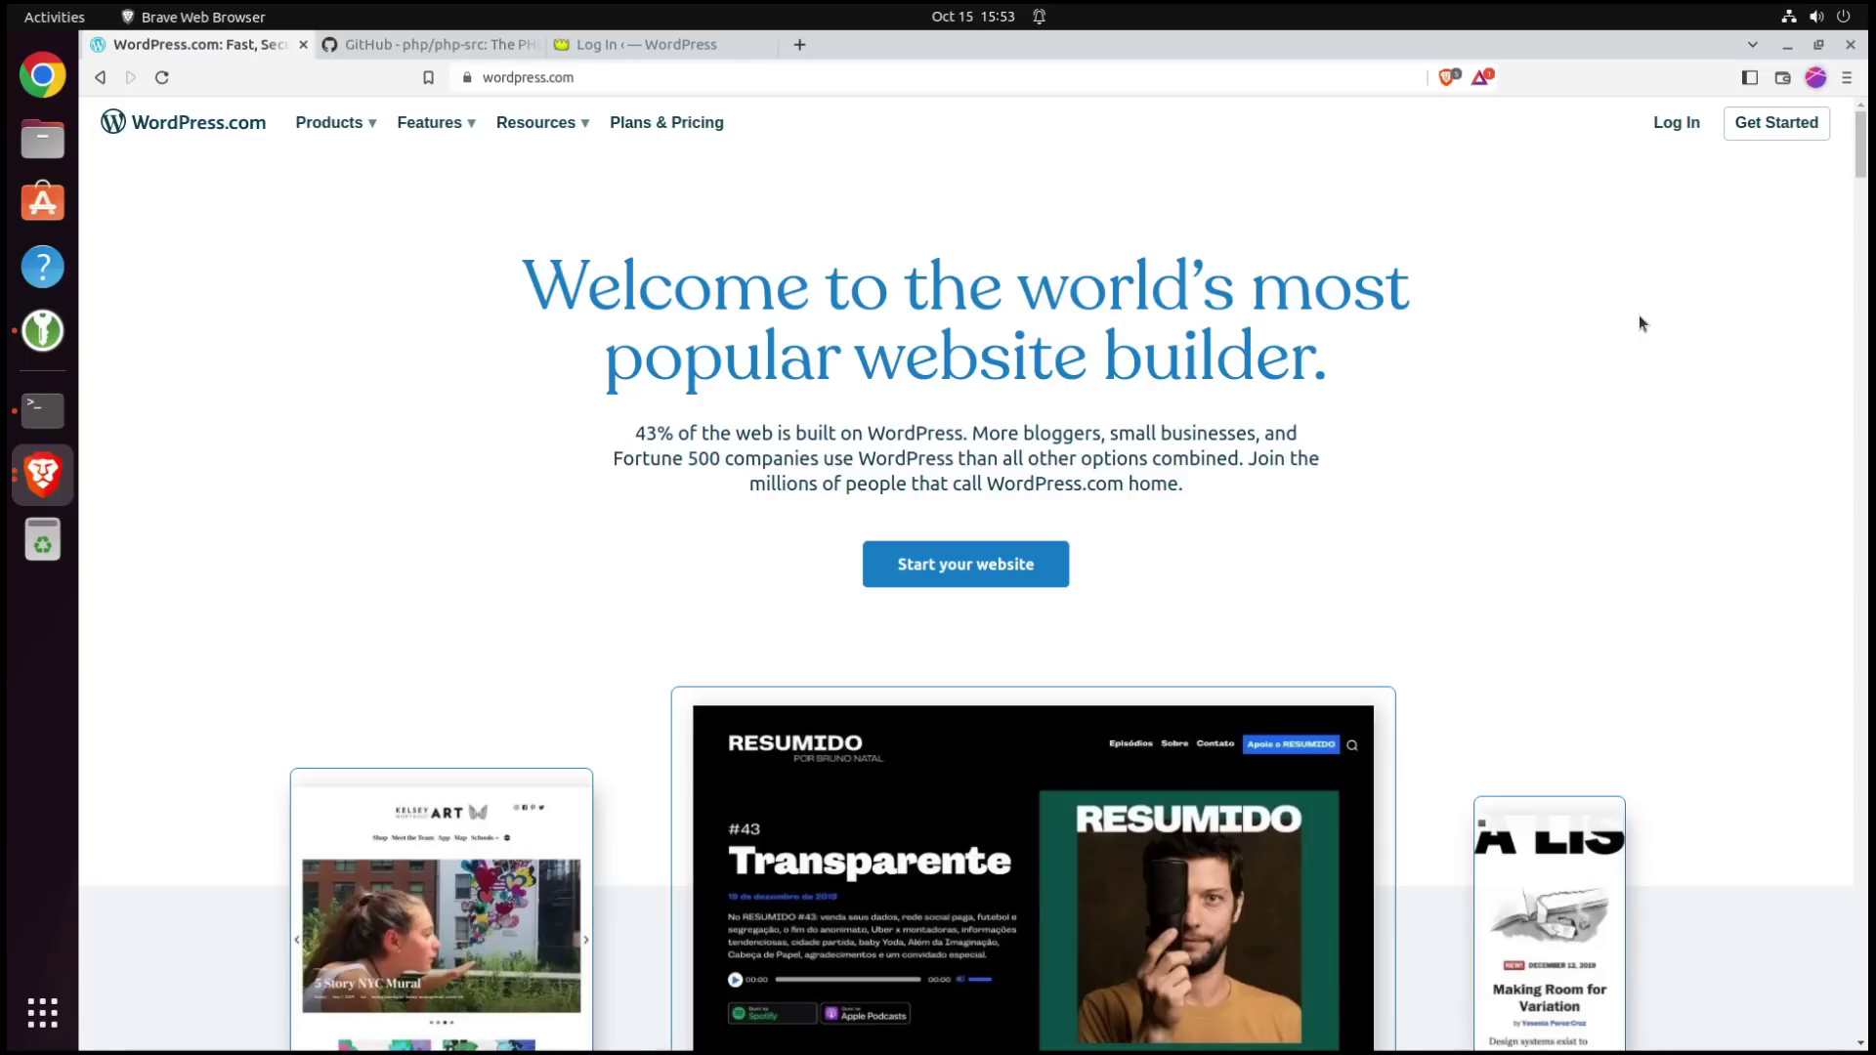
Switch from the WordPress.com tab to the php/php-src GitHub repository tab
key("ctrl+Tab")
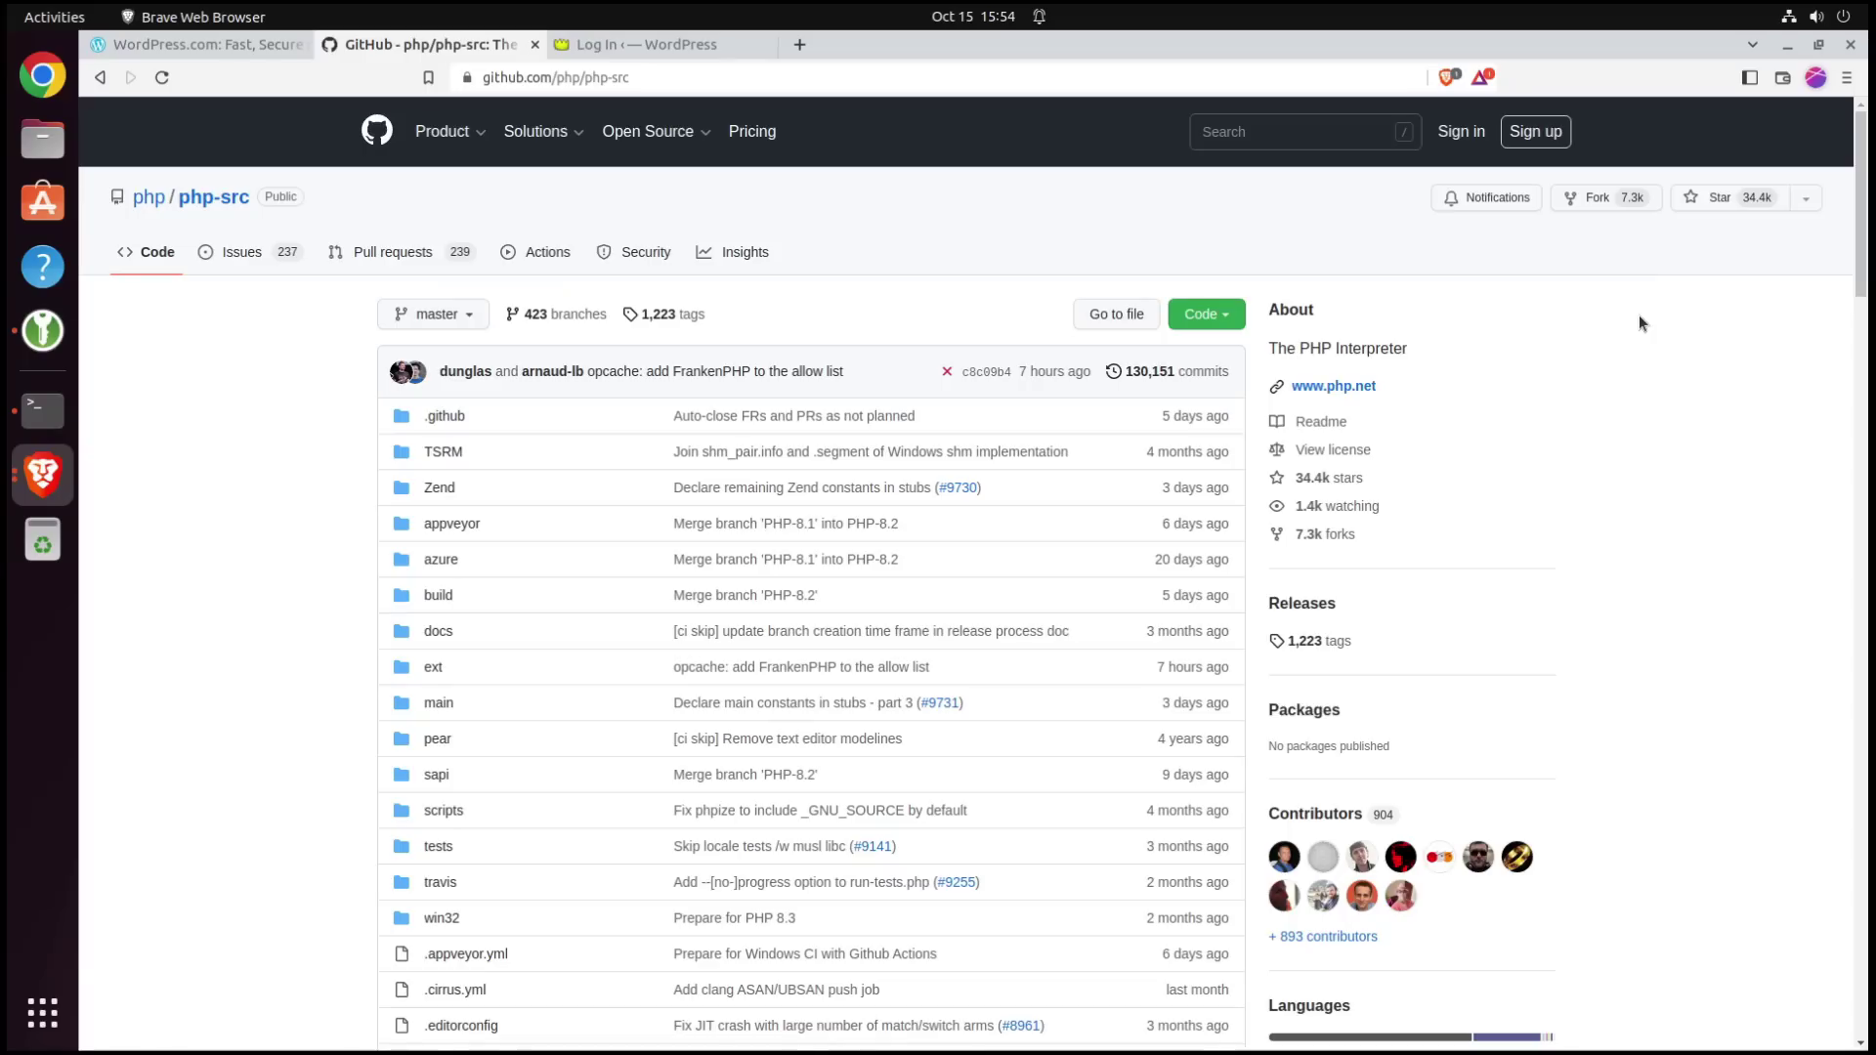
Go to the local WordPress login tab and autofill the password with the saved 'admin' login
key("ctrl+Tab")
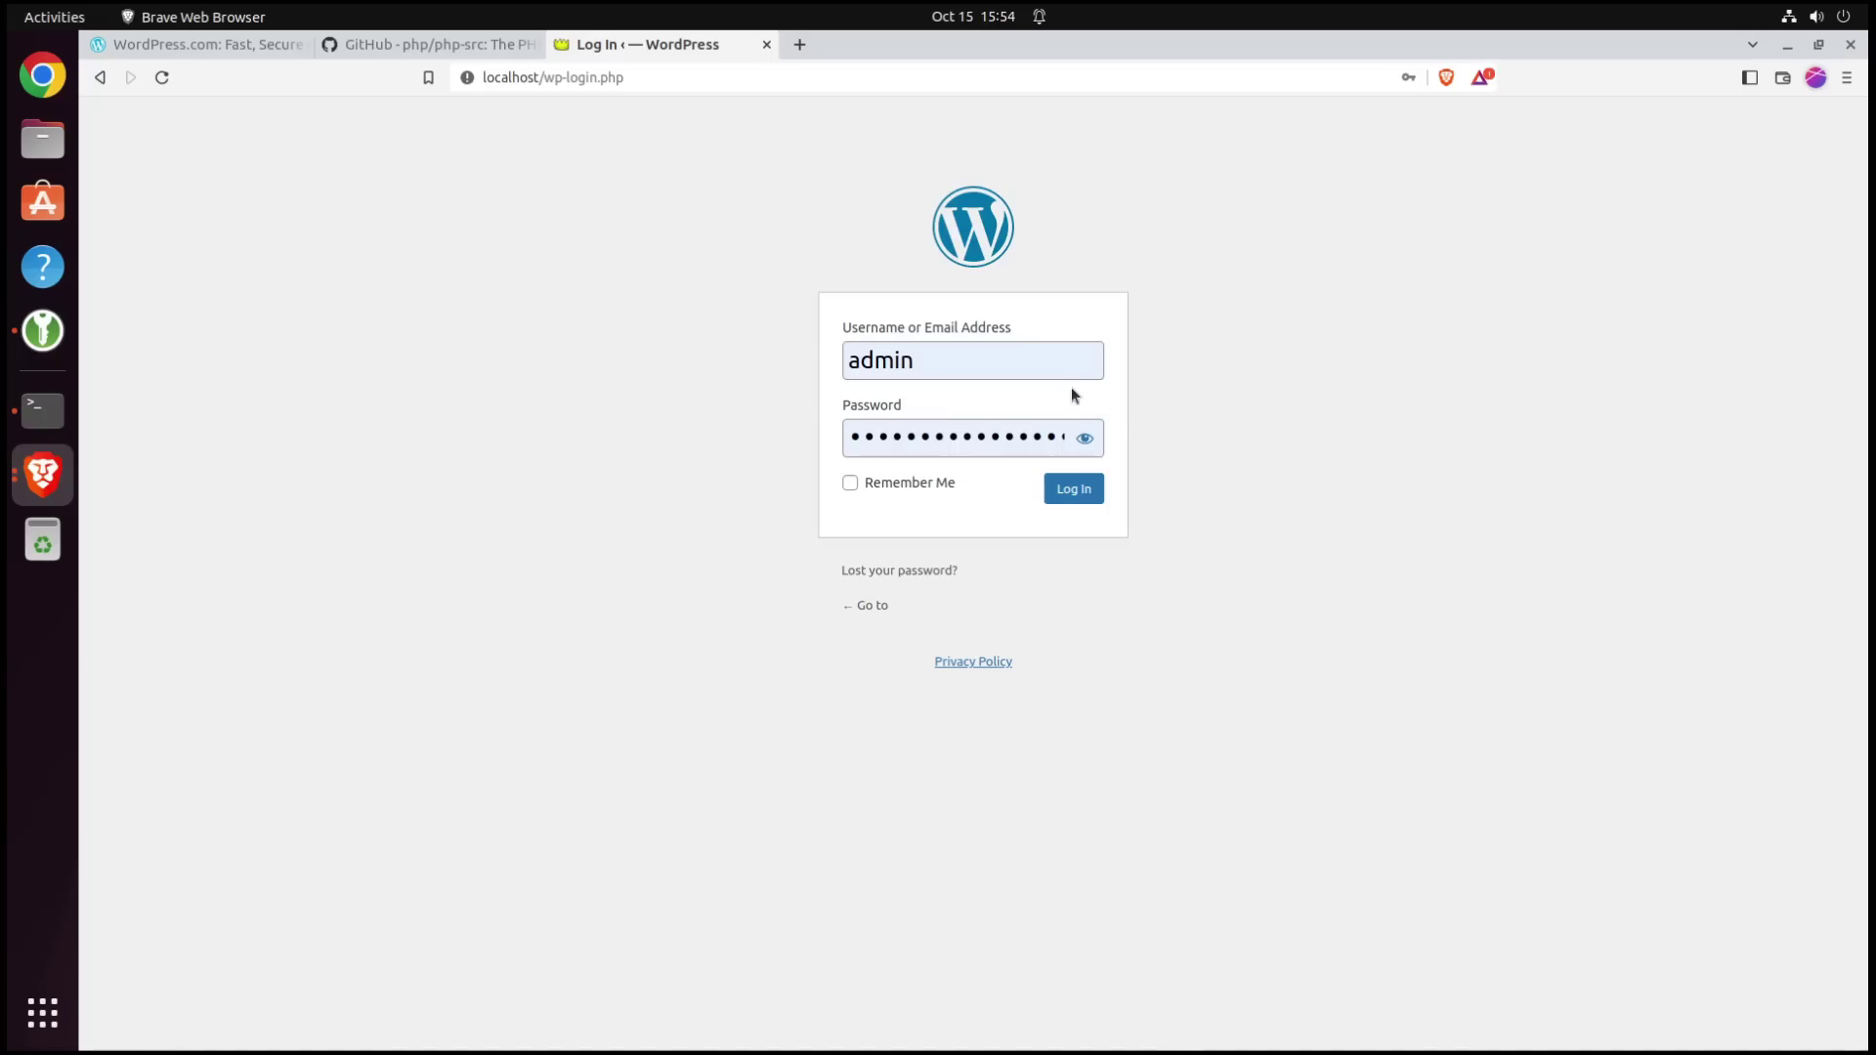
double_click(1031, 437)
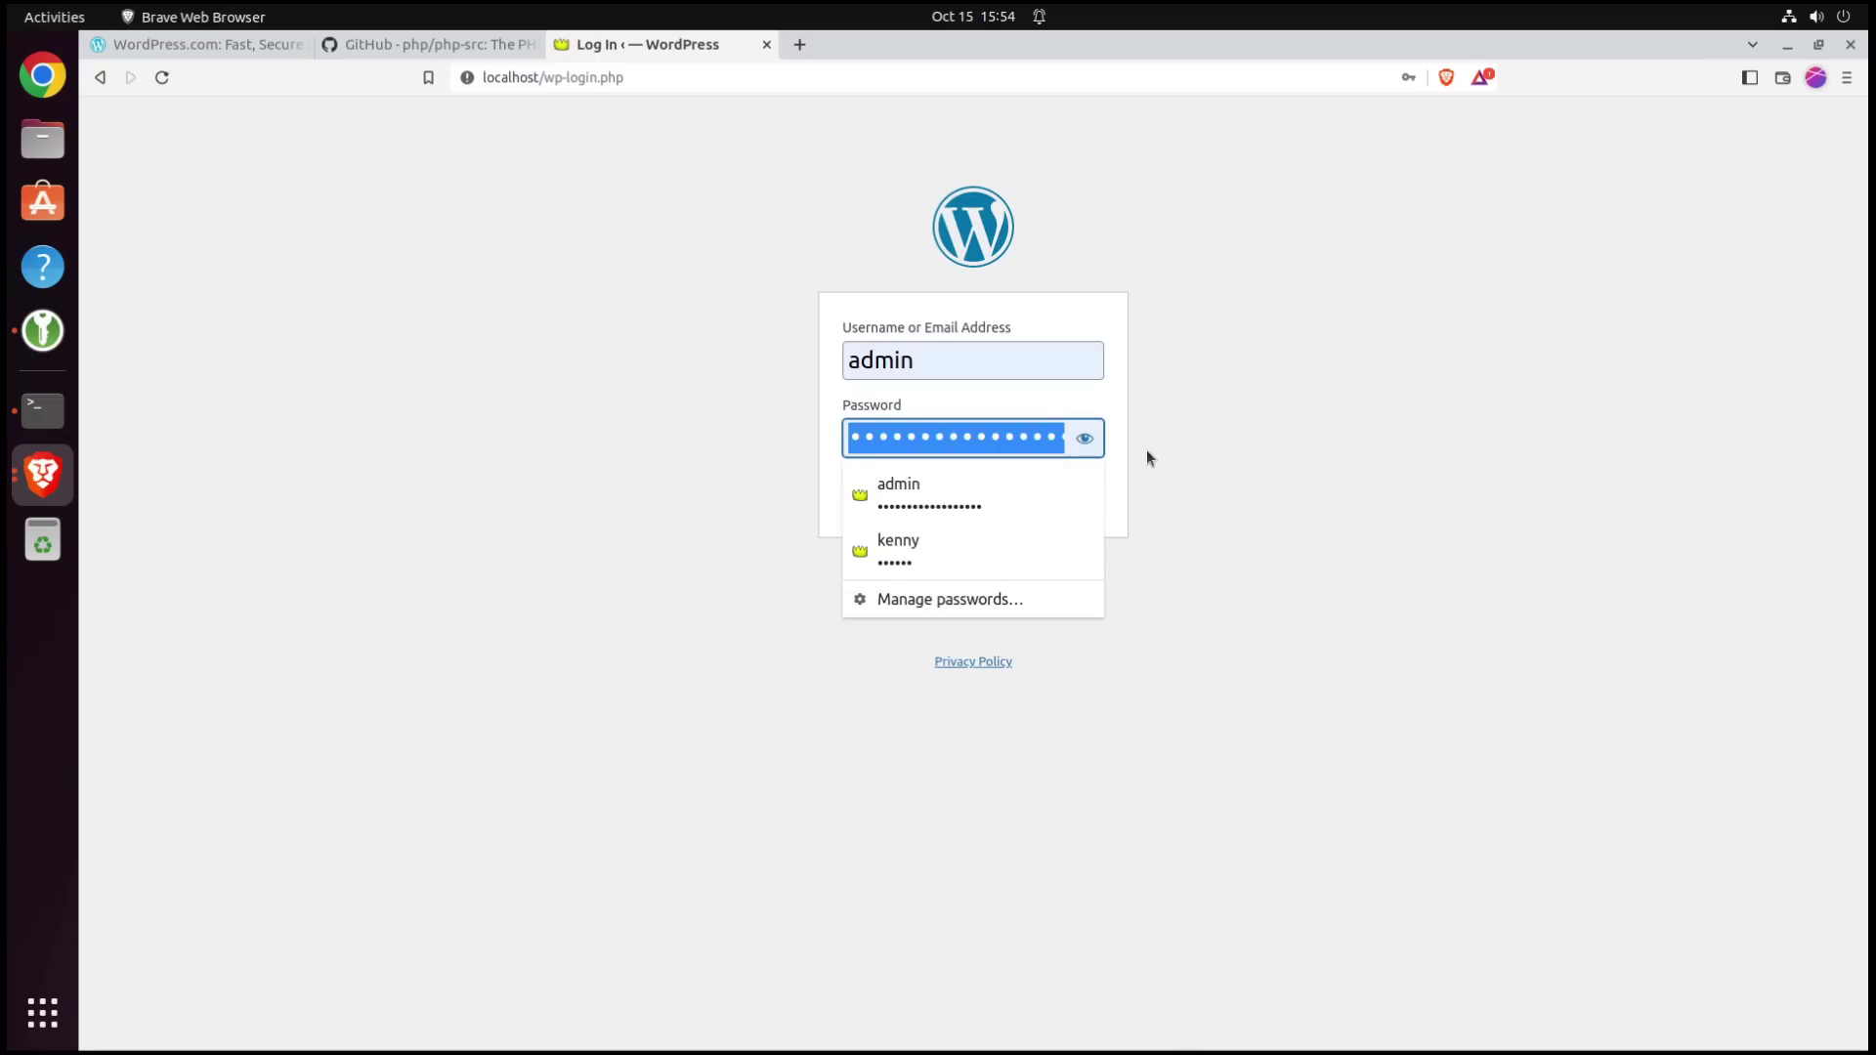
left_click(1034, 501)
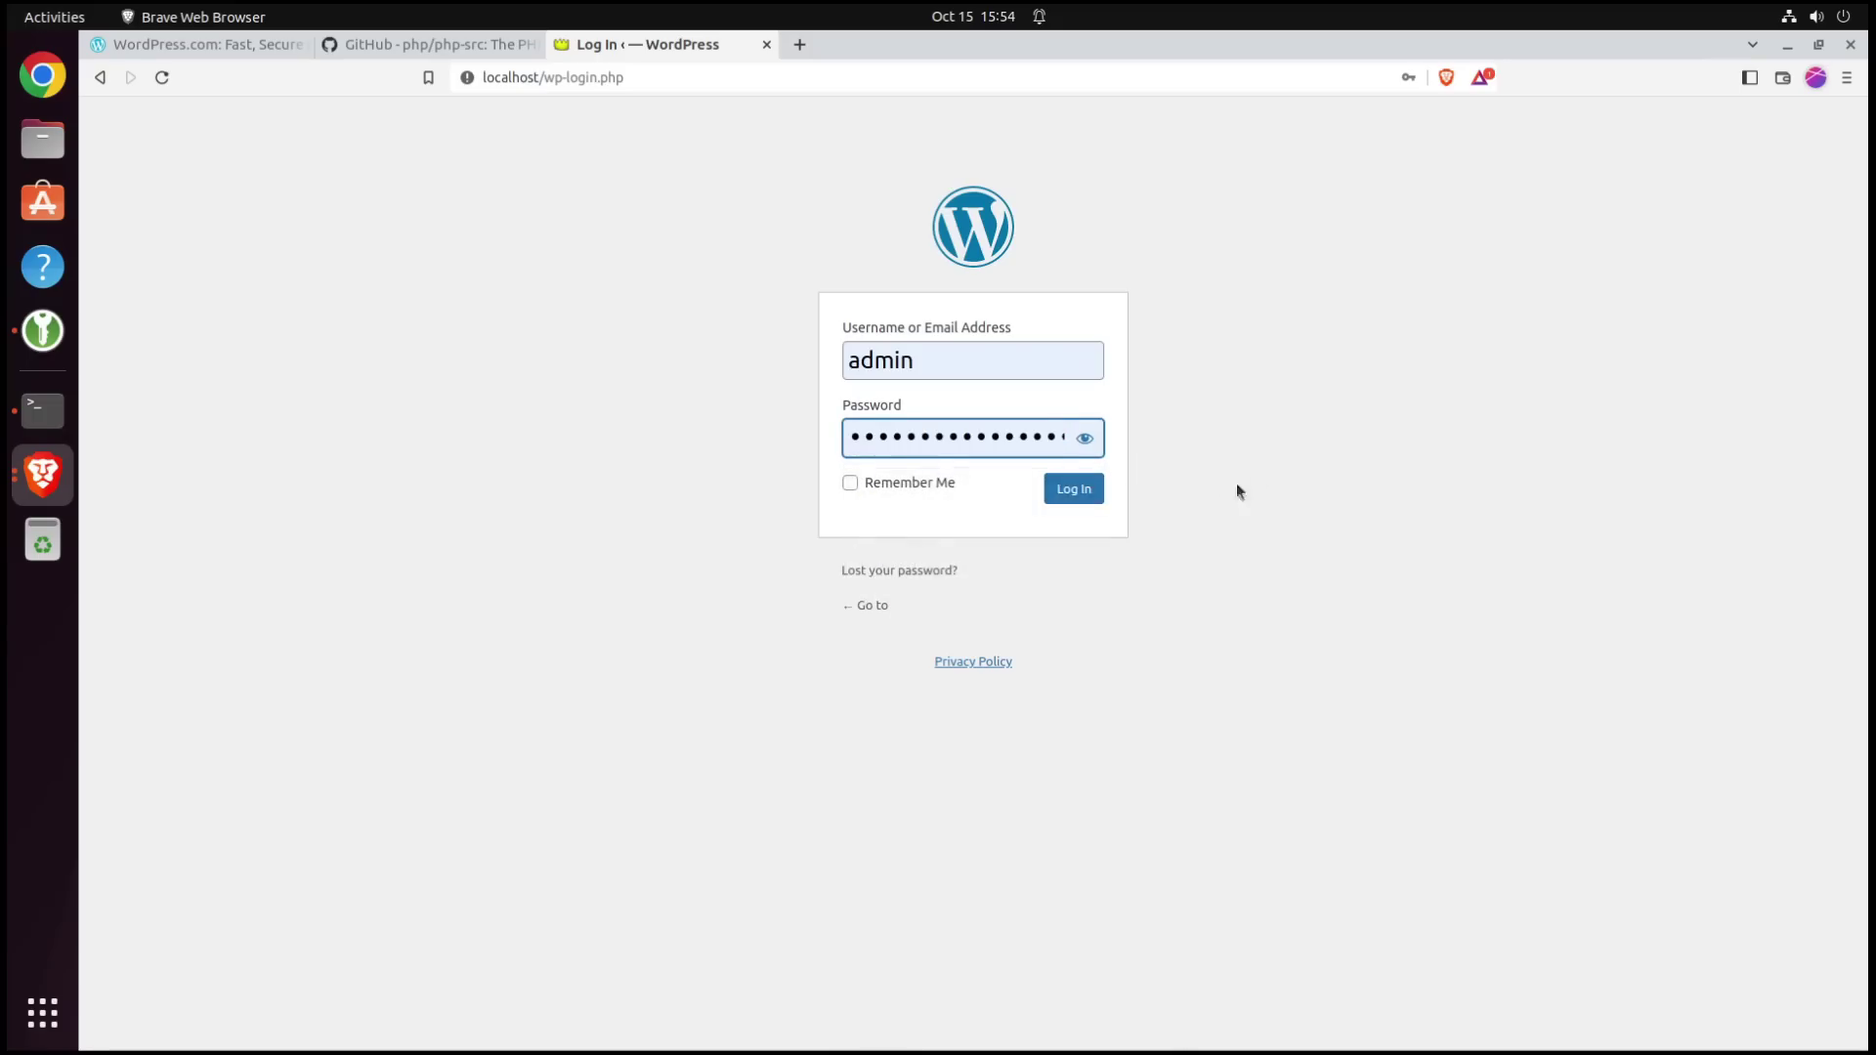
left_click(1280, 458)
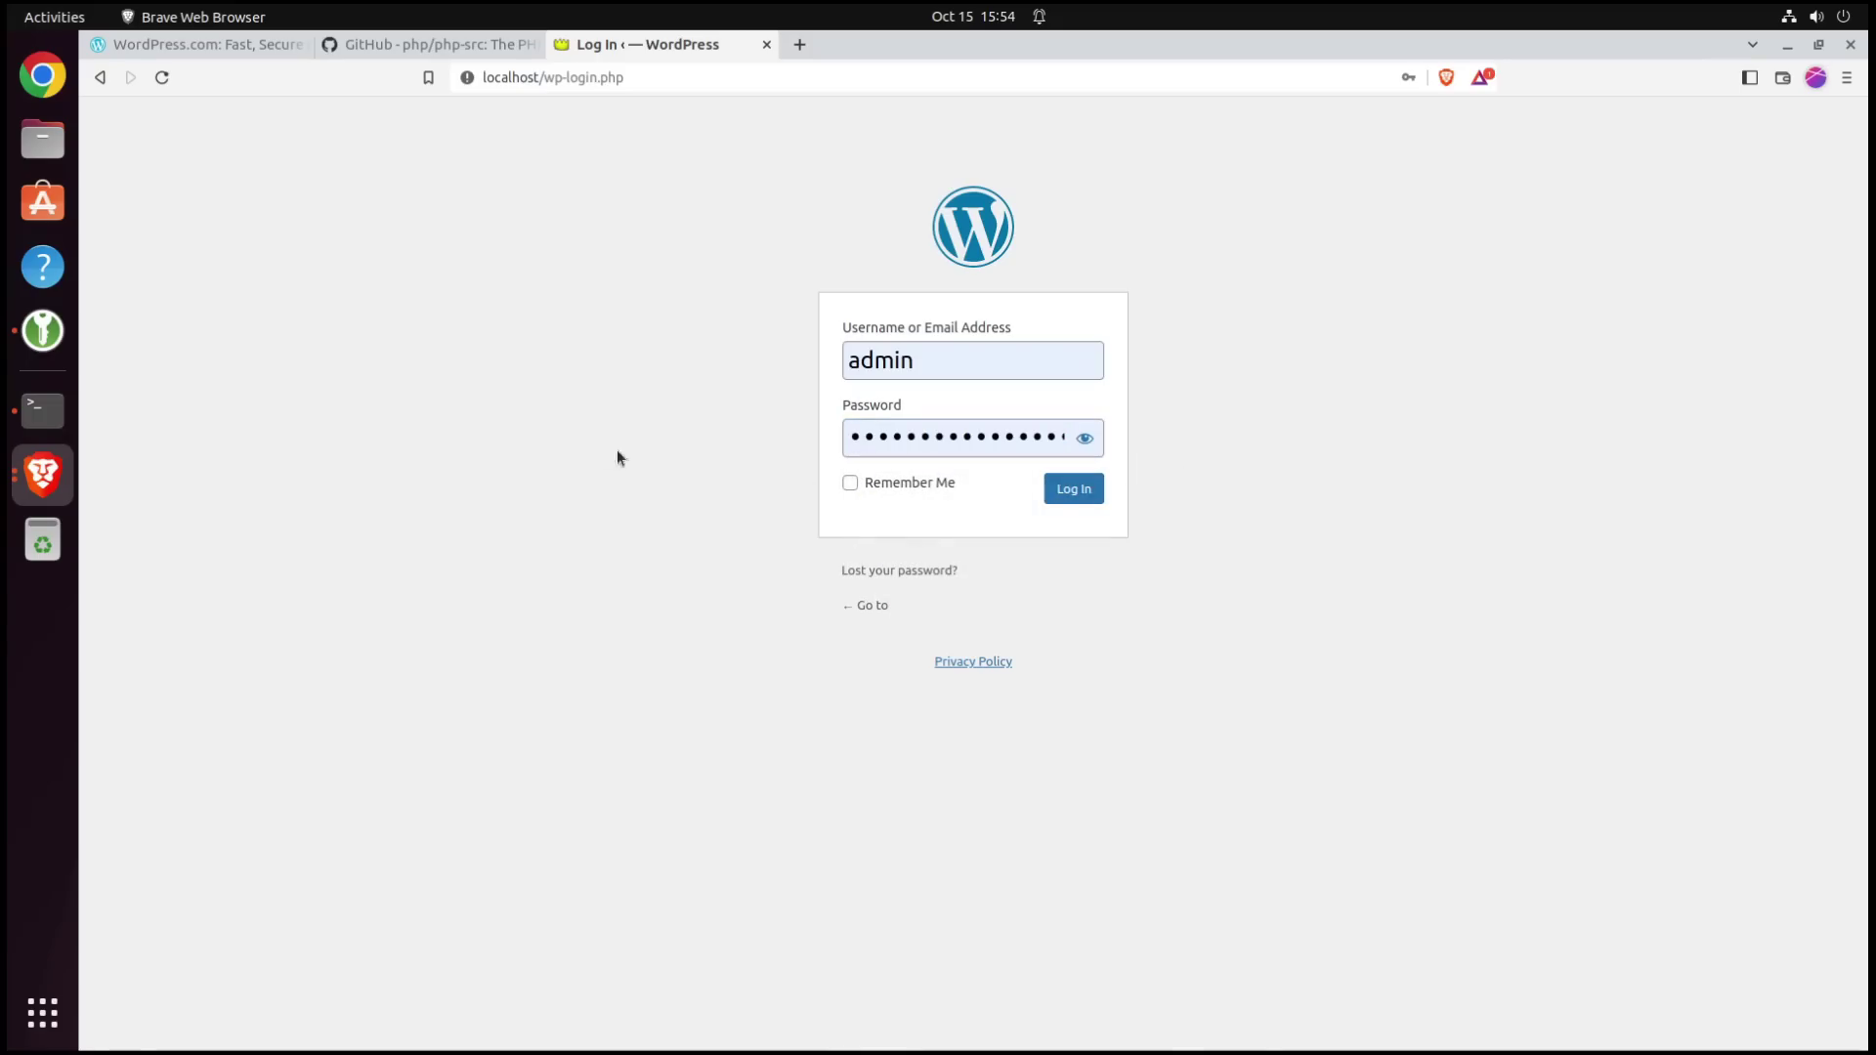
Open KeePassXC's Passwords database and maximize the window
left_click(51, 344)
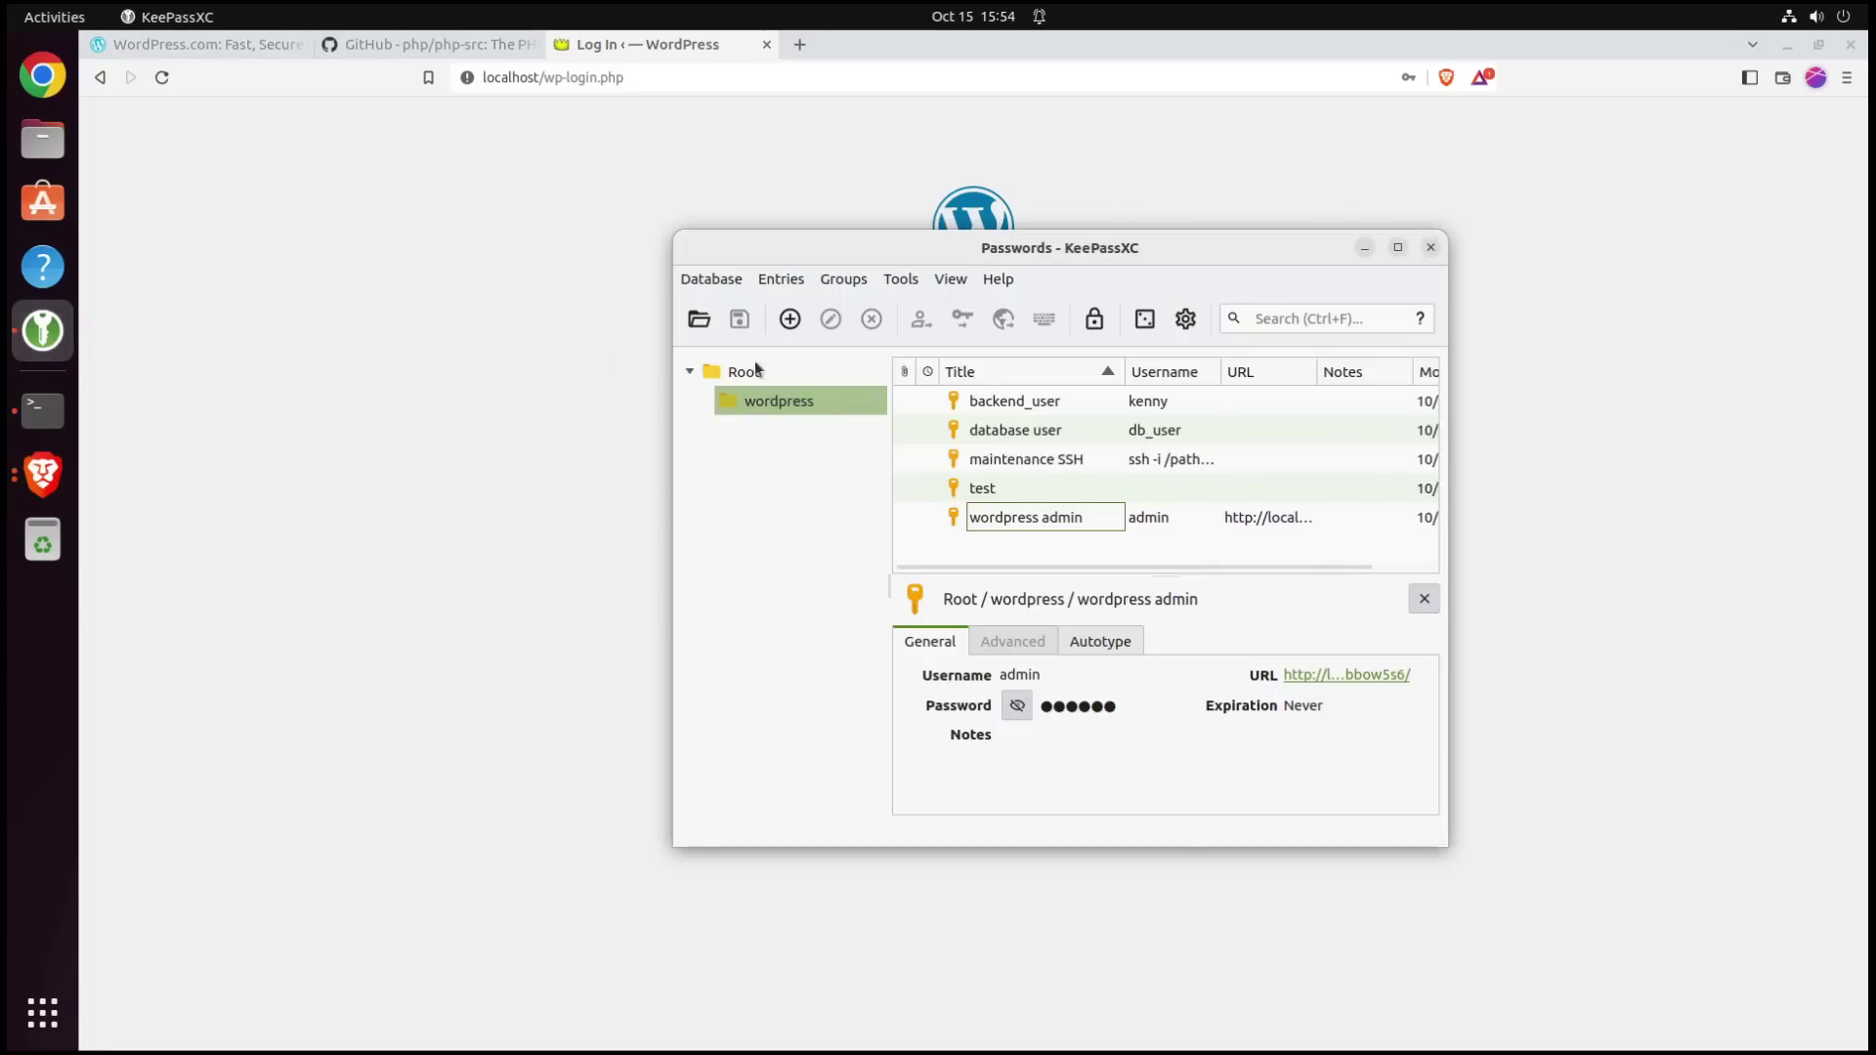
left_click(1399, 248)
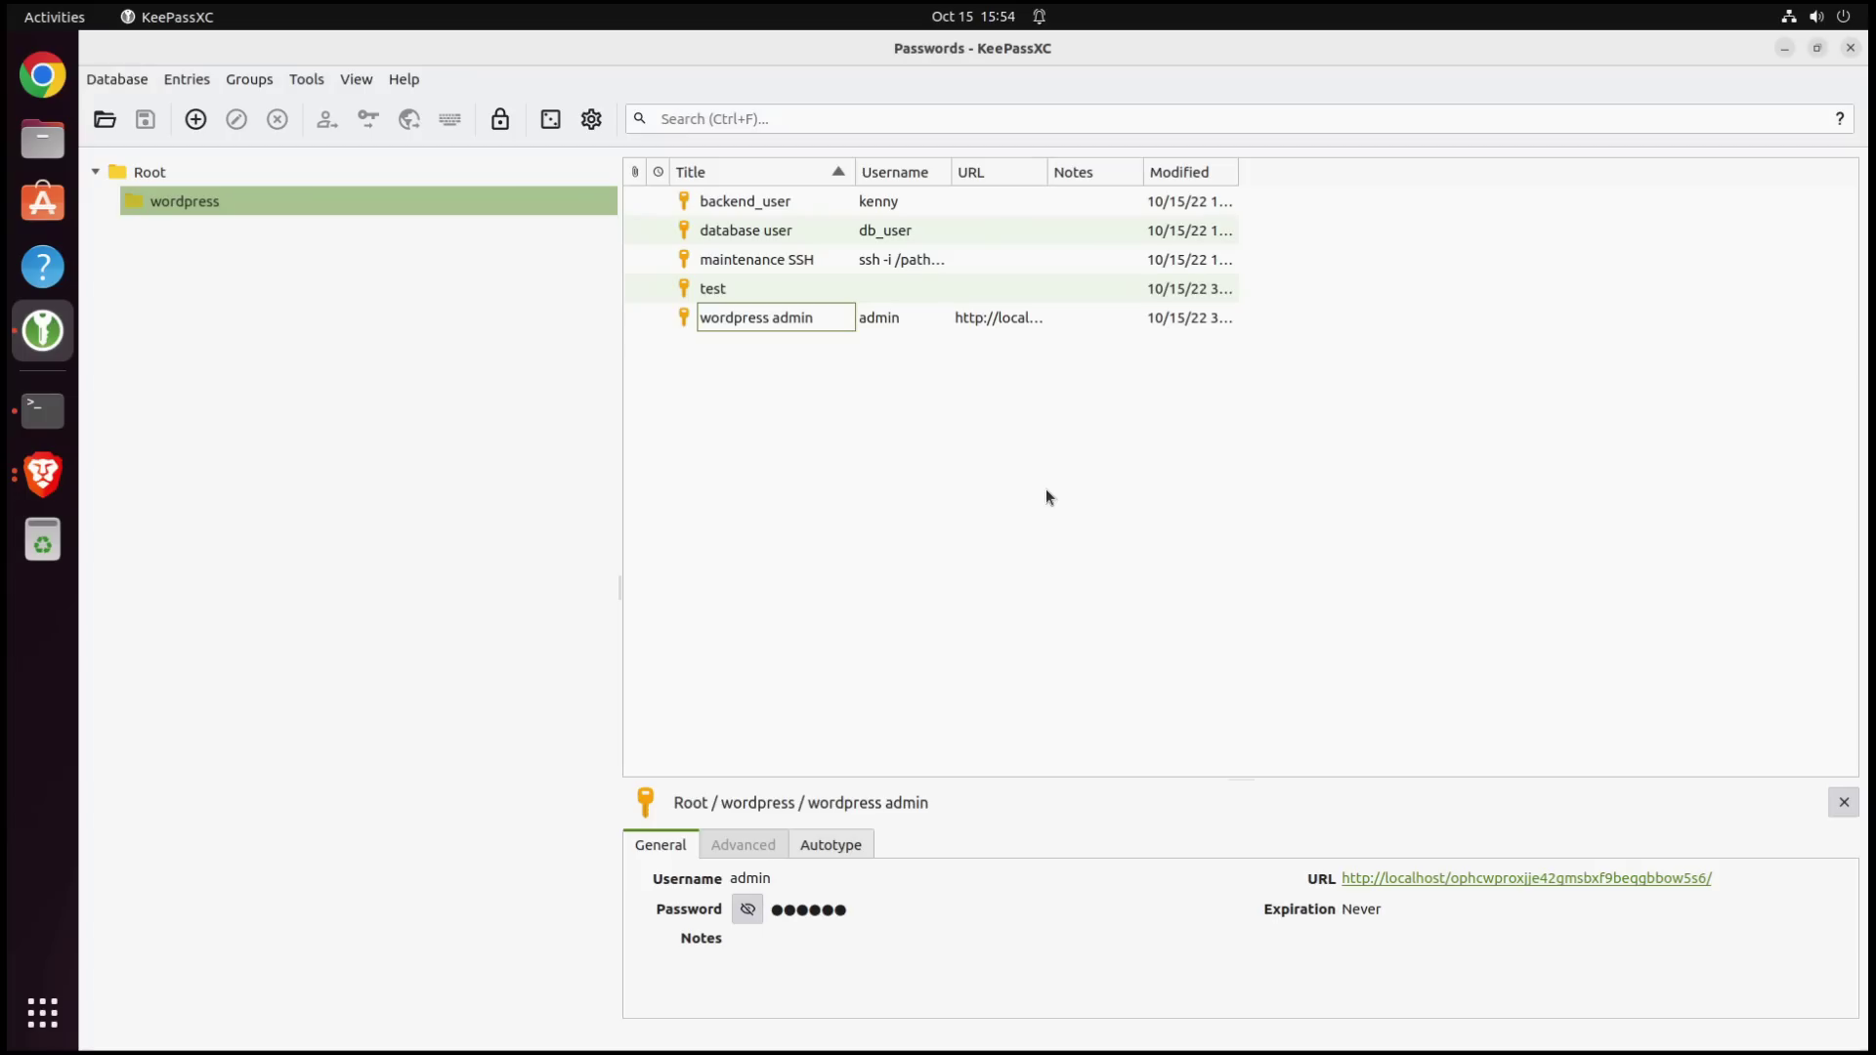
left_click(1783, 49)
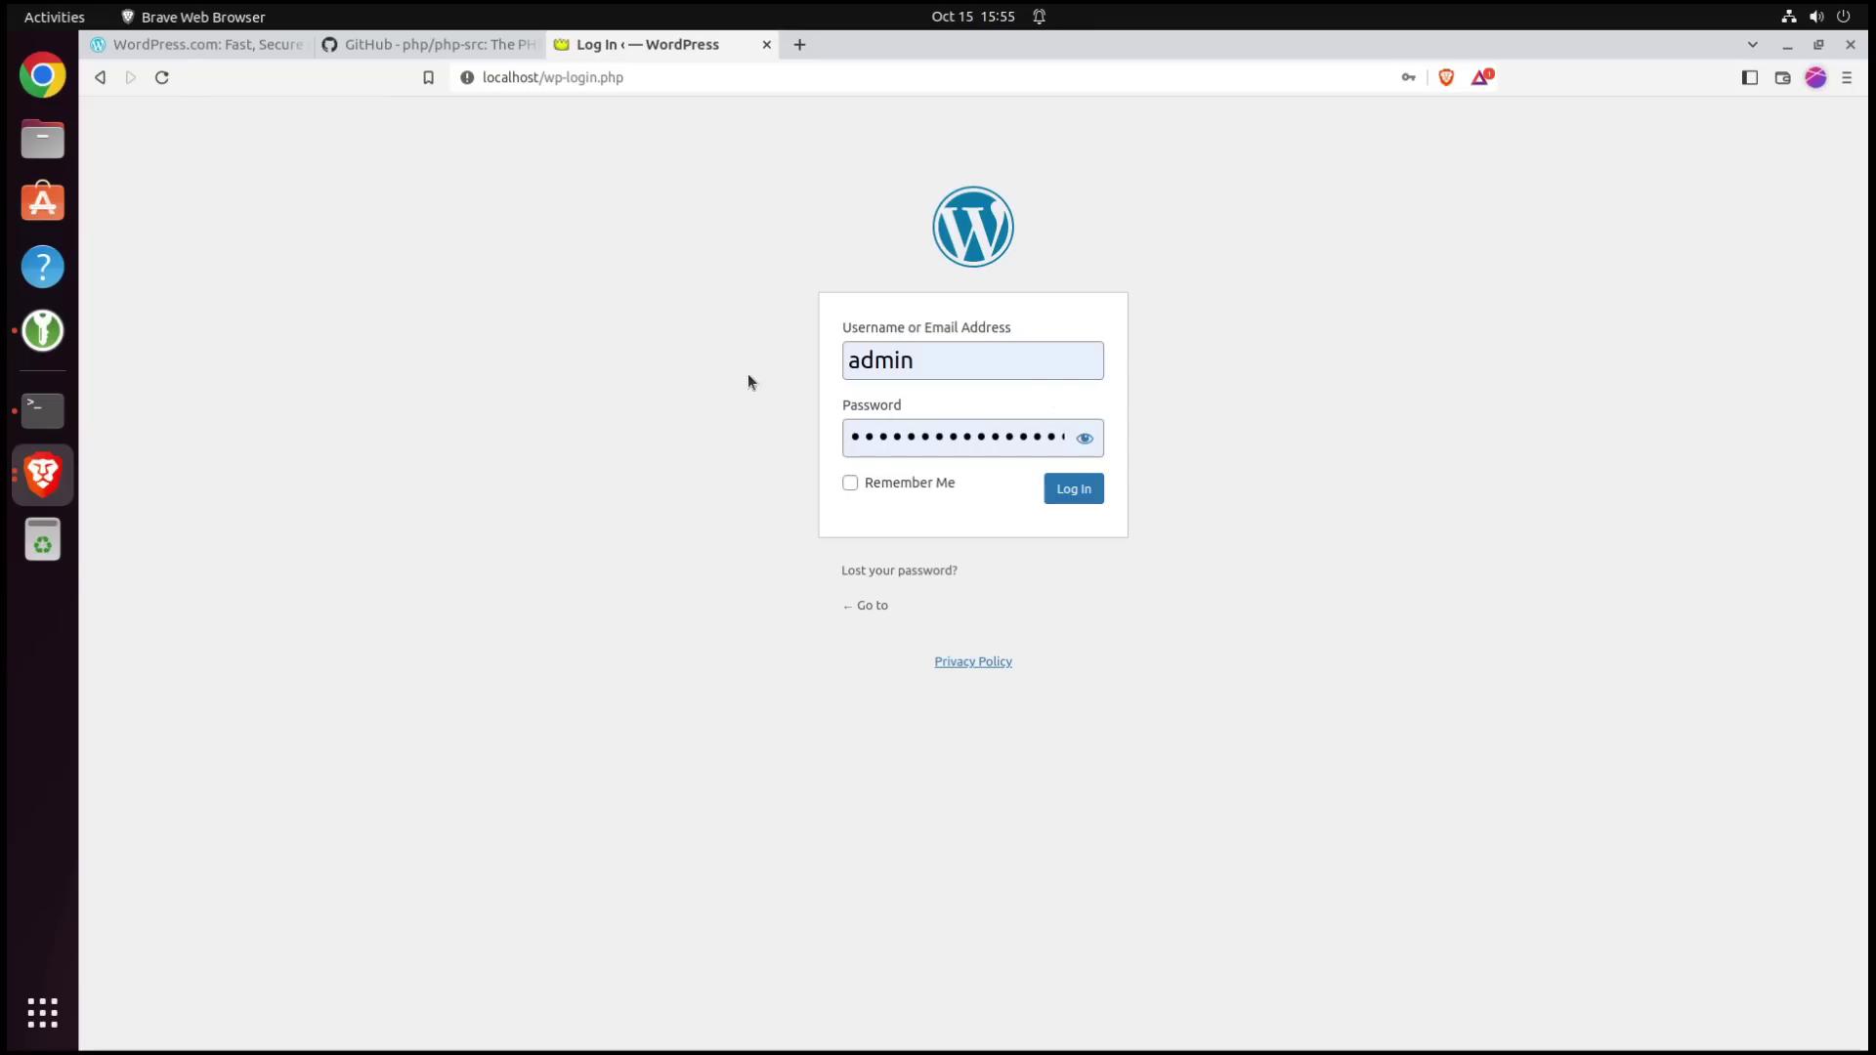
left_click(42, 330)
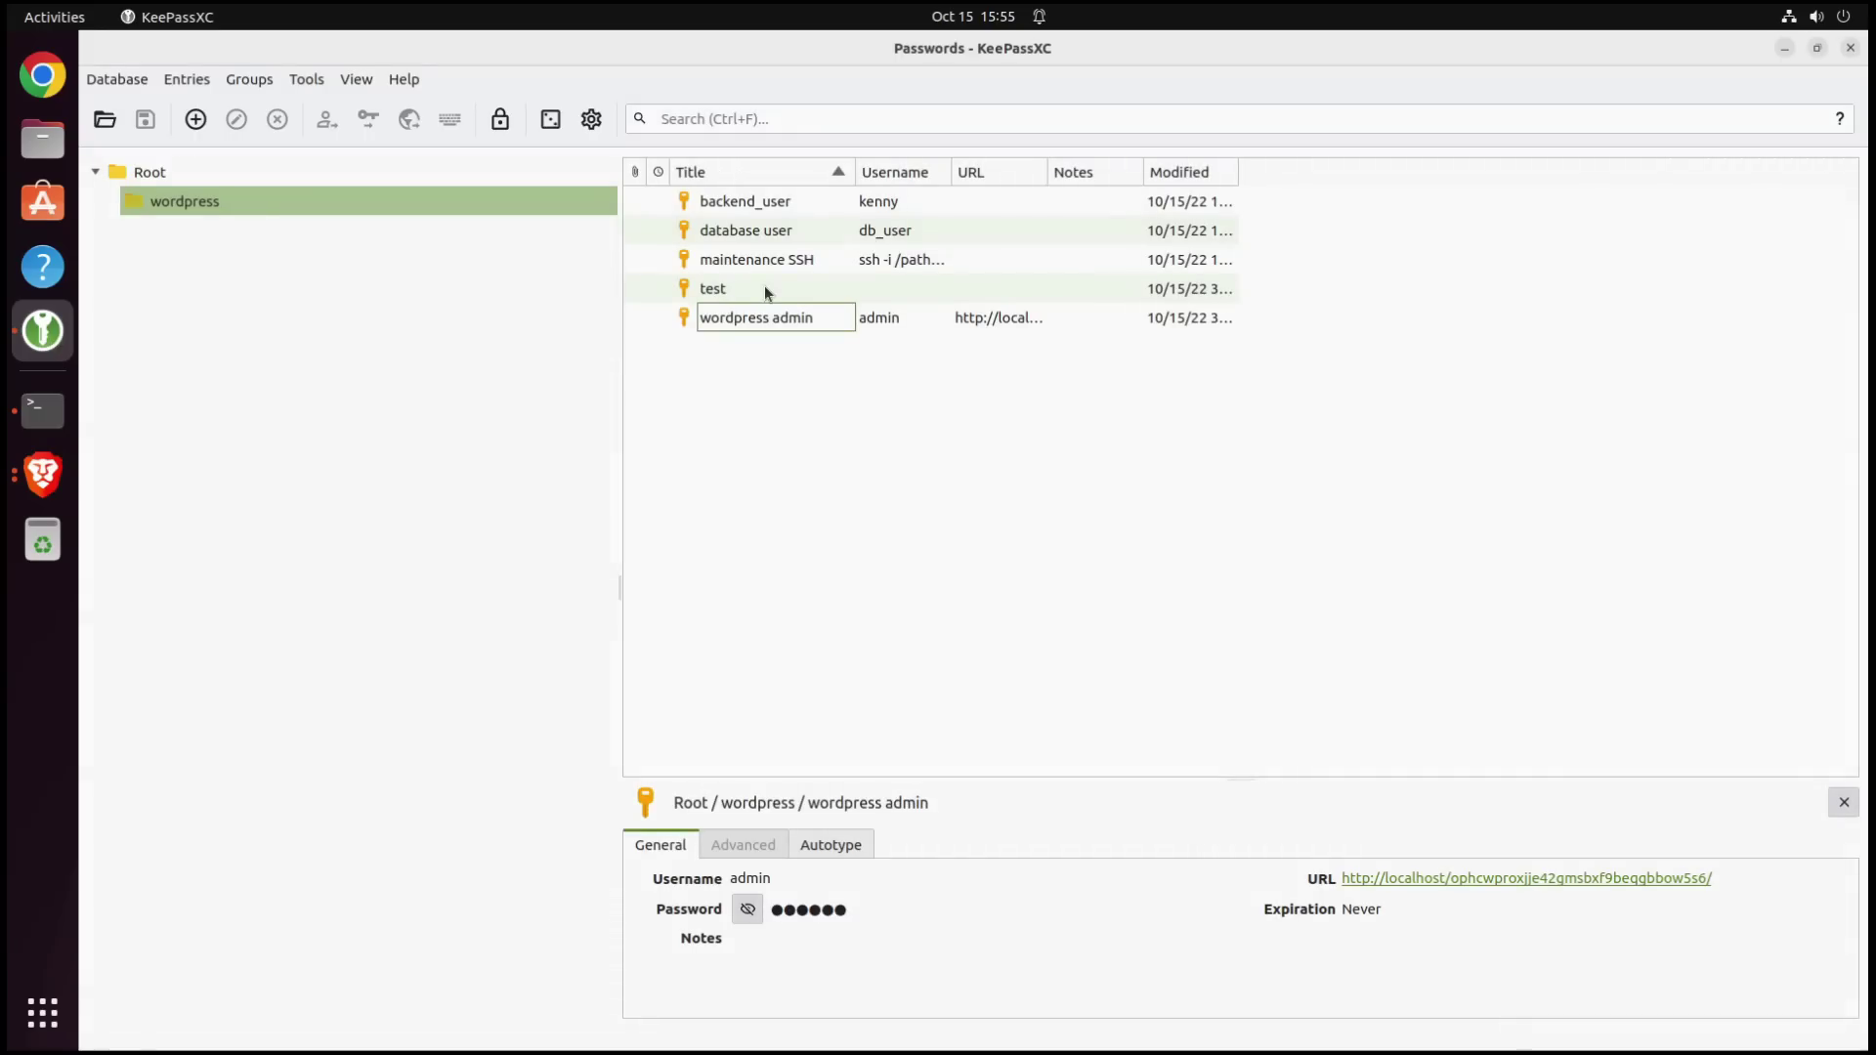
Review the backend_user, database user, maintenance SSH and wordpress admin entries
left_click(729, 202)
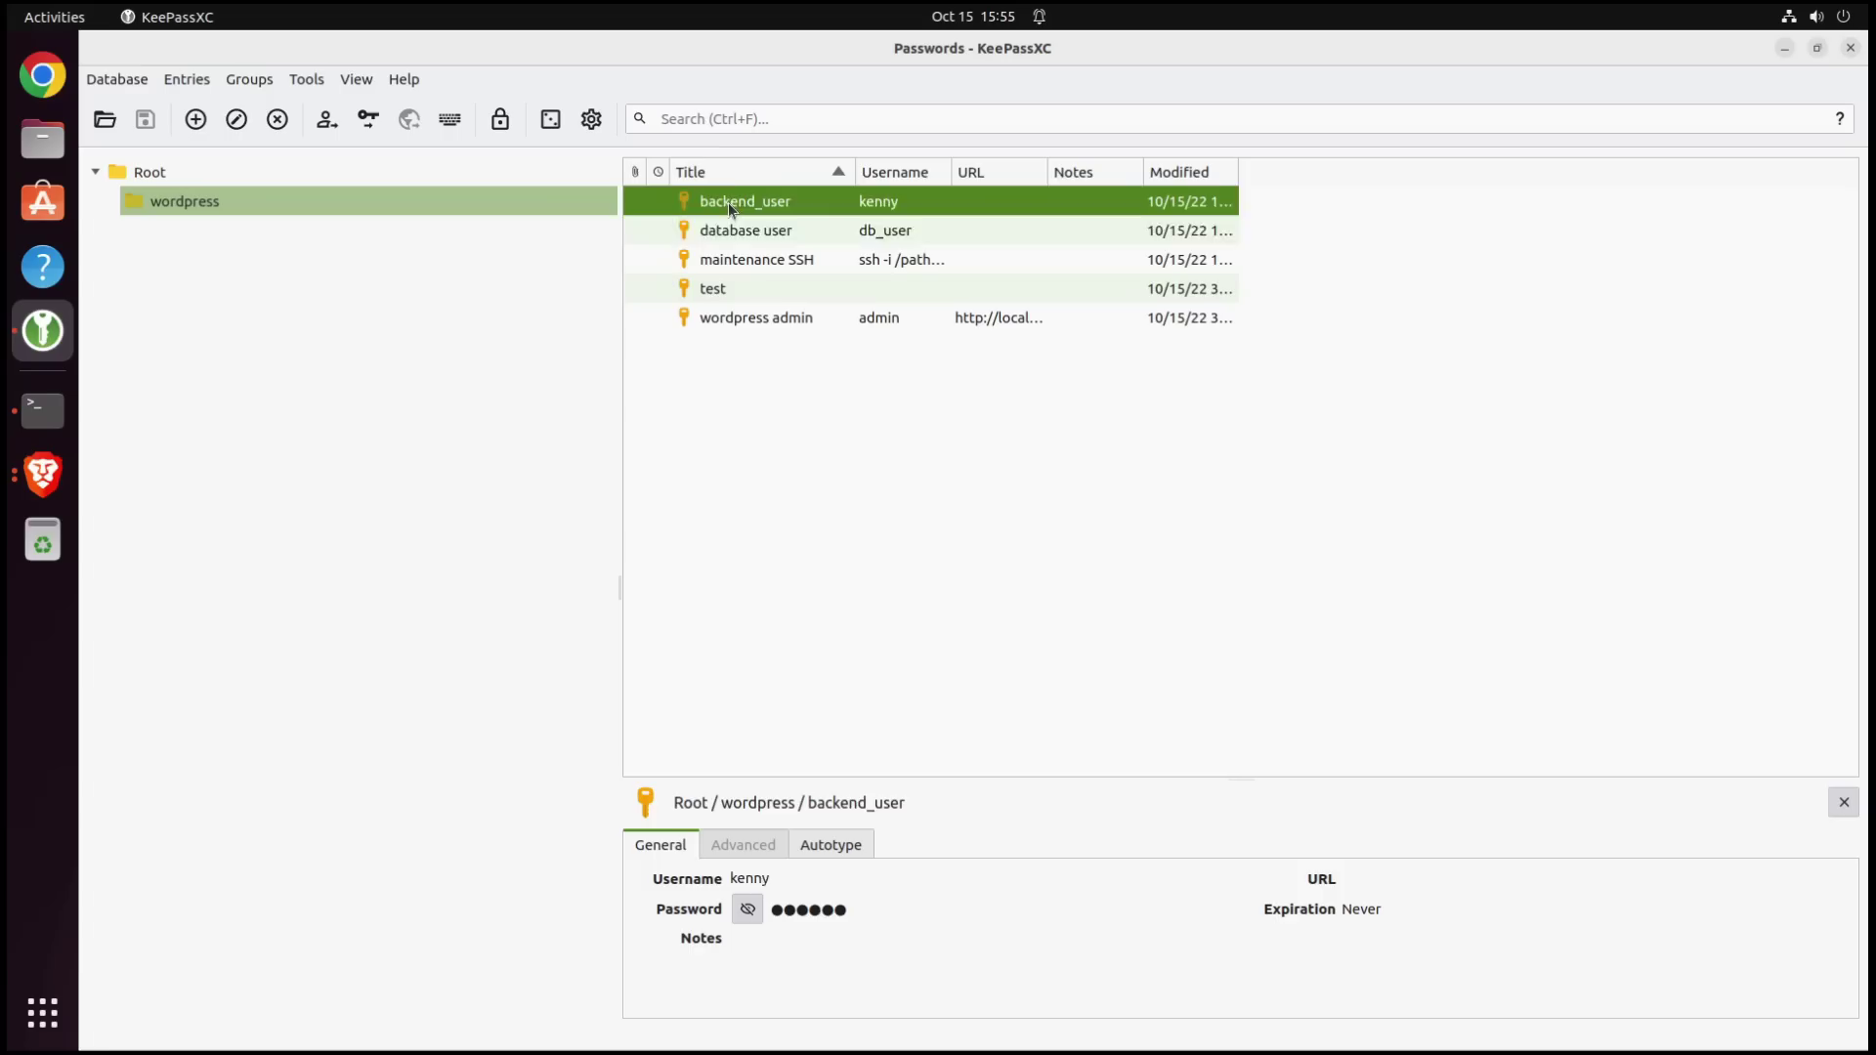
key("Down")
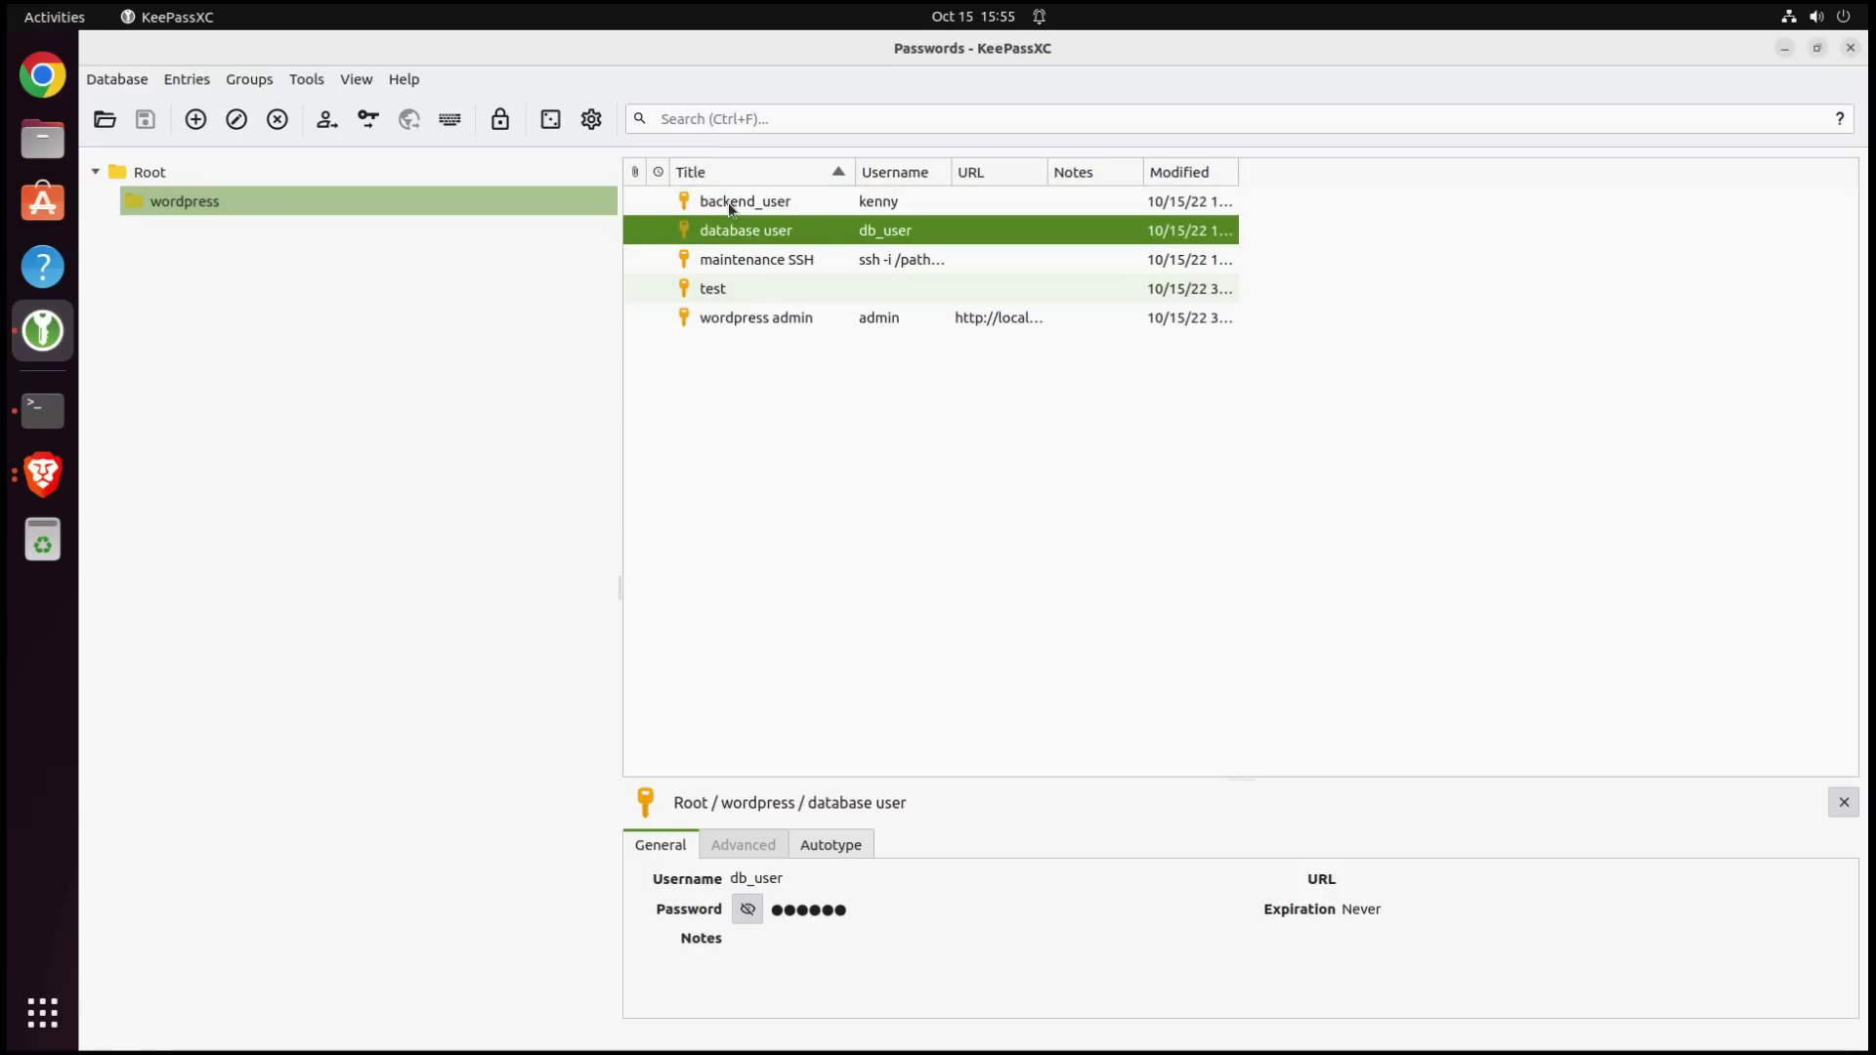
key("Down")
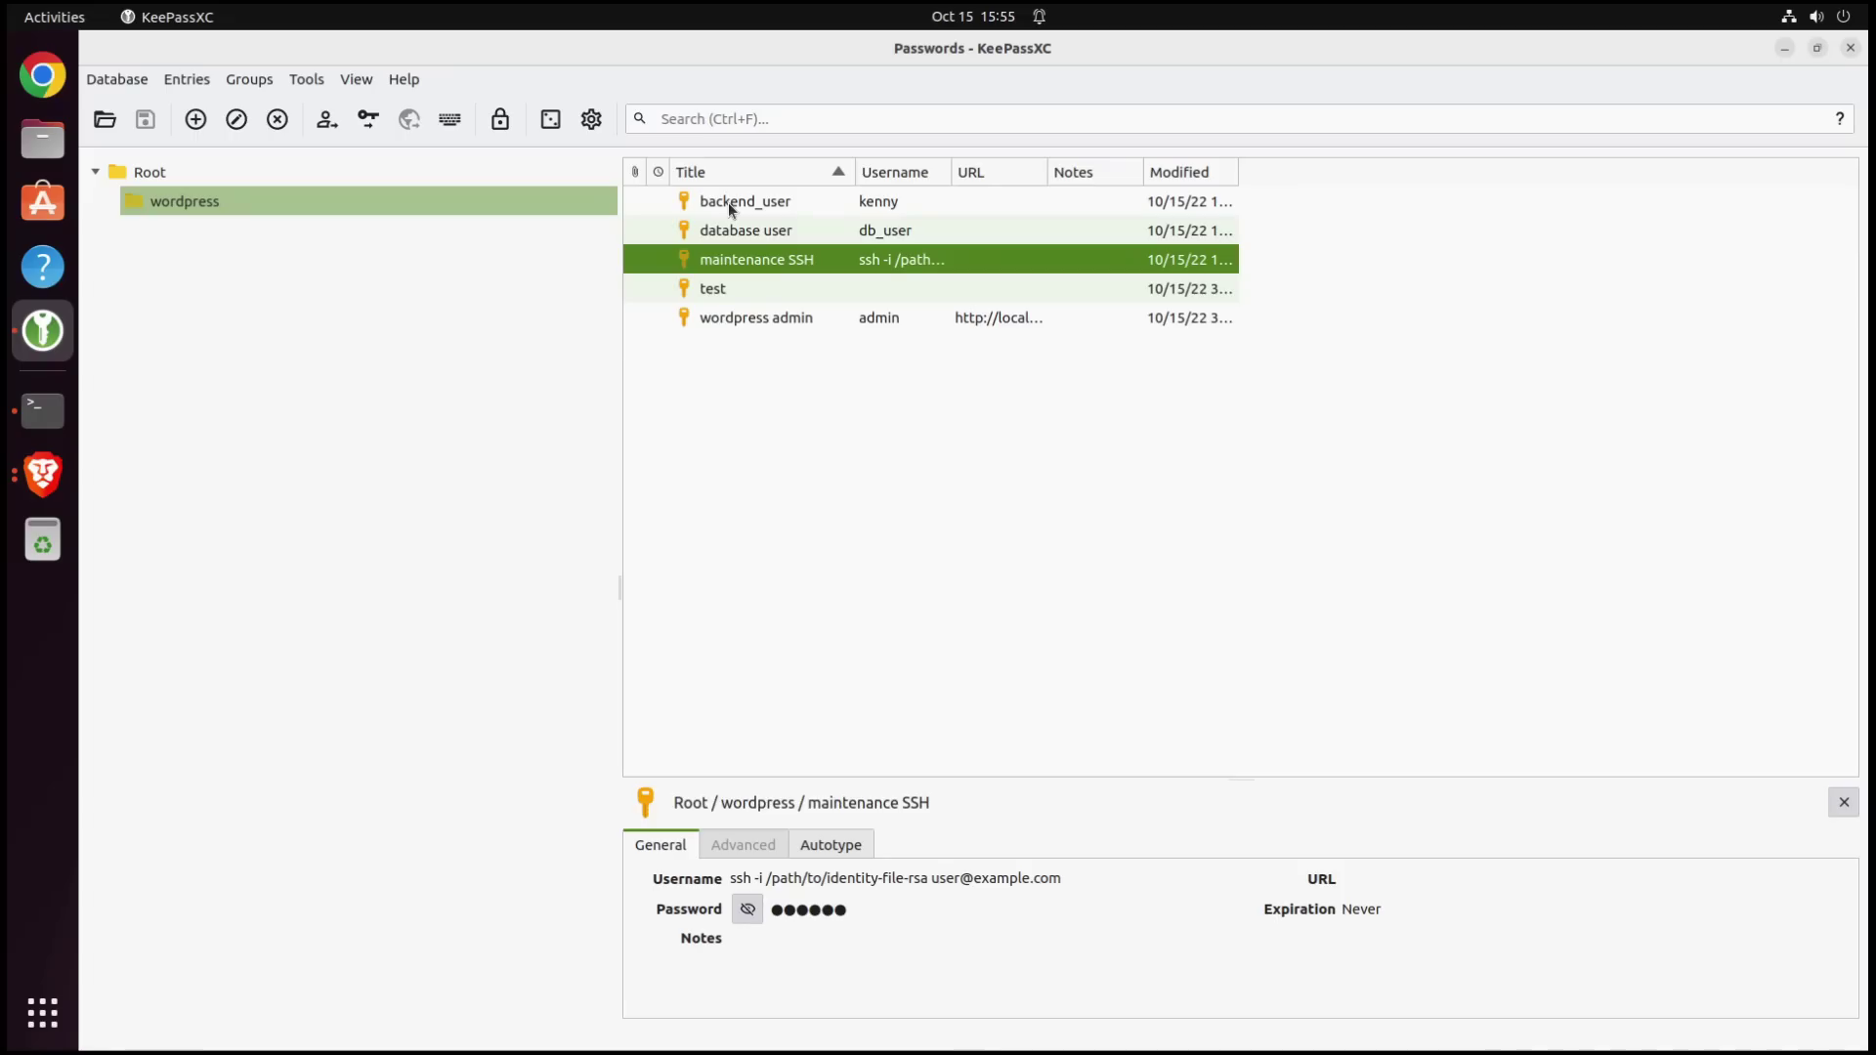
key("Down")
key("Down")
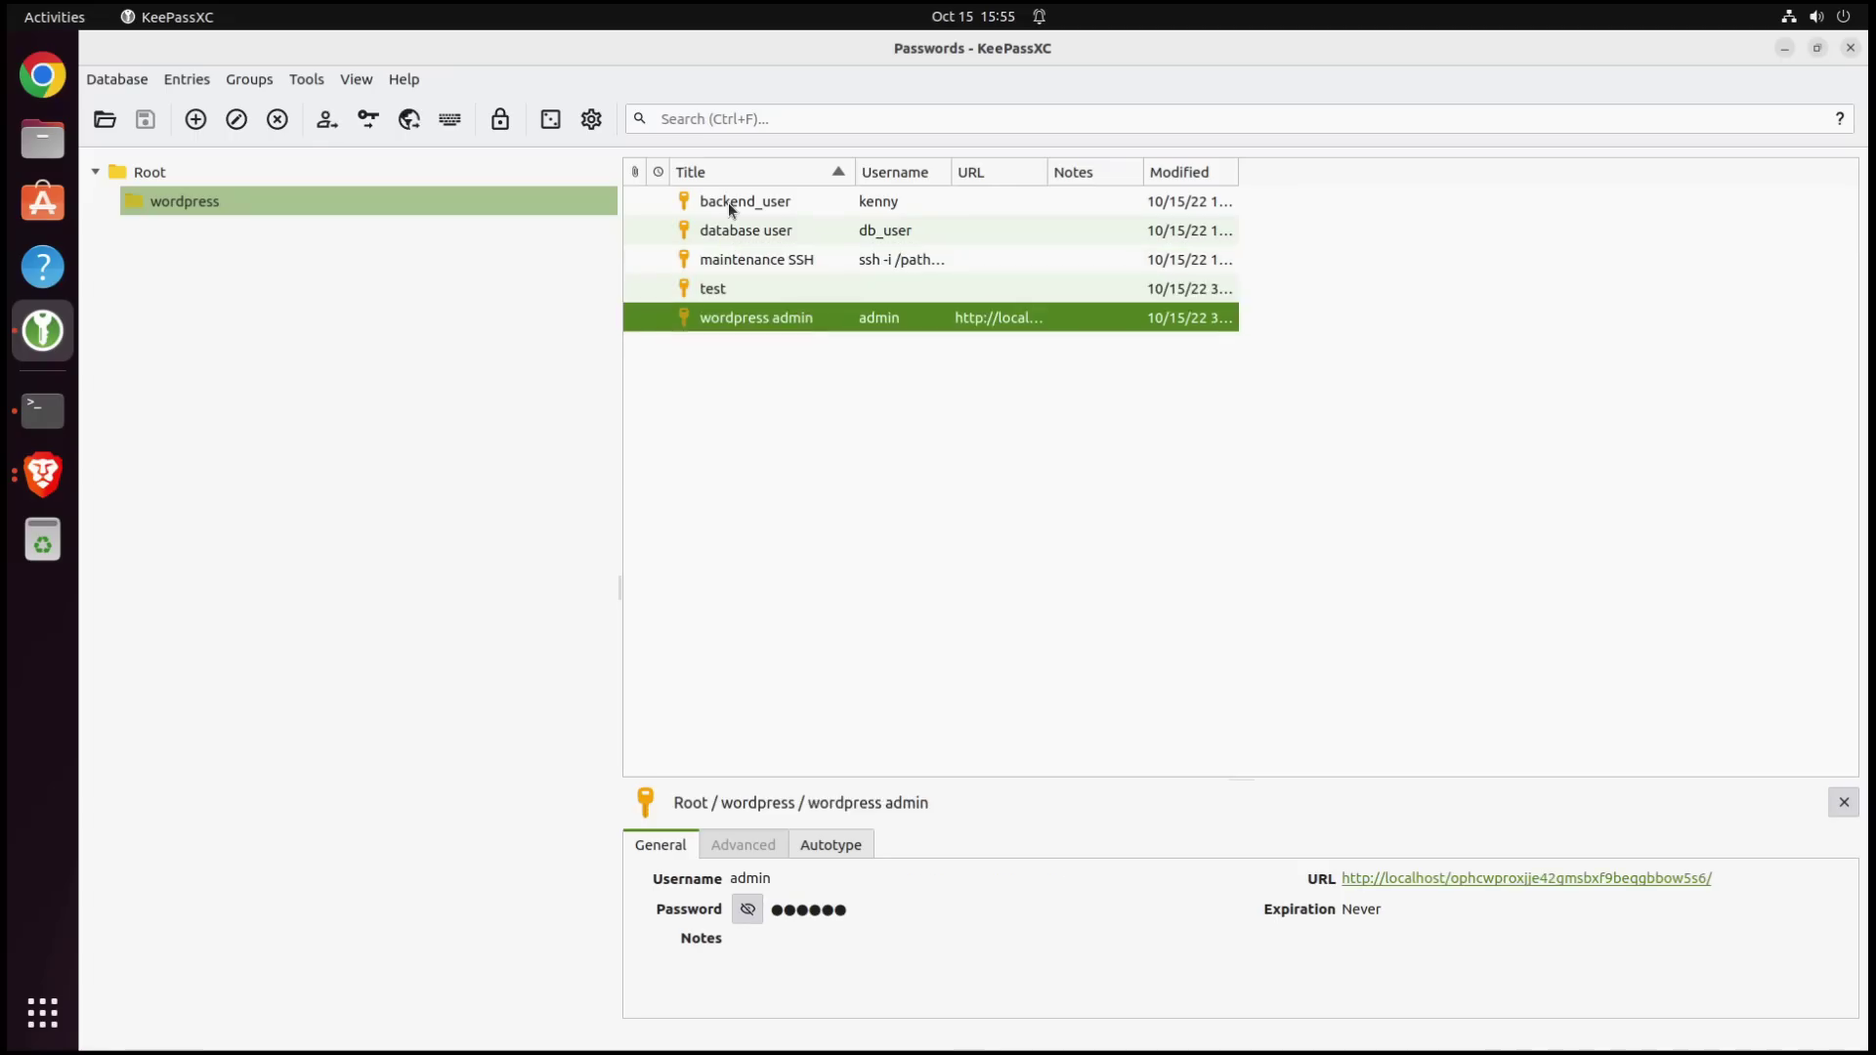
Check the filled WordPress login page in Brave, then return to KeePassXC
left_click(44, 473)
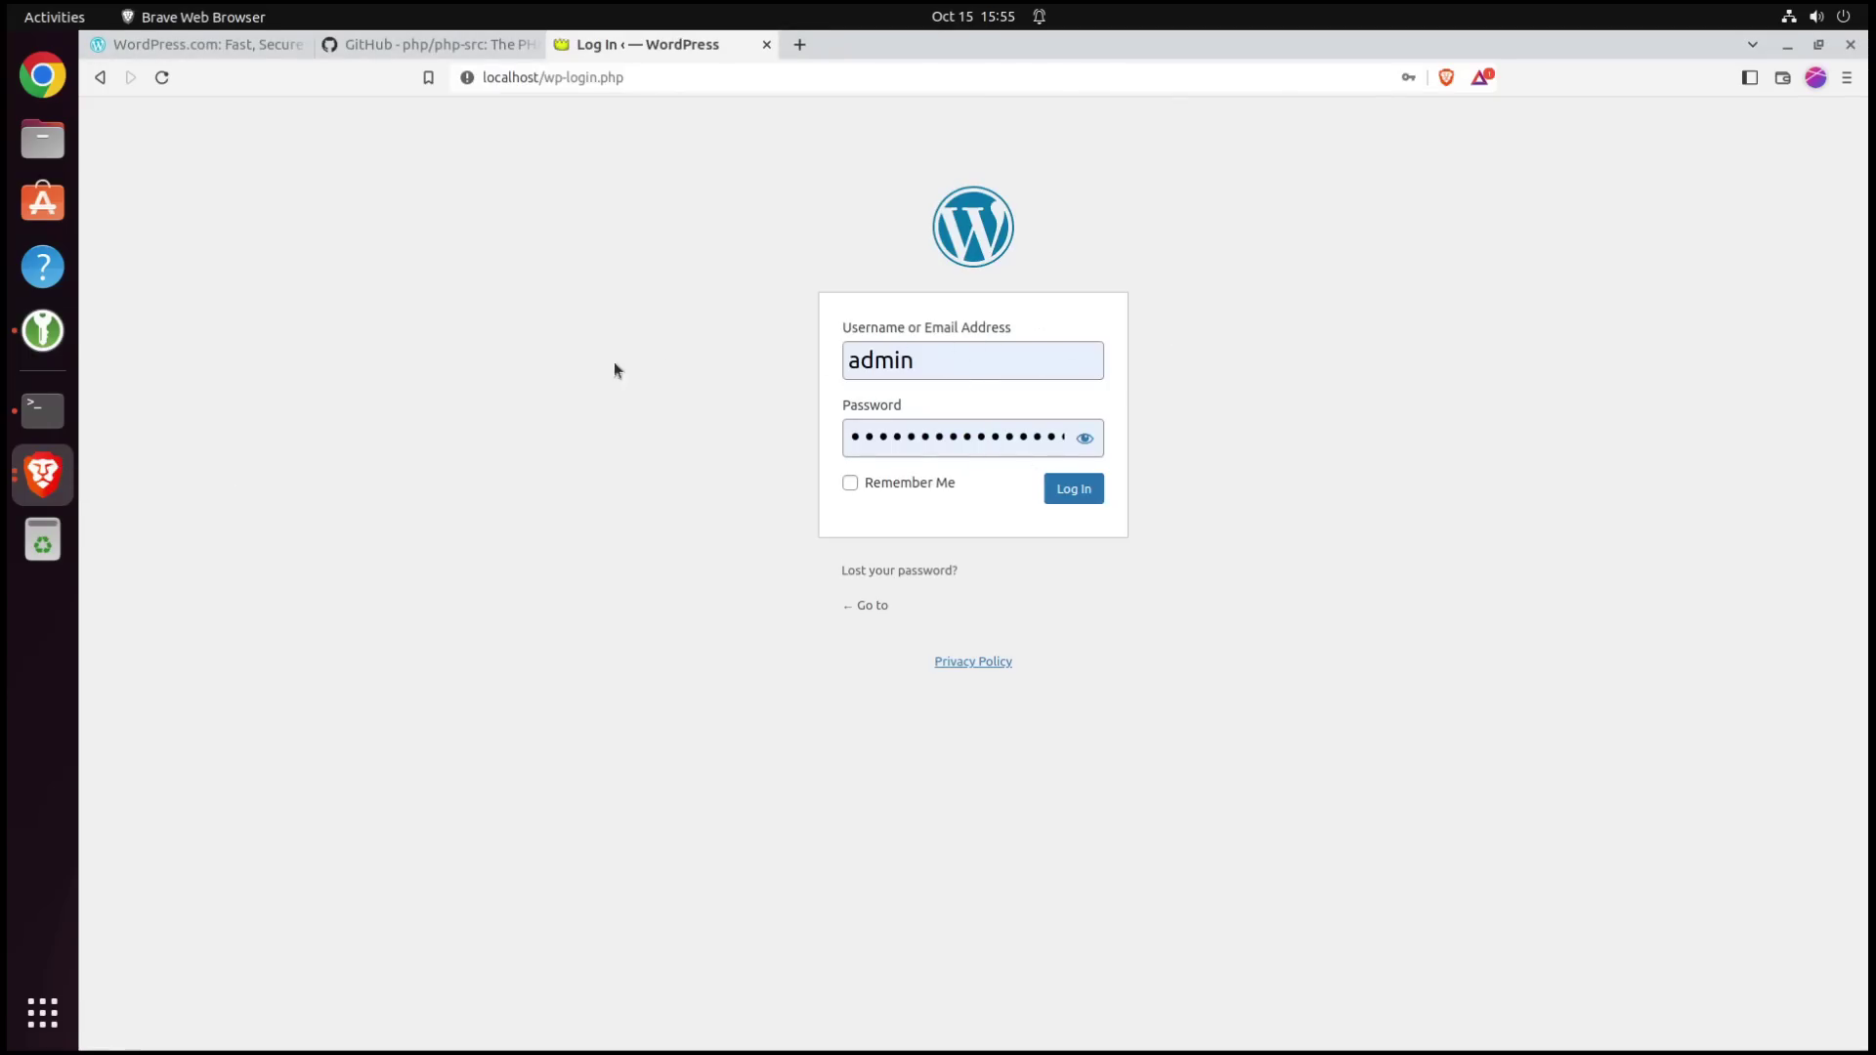
key("alt+Tab")
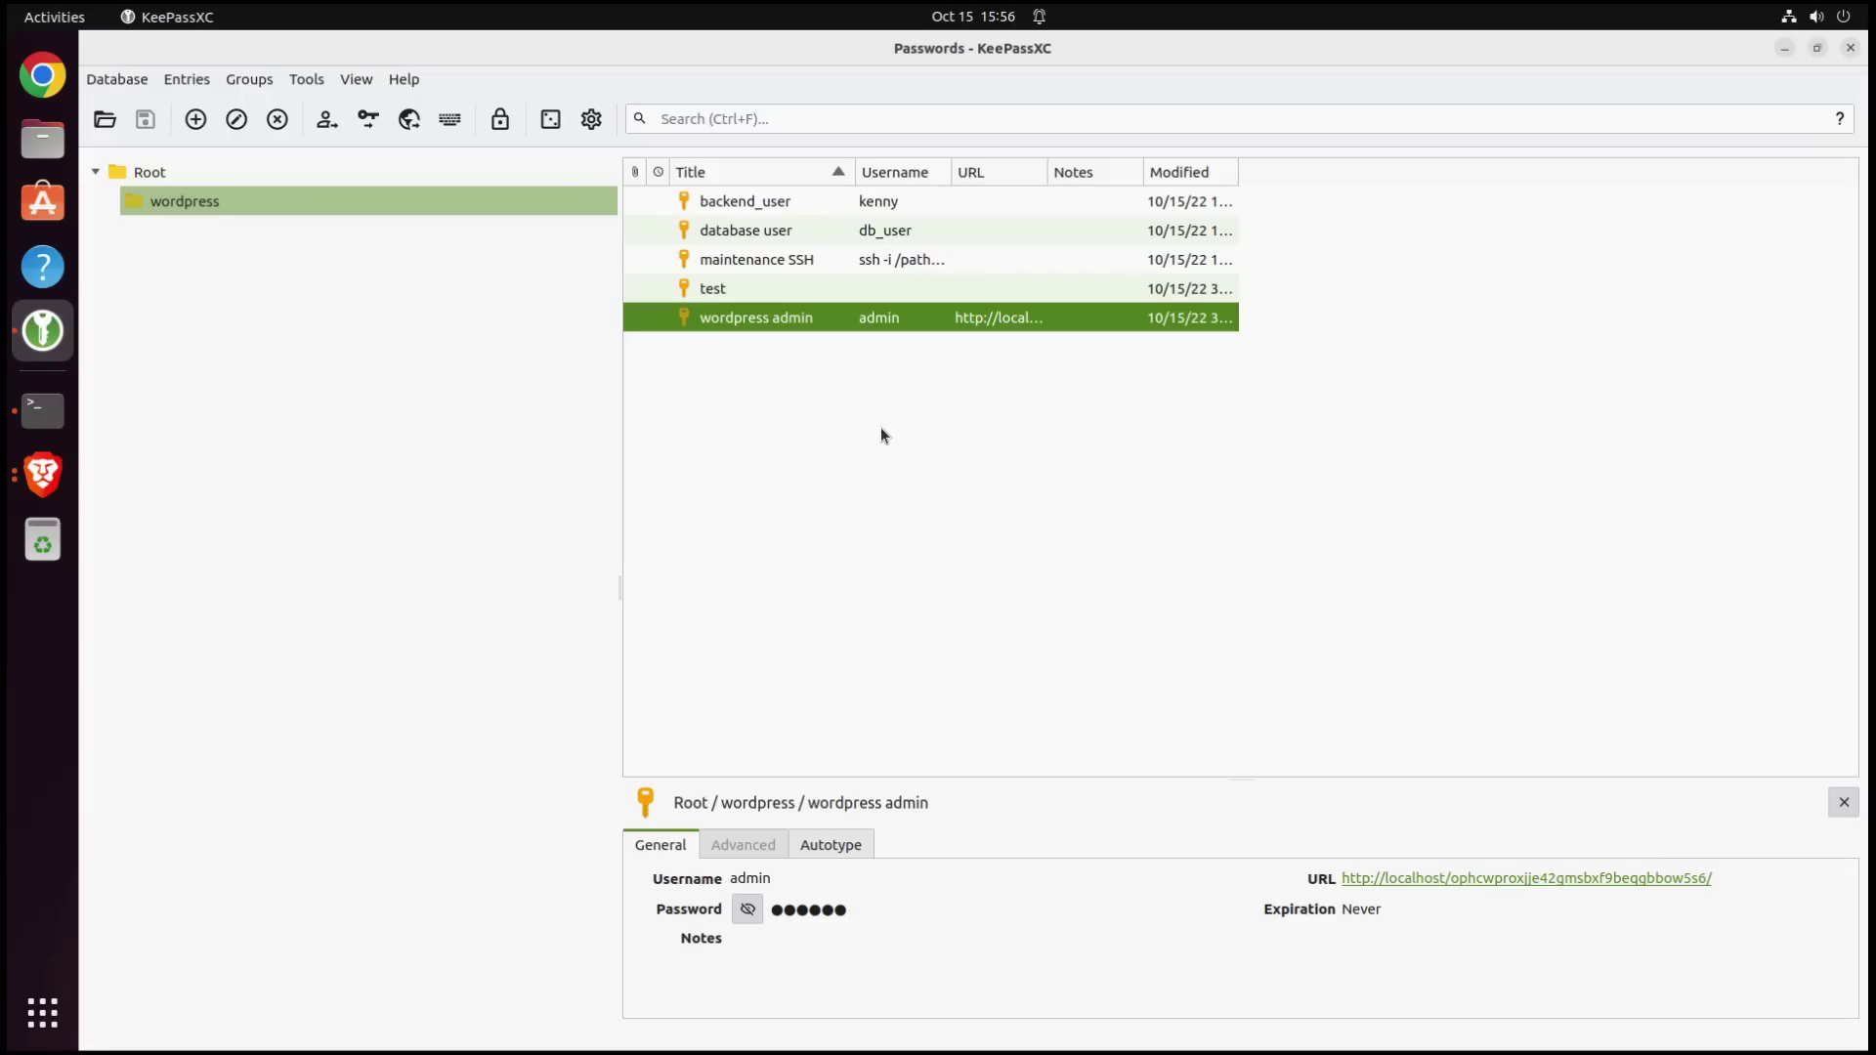
Edit the test entry's password generator: length 20 with special characters included
key("Up")
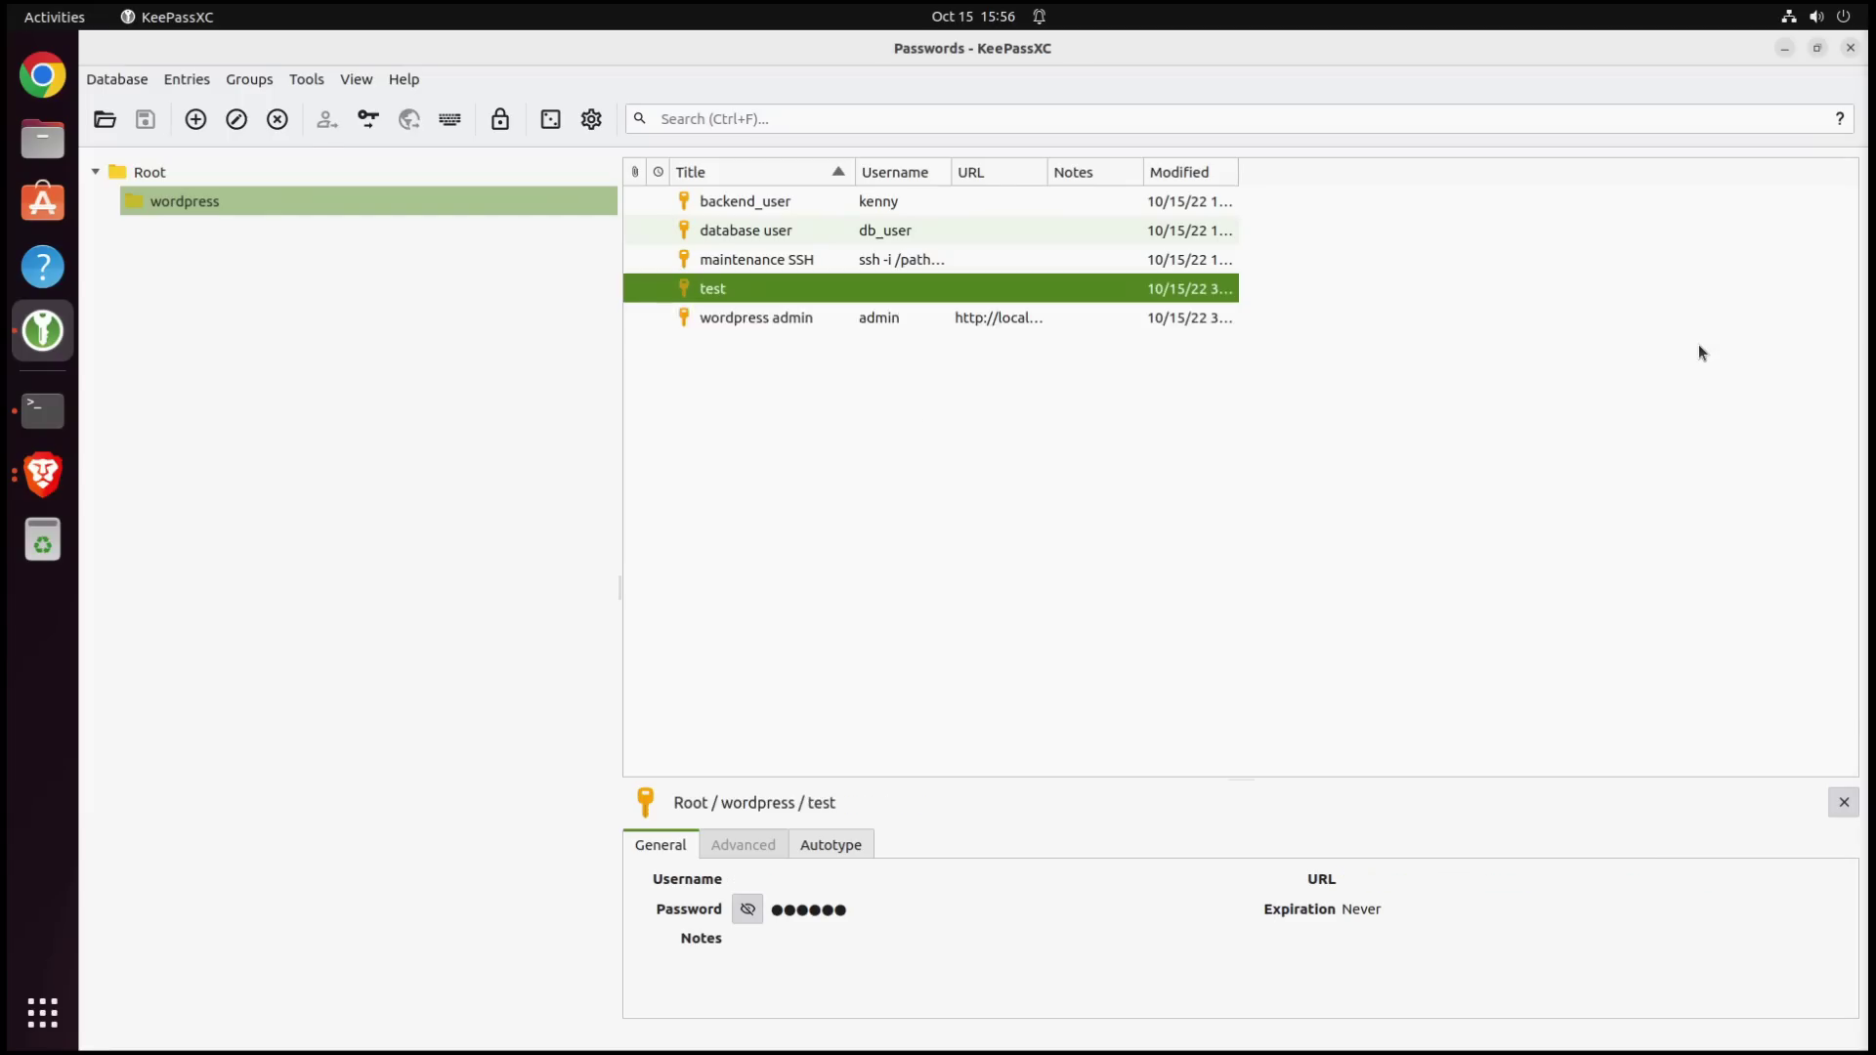
double_click(701, 289)
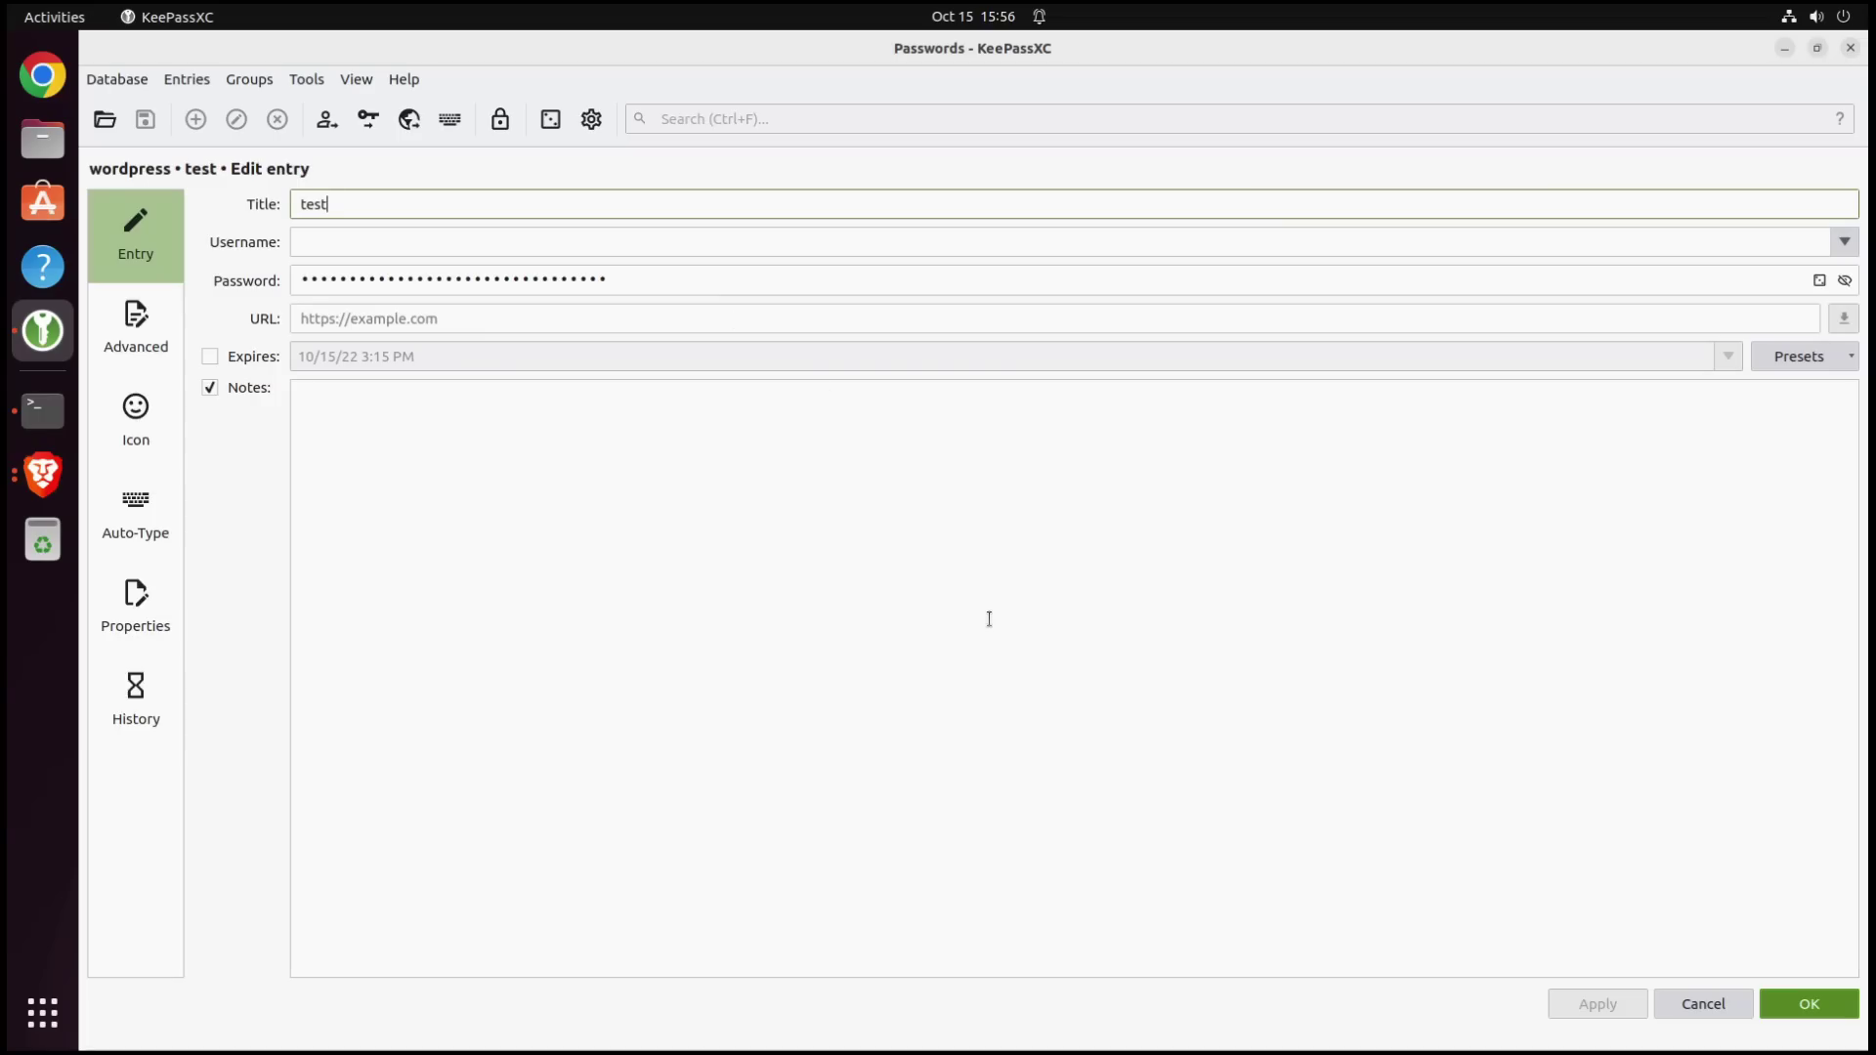
left_click(1820, 281)
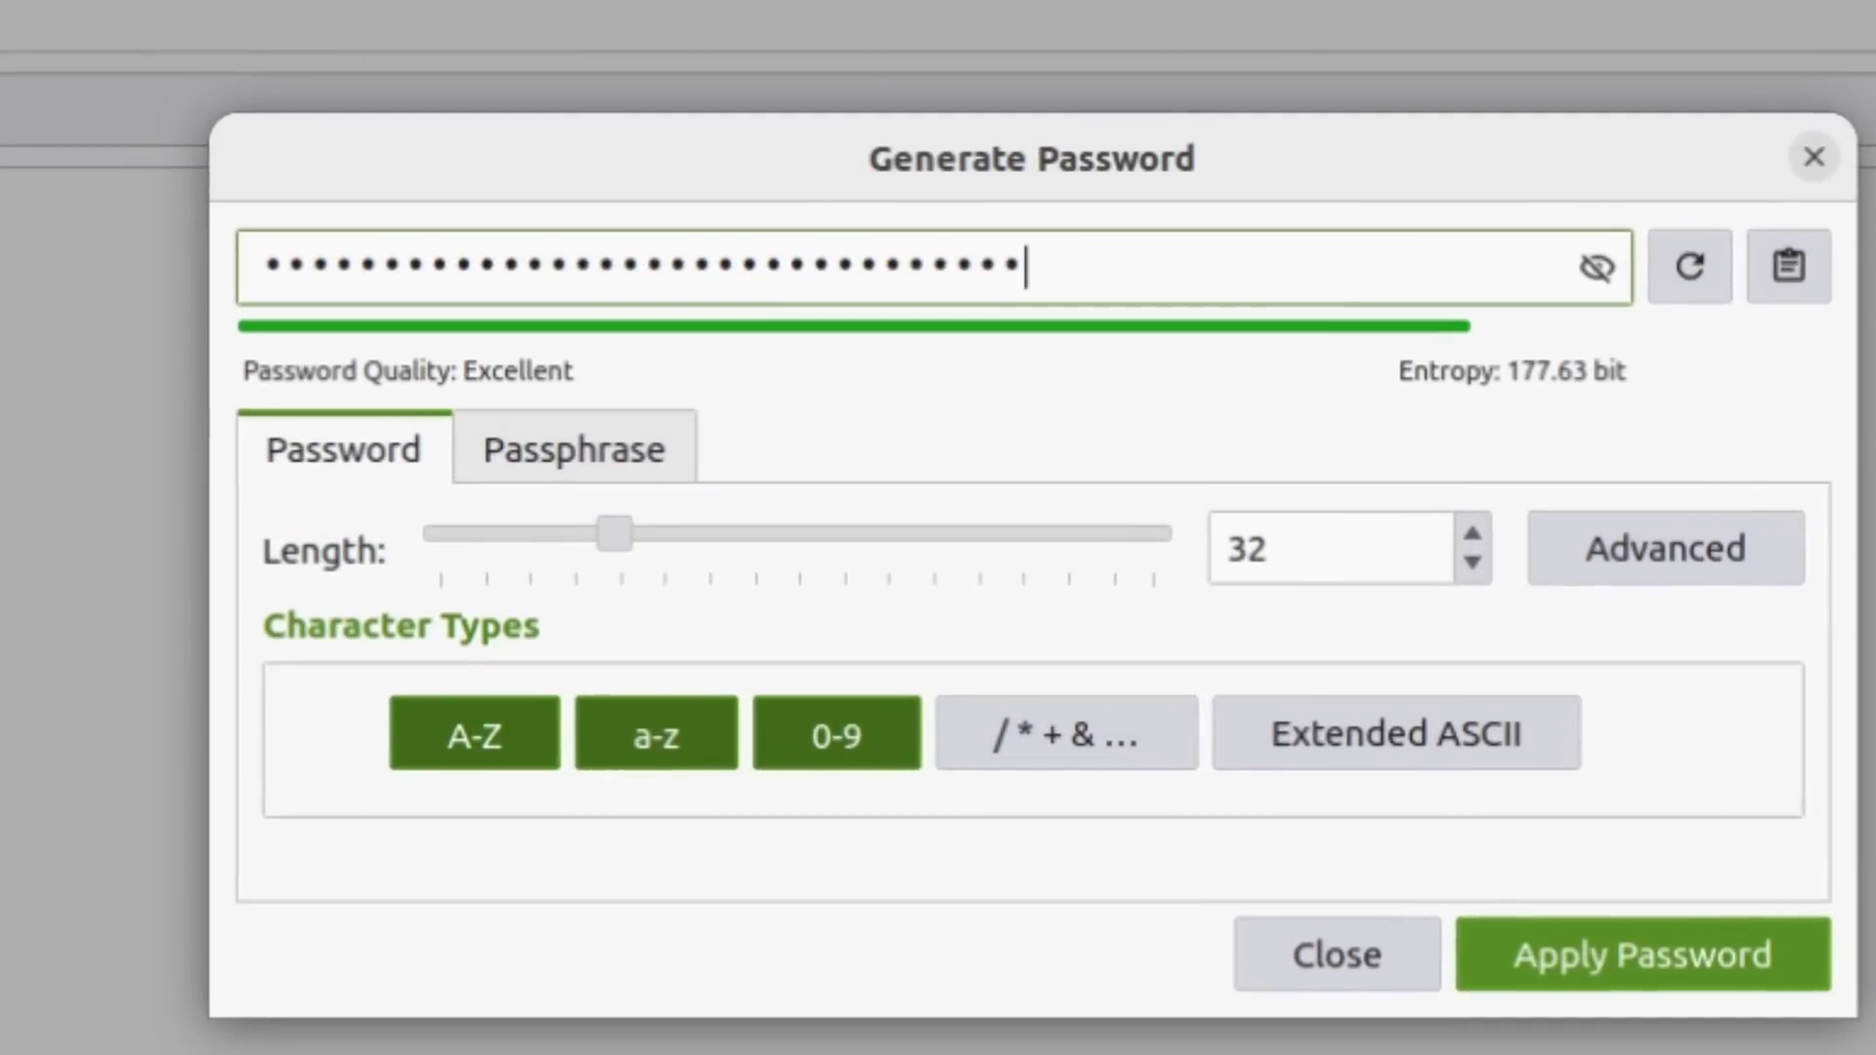
left_click(1340, 548)
scroll(1344, 555, "down", 3)
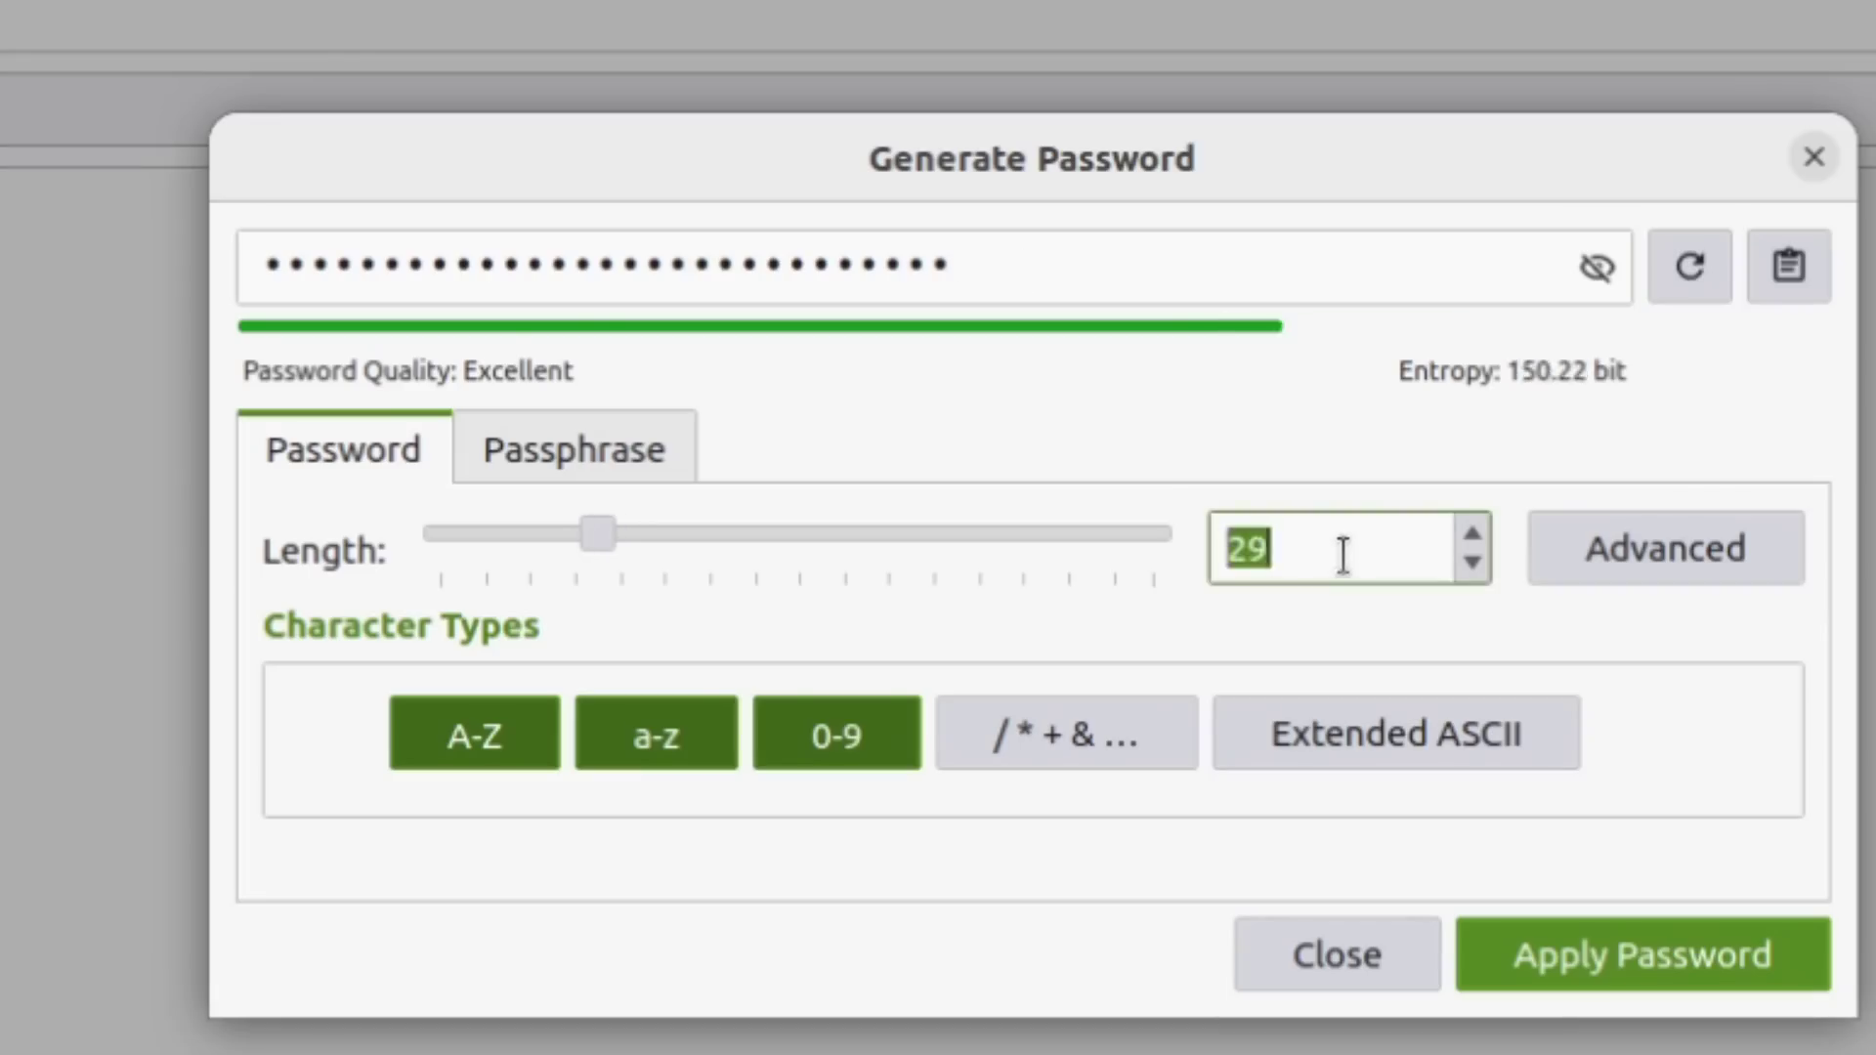
scroll(1343, 555, "down", 10)
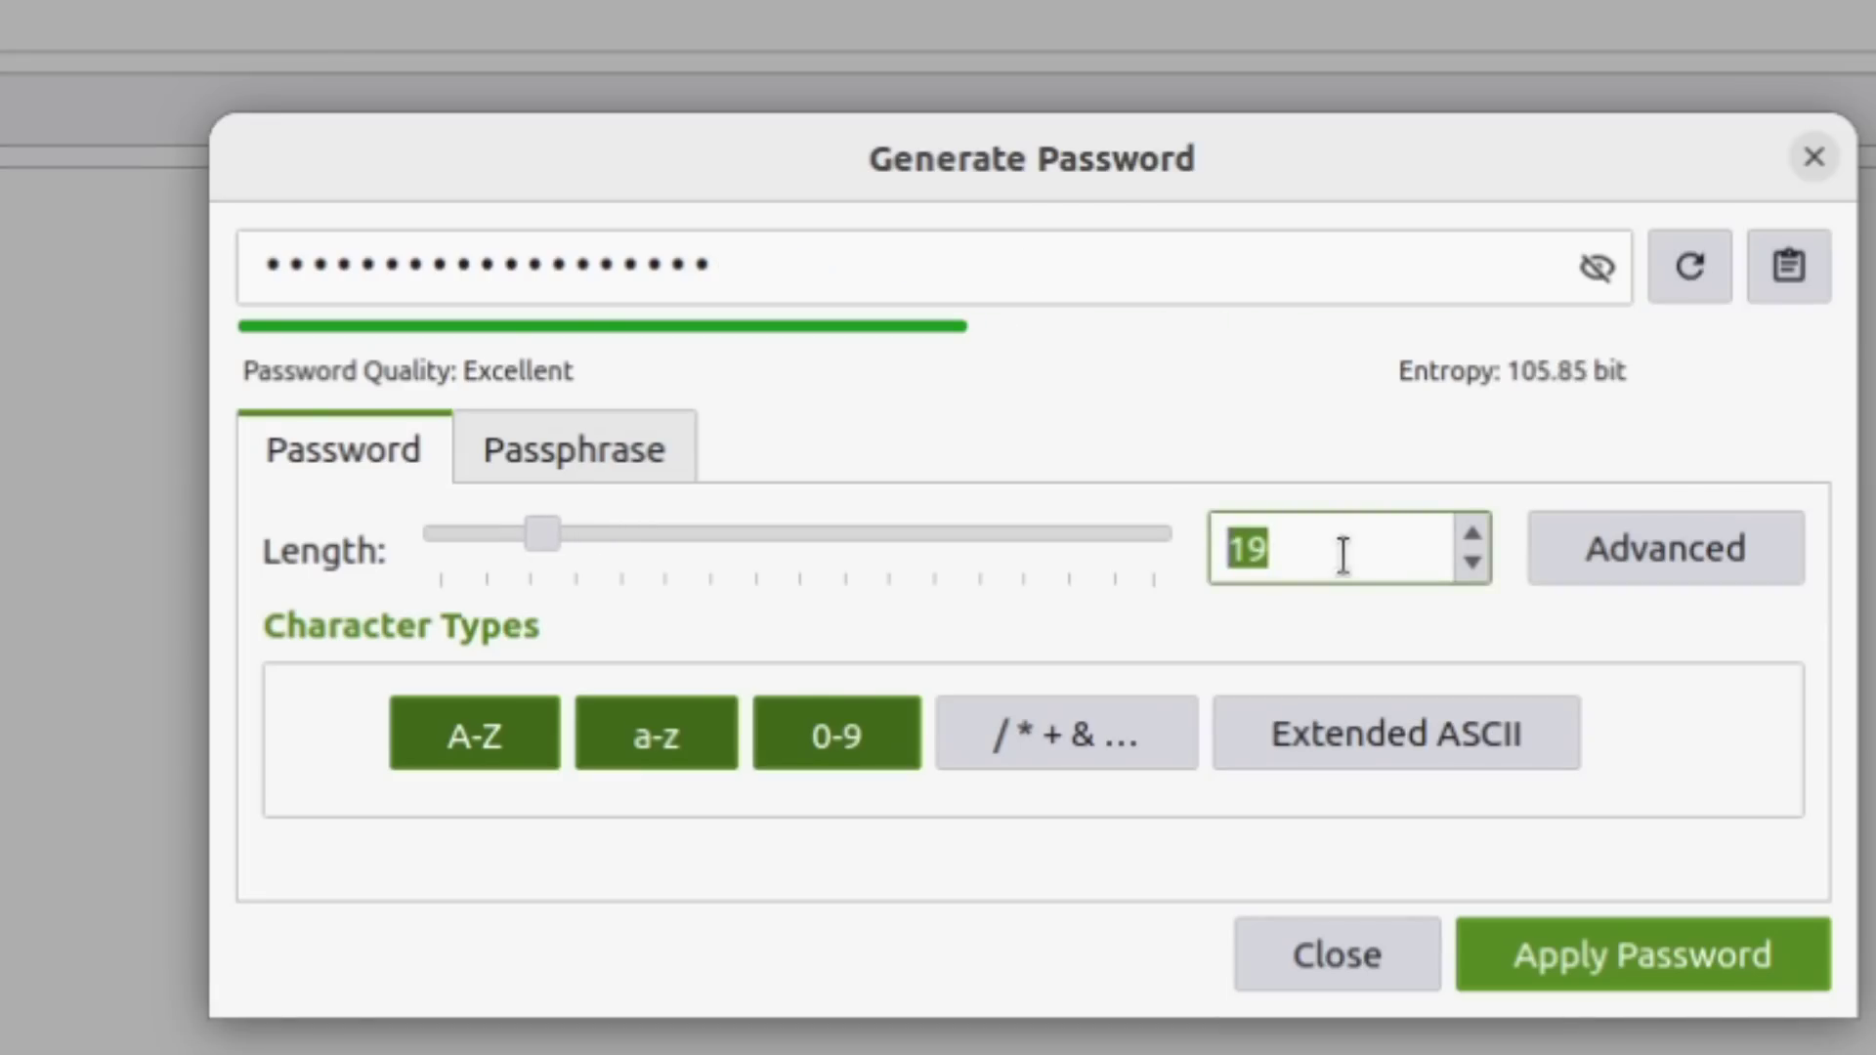
scroll(1344, 555, "up", 1)
left_click(1106, 742)
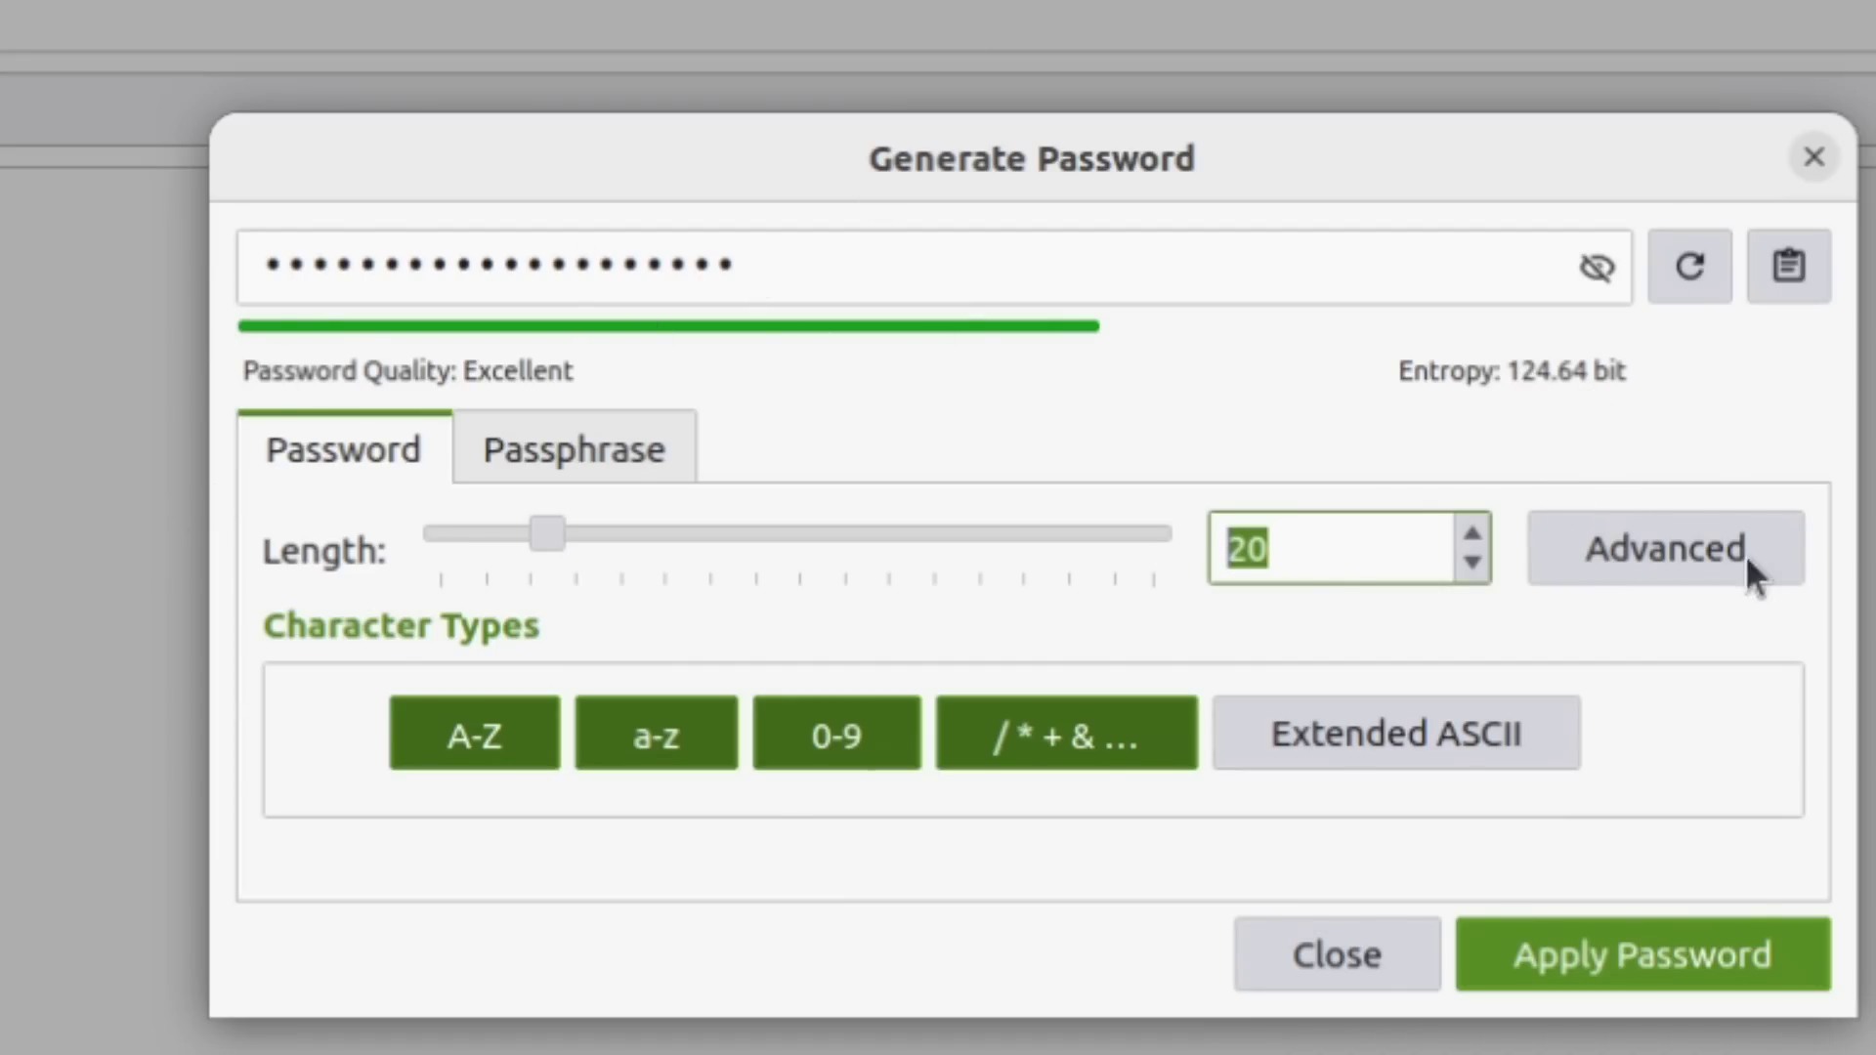
Regenerate the 20-character password repeatedly until a suitable one appears
left_click(1702, 273)
left_click(1702, 273)
left_click(1702, 272)
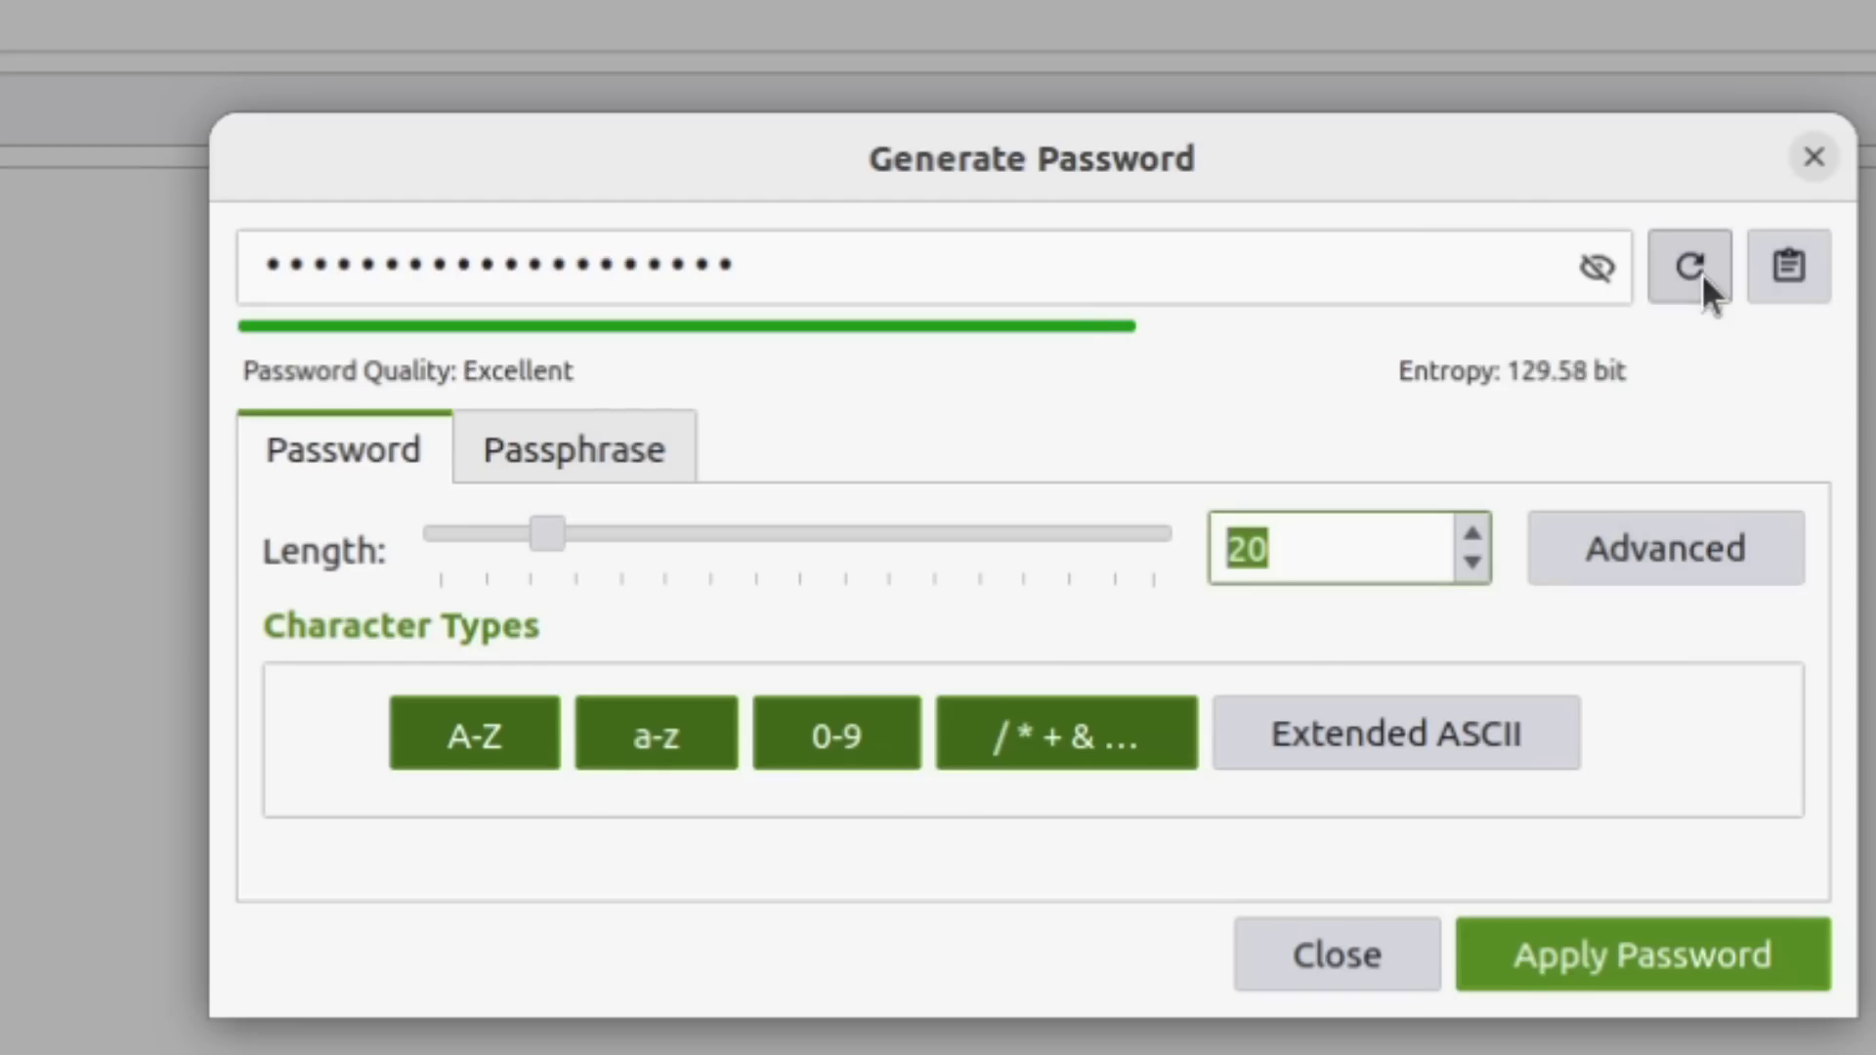
left_click(1703, 273)
left_click(1703, 273)
left_click(1697, 278)
left_click(1696, 278)
left_click(1695, 277)
left_click(1694, 278)
left_click(1694, 277)
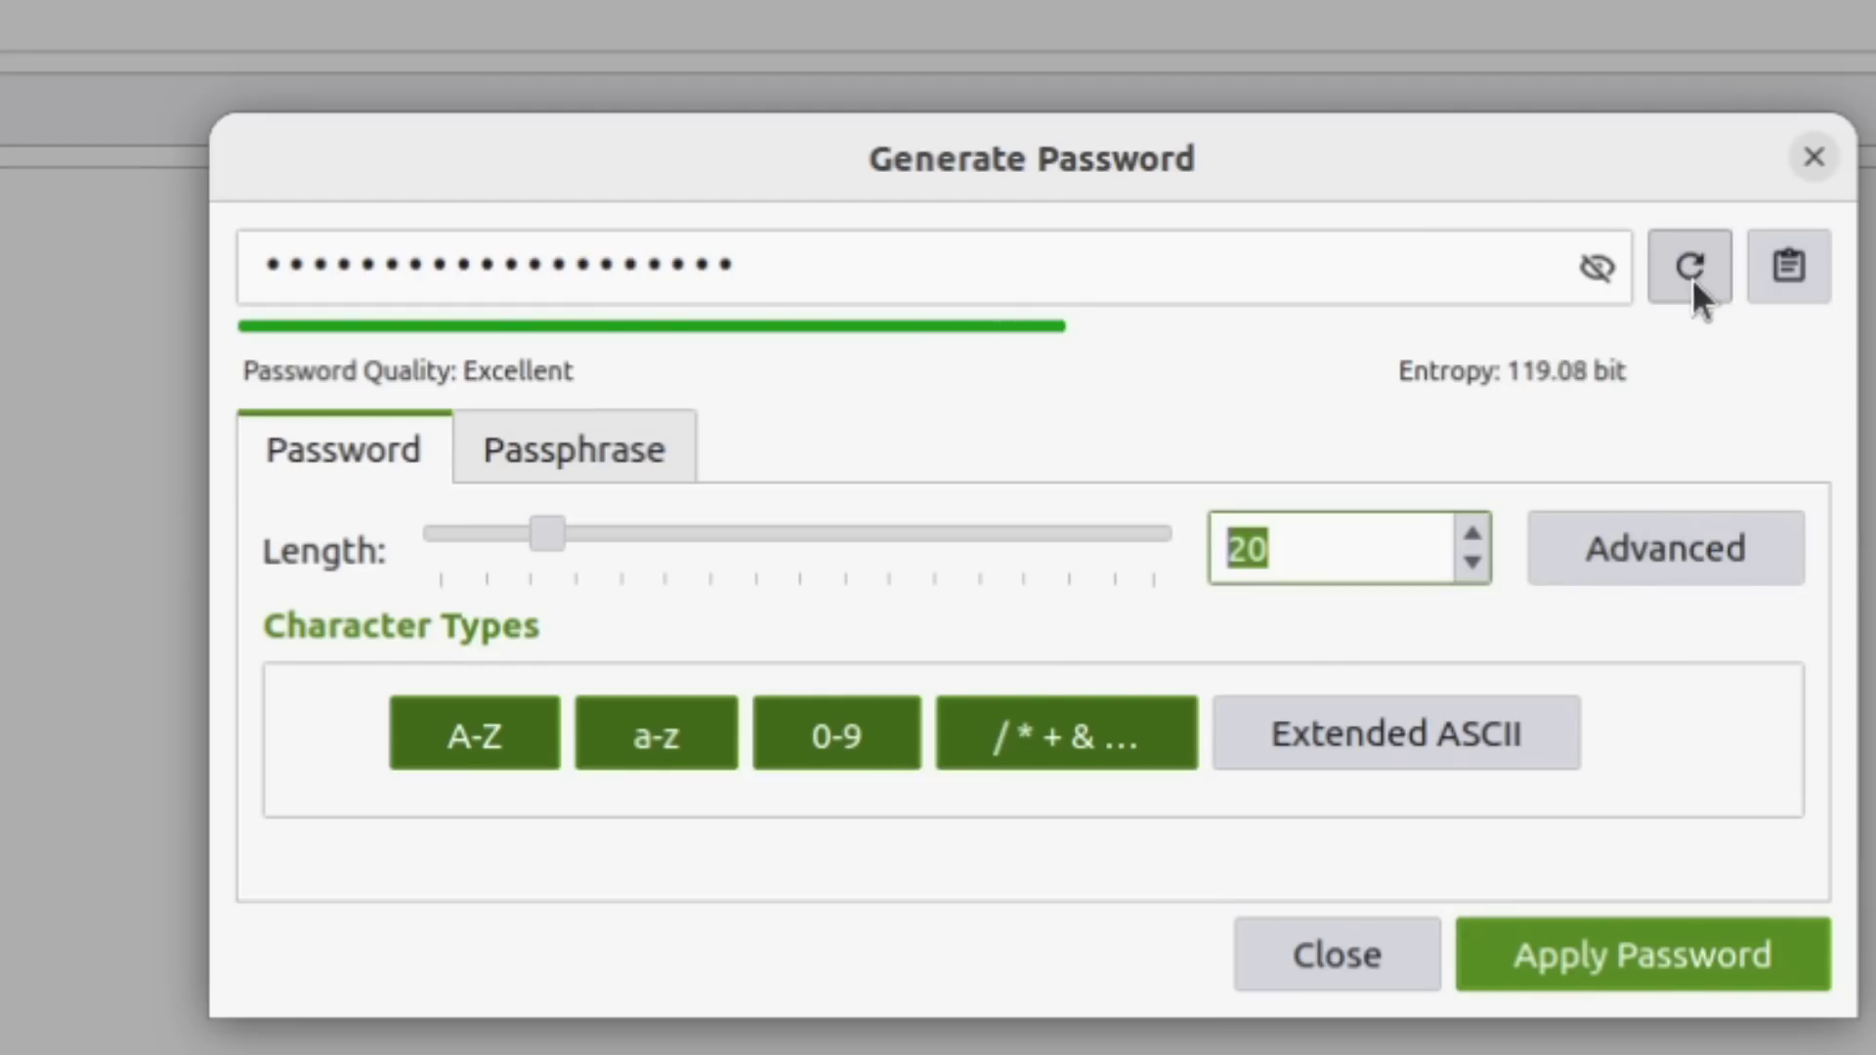
left_click(1692, 277)
left_click(1691, 277)
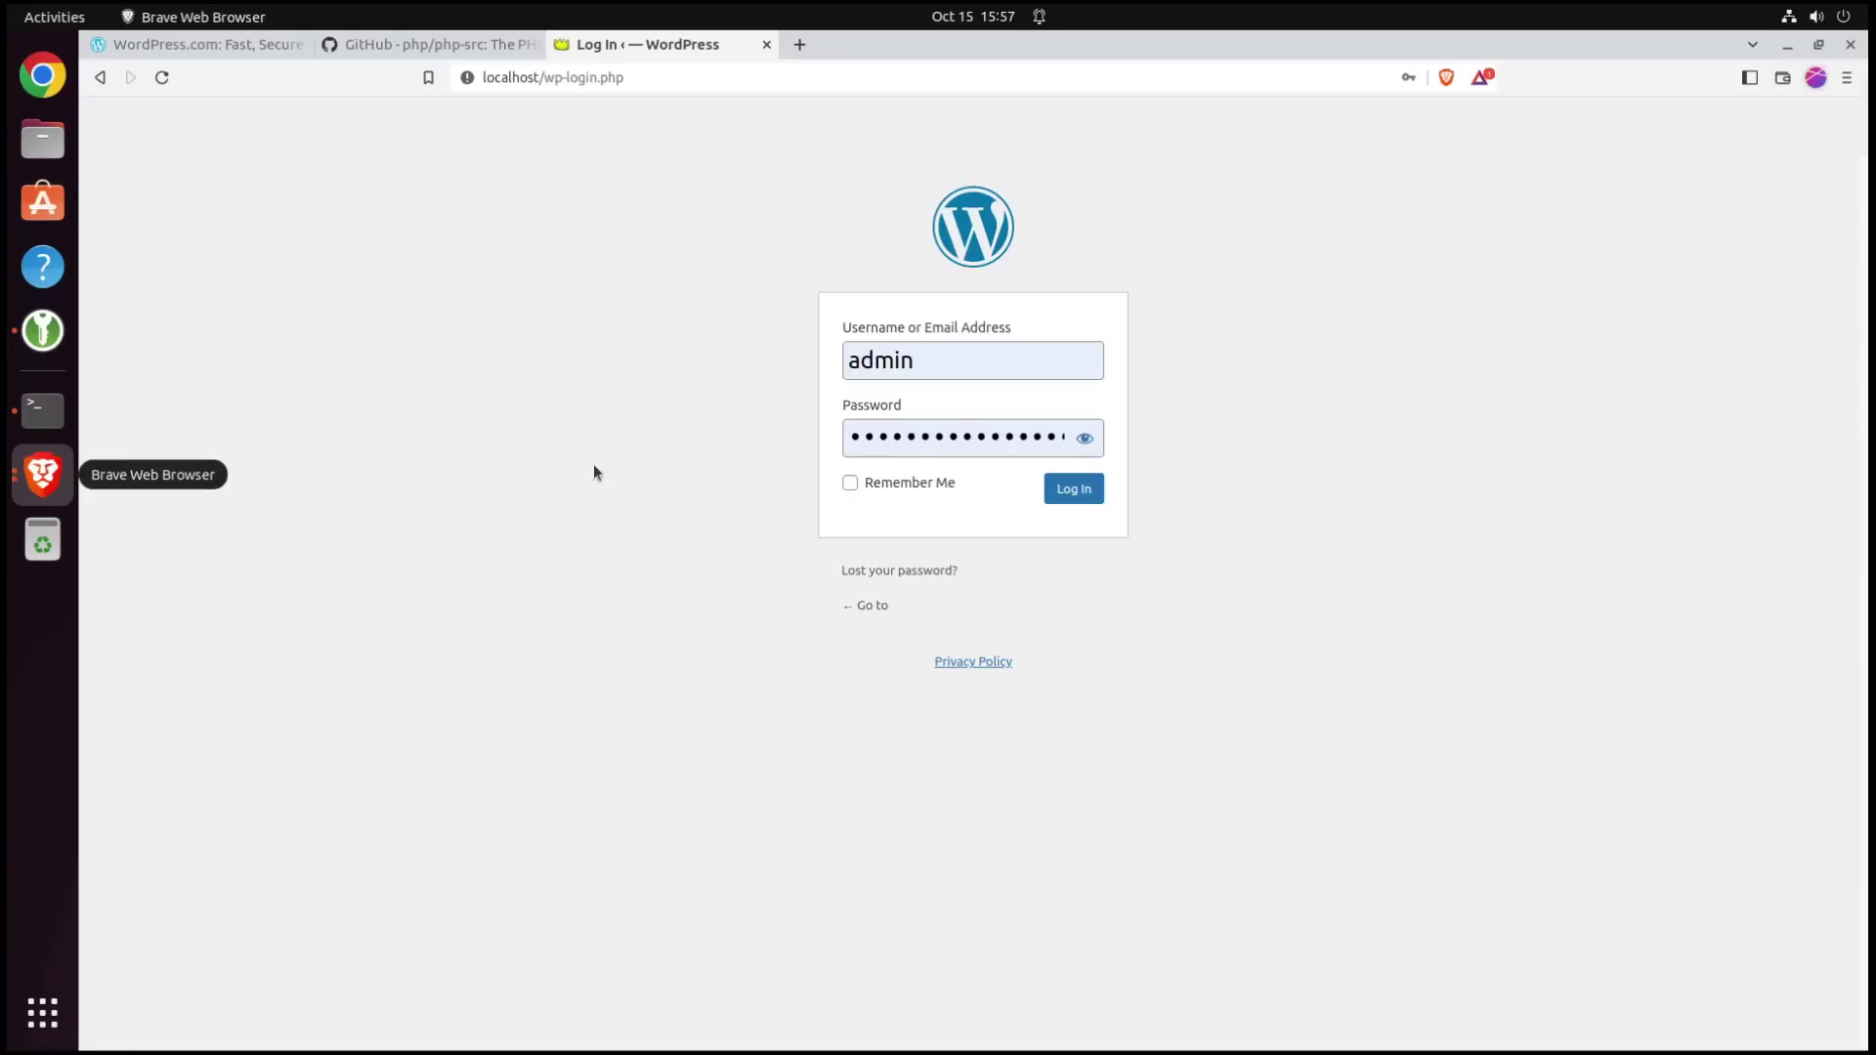
Check the saved admin username and password suggestions, then submit the WordPress login
double_click(1013, 438)
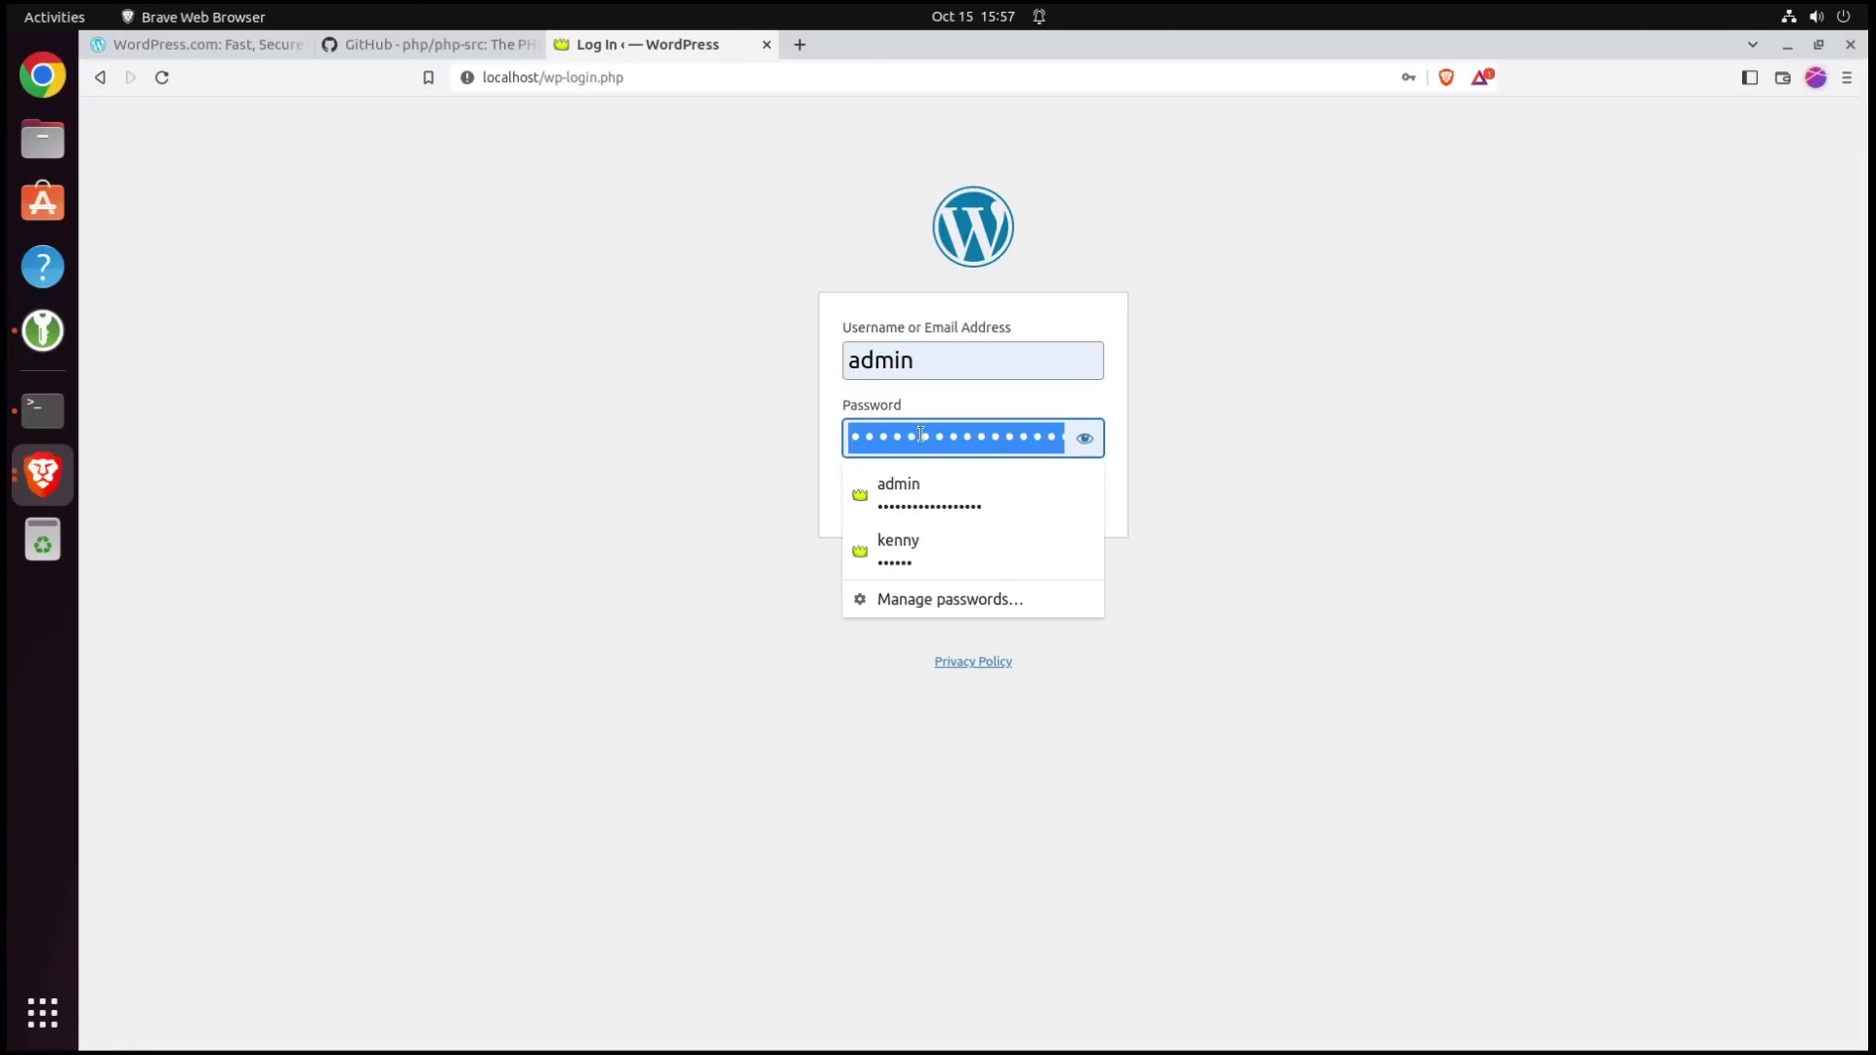
left_click(1300, 441)
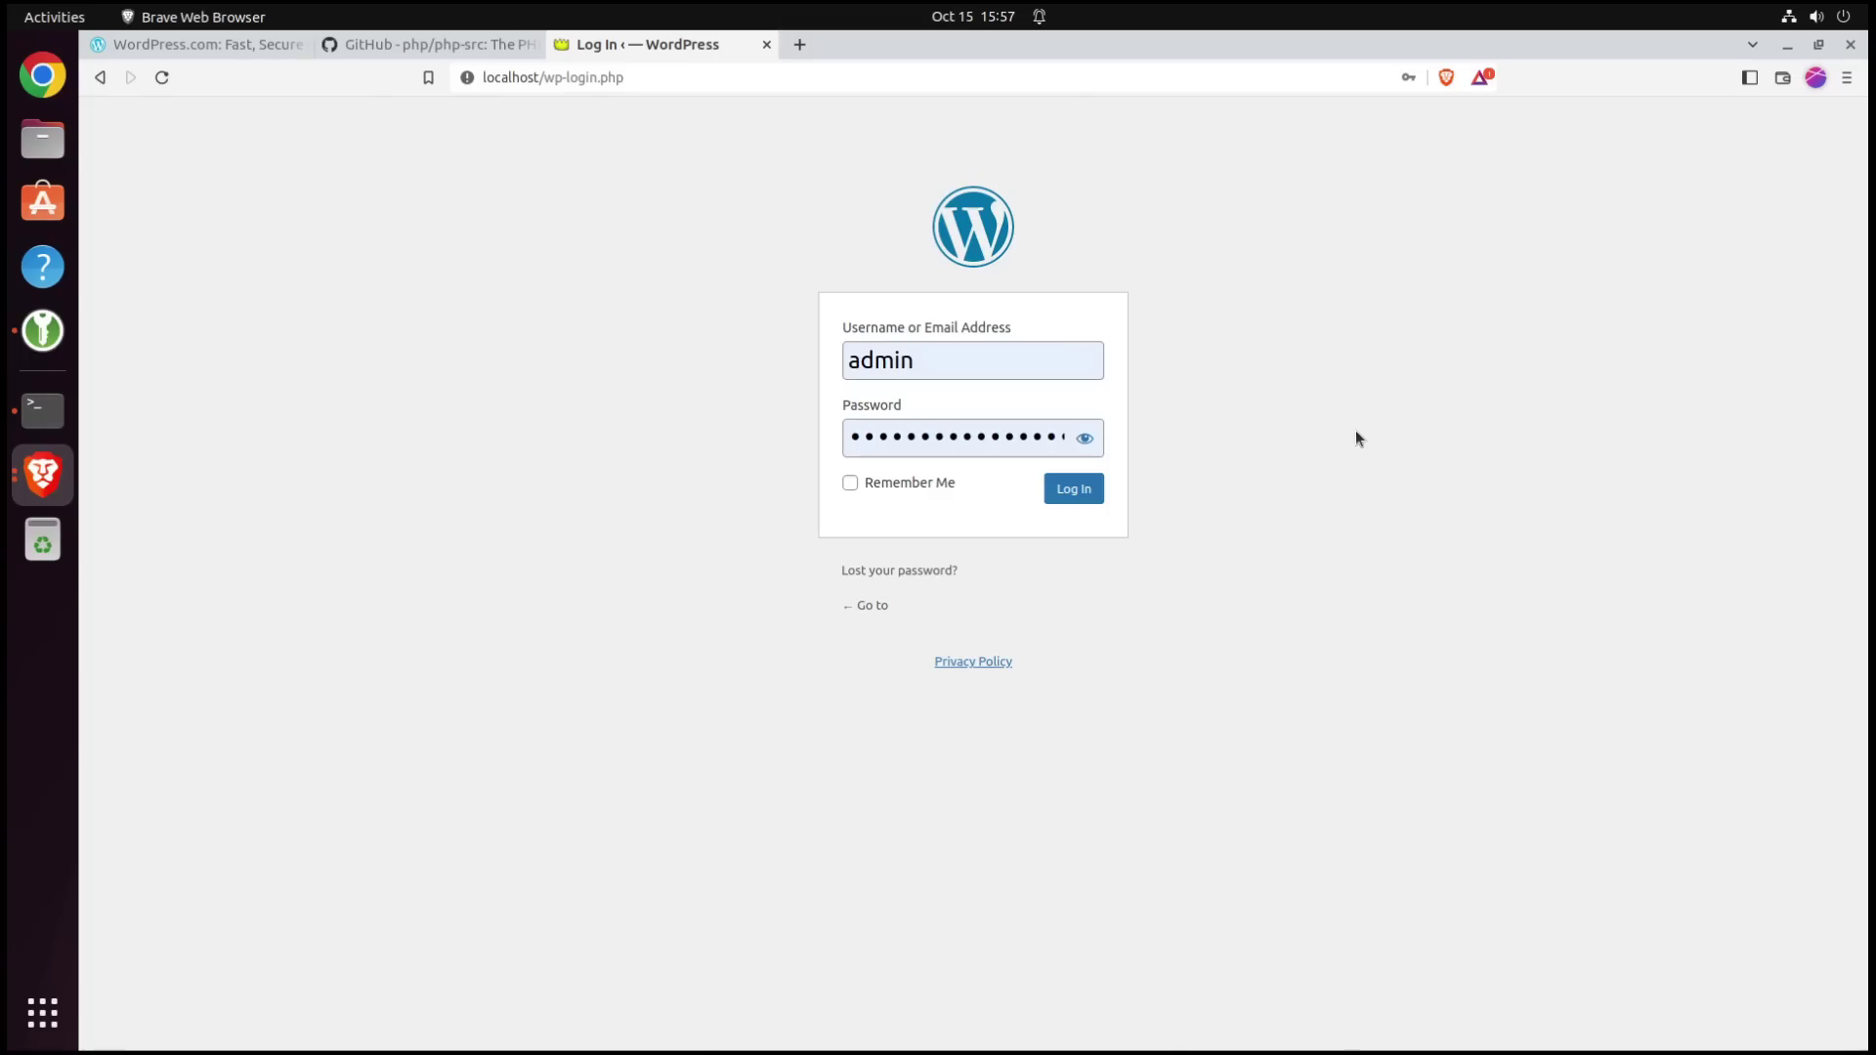
double_click(1022, 368)
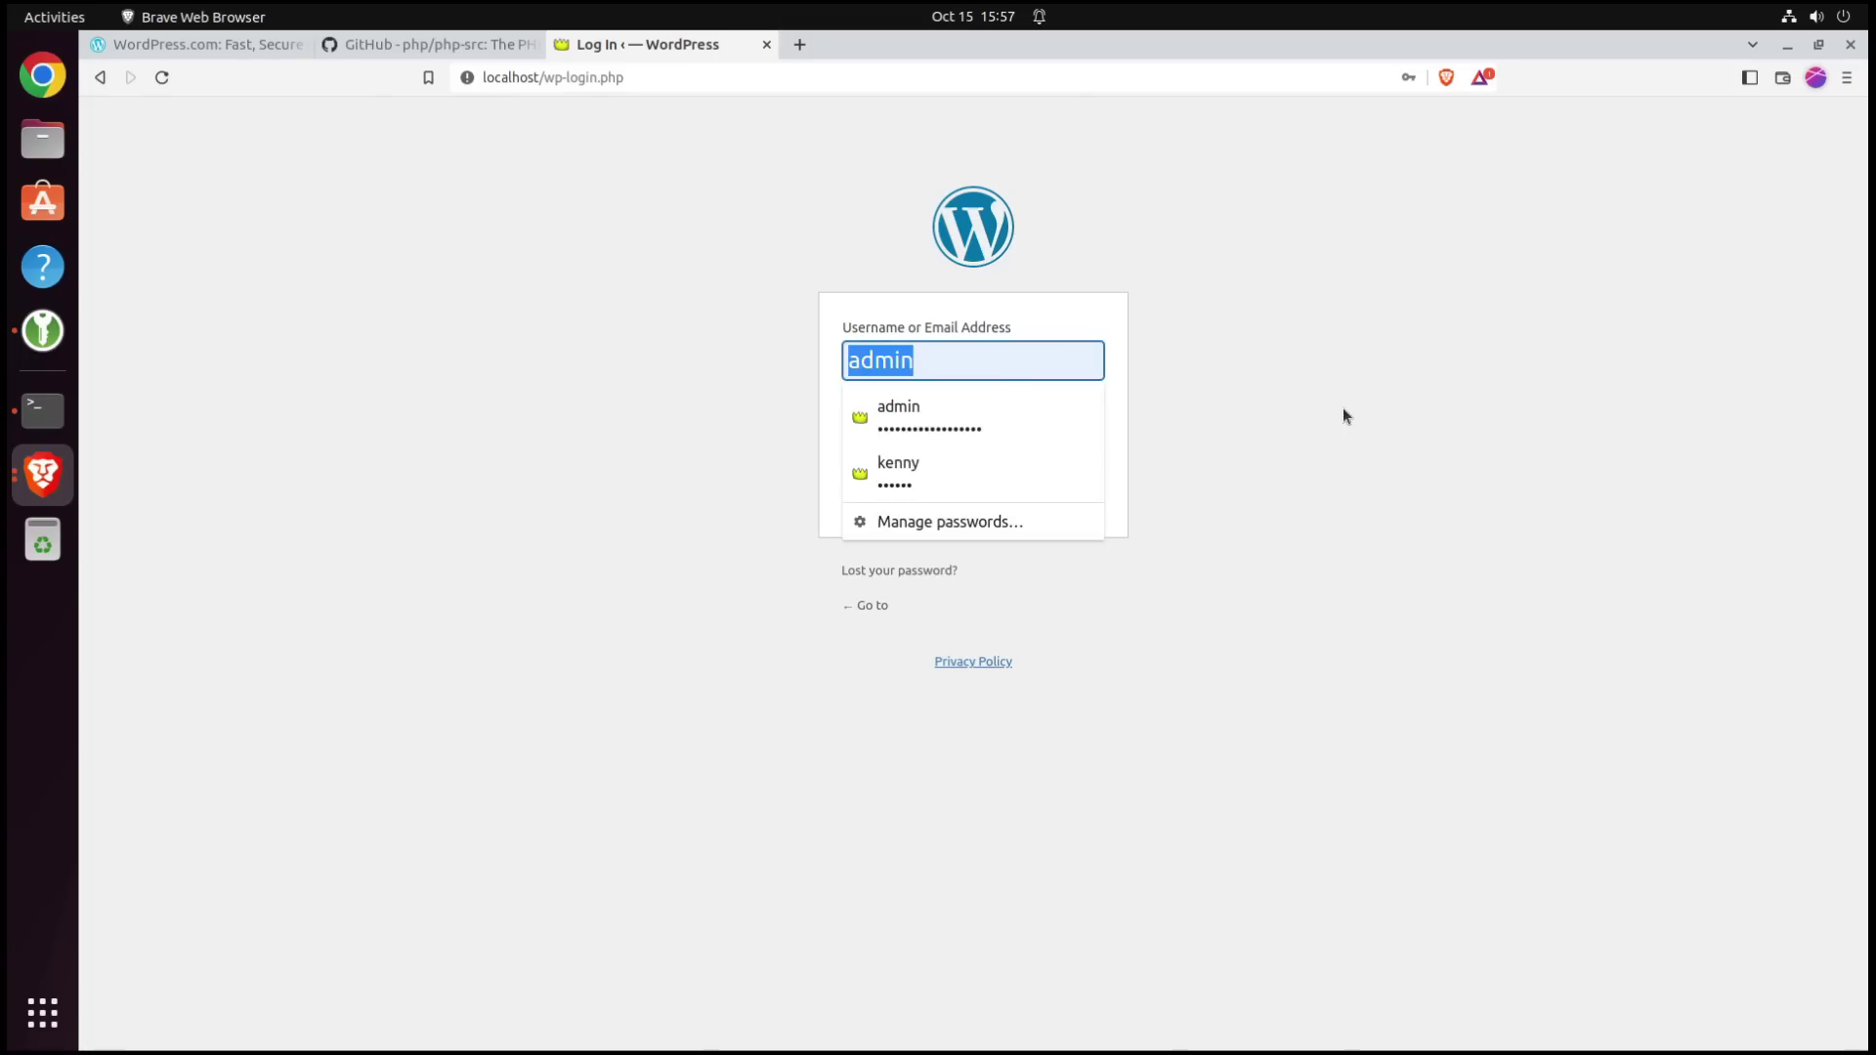
left_click(1316, 395)
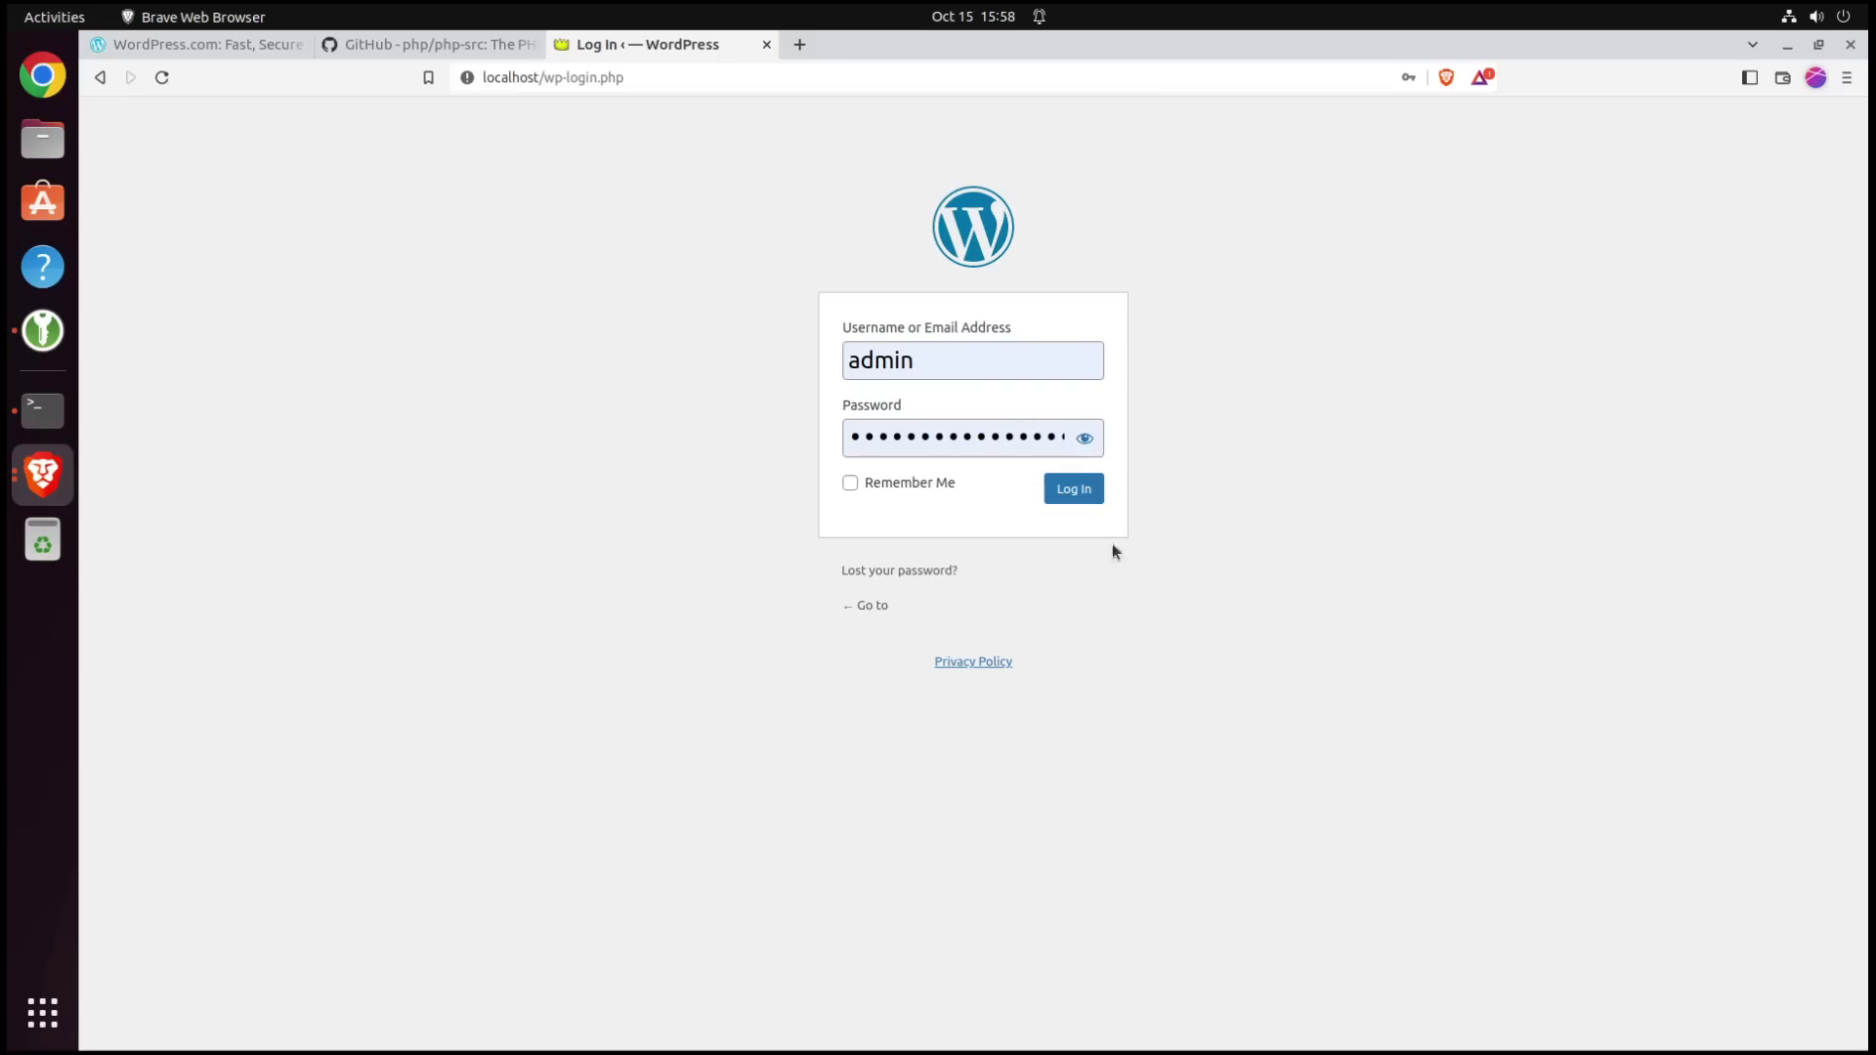
left_click(1088, 491)
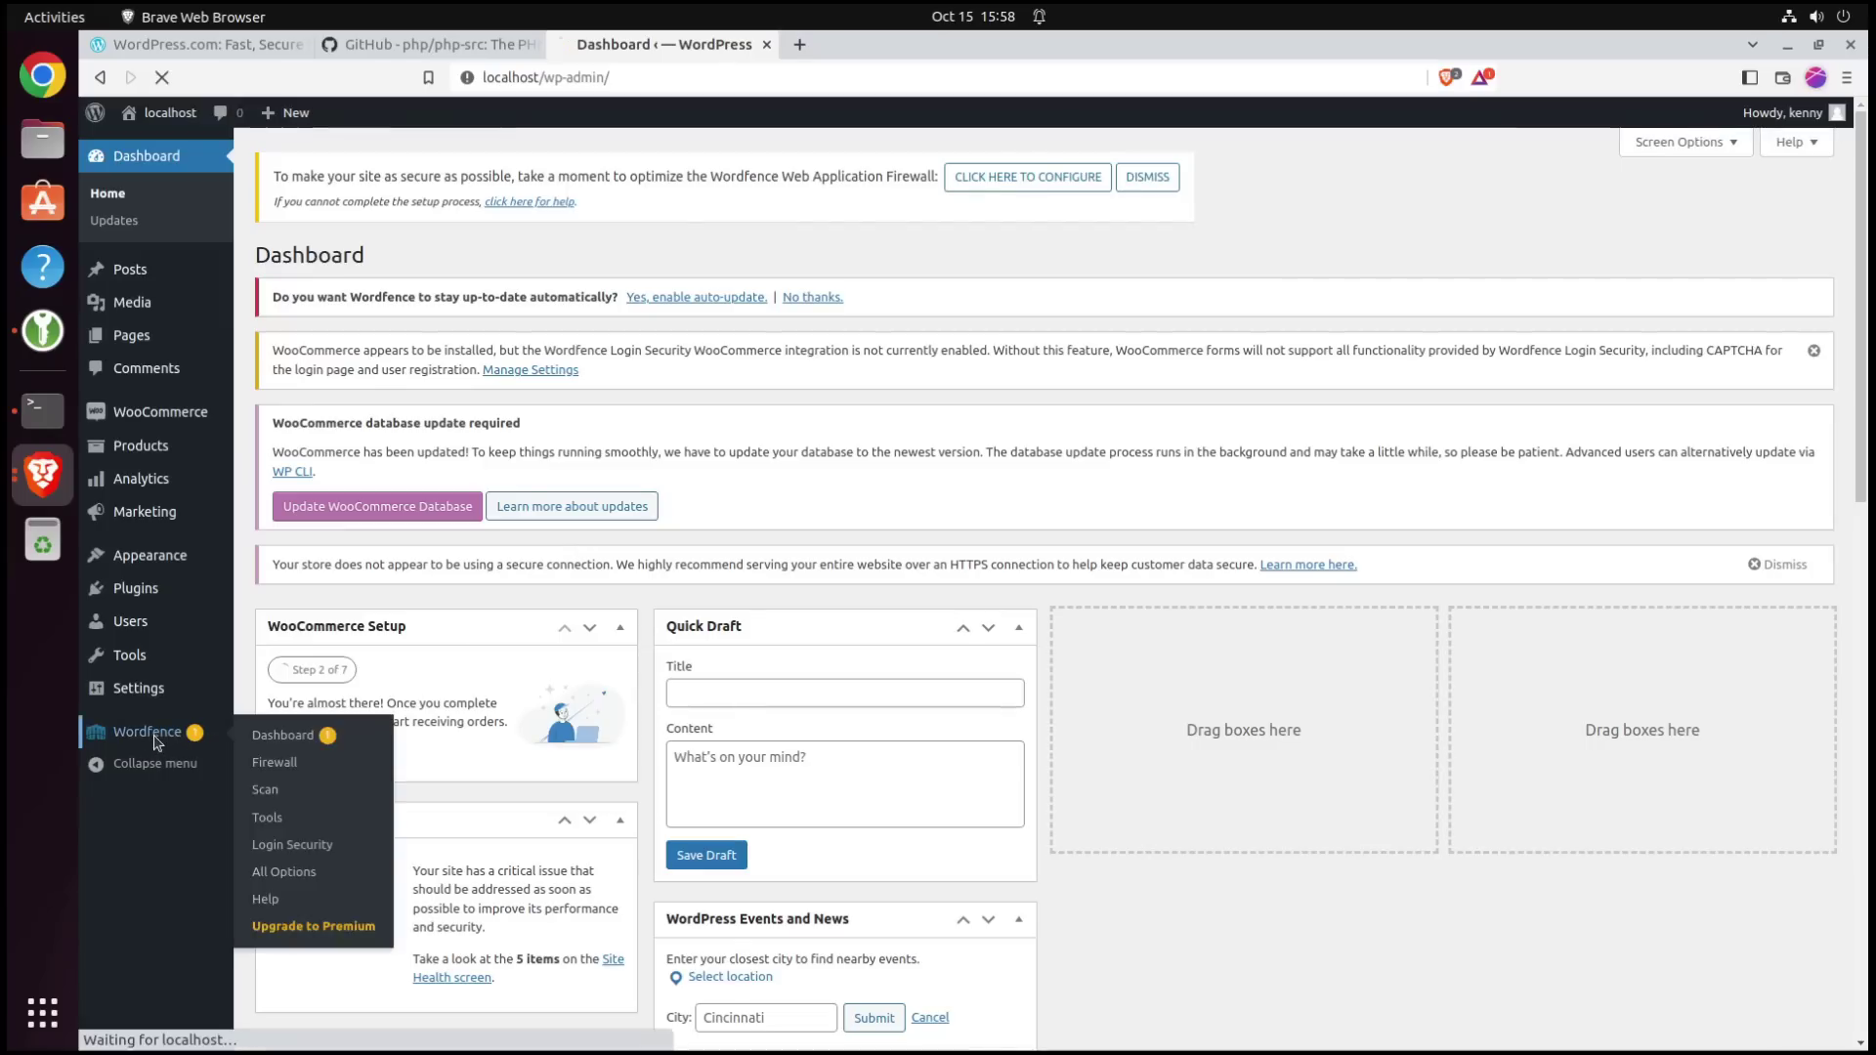
Open Wordfence's Dashboard showing Firewall at 48% Learning Mode and Scan at 60%
left_click(168, 747)
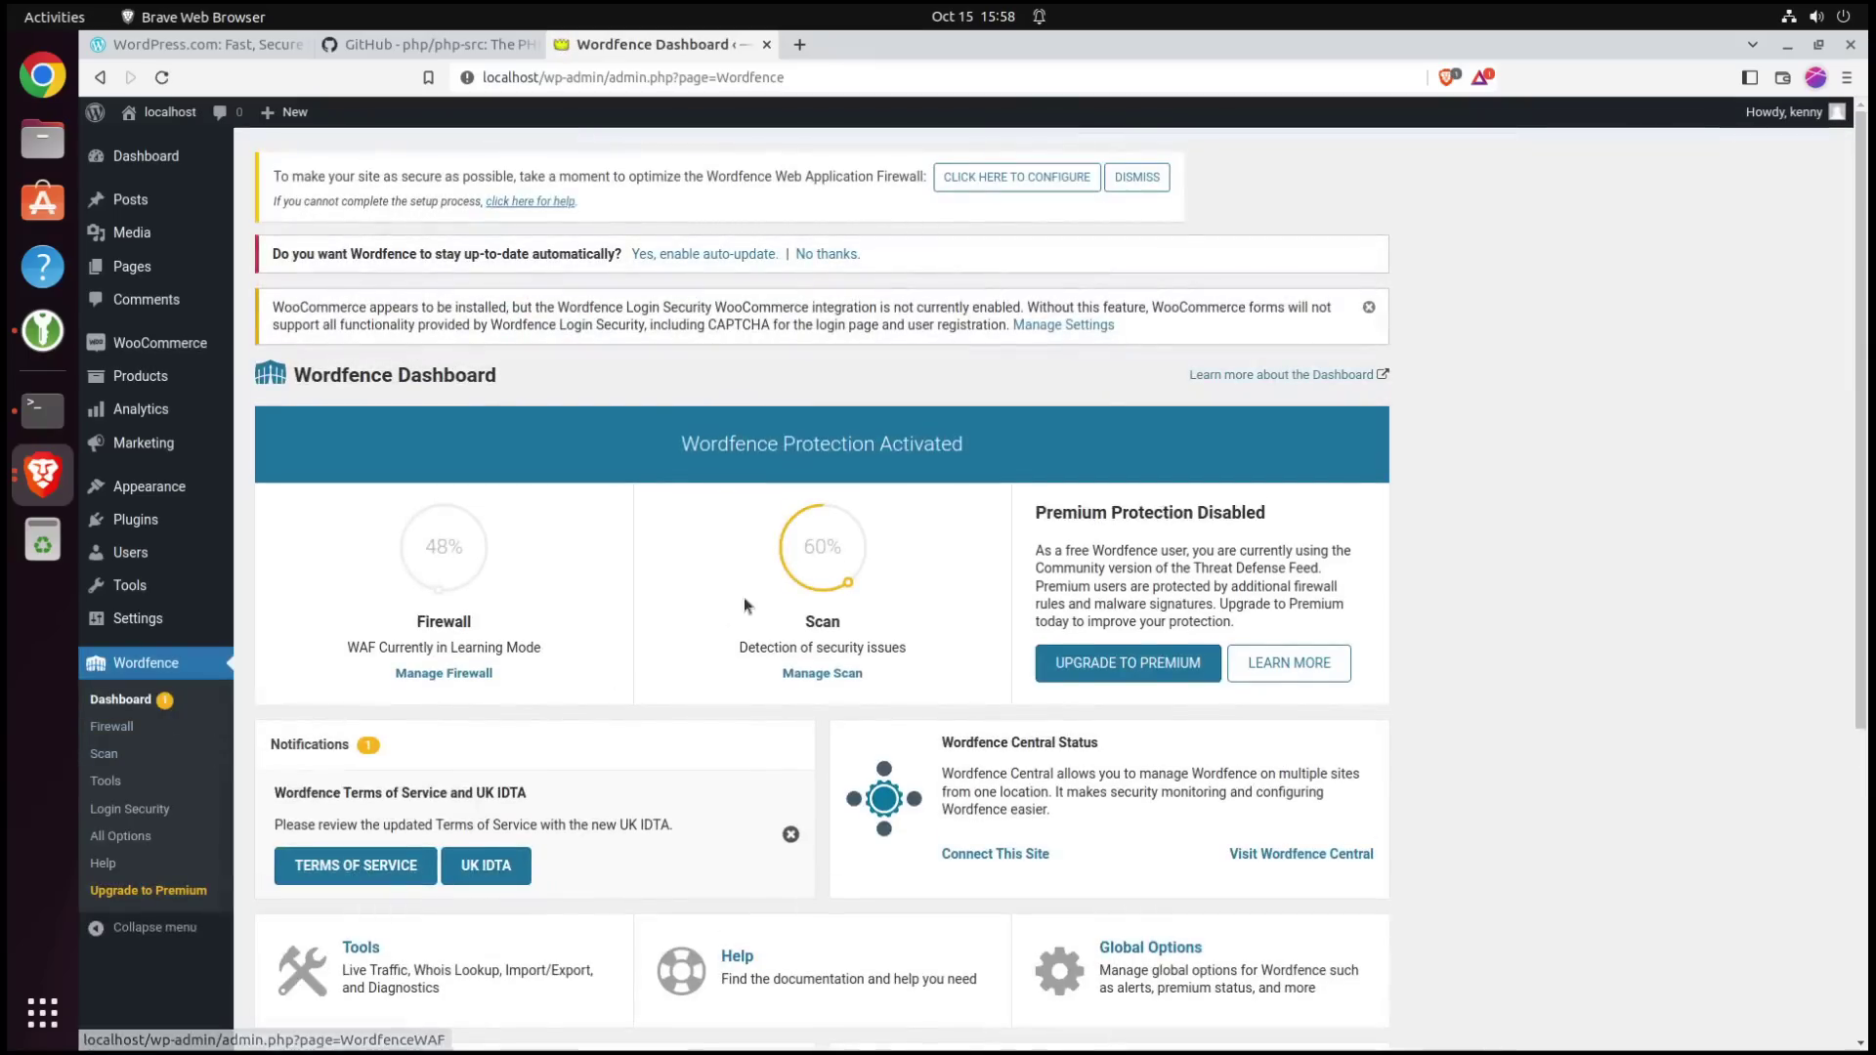
mouse_move(796, 553)
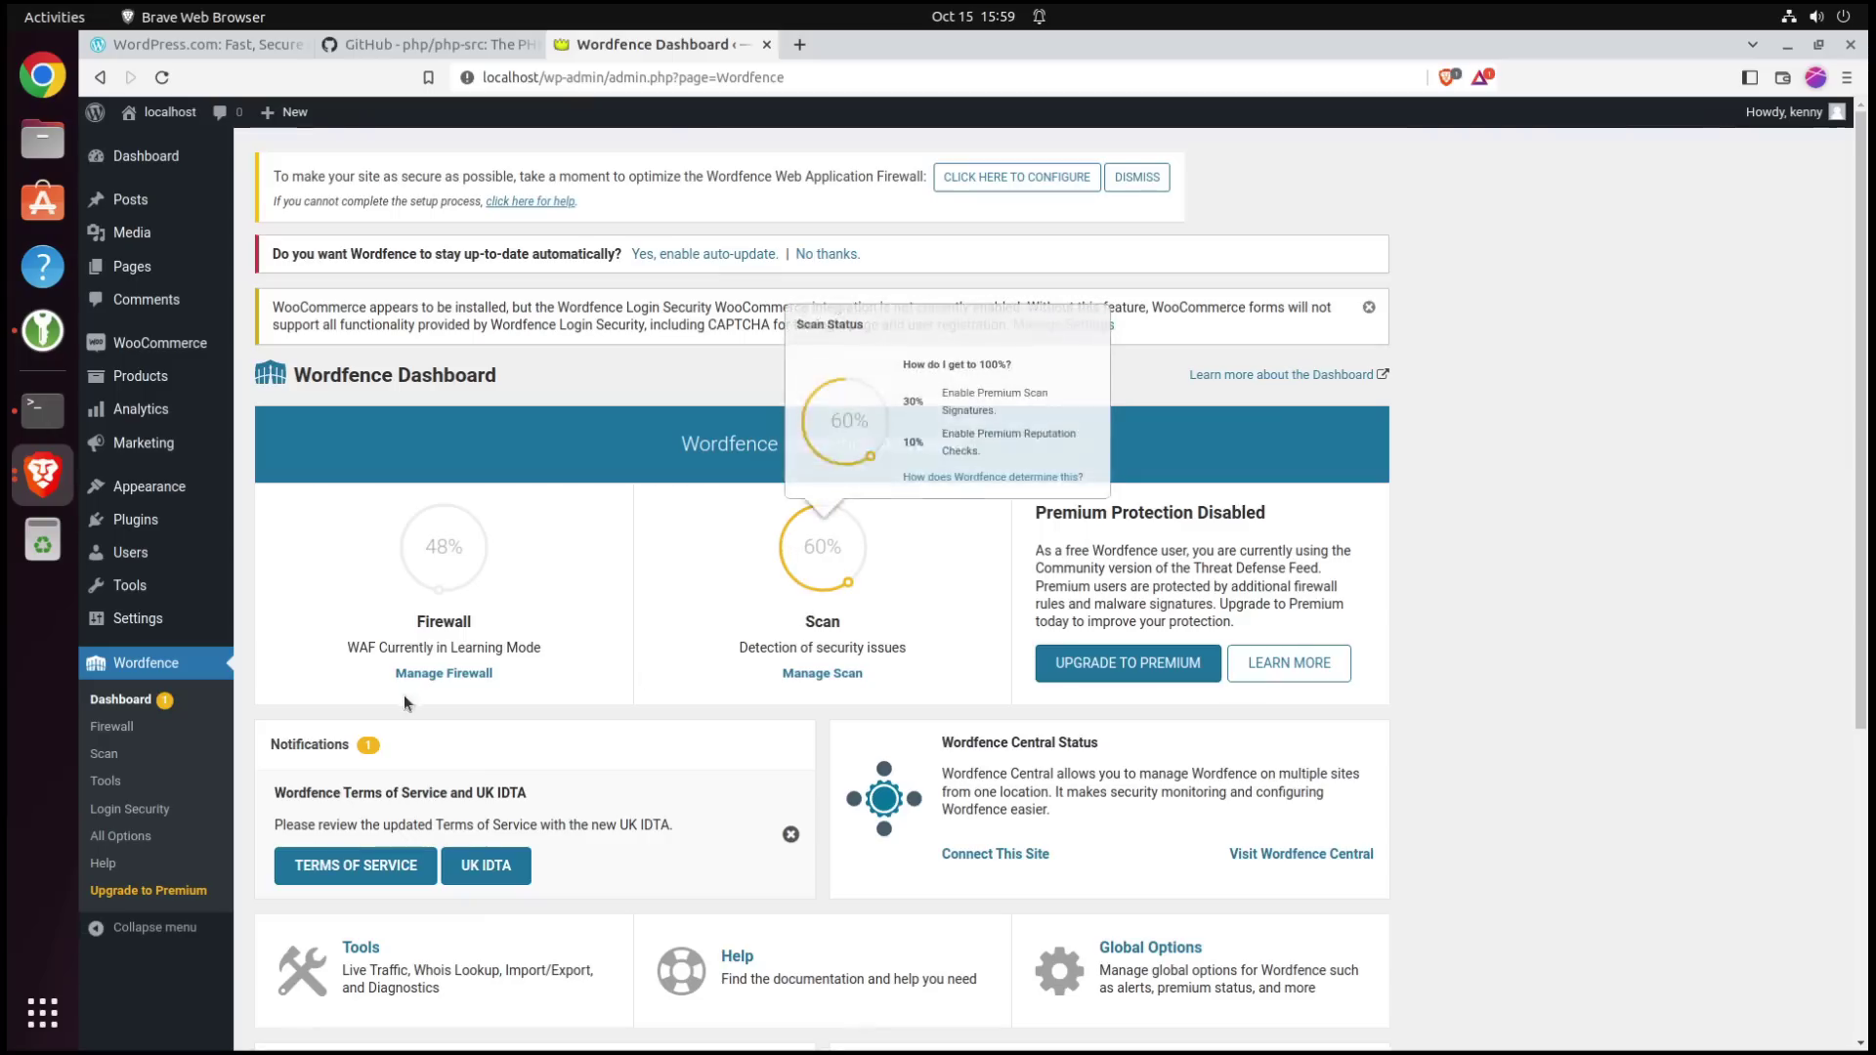
Open Wordfence Login Security and scroll to the admin's 2FA QR code and recovery codes
left_click(151, 814)
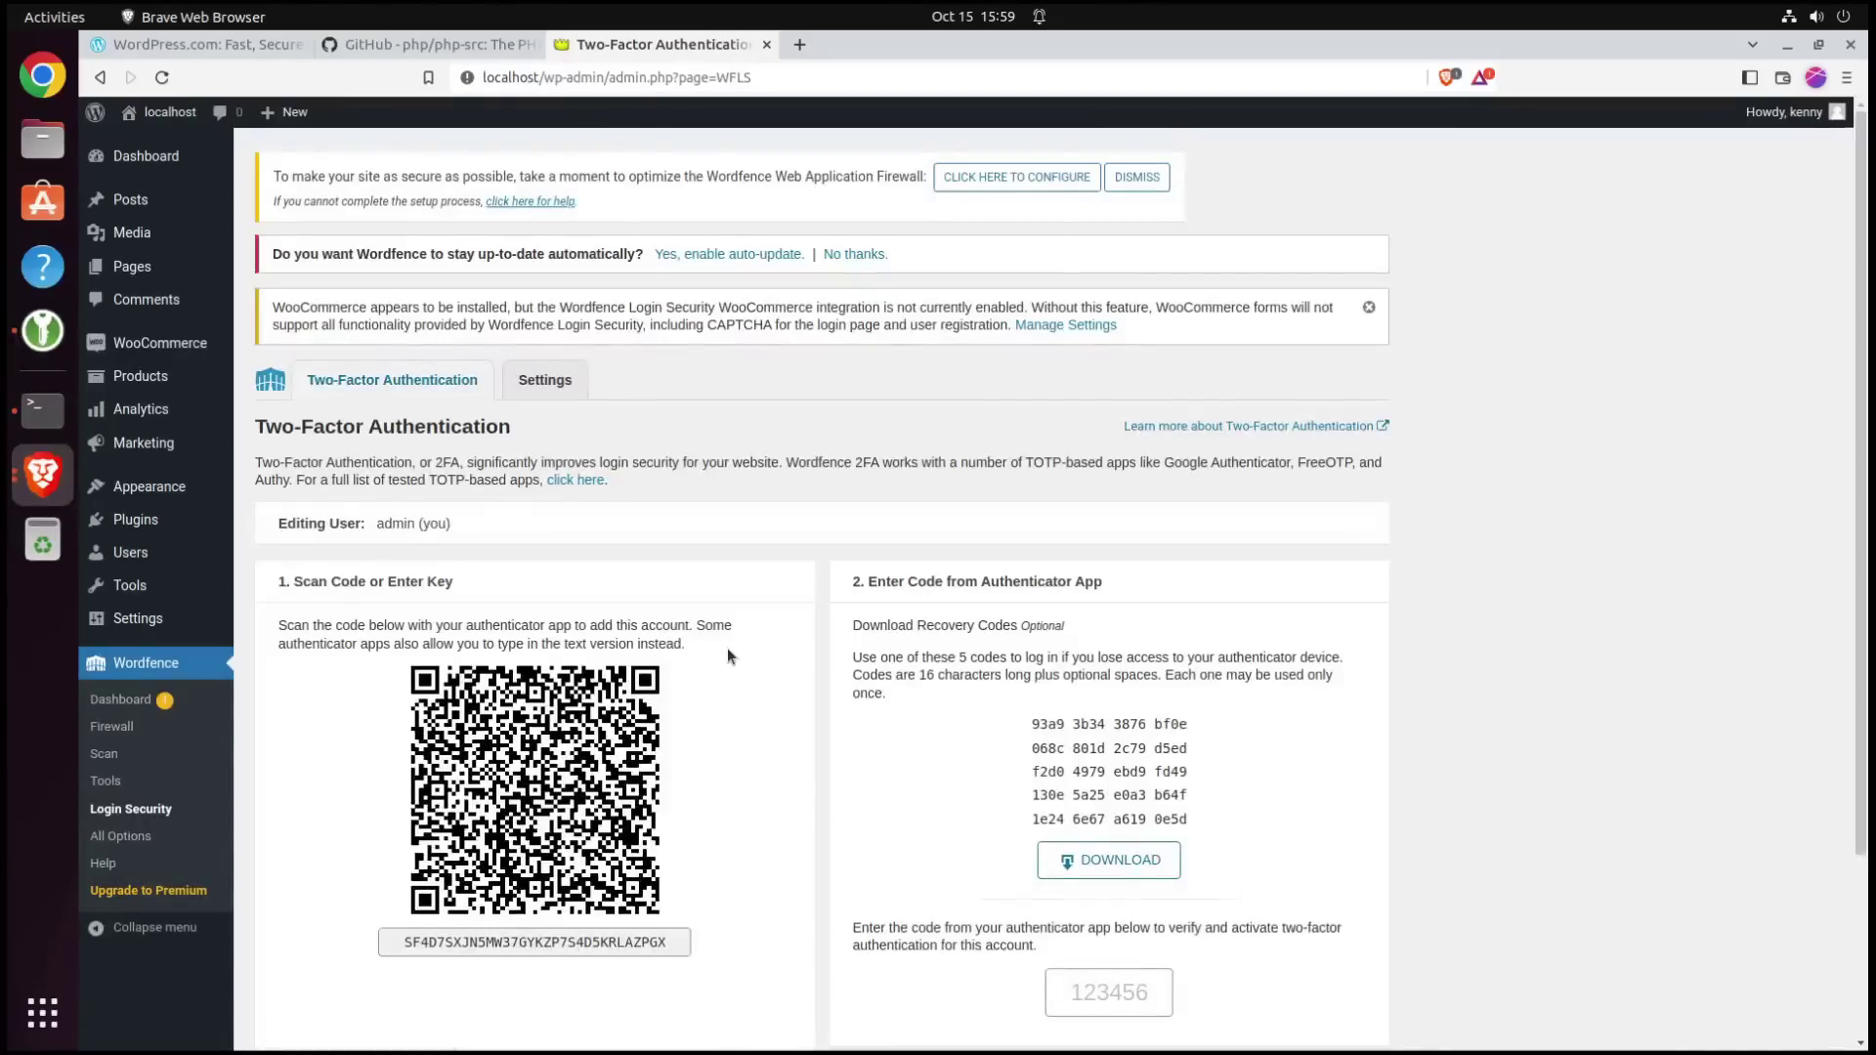
scroll(727, 648, "down", 2)
scroll(727, 648, "down", 1)
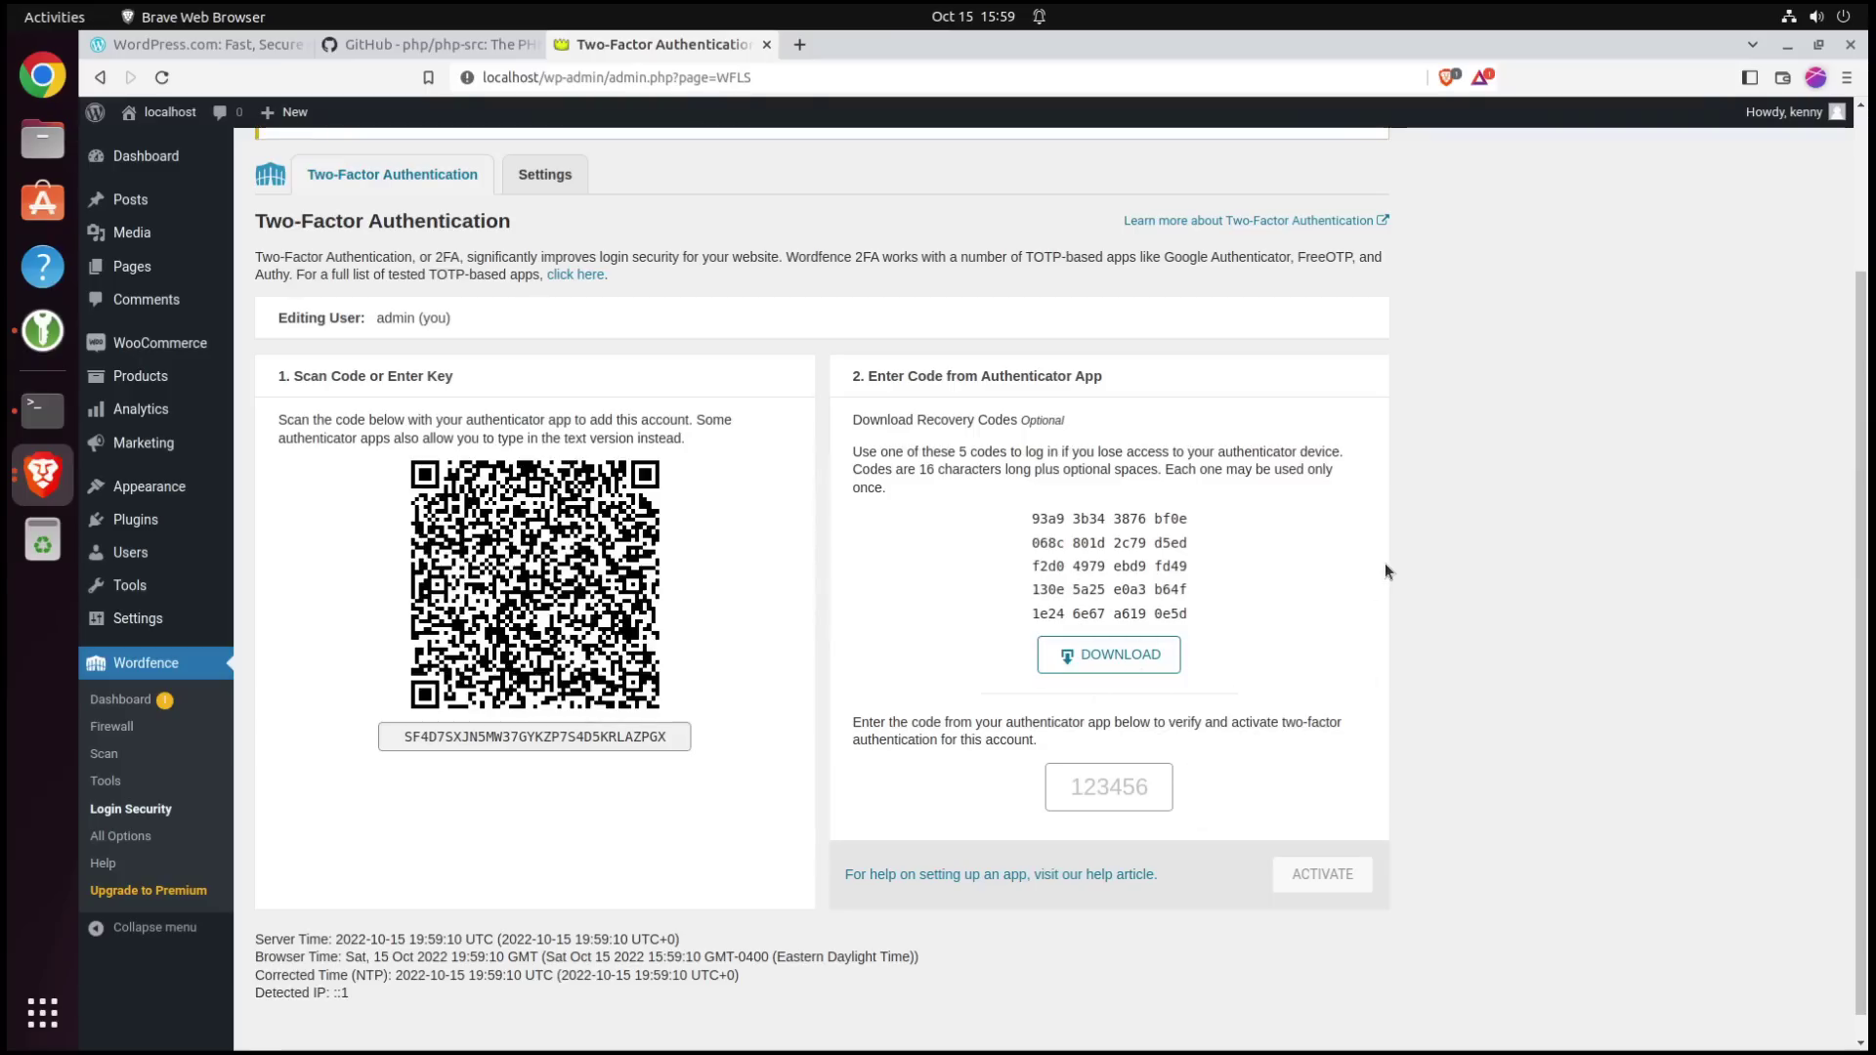
Browse Wordfence's Firewall Options, including the Rate Limiting settings
left_click(121, 728)
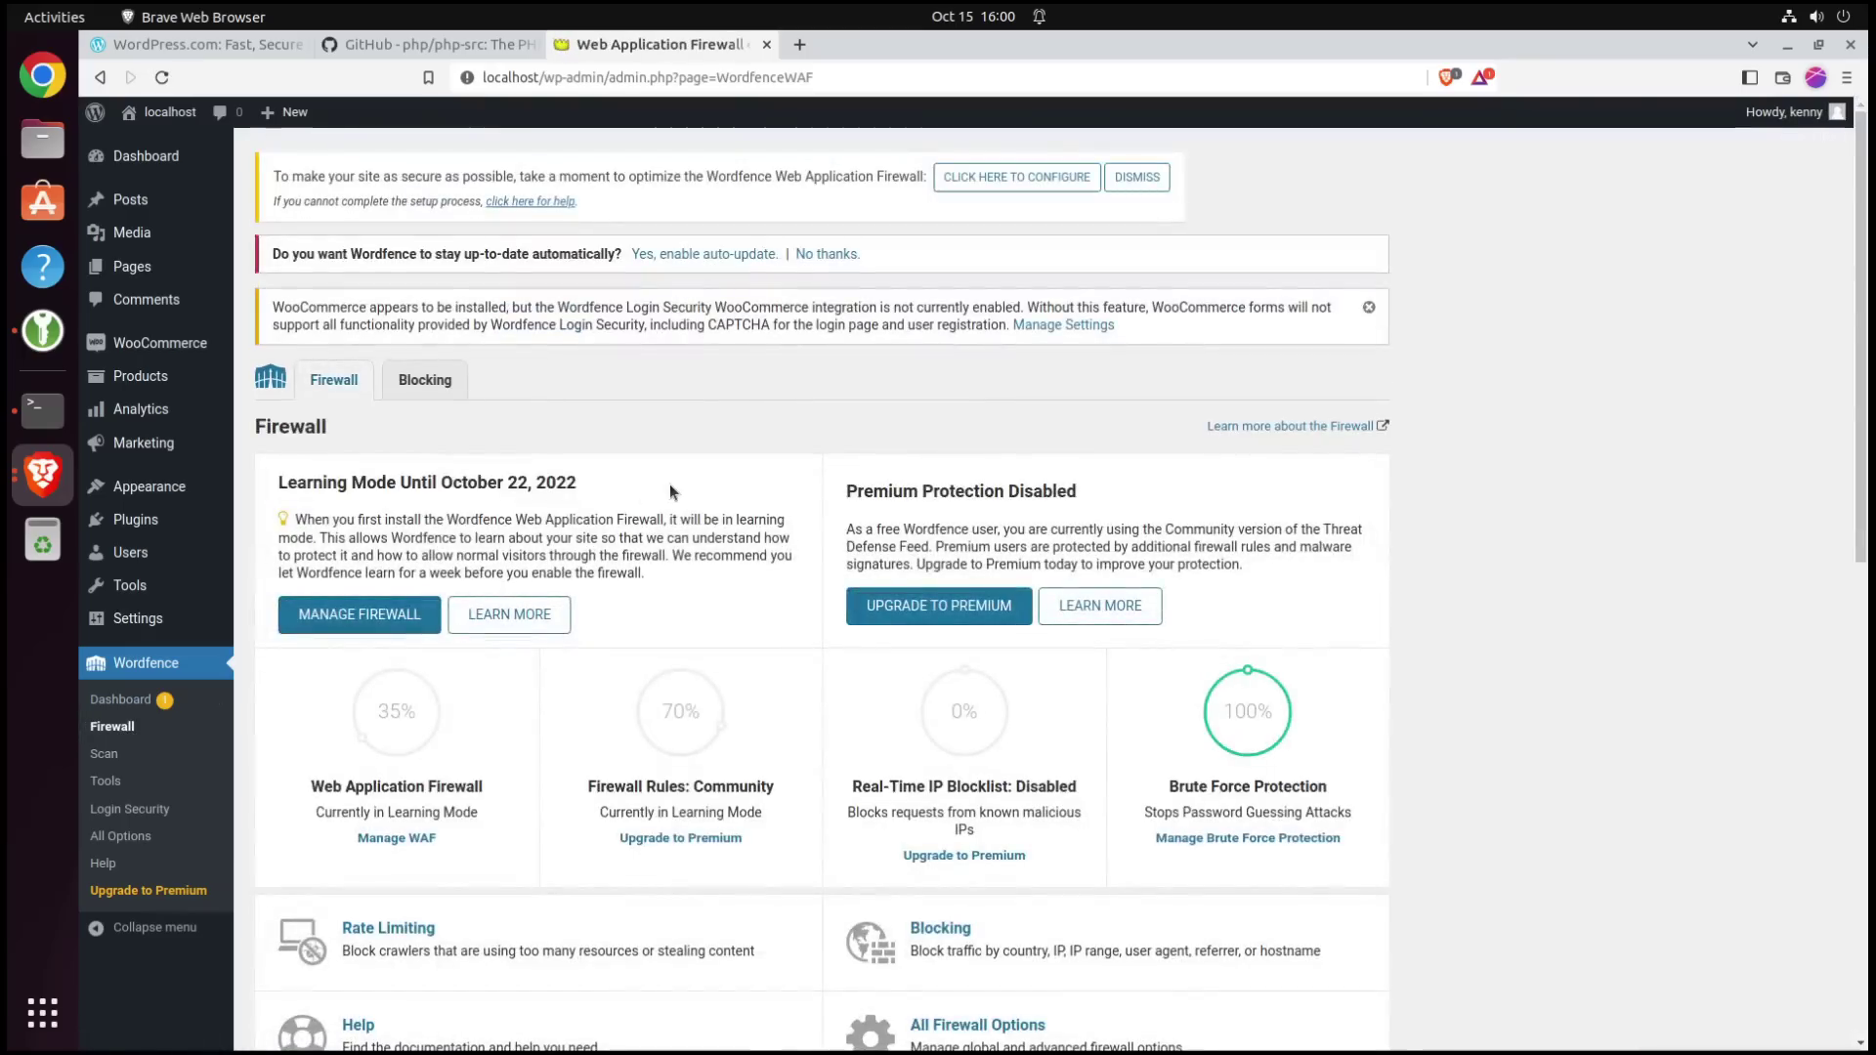
scroll(1160, 547, "down", 2)
scroll(1352, 547, "down", 3)
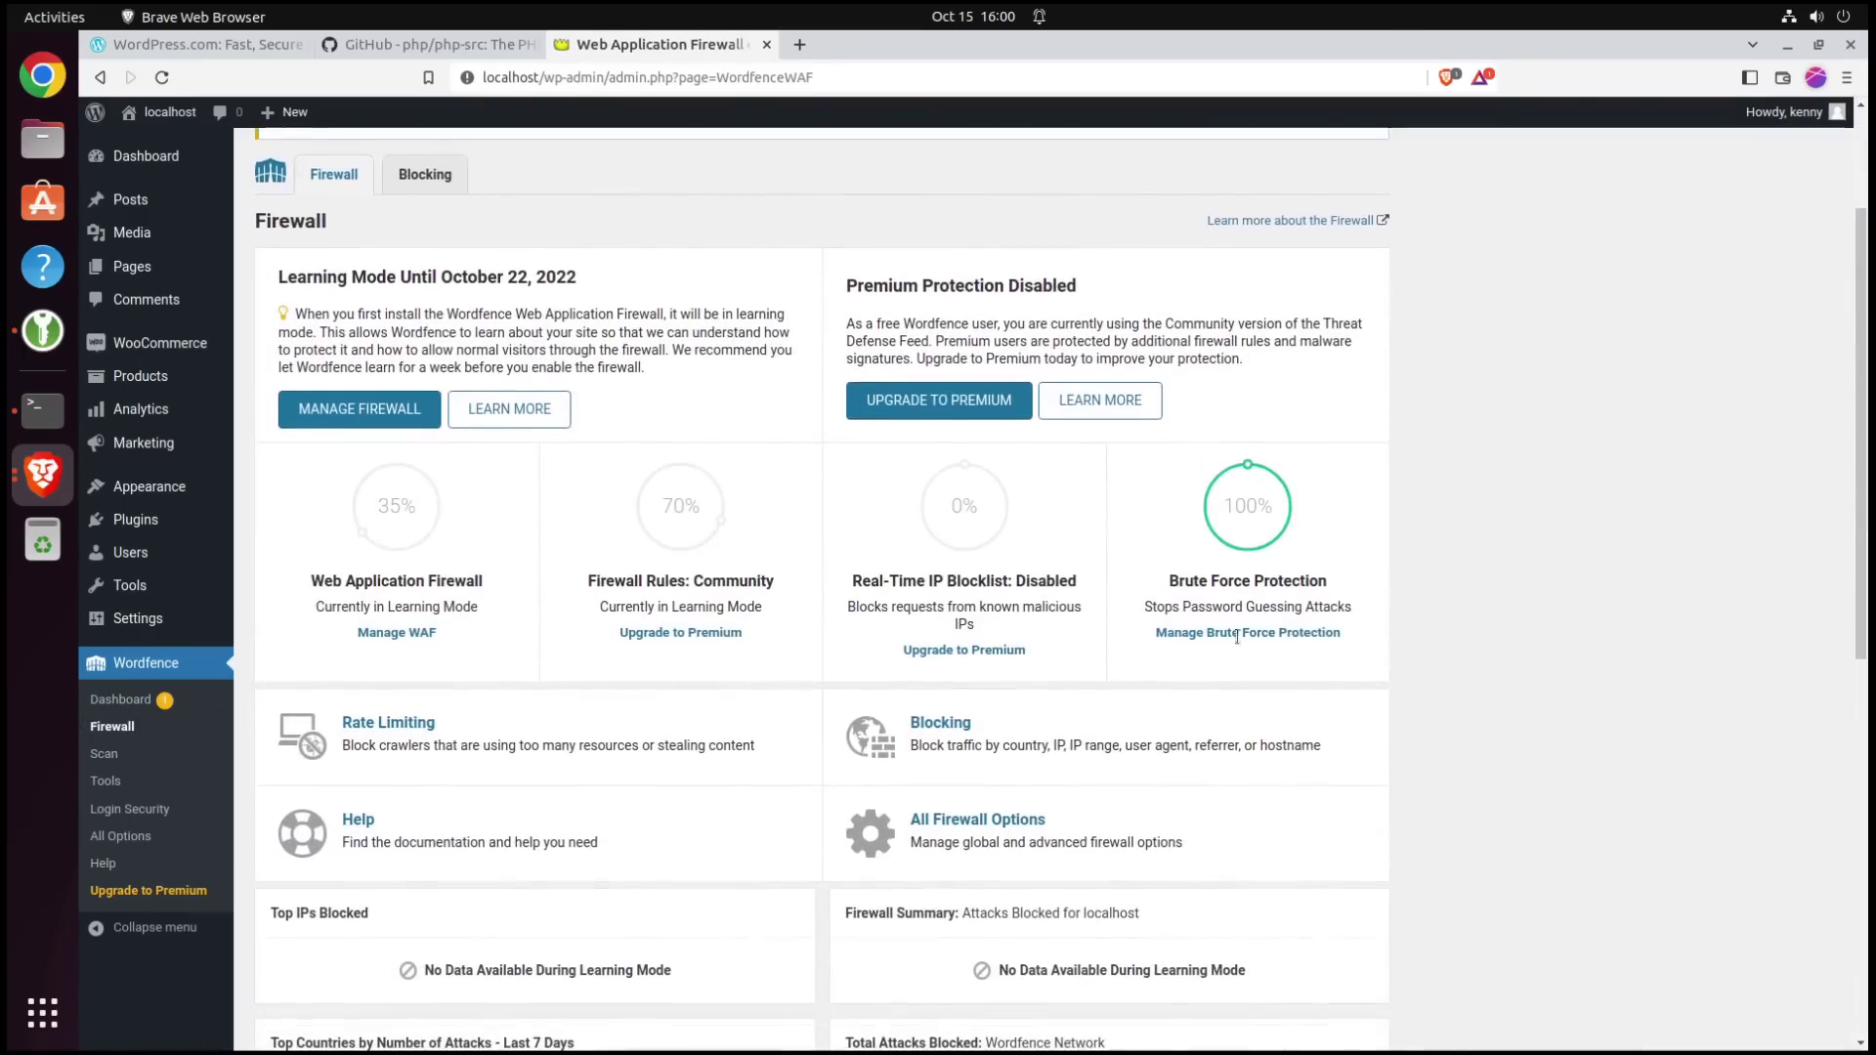
left_click(406, 728)
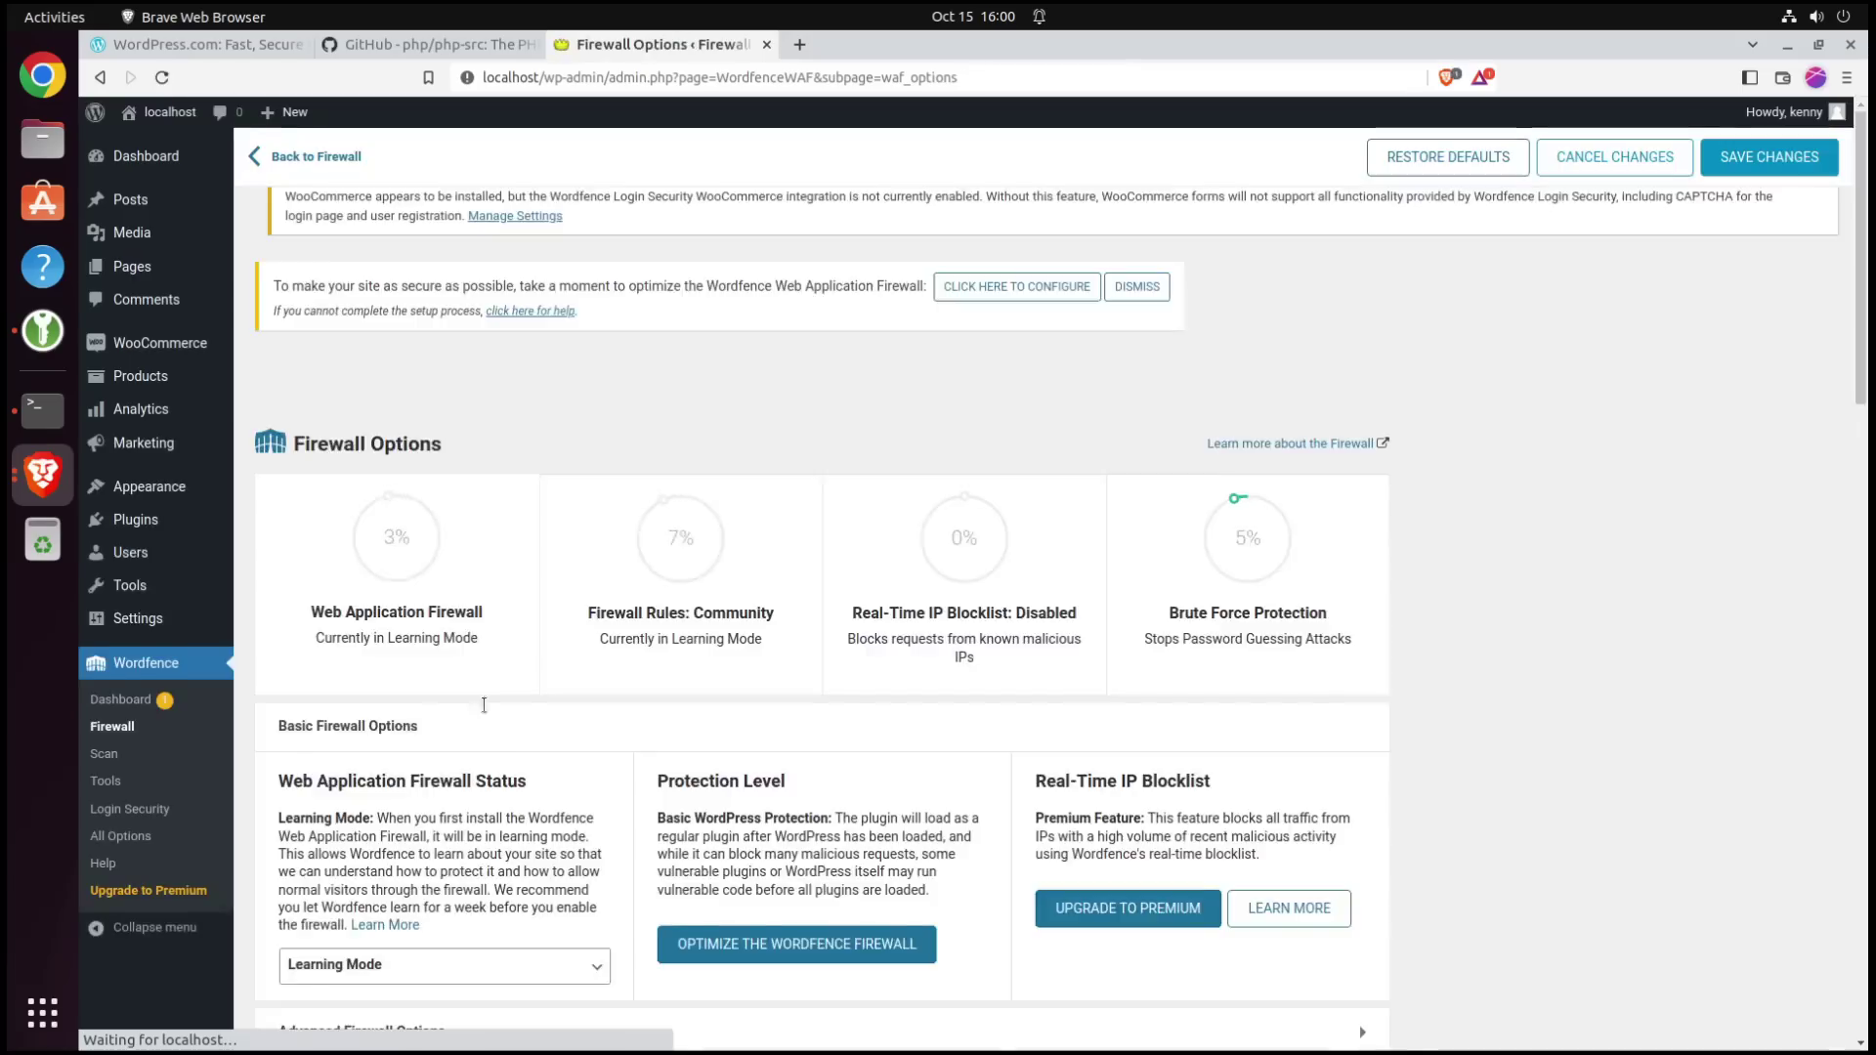
scroll(1645, 572, "up", 5)
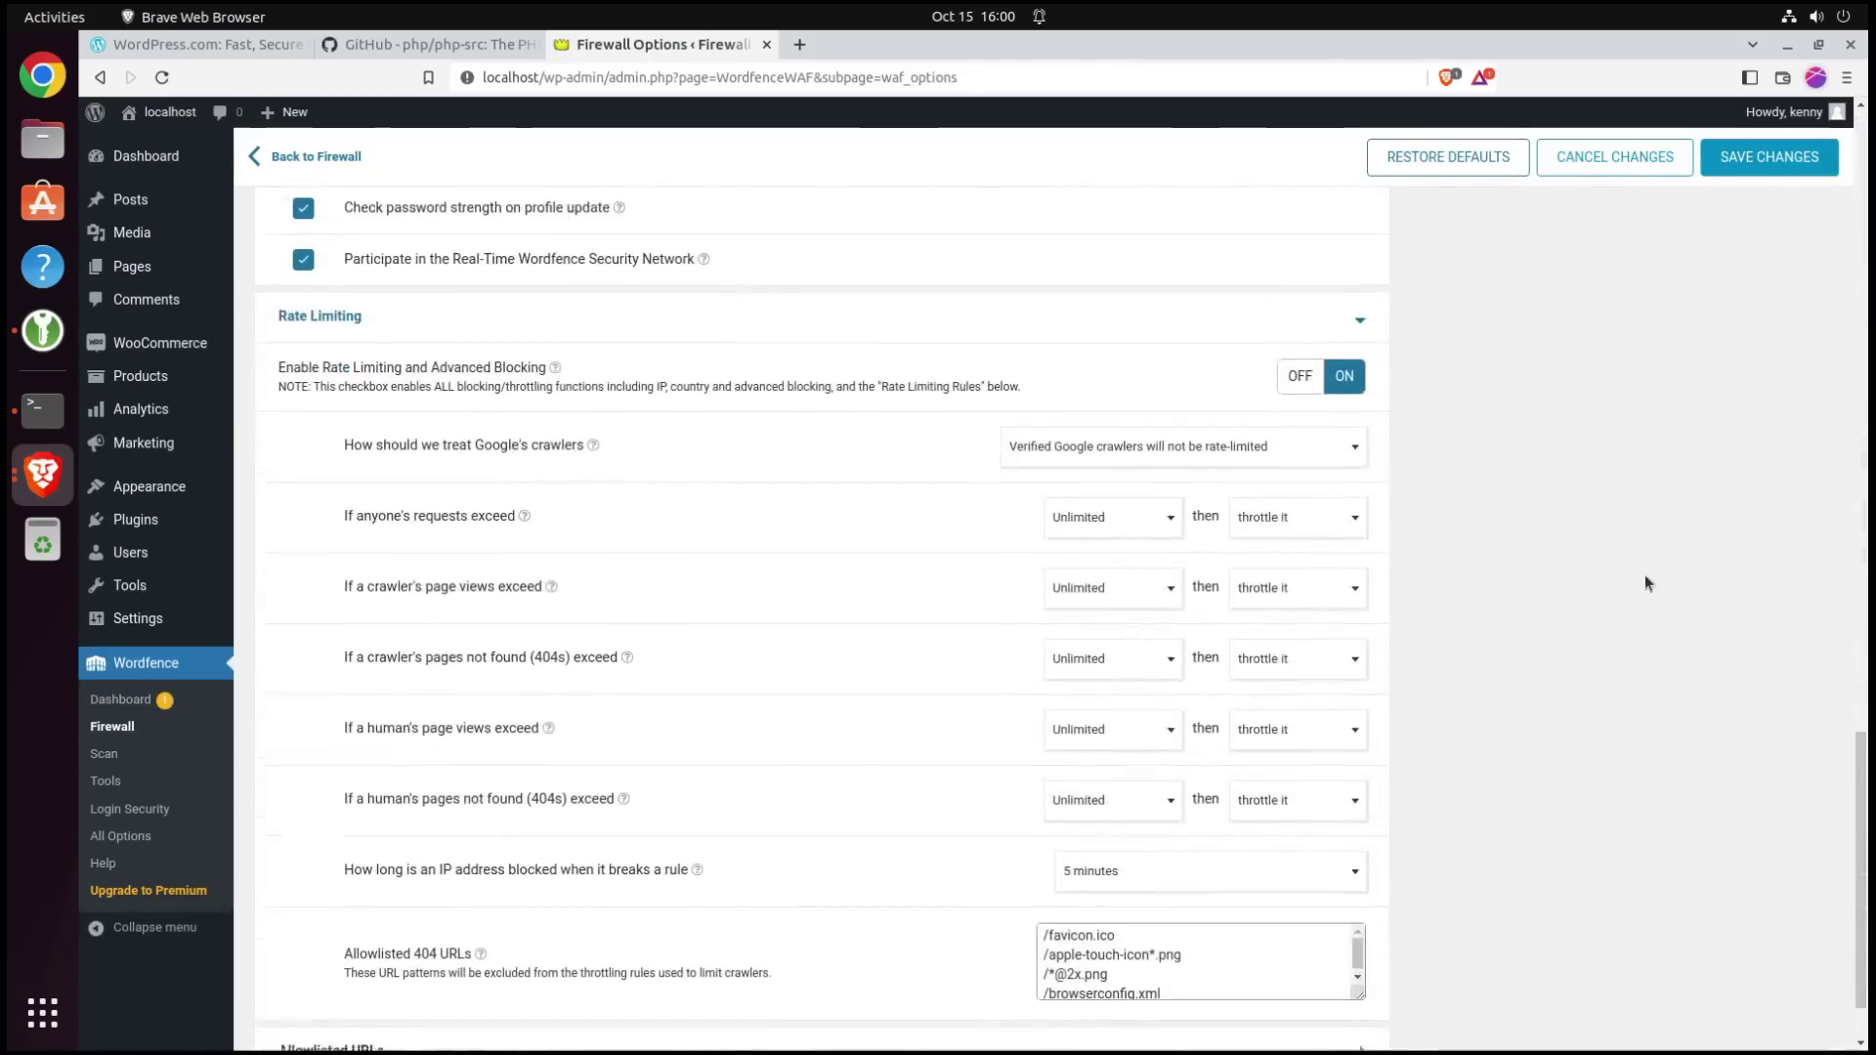
scroll(1781, 587, "up", 15)
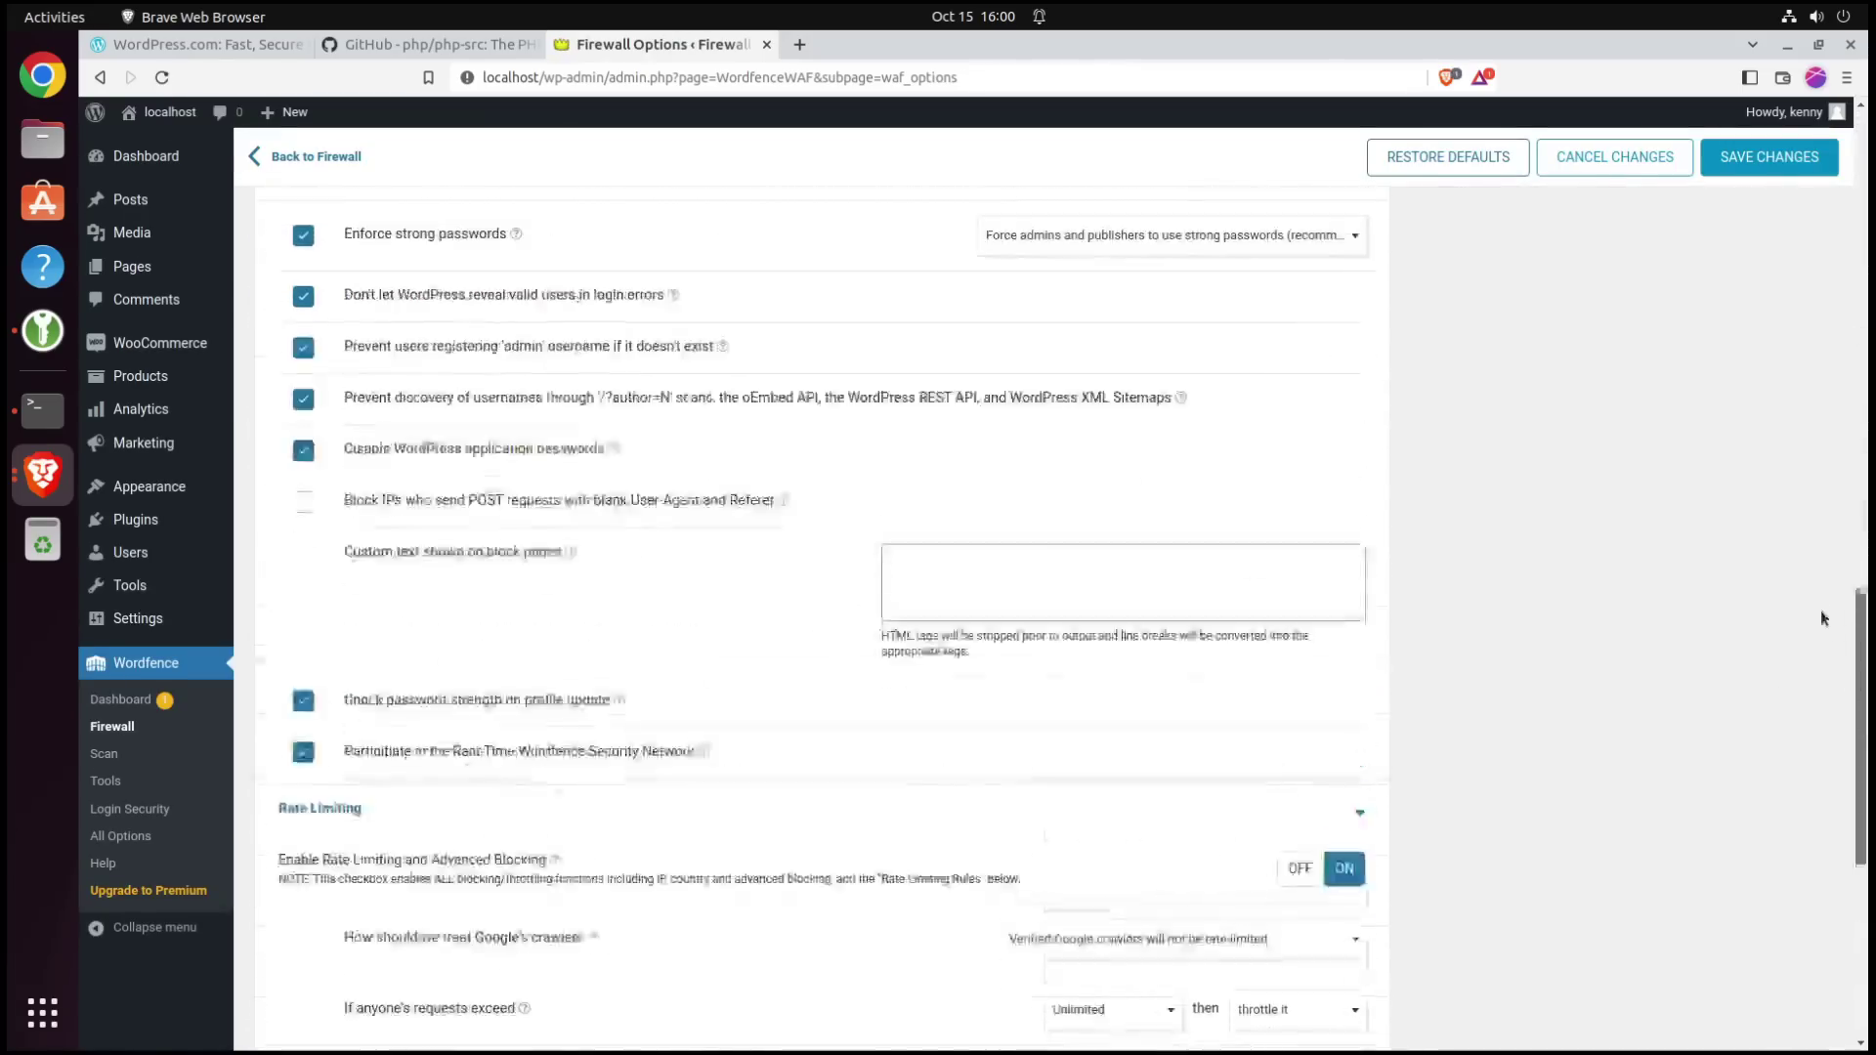
scroll(1759, 371, "down", 2)
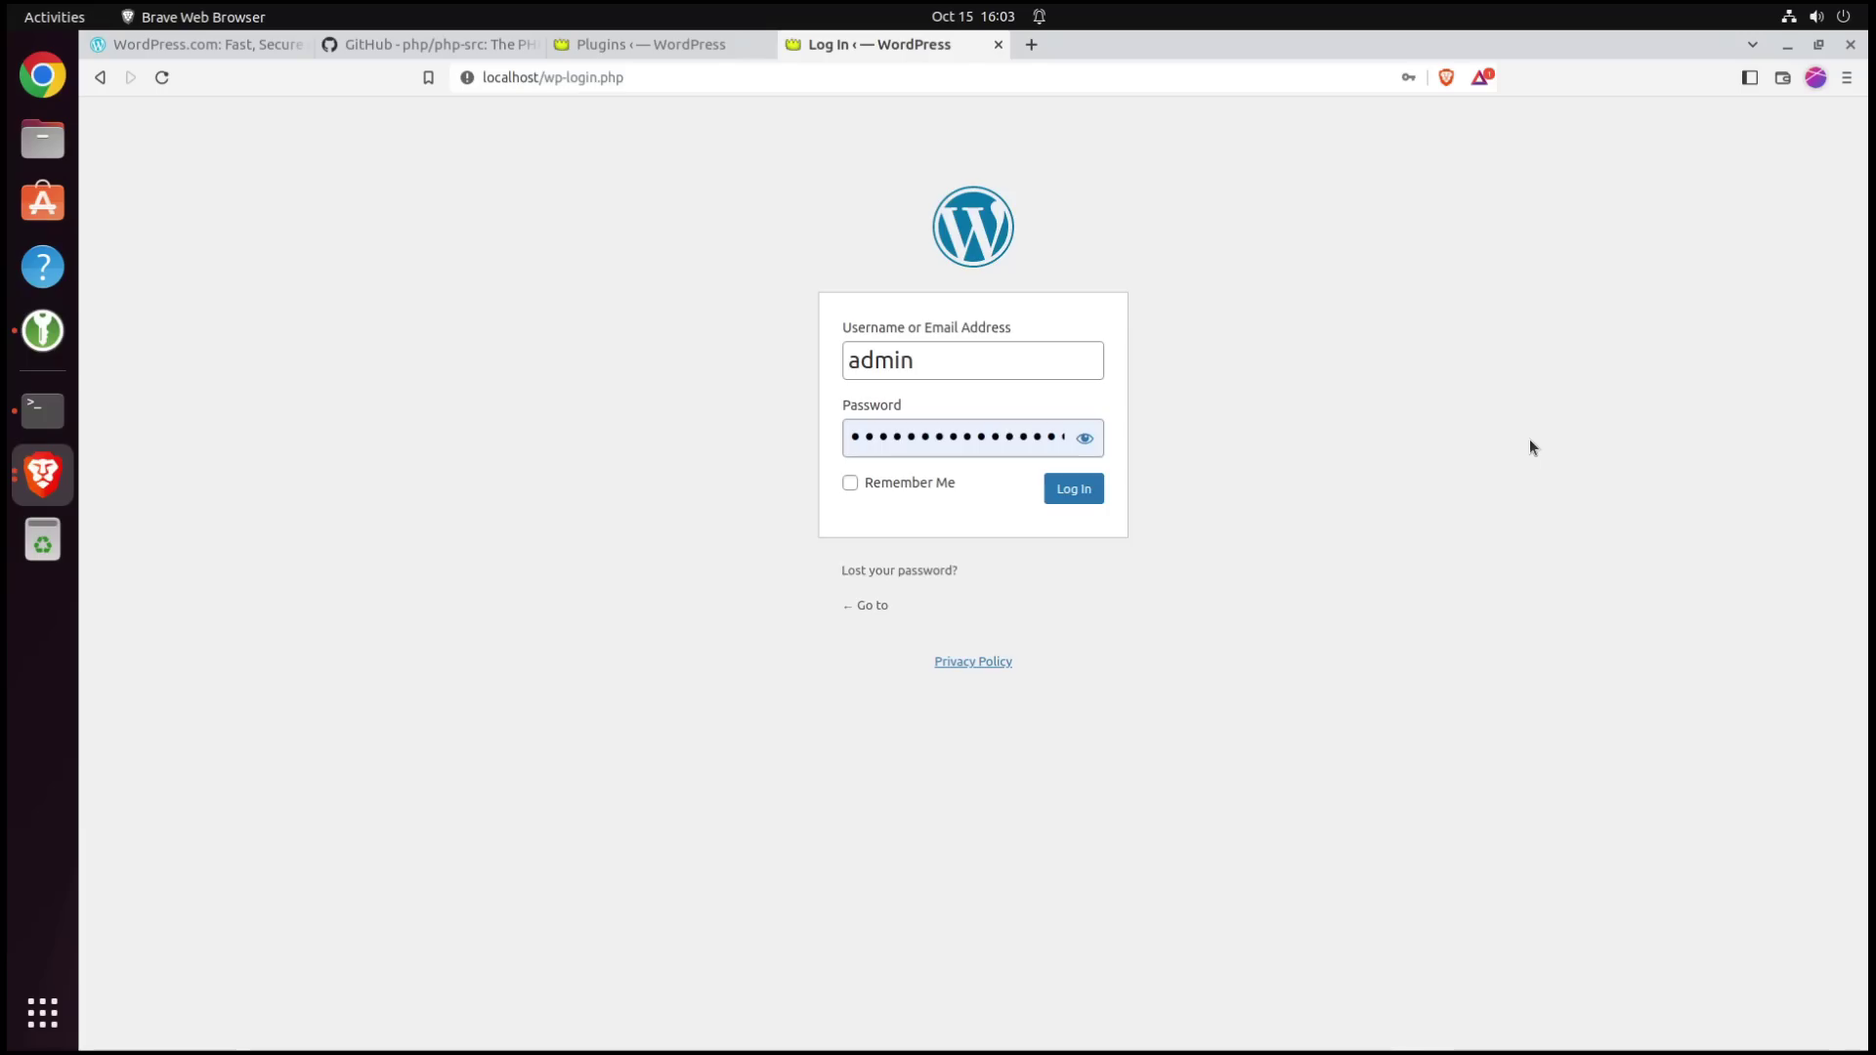
double_click(978, 436)
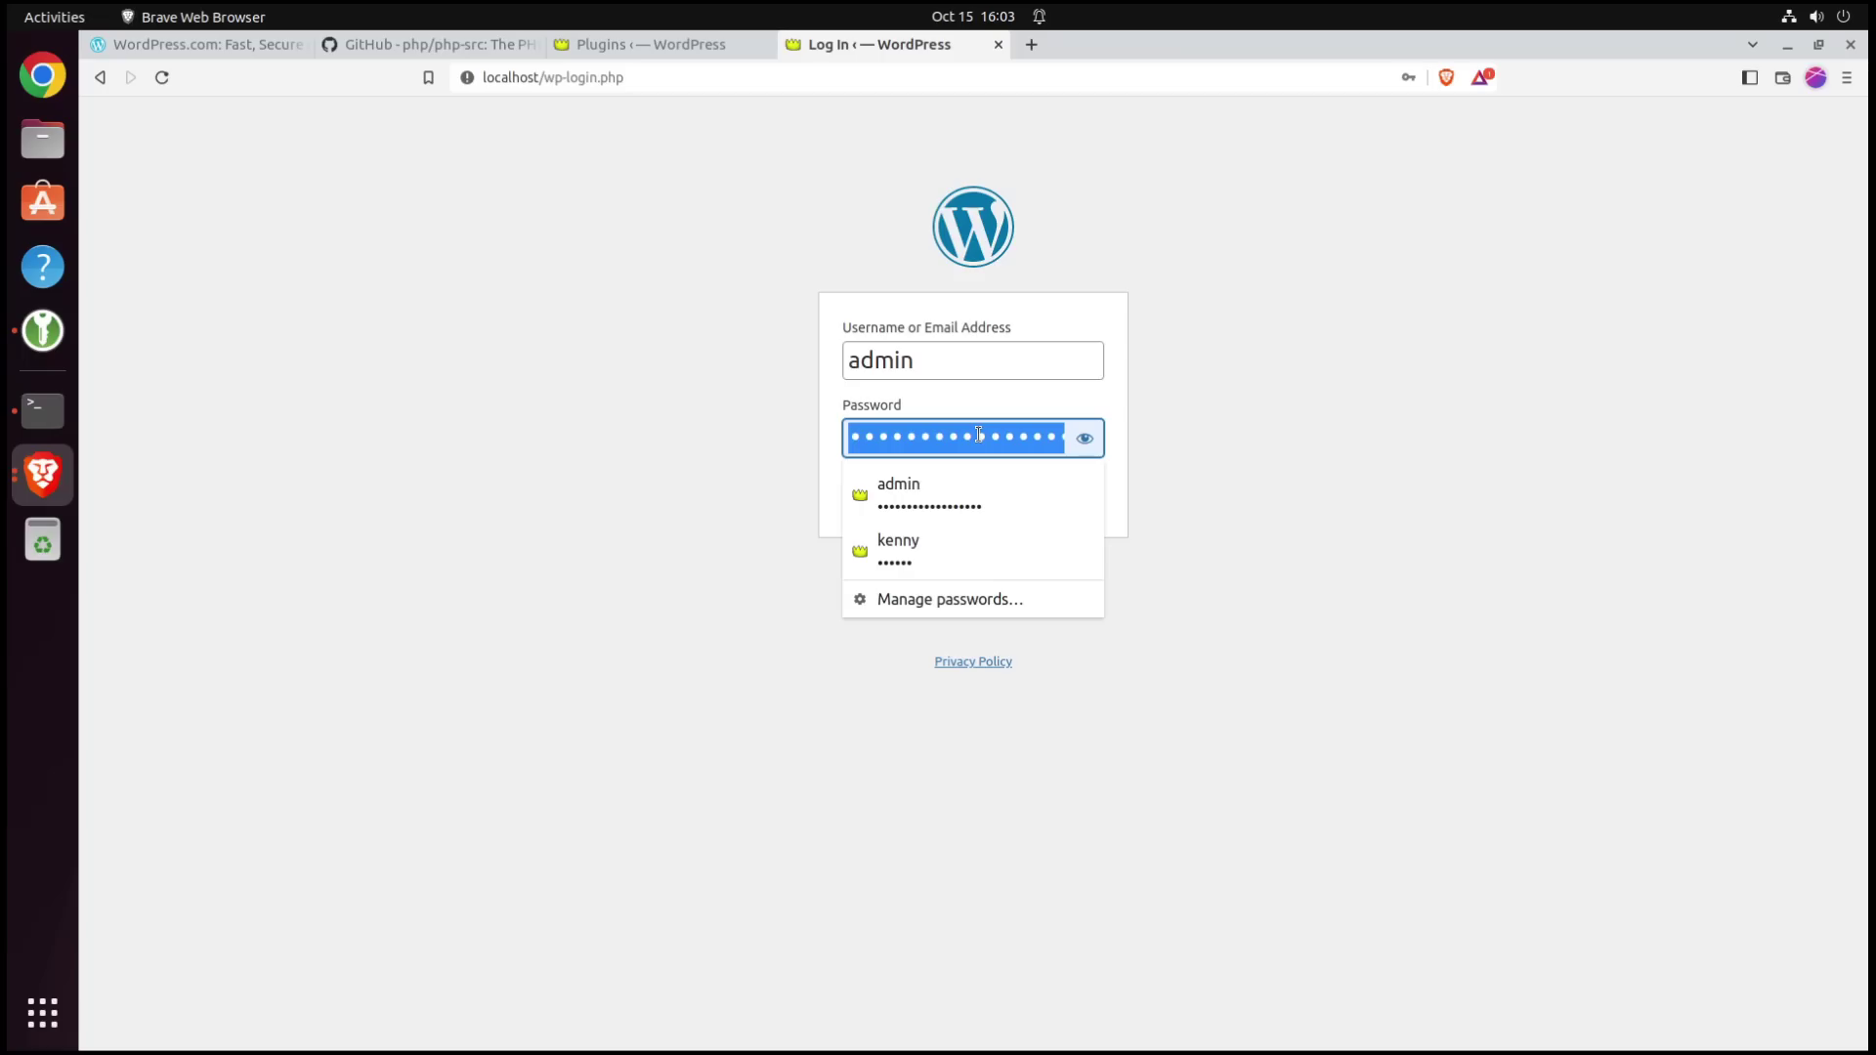
left_click(1485, 413)
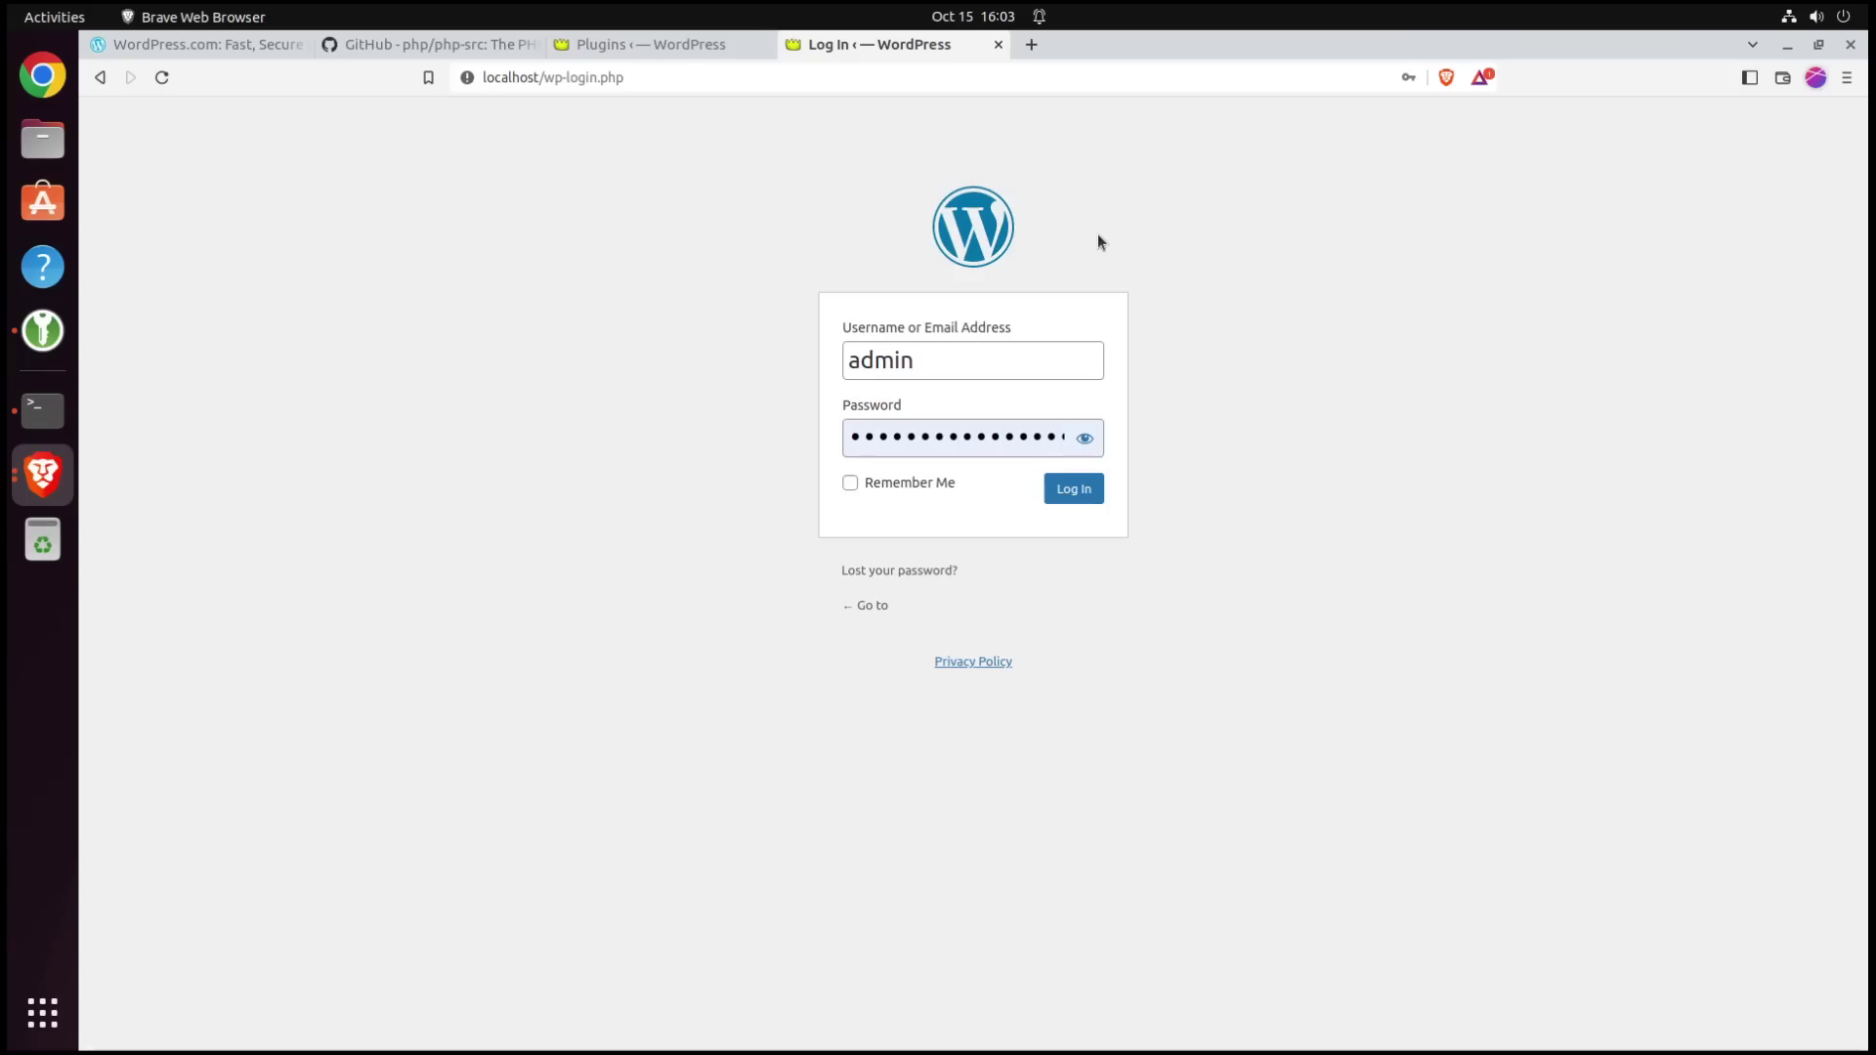
double_click(583, 77)
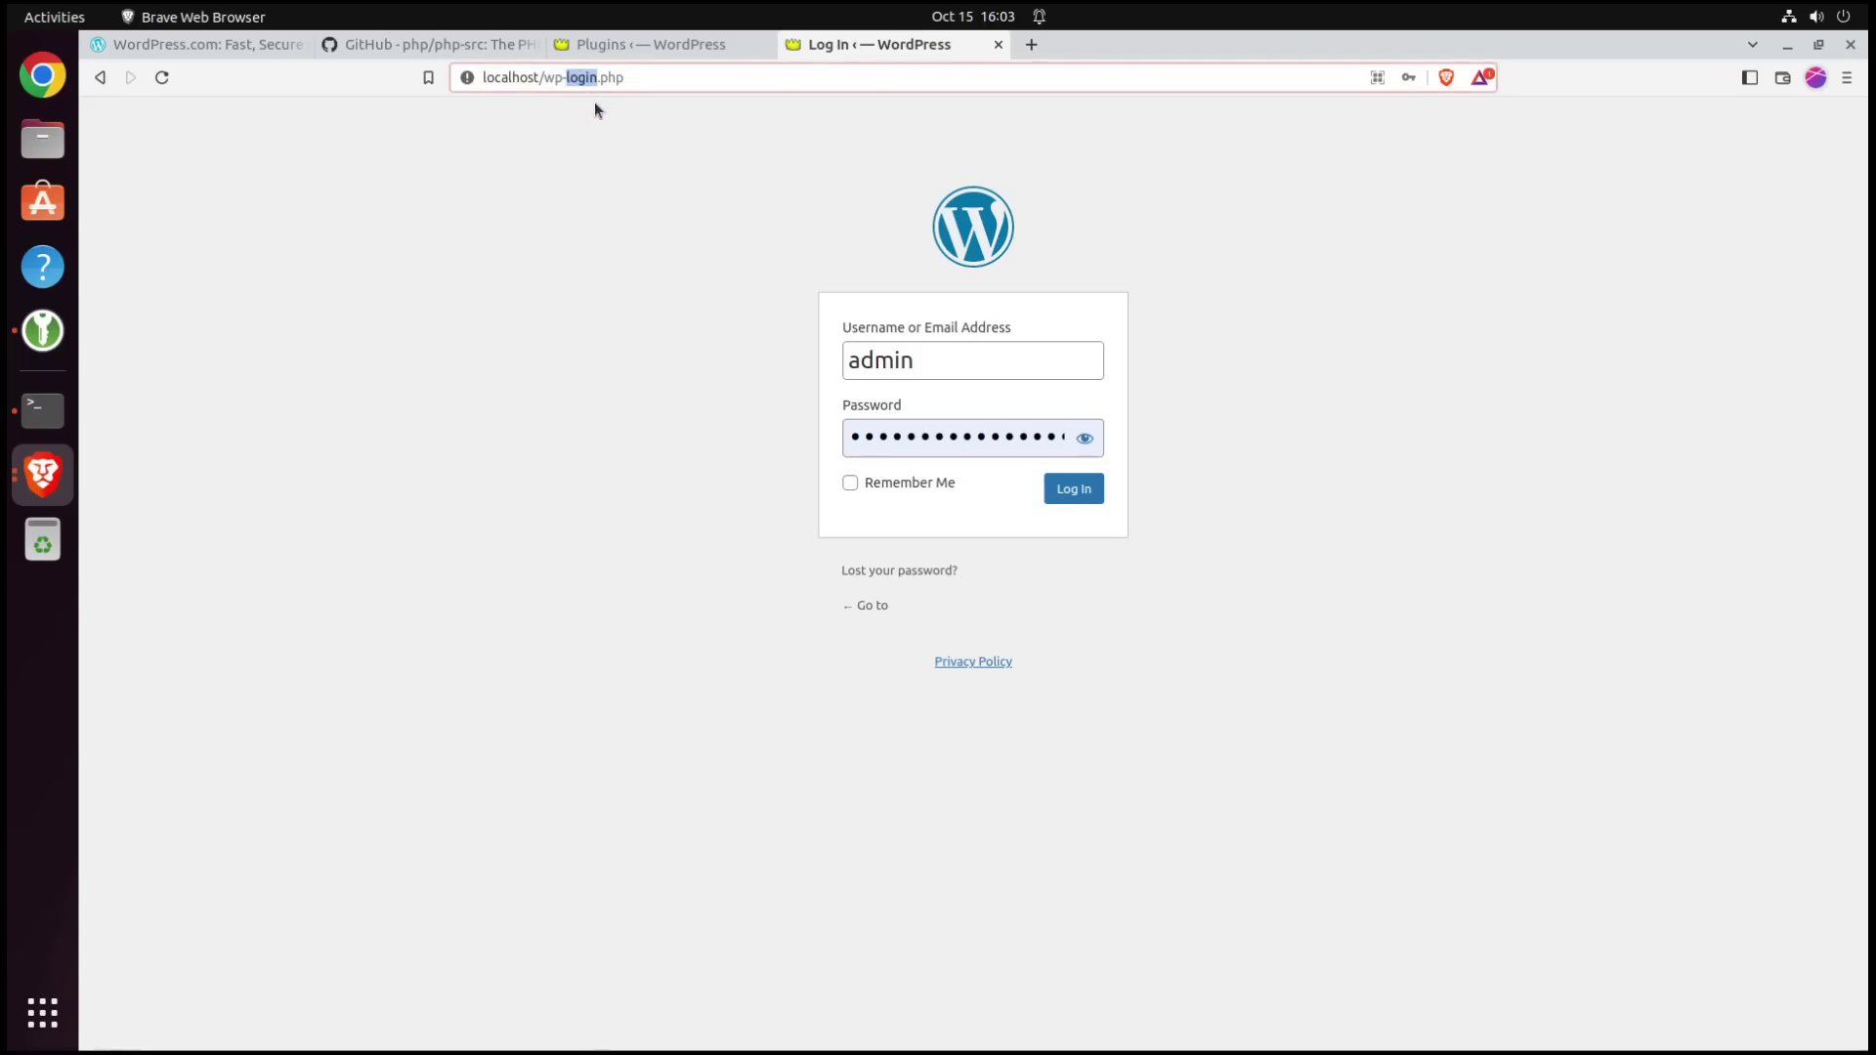
Recheck the login page, then activate WPS Hide Login from the installed plugins list
left_click(641, 44)
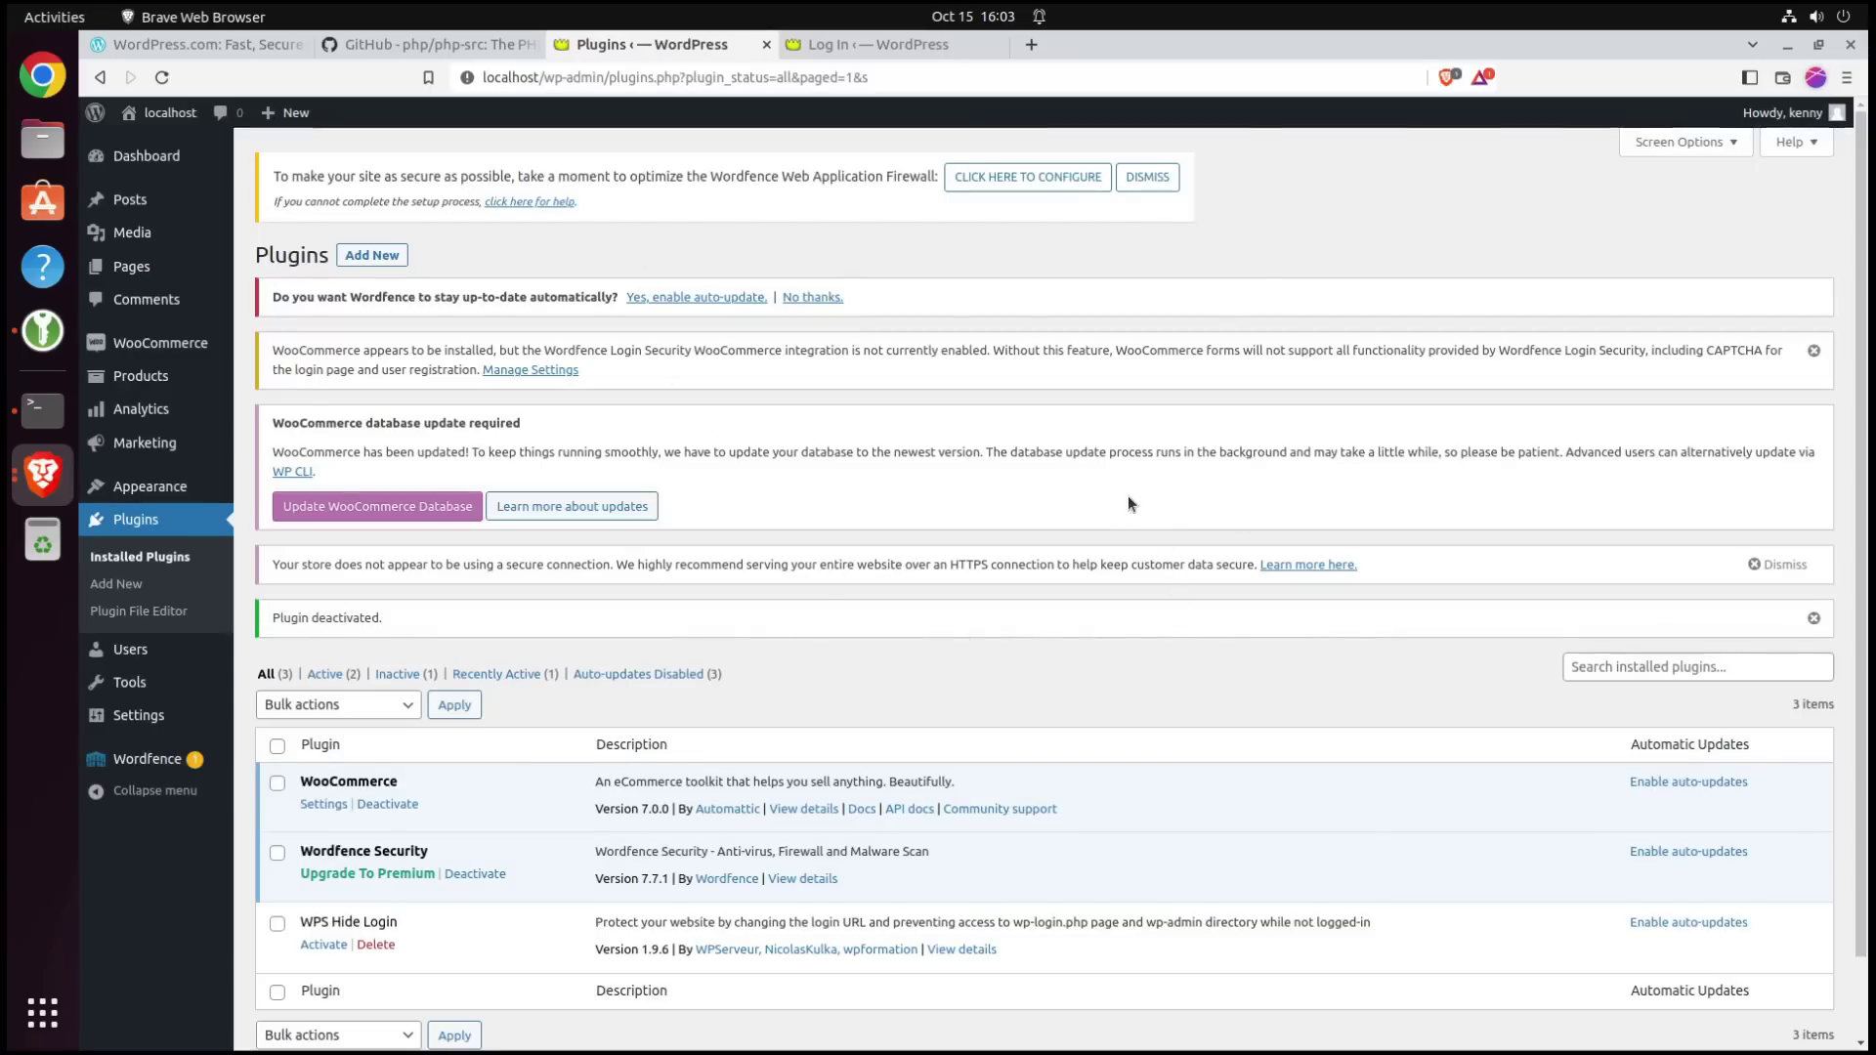
scroll(1124, 493, "down", 1)
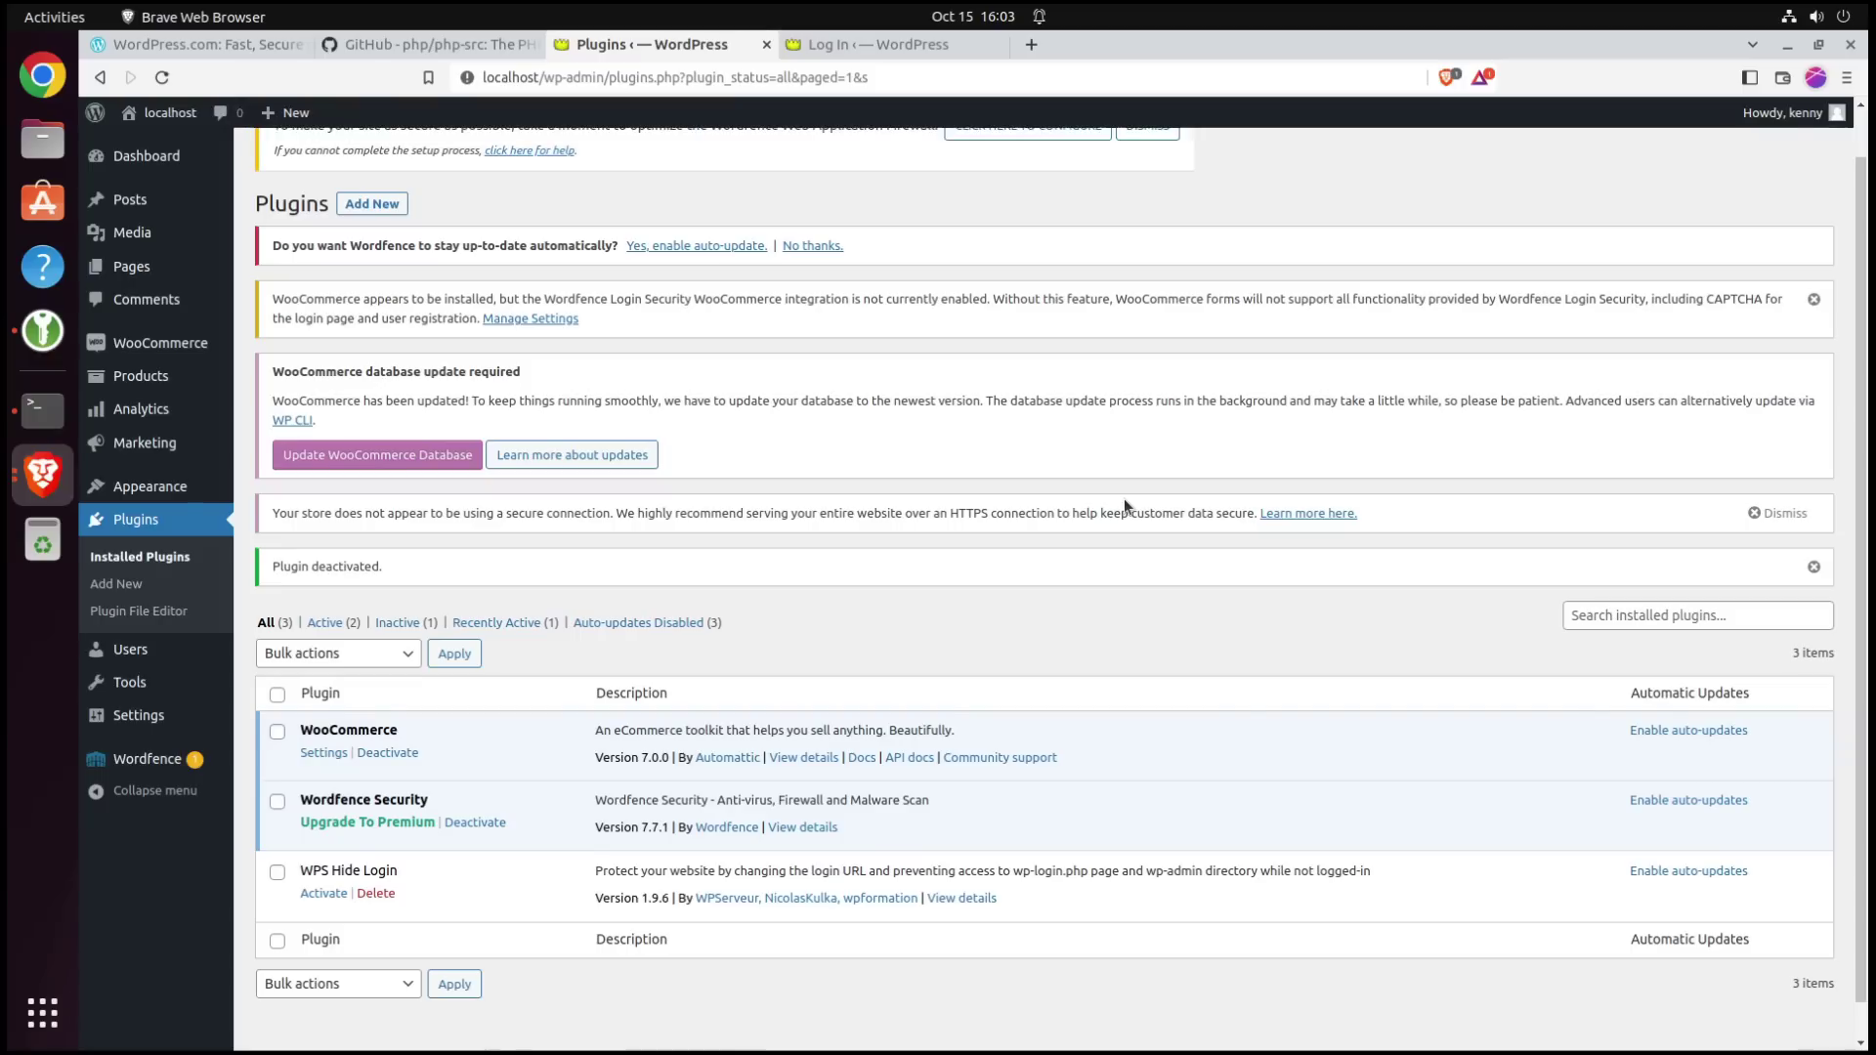
left_click(808, 56)
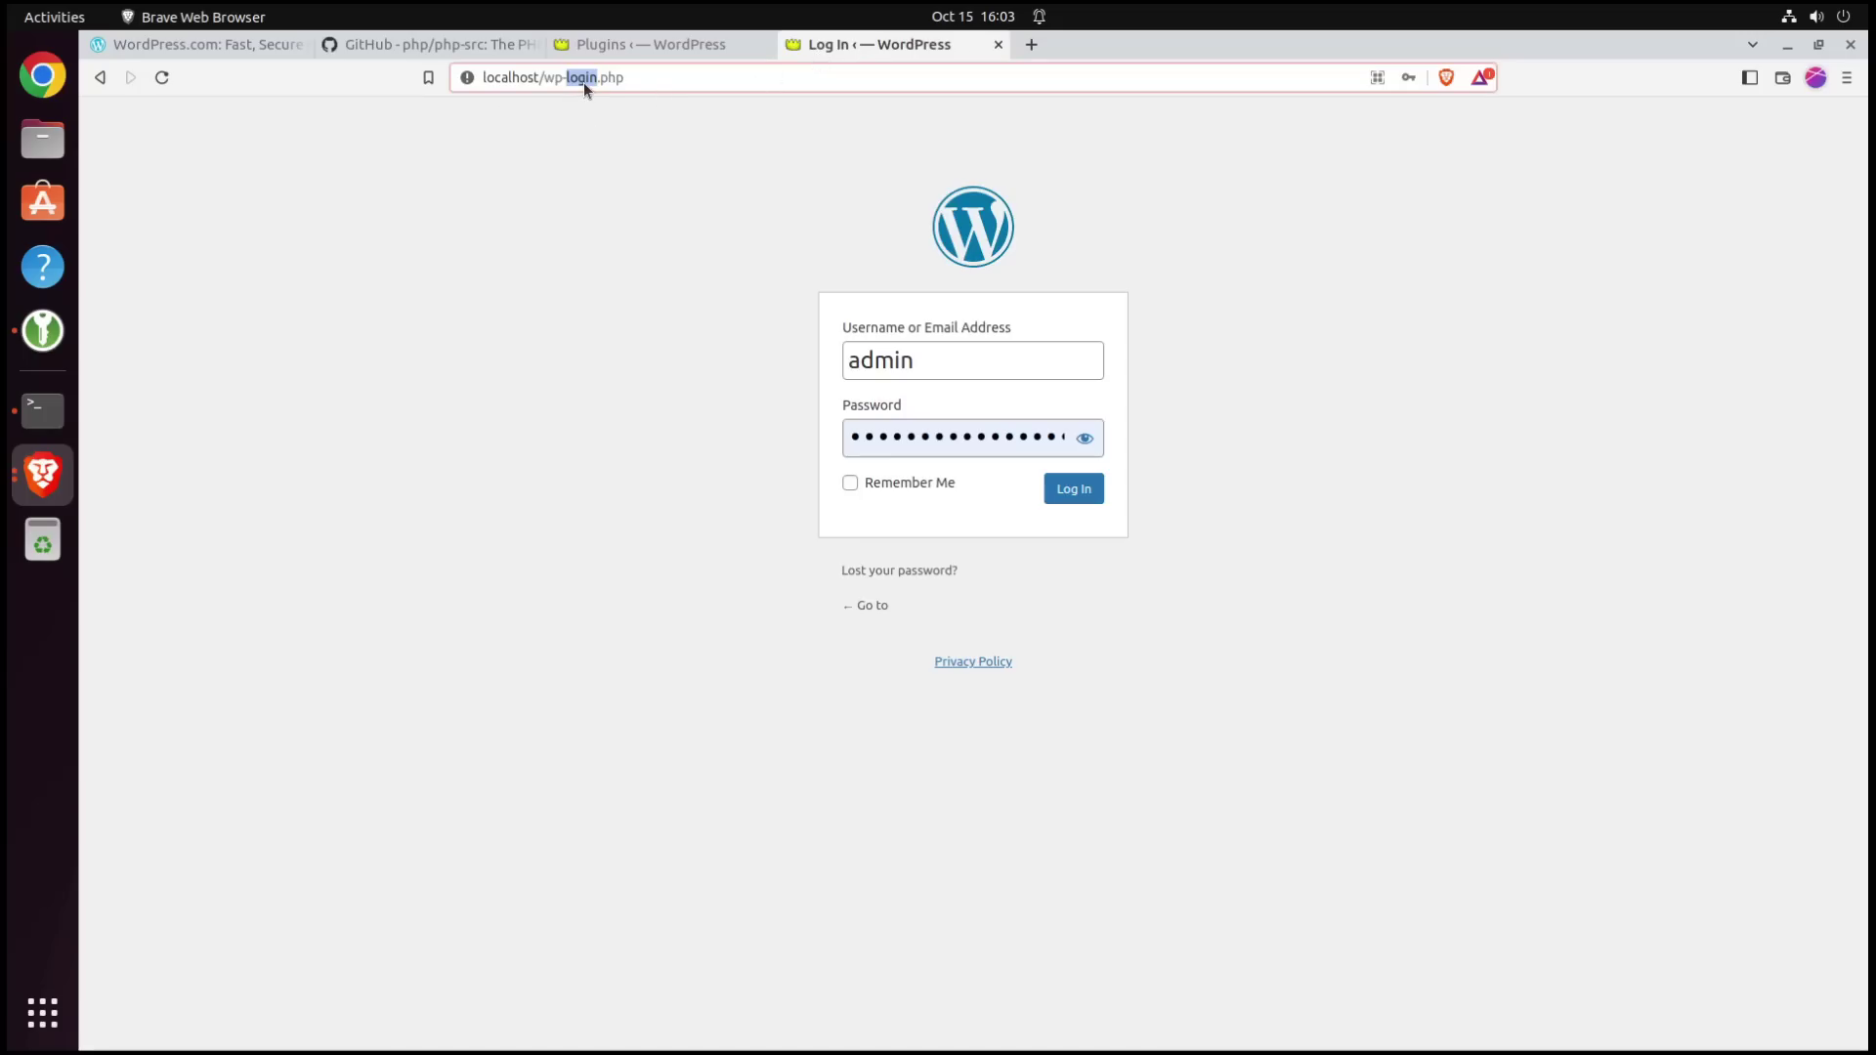
left_click(655, 44)
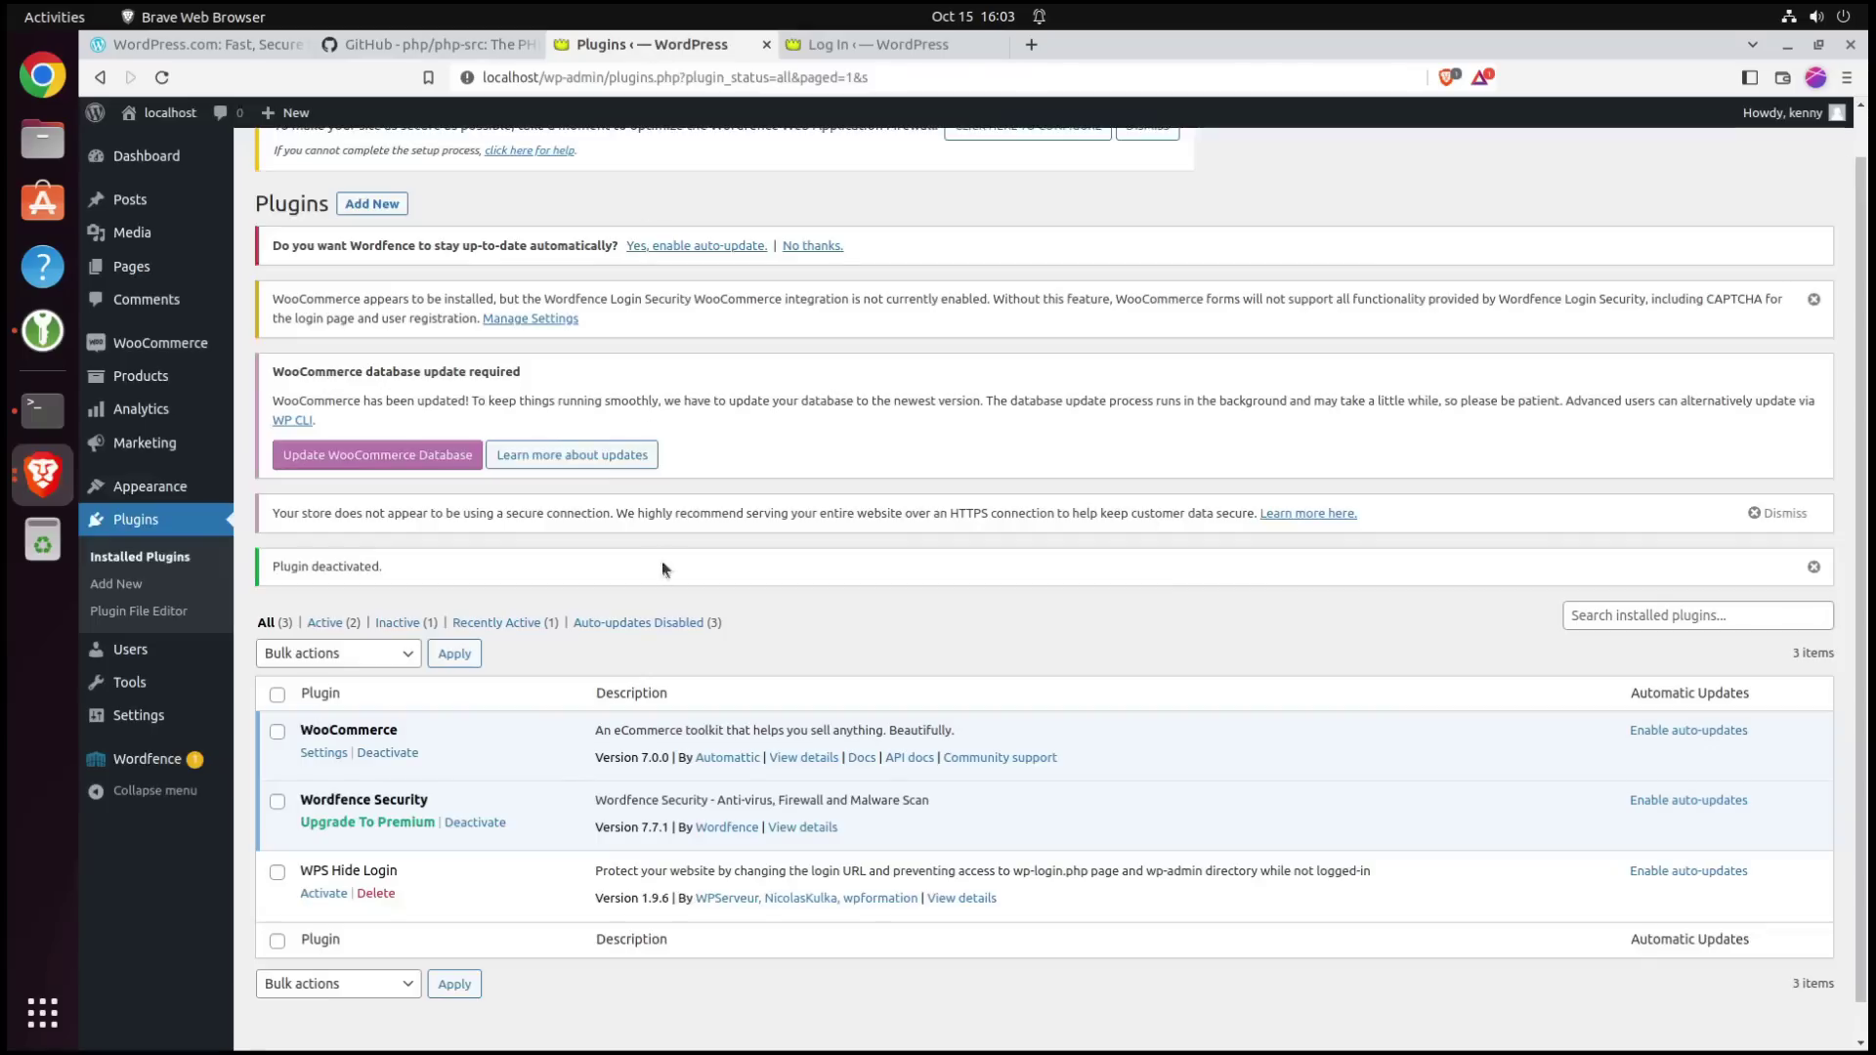
left_click(334, 897)
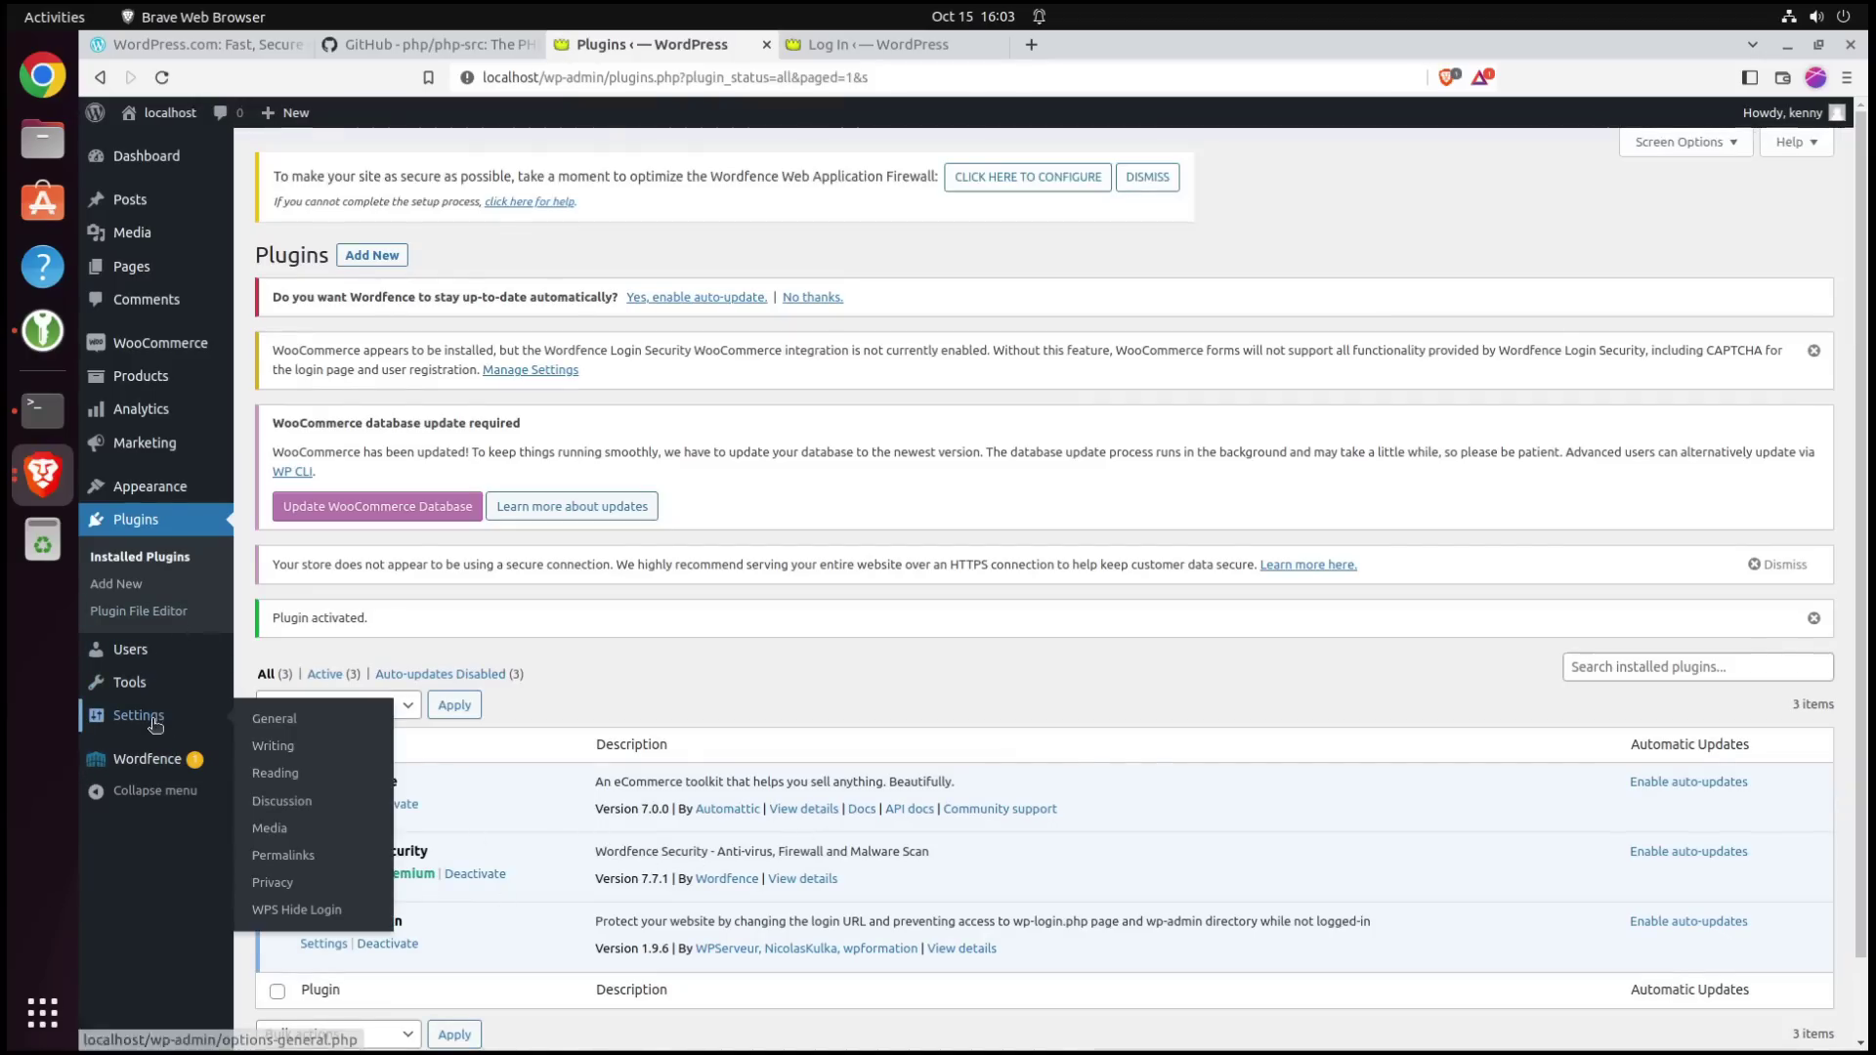
Check that the WPS Hide Login settings show 'login' as the custom login URL
mouse_move(146, 717)
left_click(310, 919)
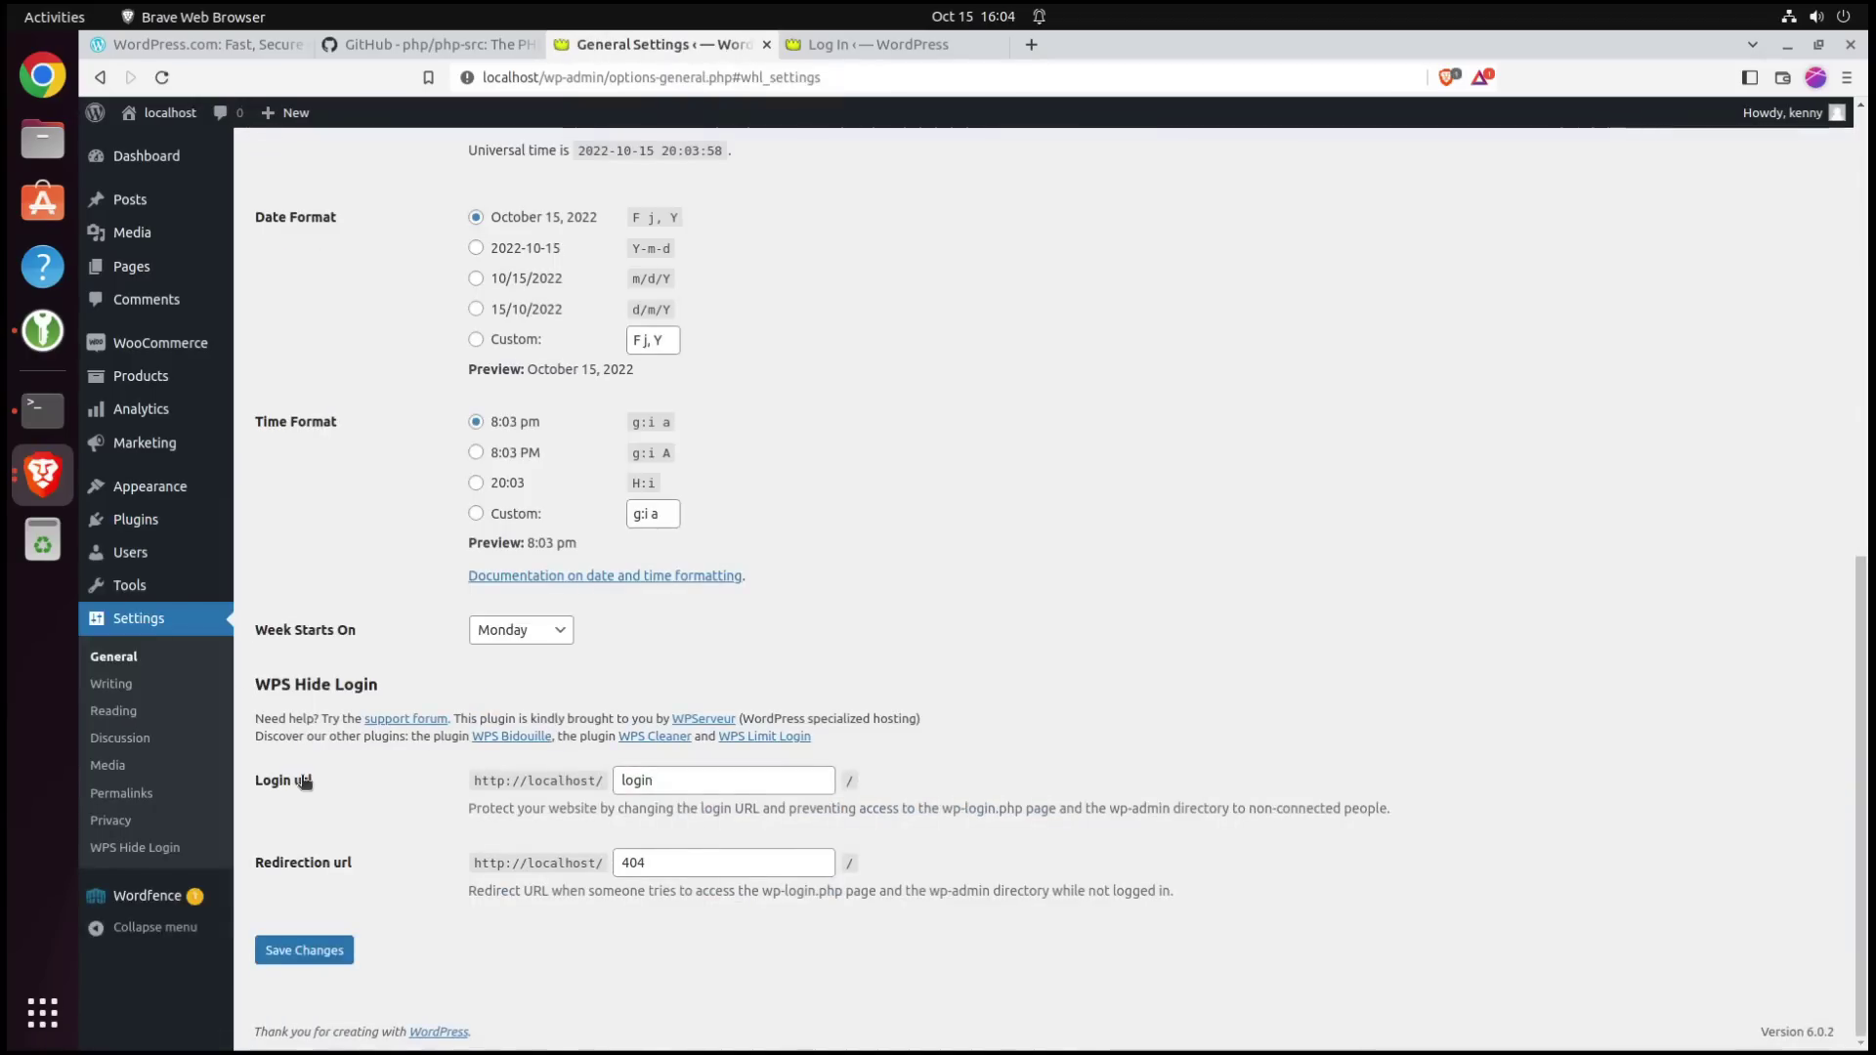
double_click(687, 782)
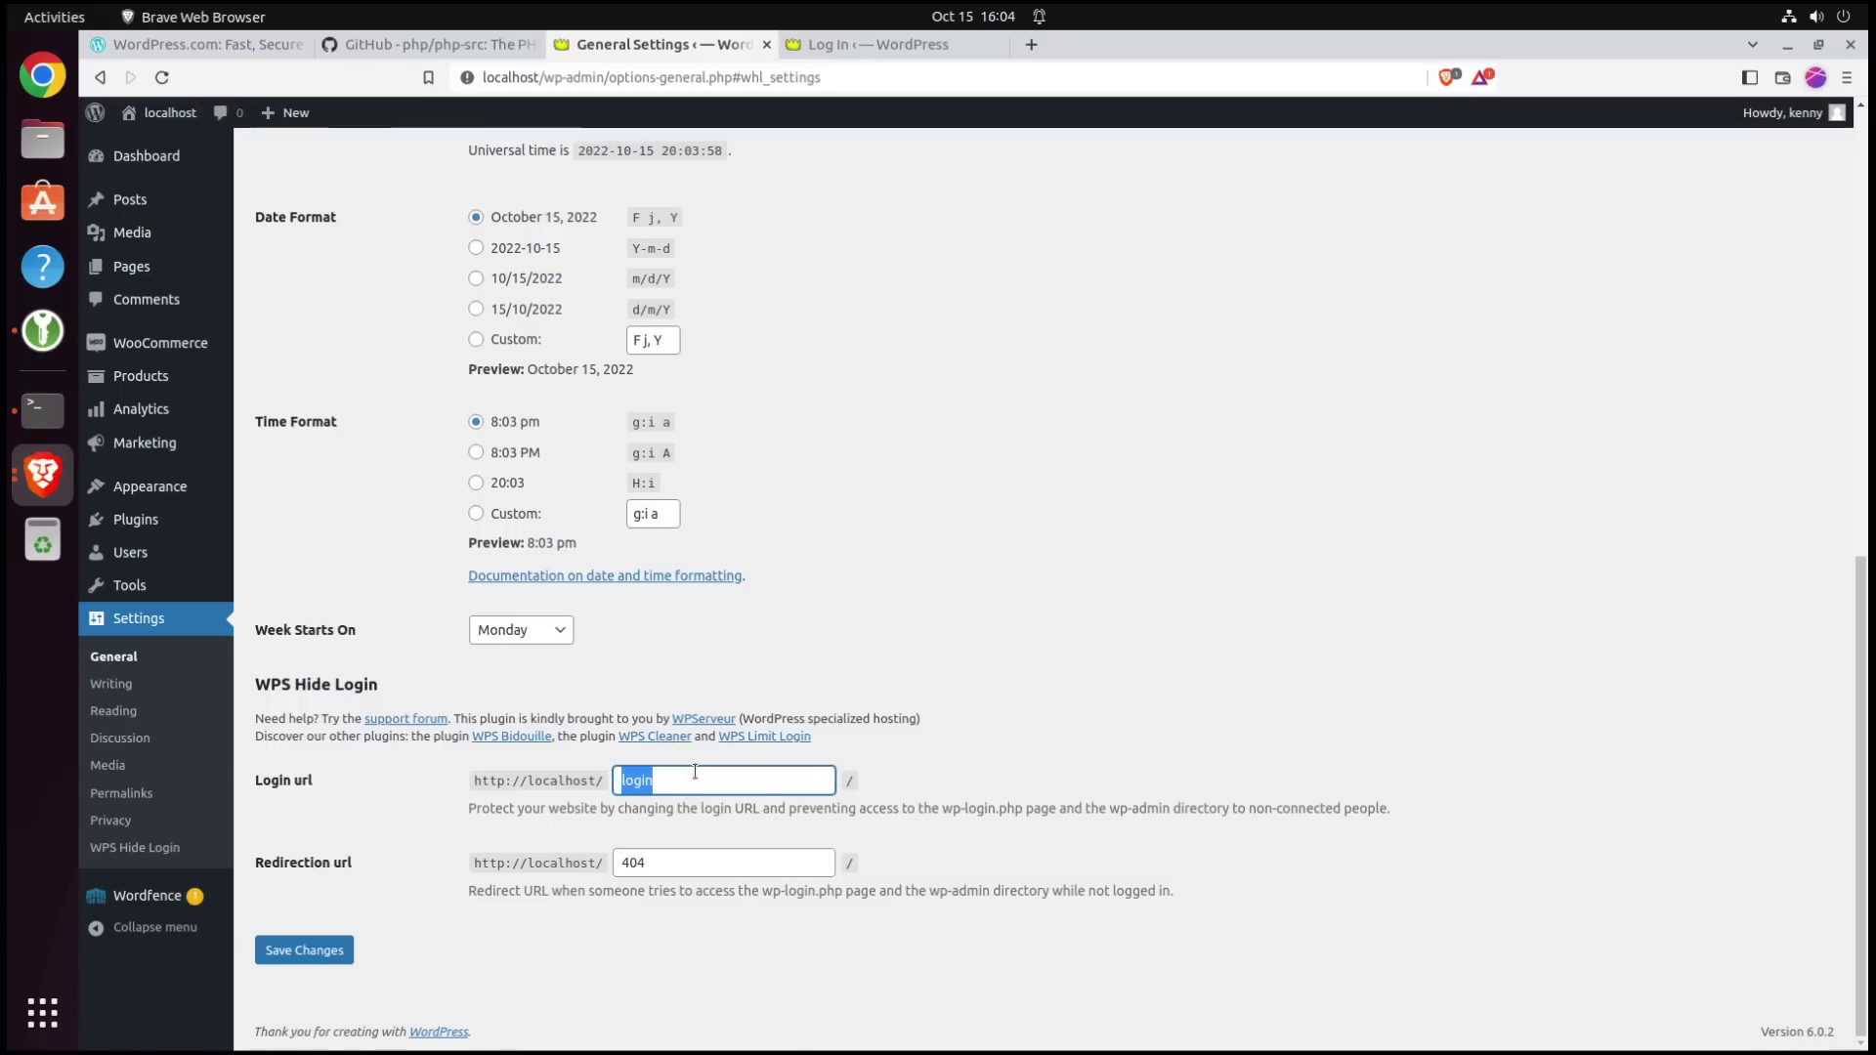
left_click(700, 779)
Reload wp-login.php in the other tab to confirm it now shows page-not-found
left_click(841, 44)
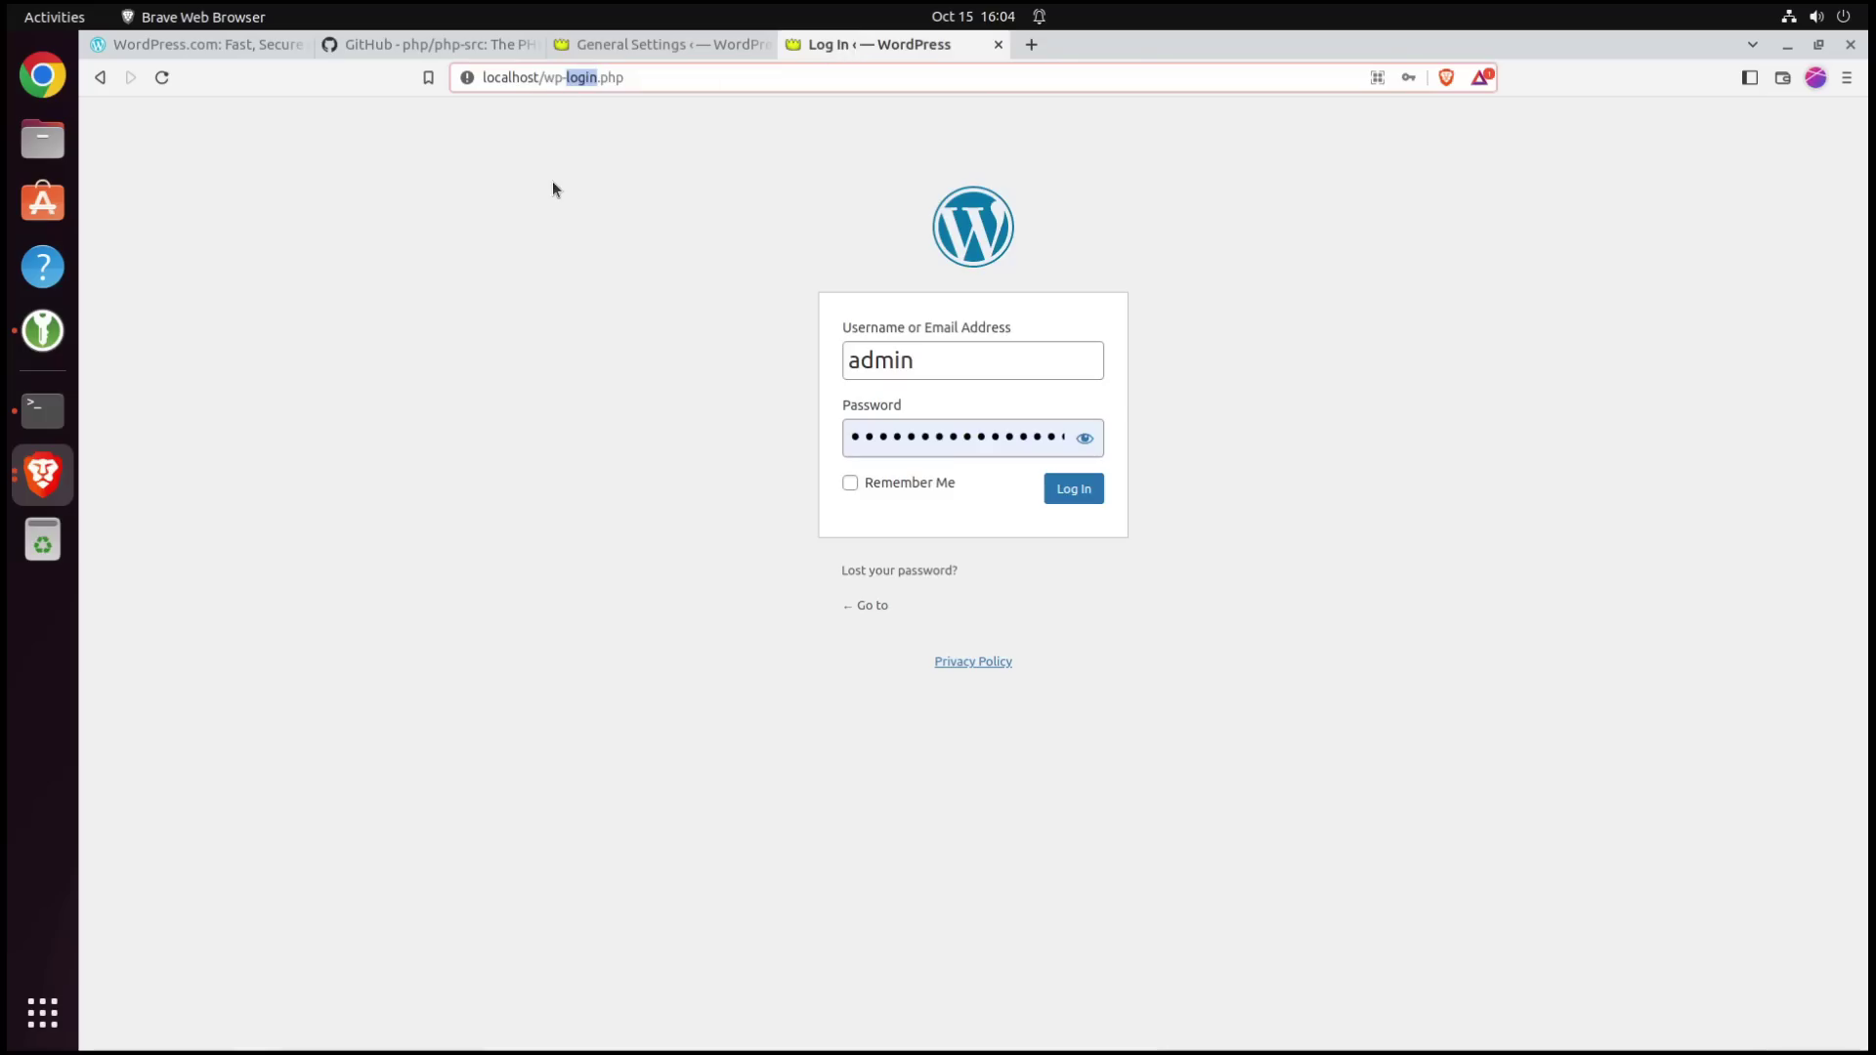
left_click(560, 222)
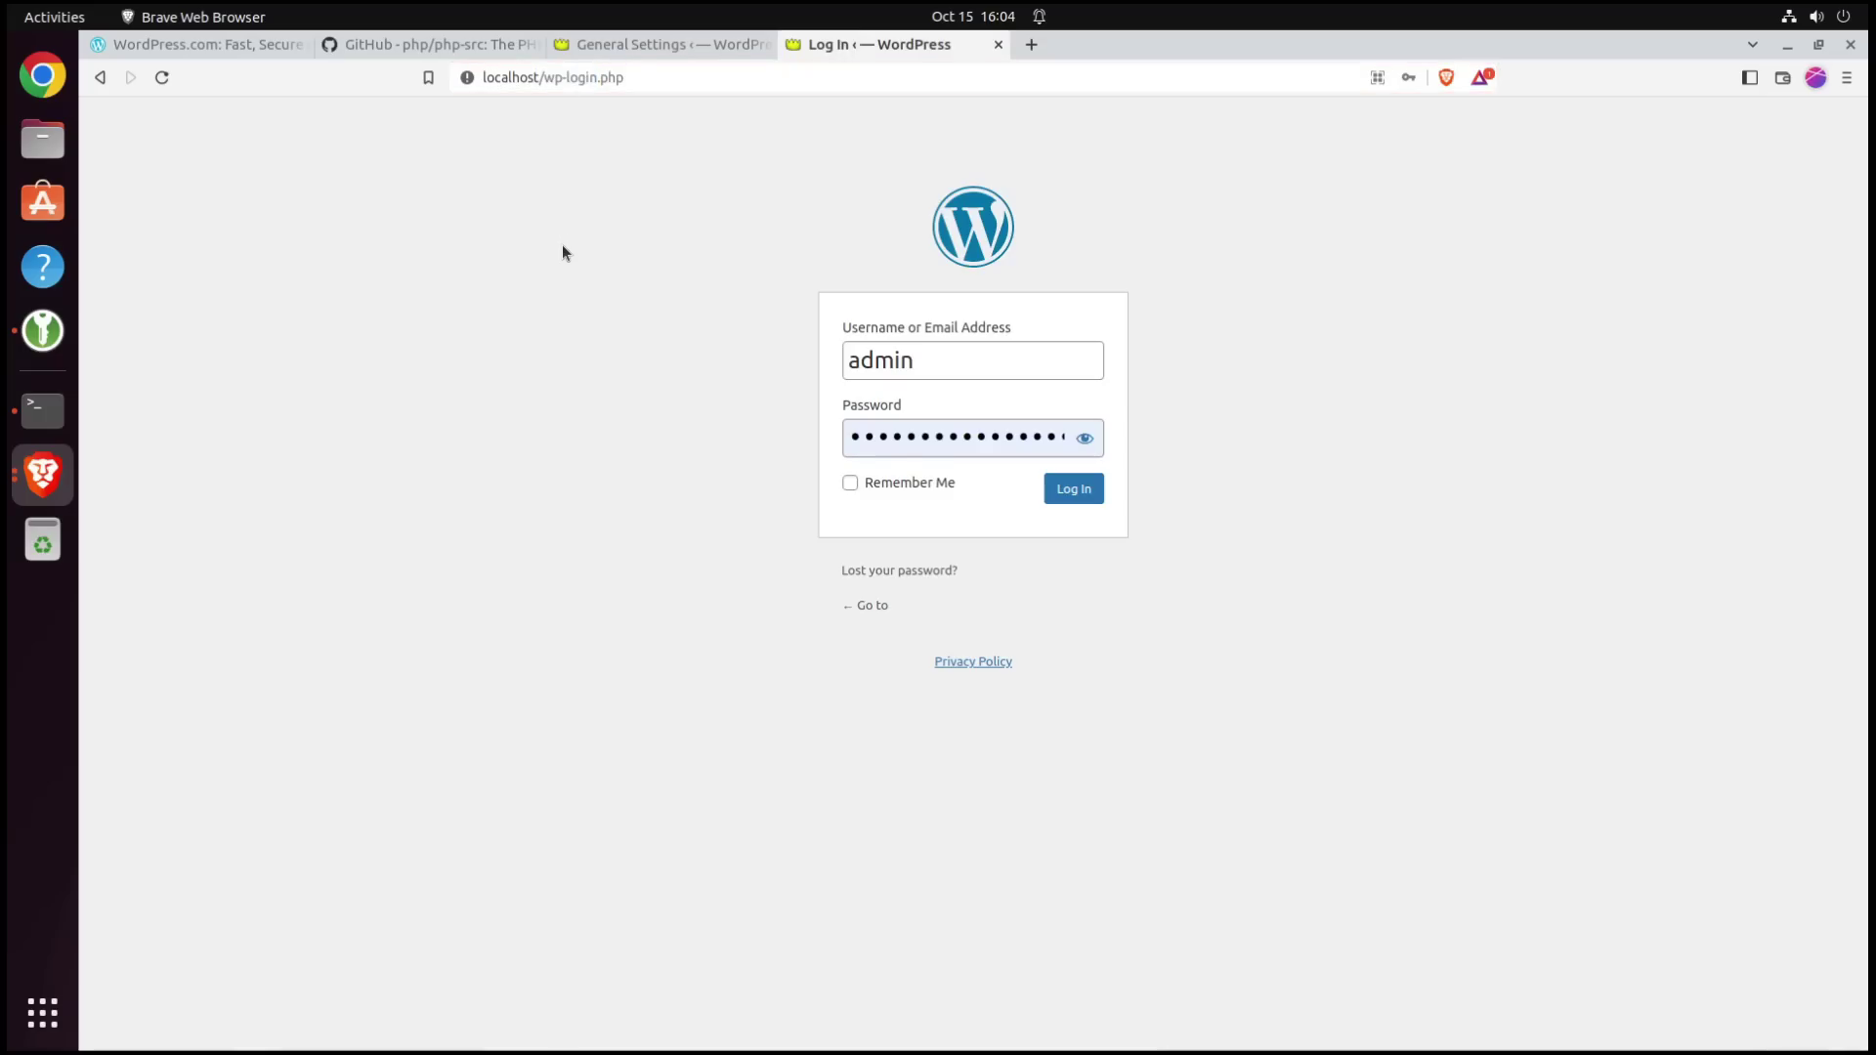
key("F5")
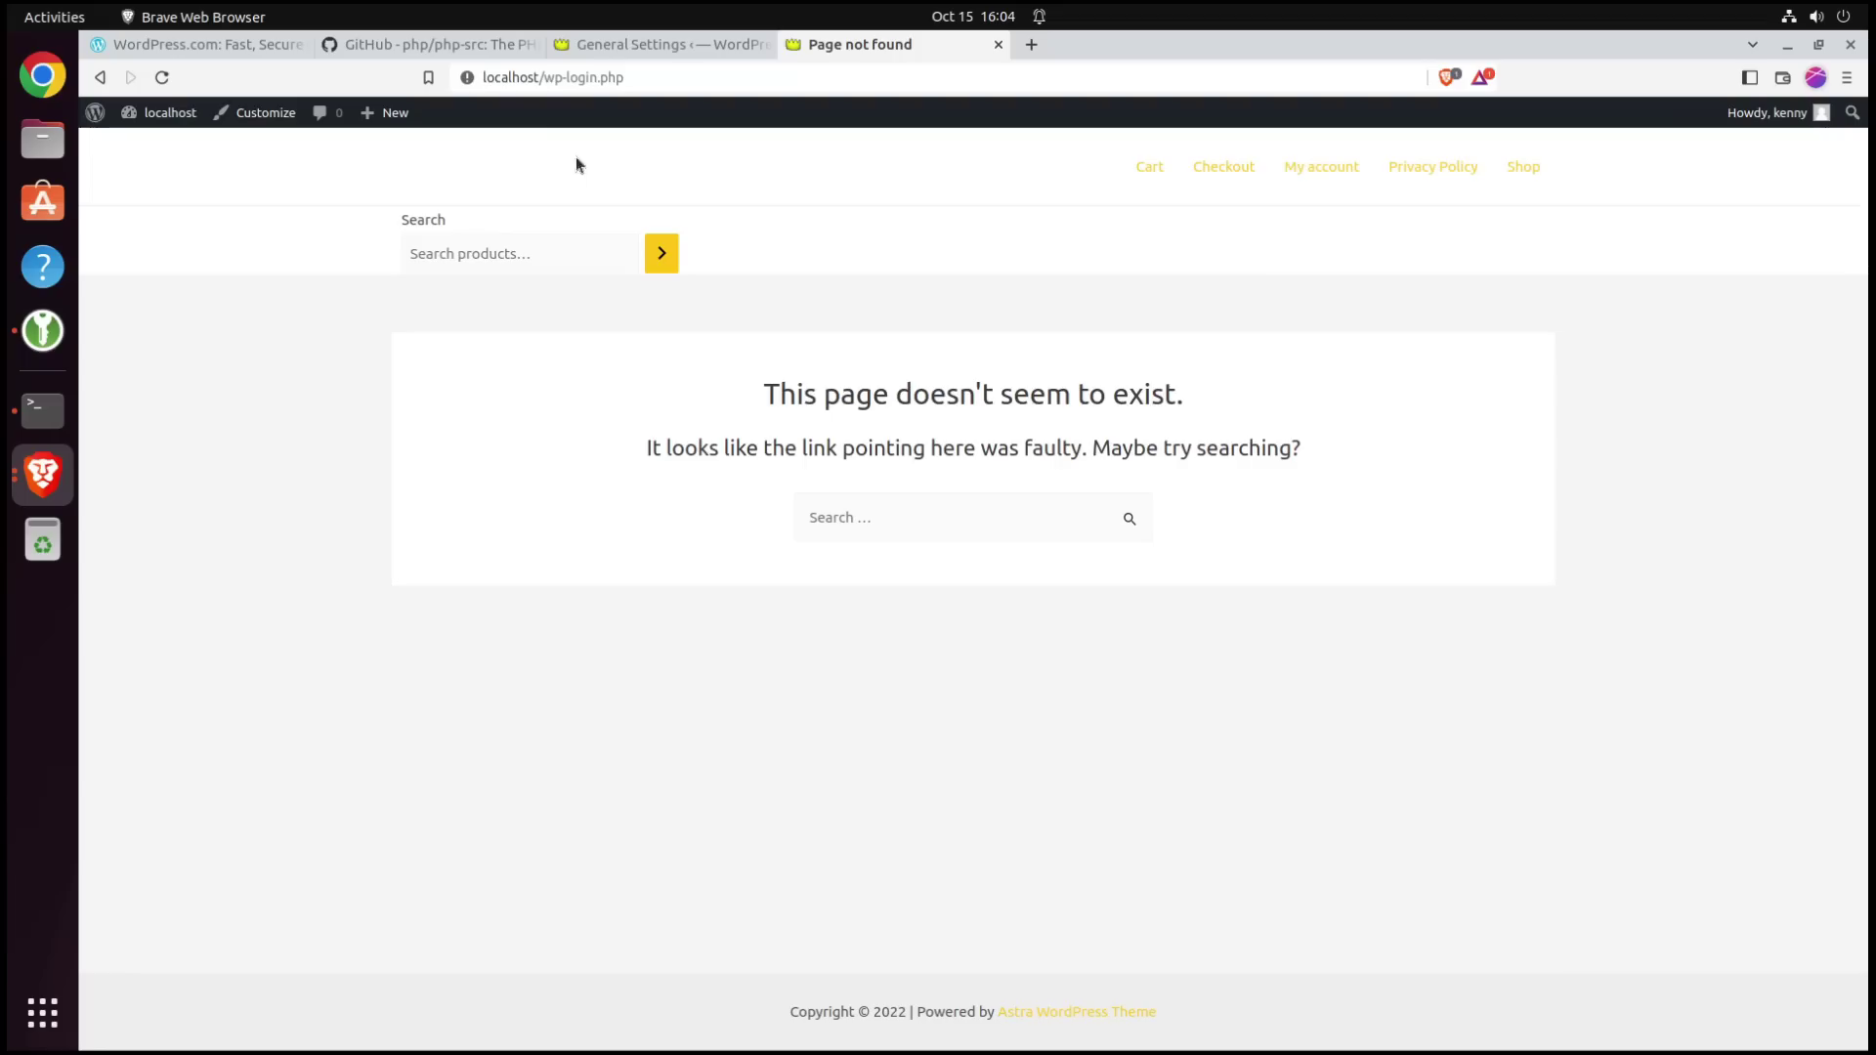
Replace wp-login.php with 'login' in the address to open localhost/login
left_click(554, 77)
left_click_drag(554, 78, 672, 100)
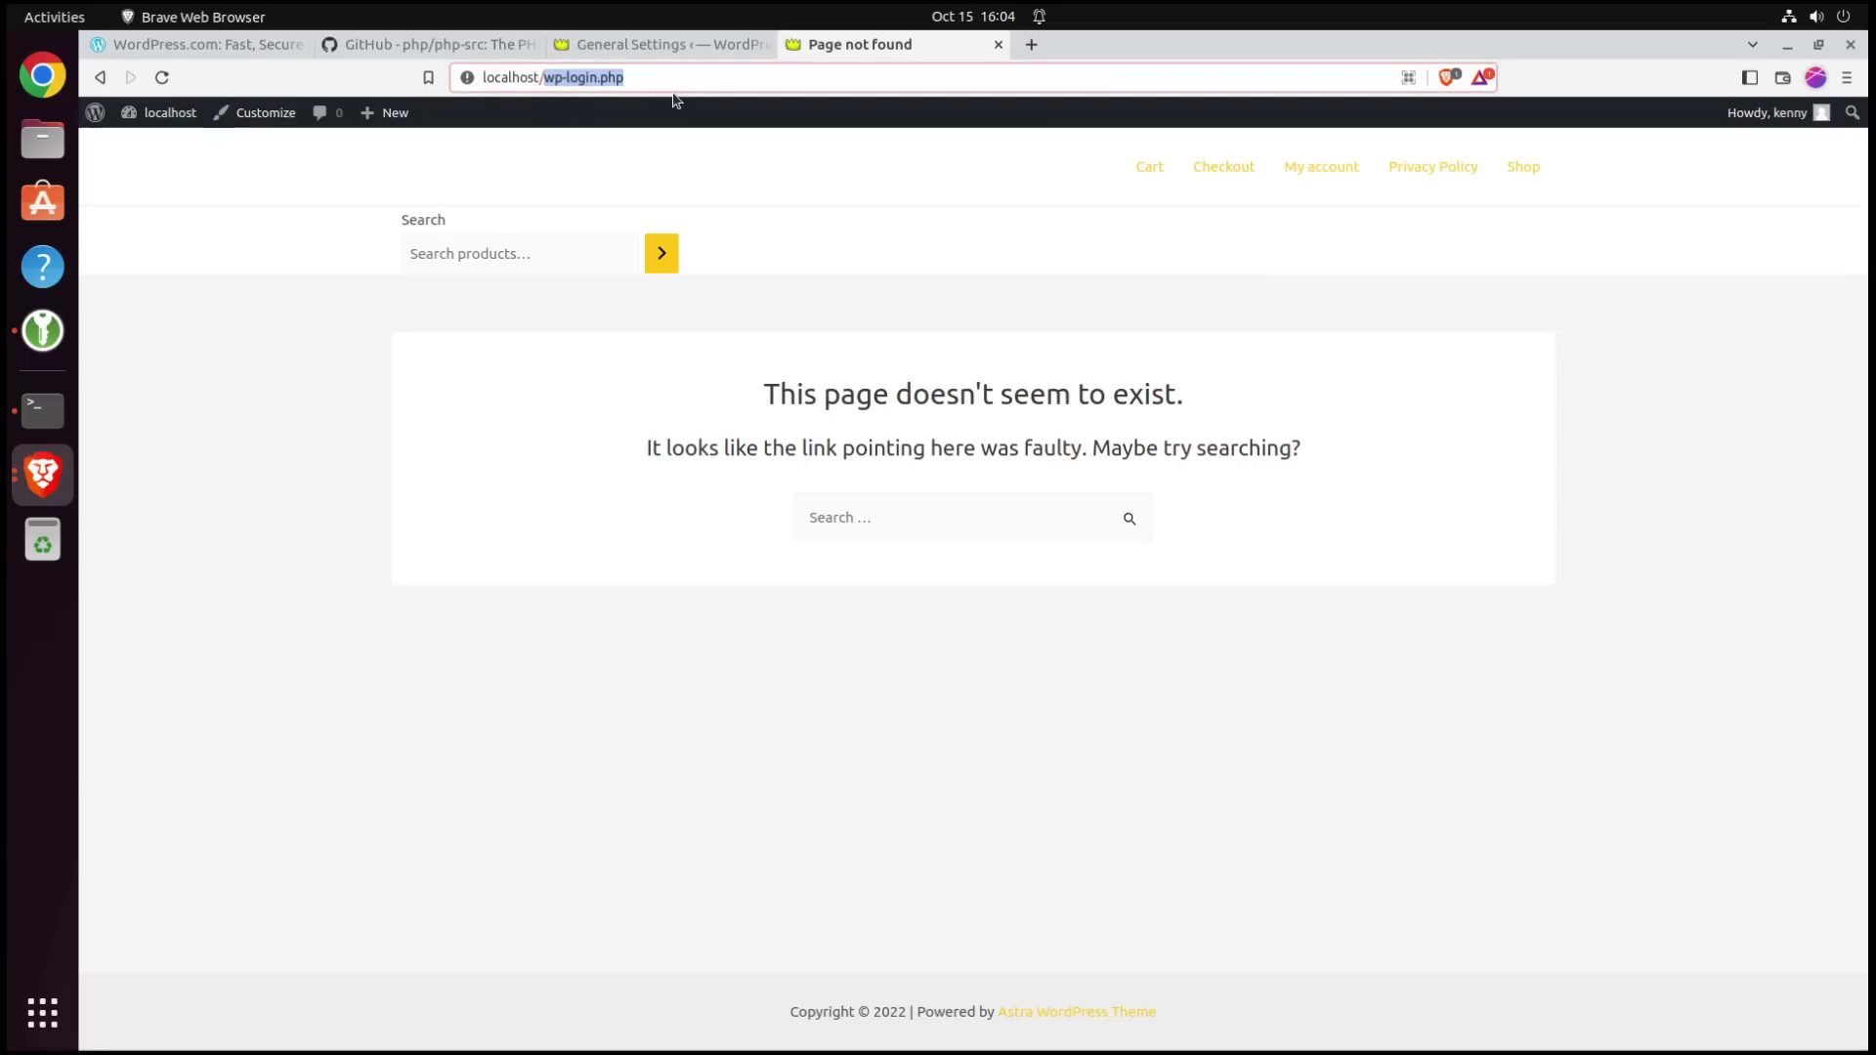
type("login")
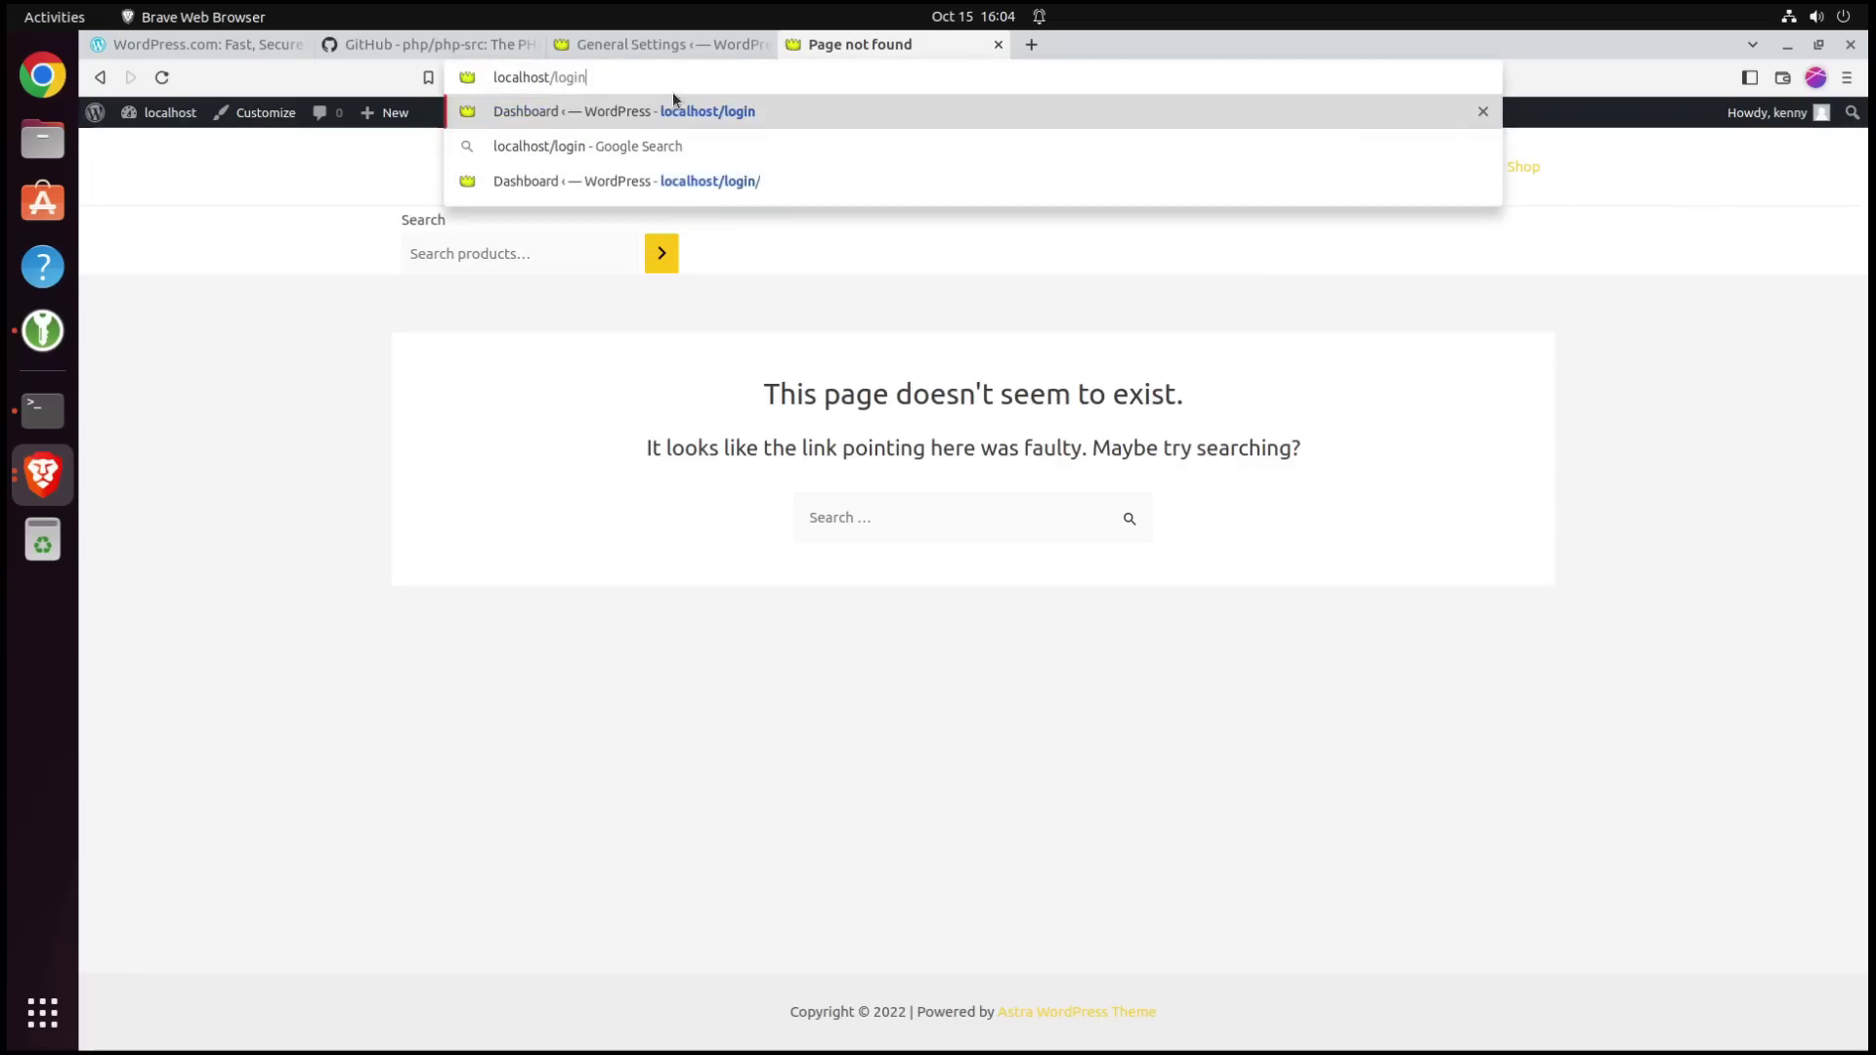
key("Return")
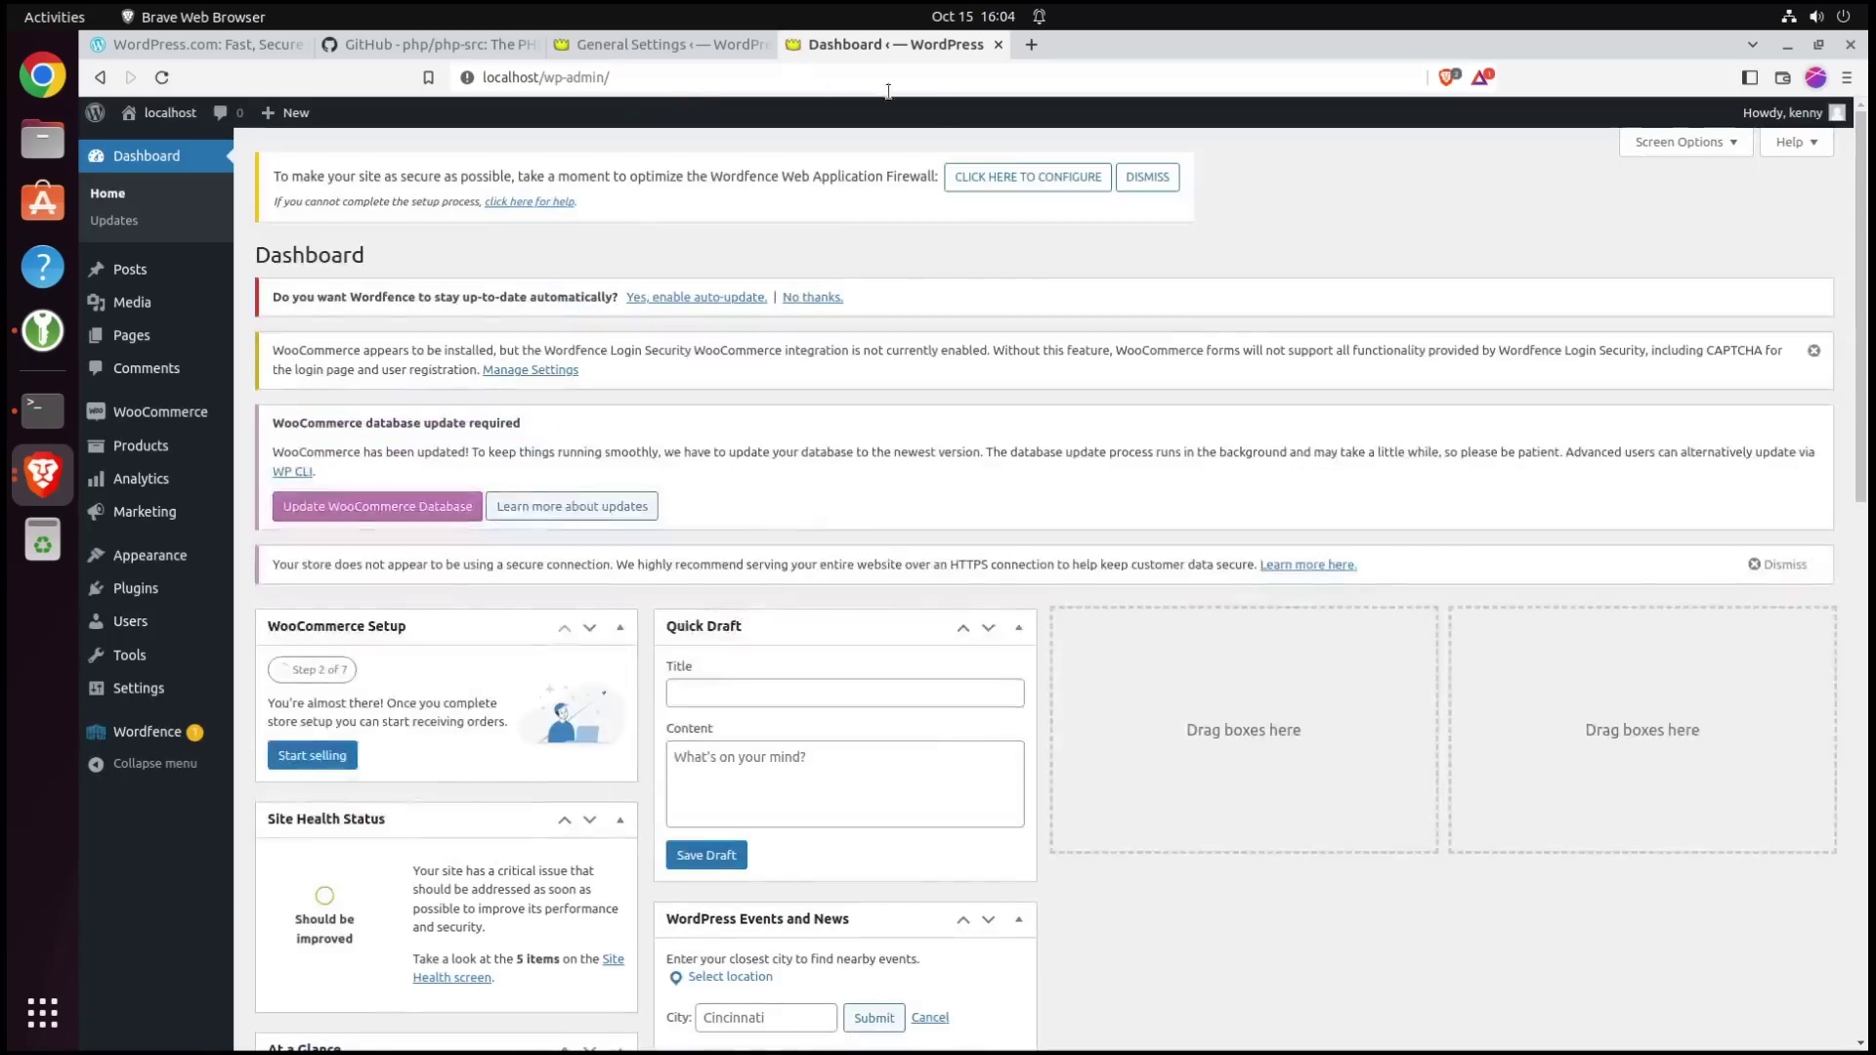
Log out via Howdy, then load the clean localhost/login/ address without the query string
mouse_move(1778, 121)
left_click(1757, 229)
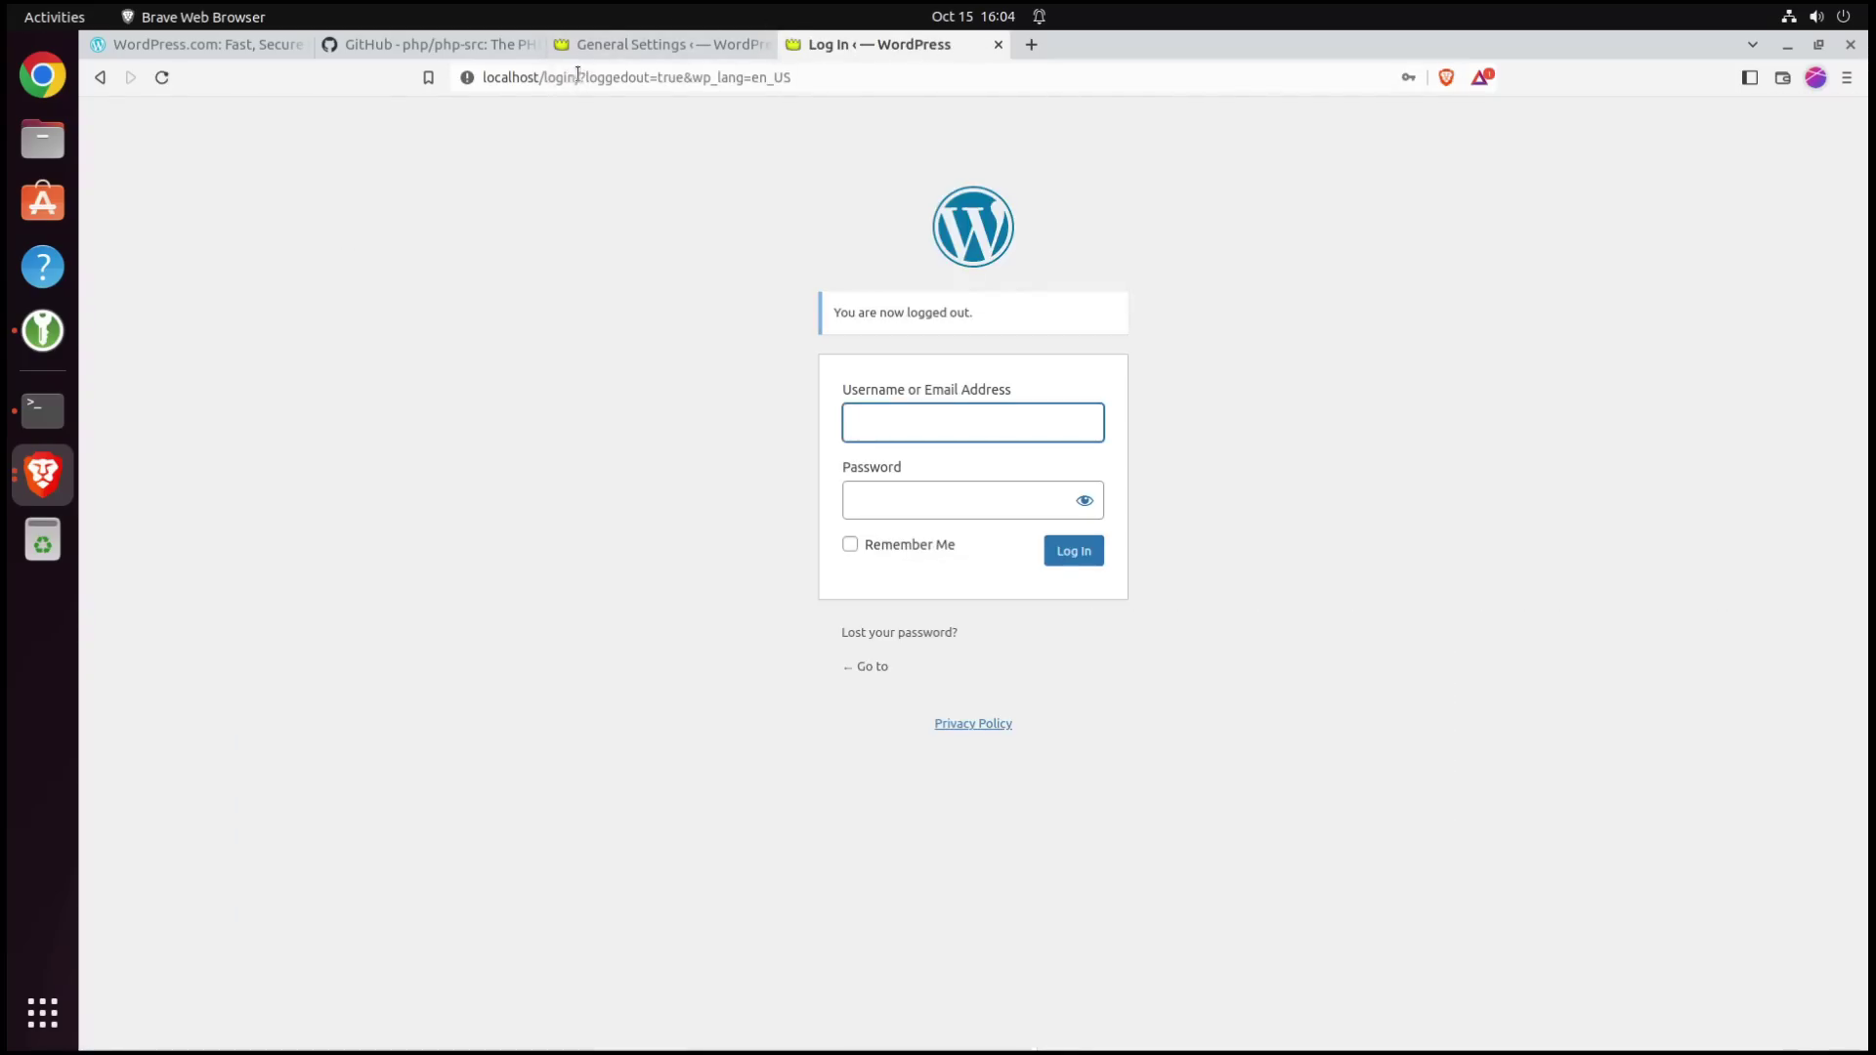
left_click_drag(576, 78, 1326, 130)
key("BackSpace")
key("Return")
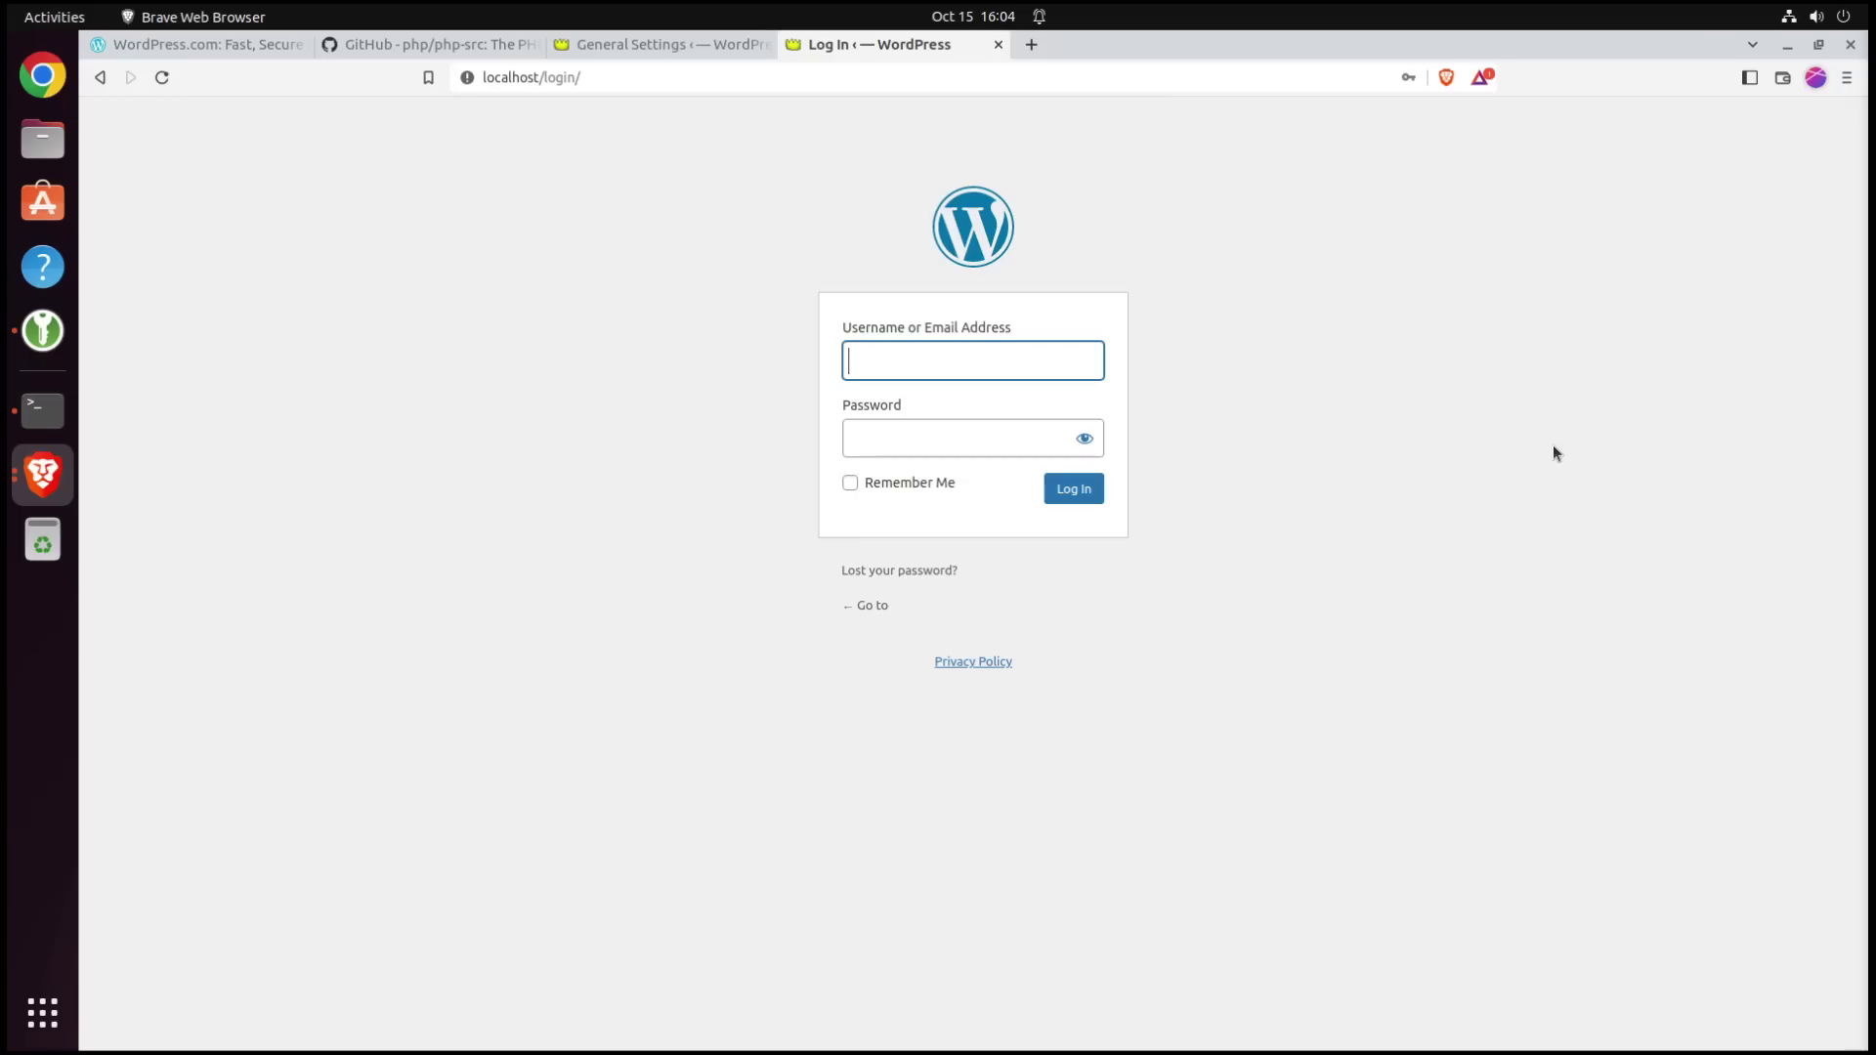
In the General Settings tab, autofill the session-expired login with the saved administrator credentials
left_click(1418, 400)
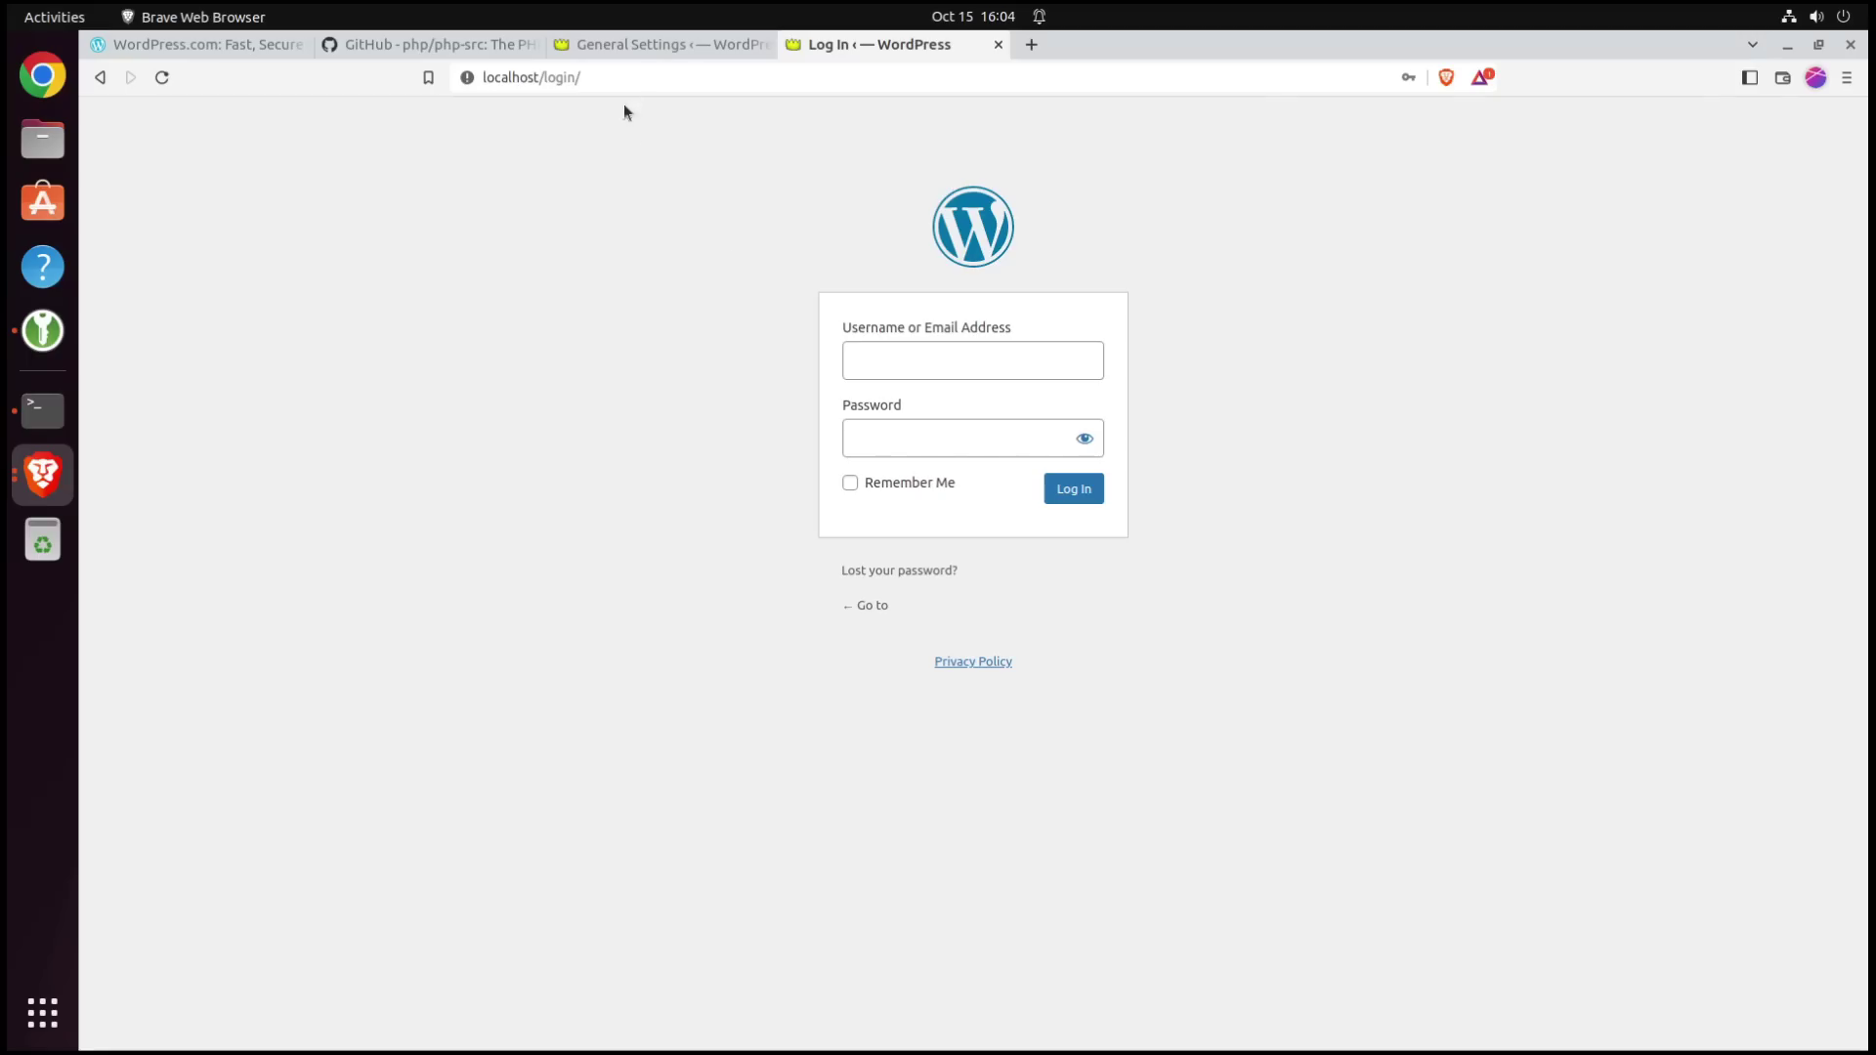
left_click(642, 49)
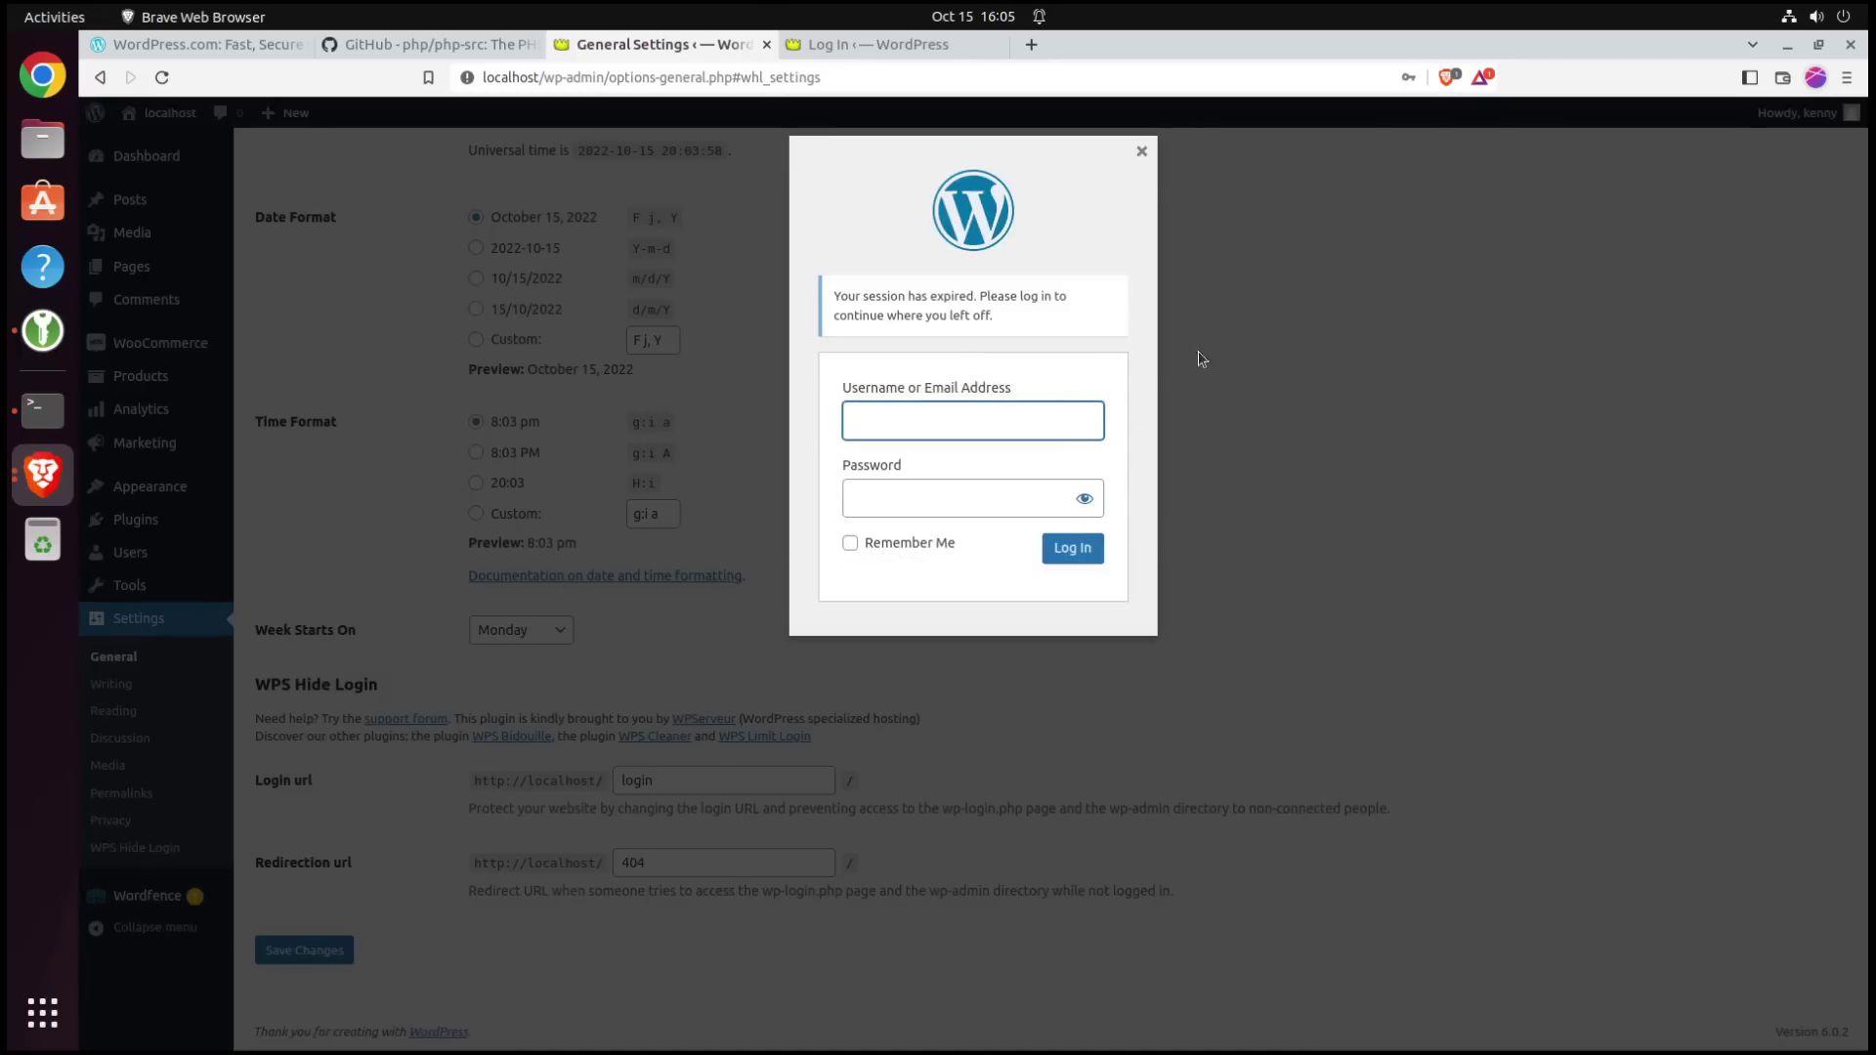
left_click(948, 433)
left_click(953, 489)
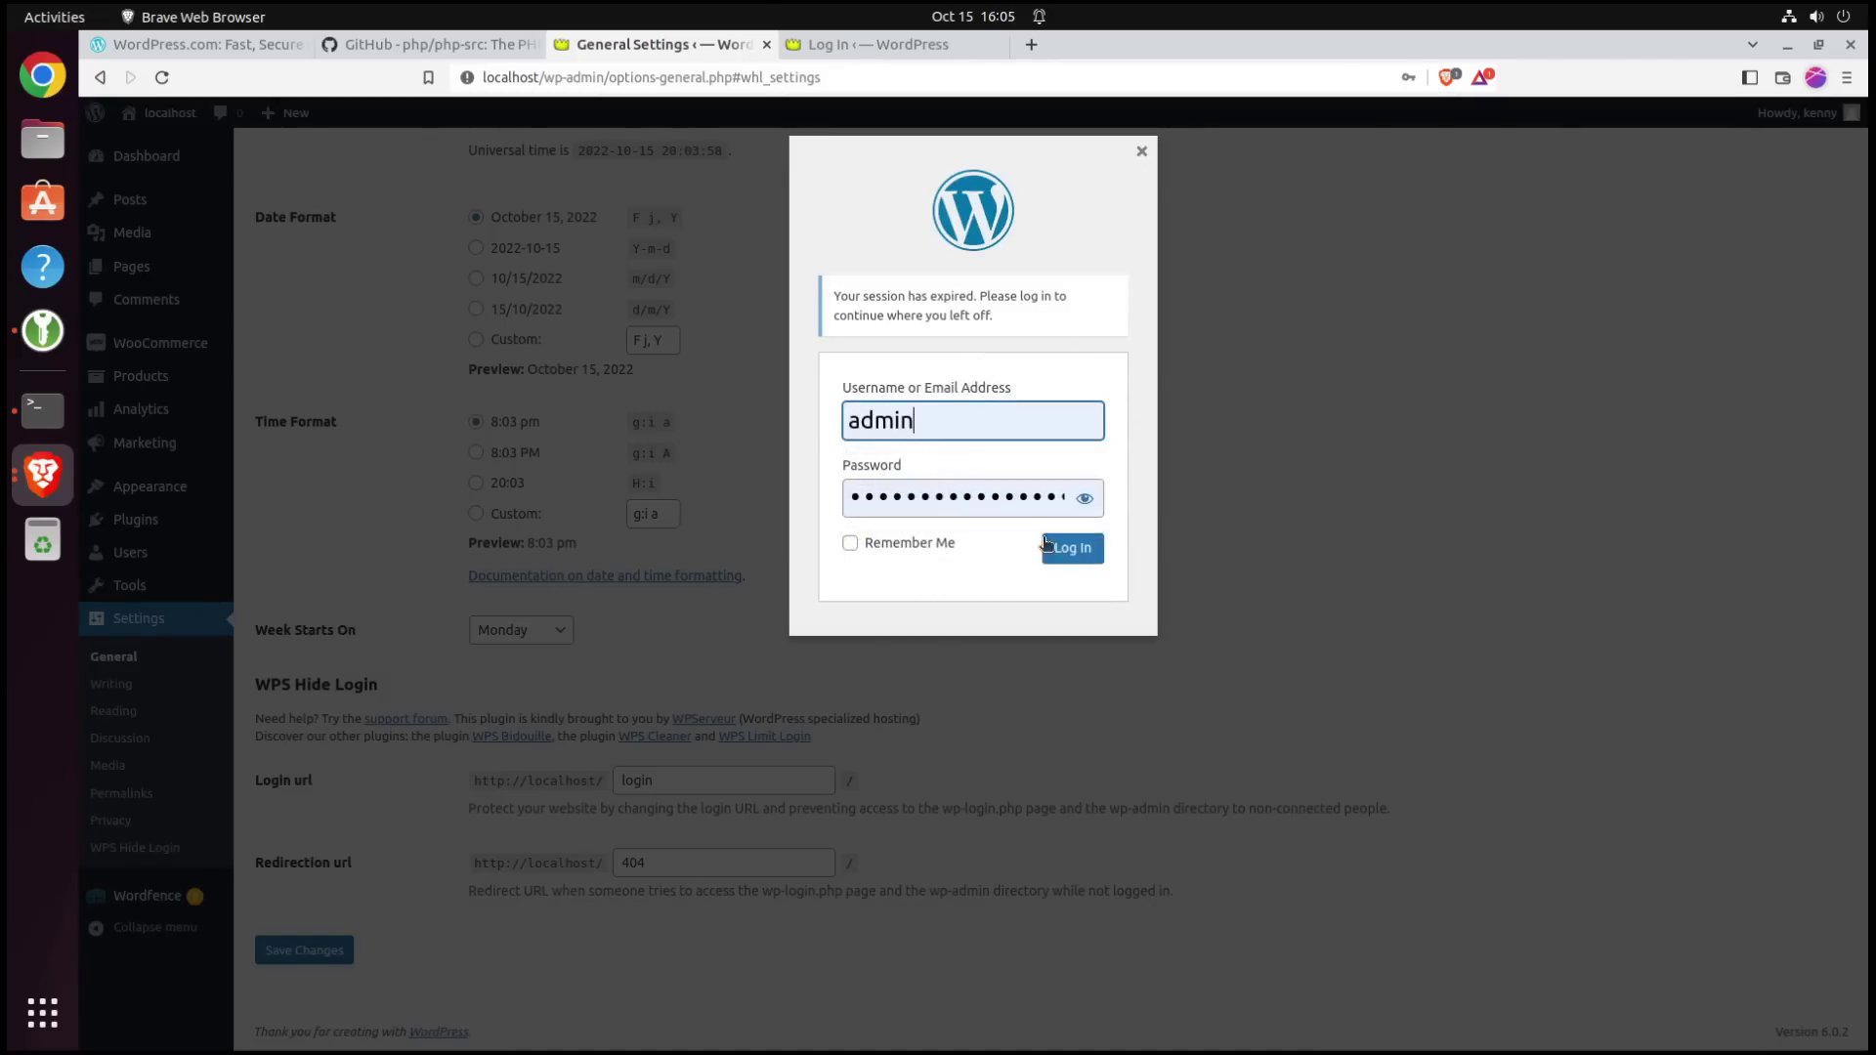
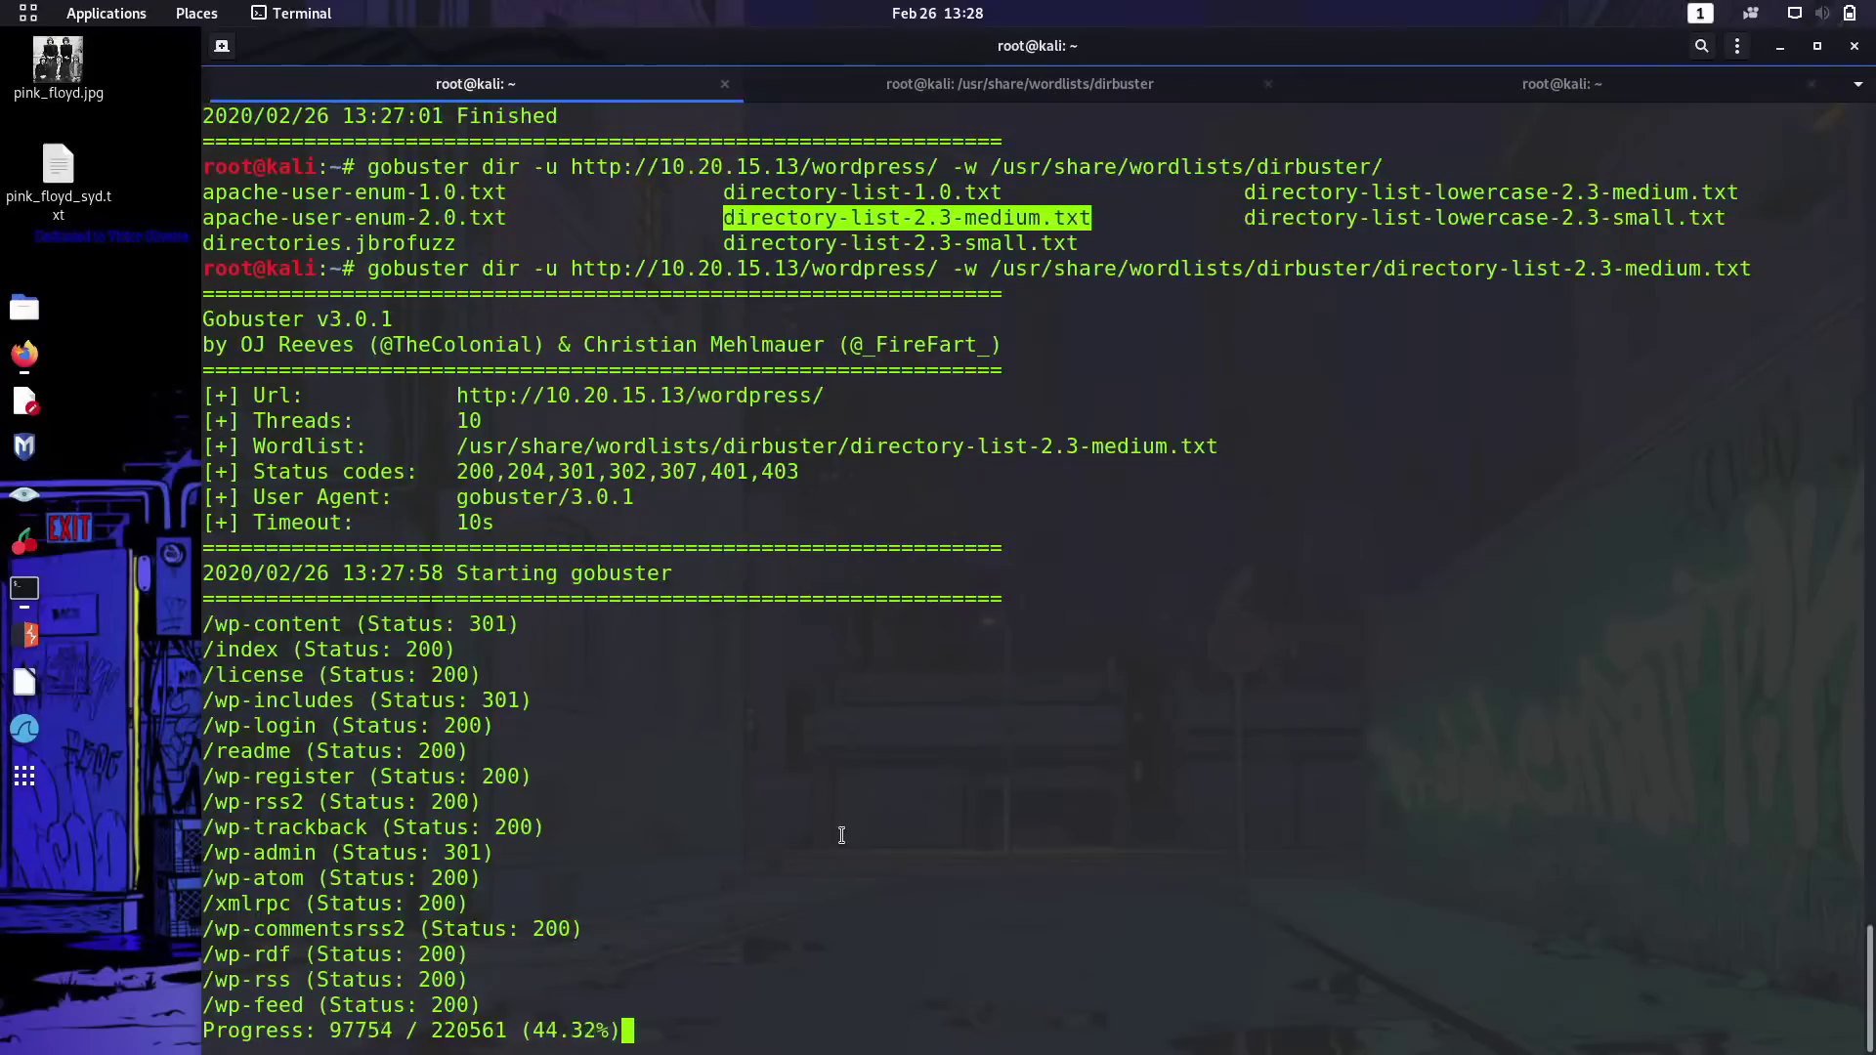
Go to the Wordfence Firewall page and open its Rate Limiting options
left_click(488, 754)
mouse_move(367, 630)
left_mouse_down()
mouse_move(457, 634)
mouse_move(344, 650)
left_mouse_up()
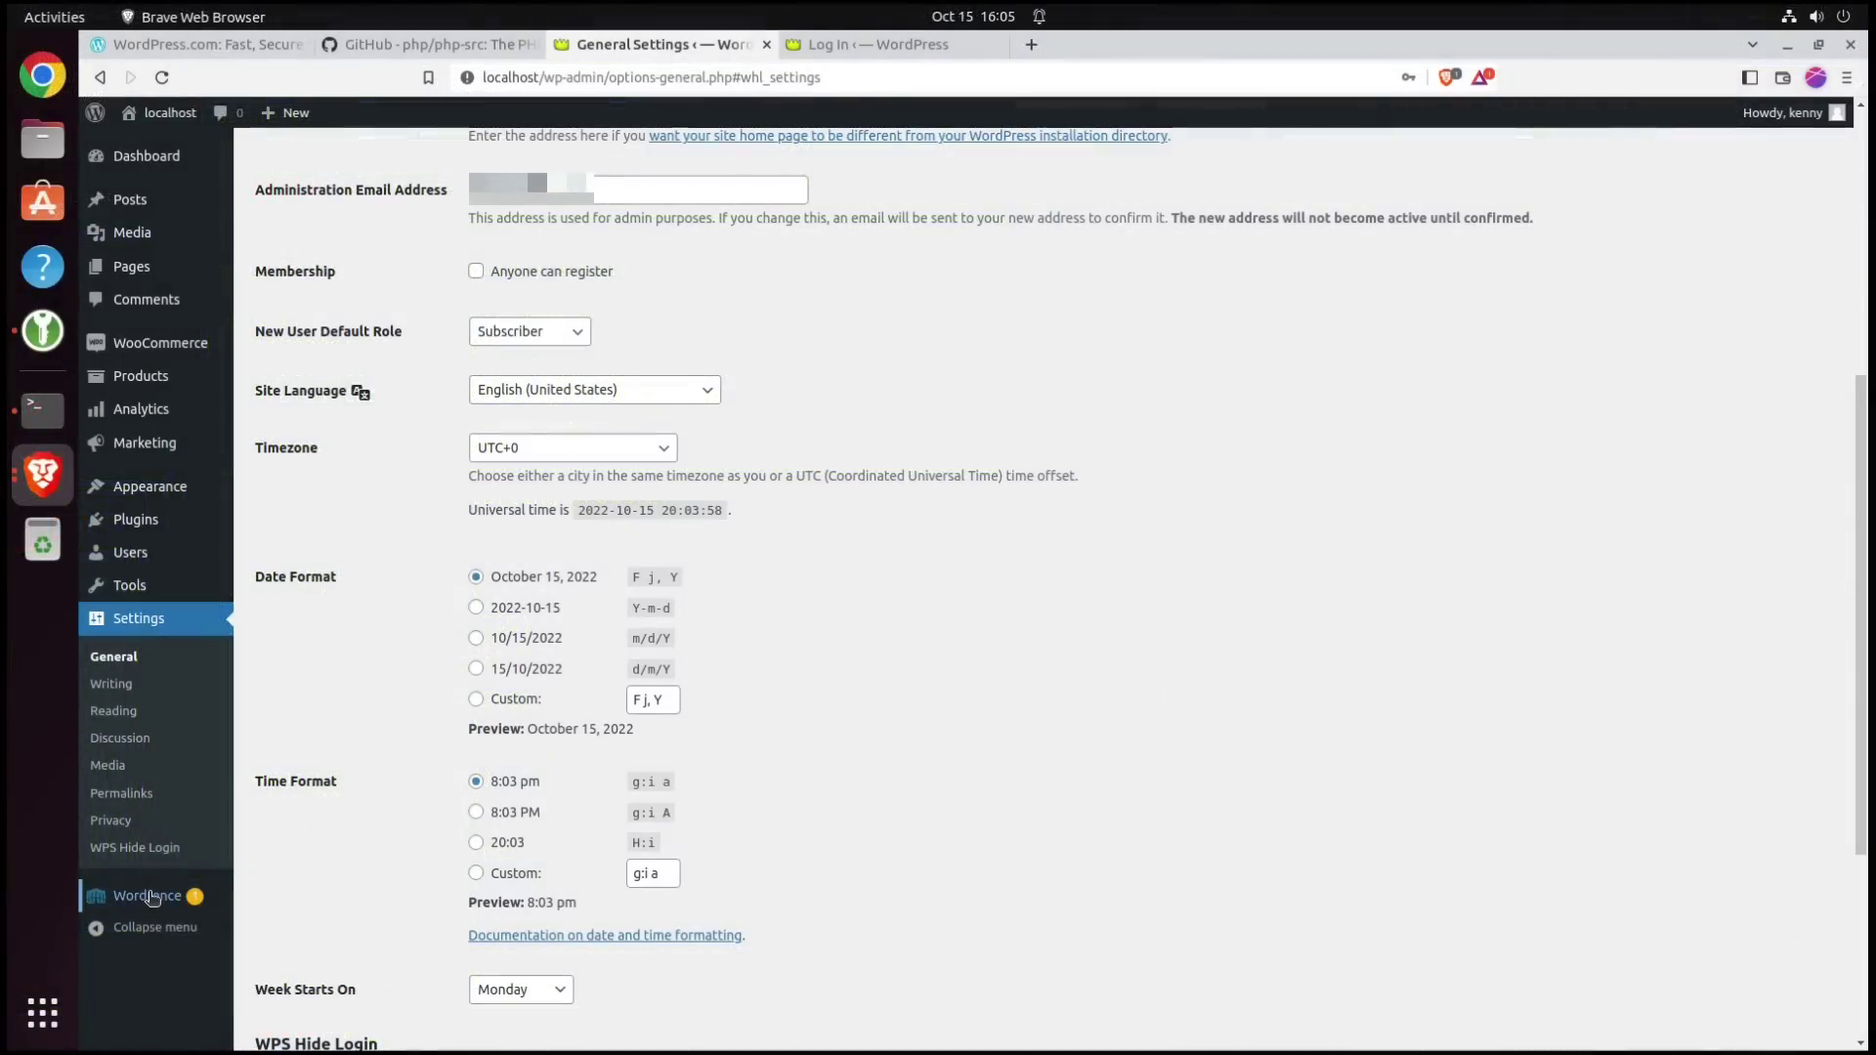
mouse_move(149, 899)
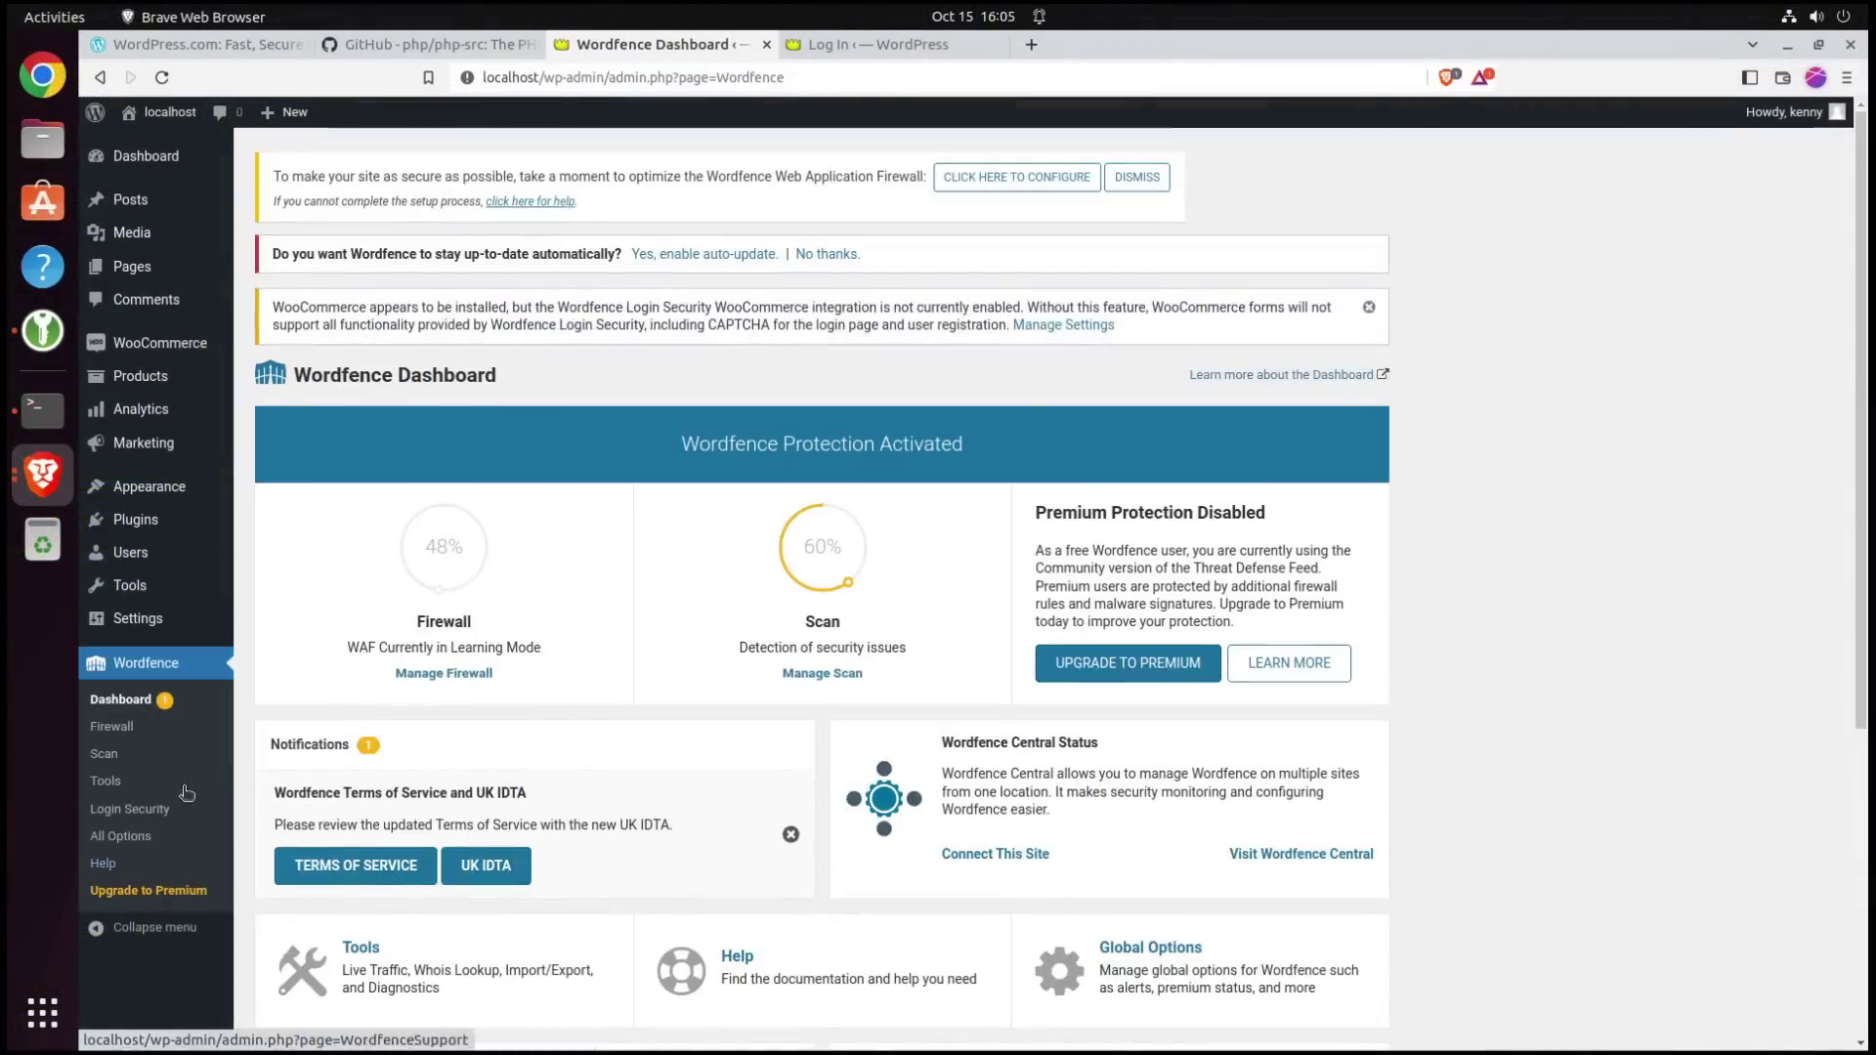
left_click(127, 728)
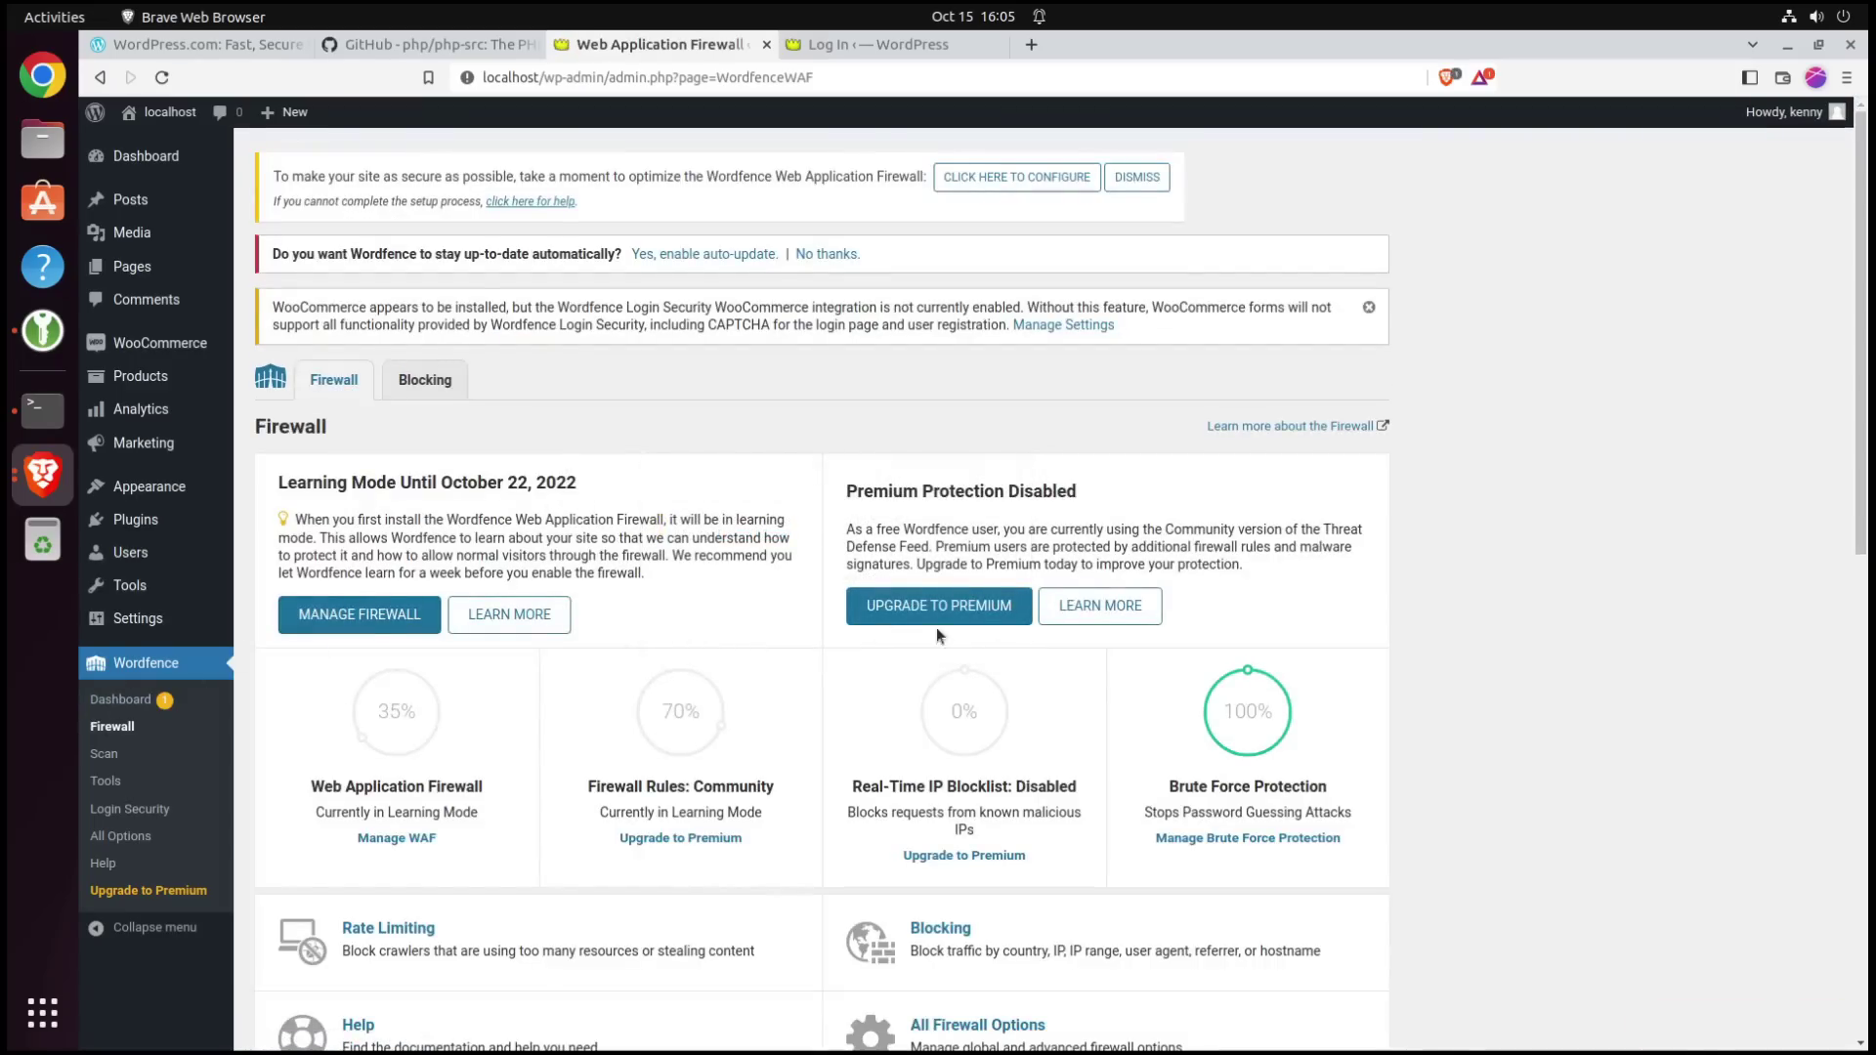
scroll(731, 619, "down", 2)
scroll(819, 636, "down", 3)
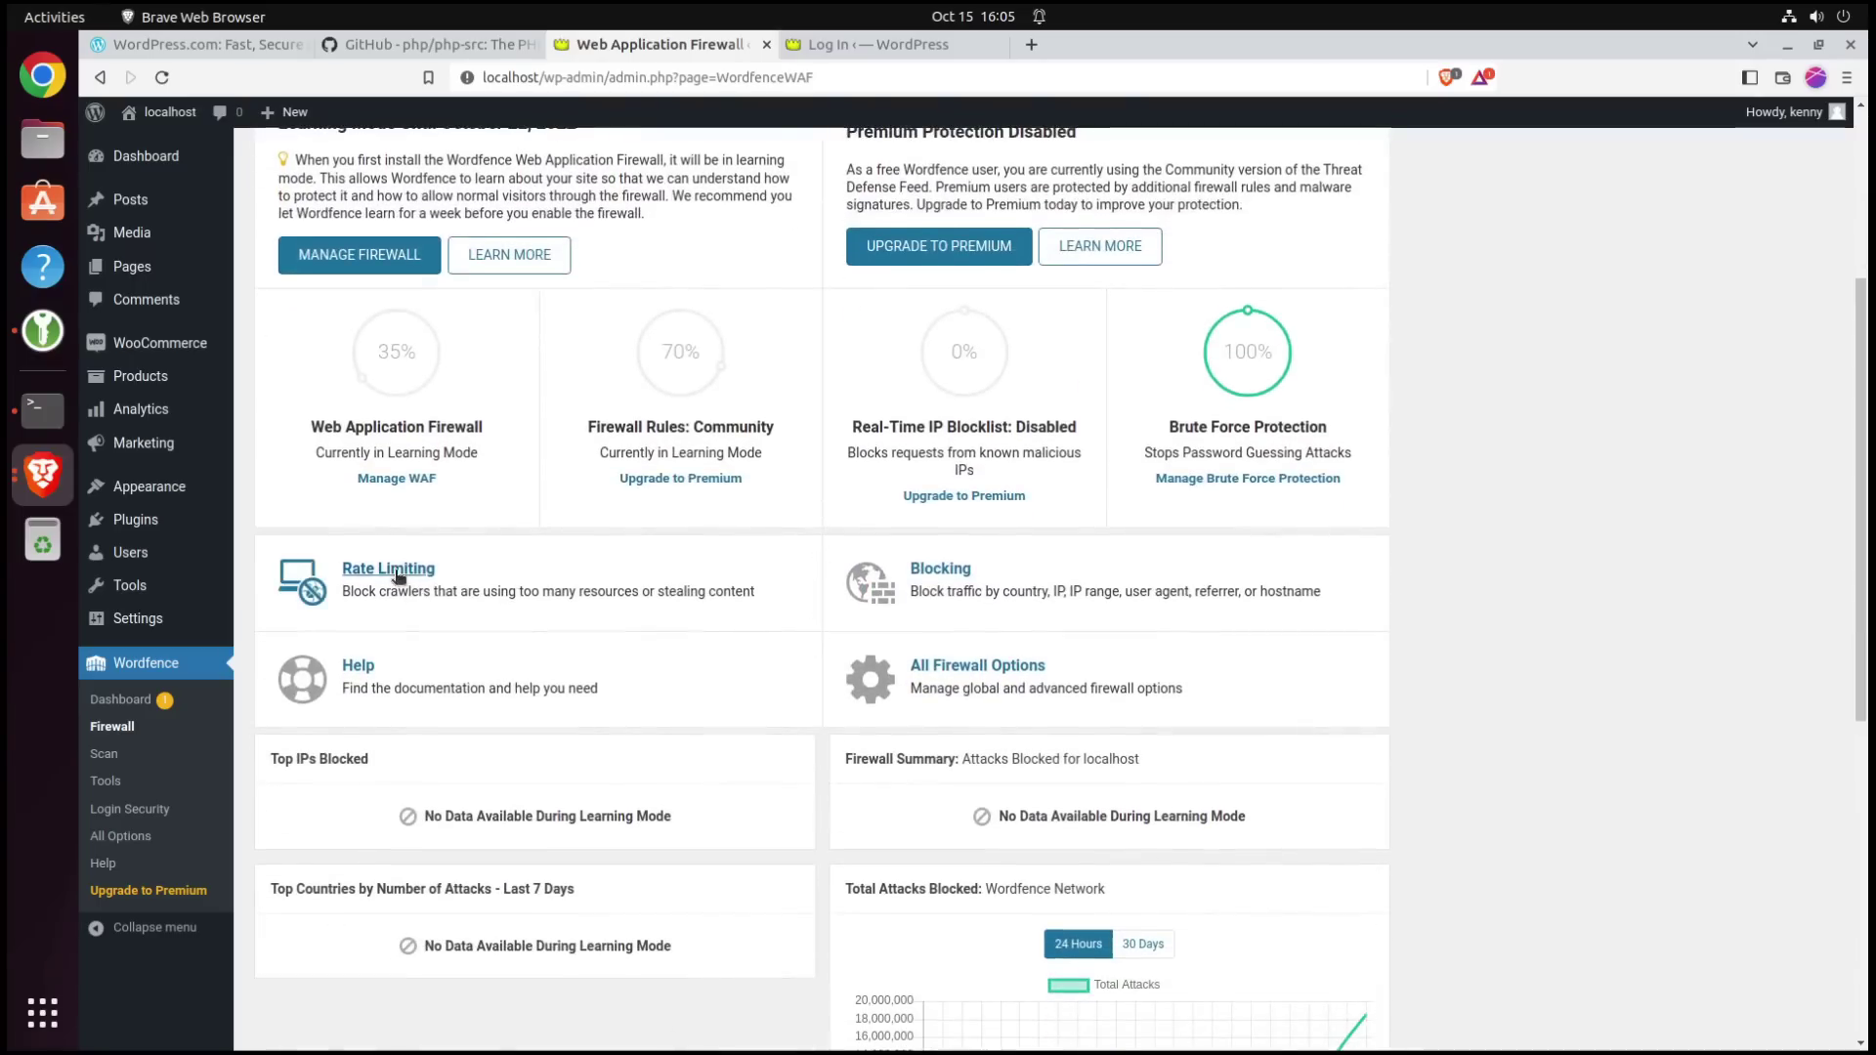
left_click(395, 571)
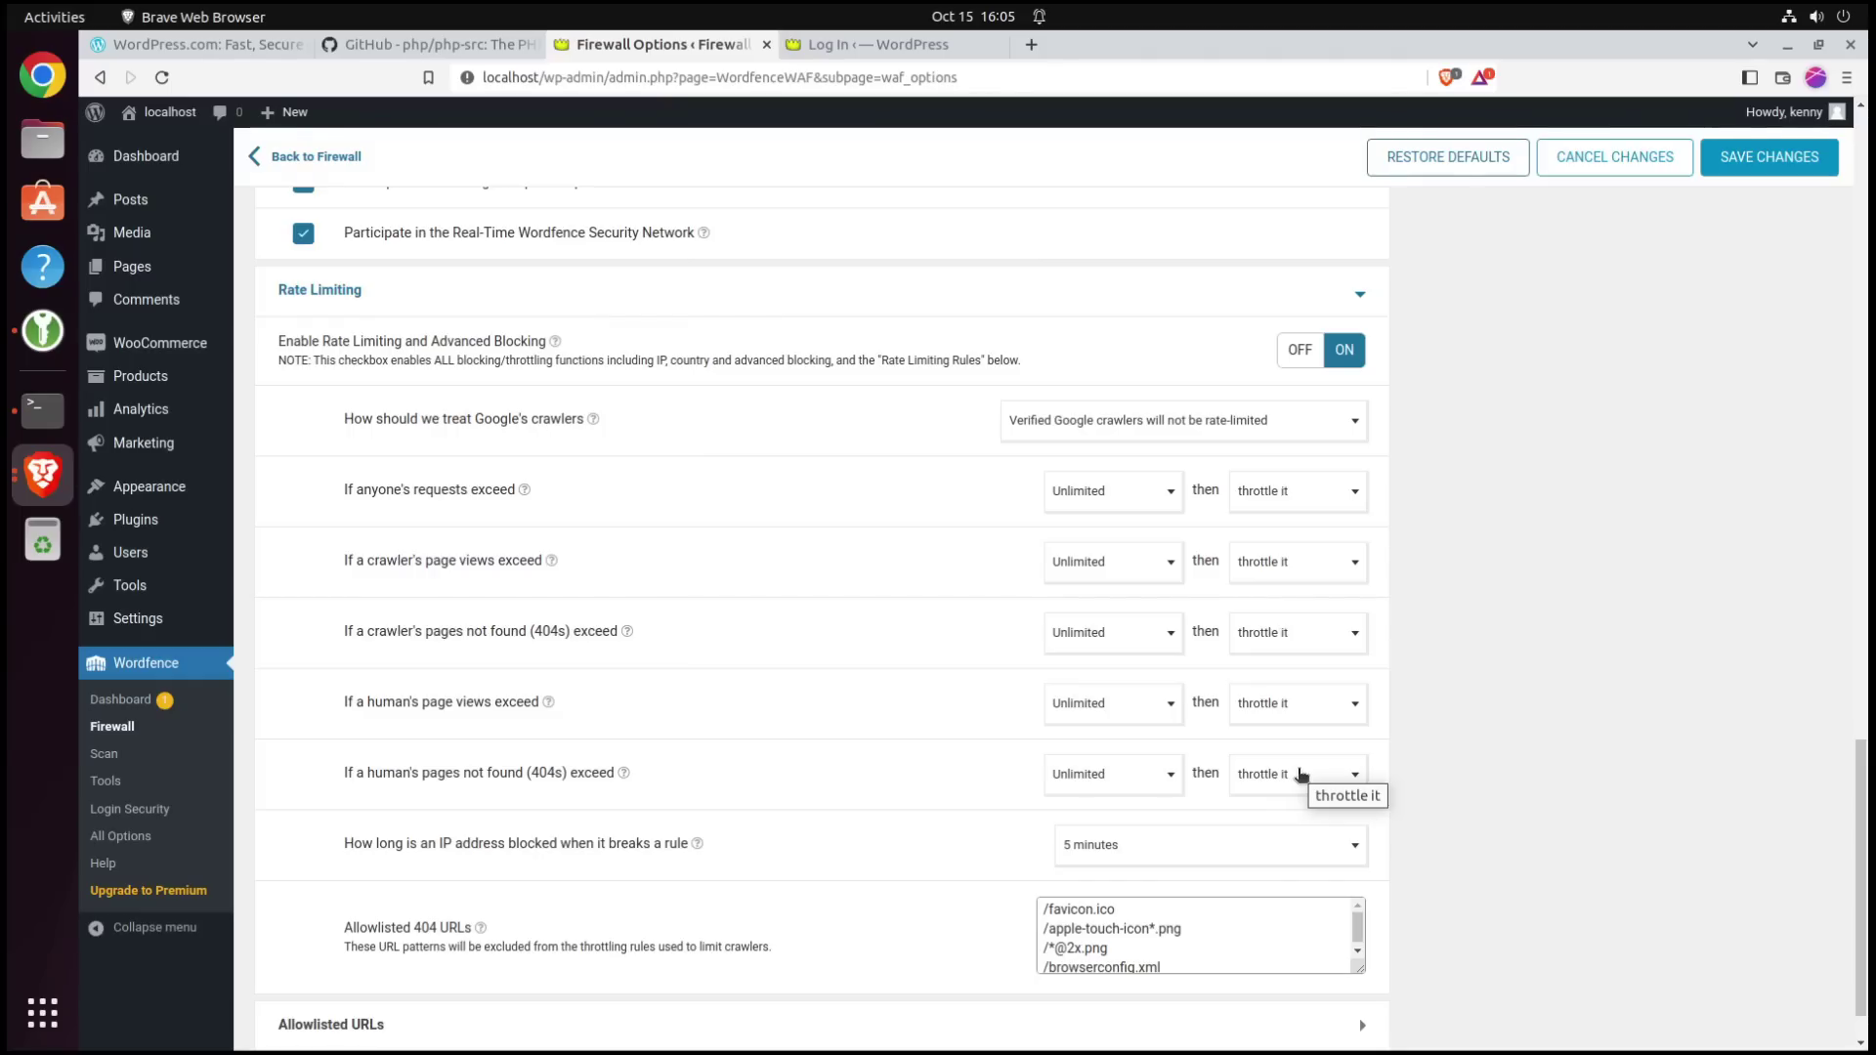
Set the human pages-not-found (404s) threshold to 960 per minute and save the changes
left_click(1172, 777)
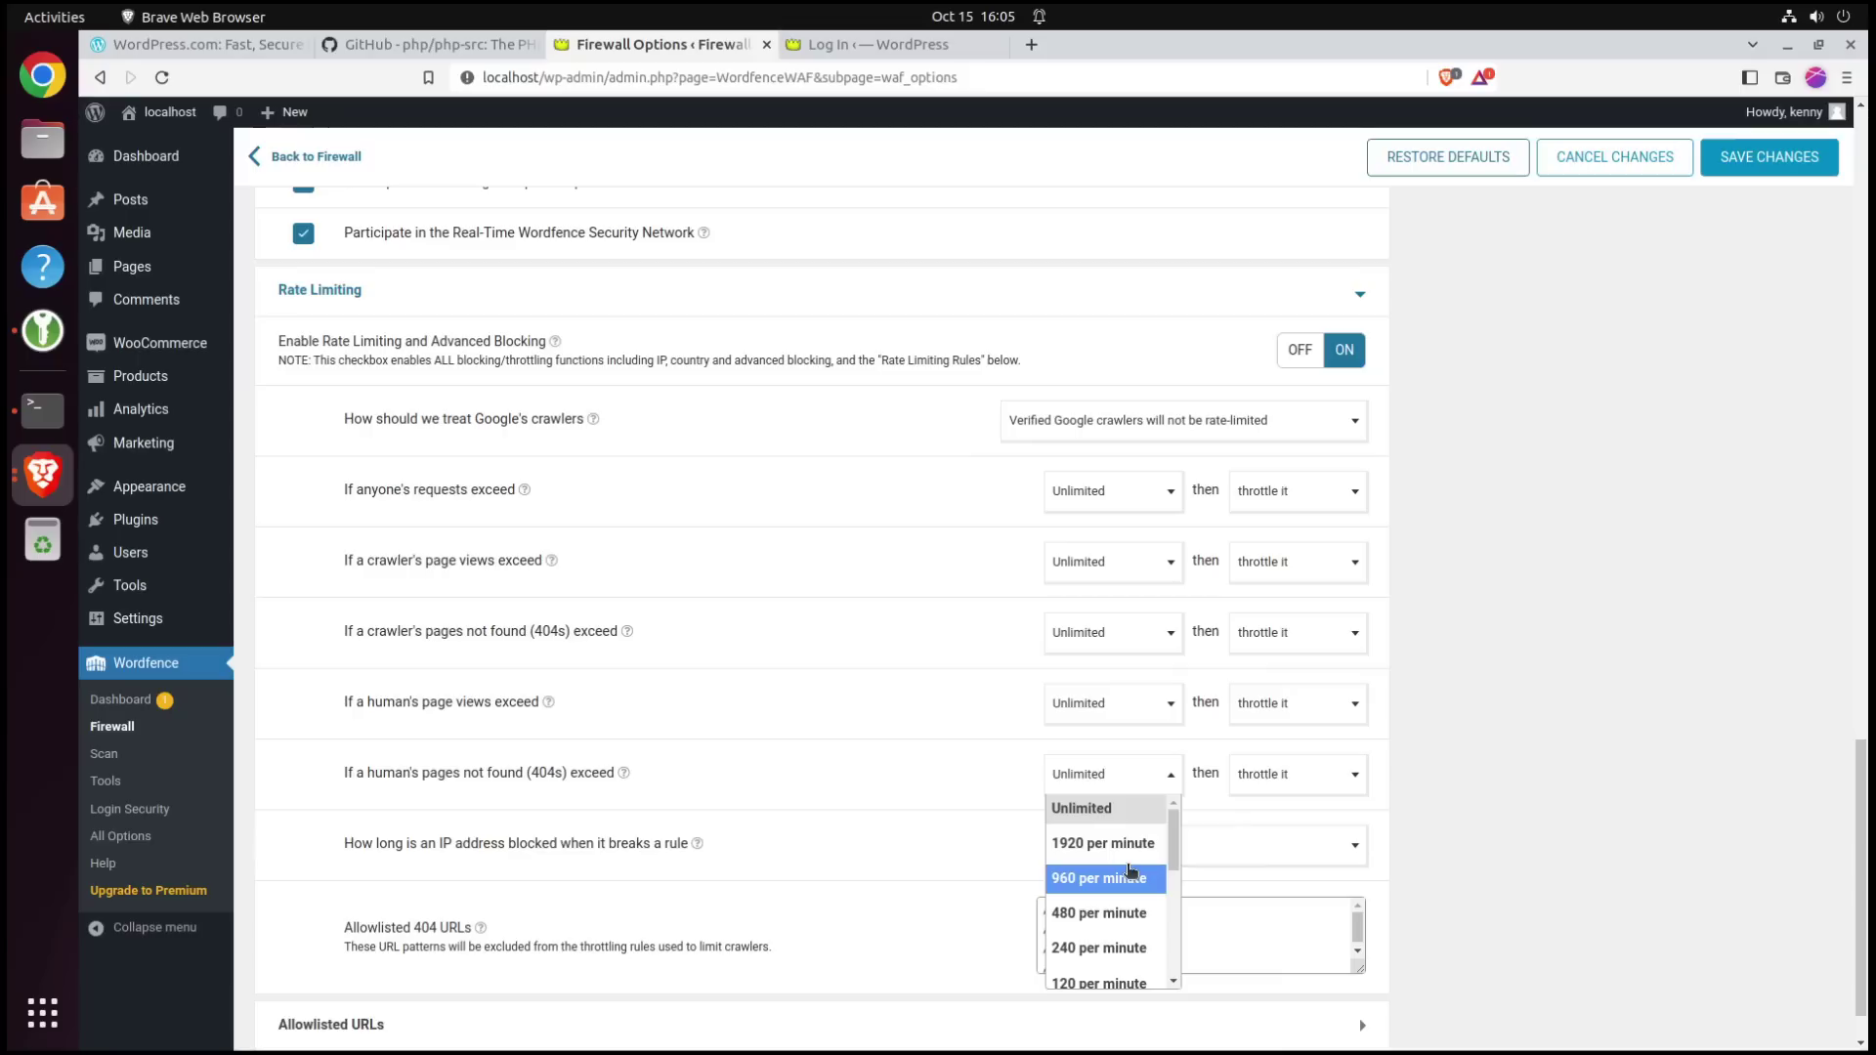
left_click(1130, 886)
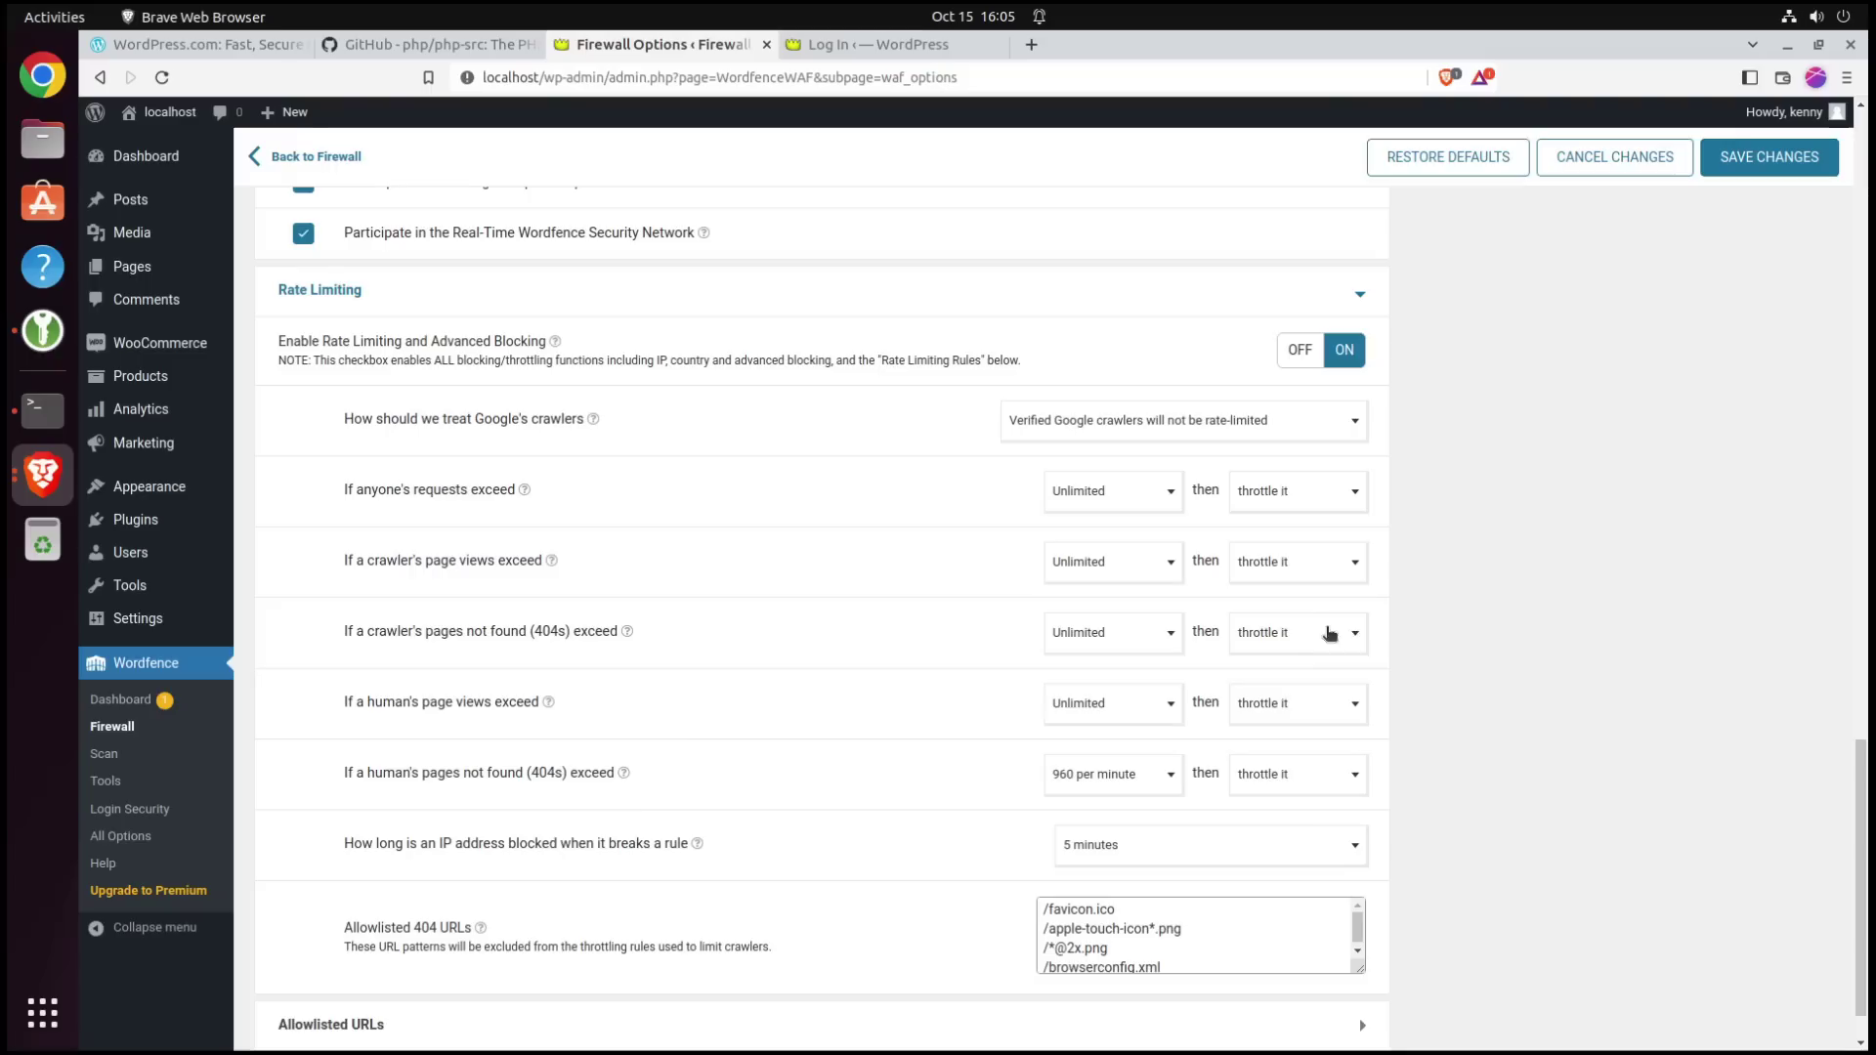
scroll(1489, 723, "up", 1)
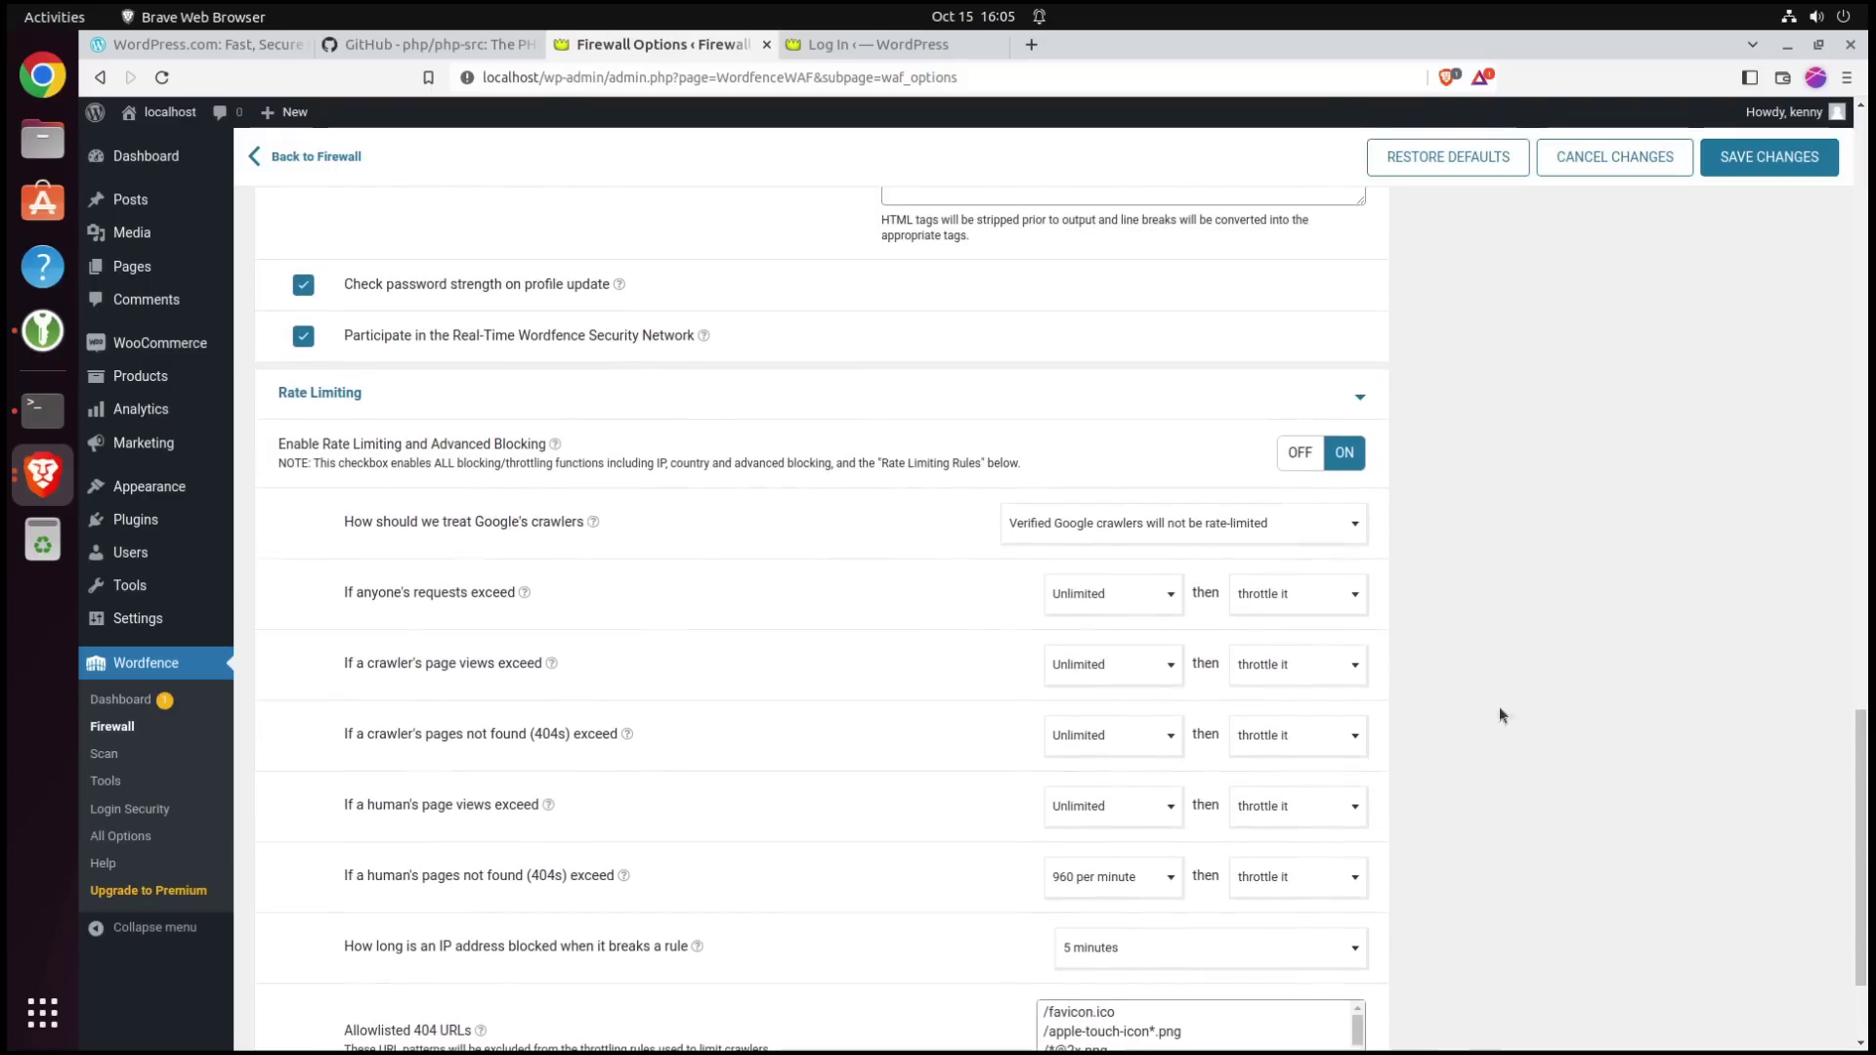
left_click(1775, 173)
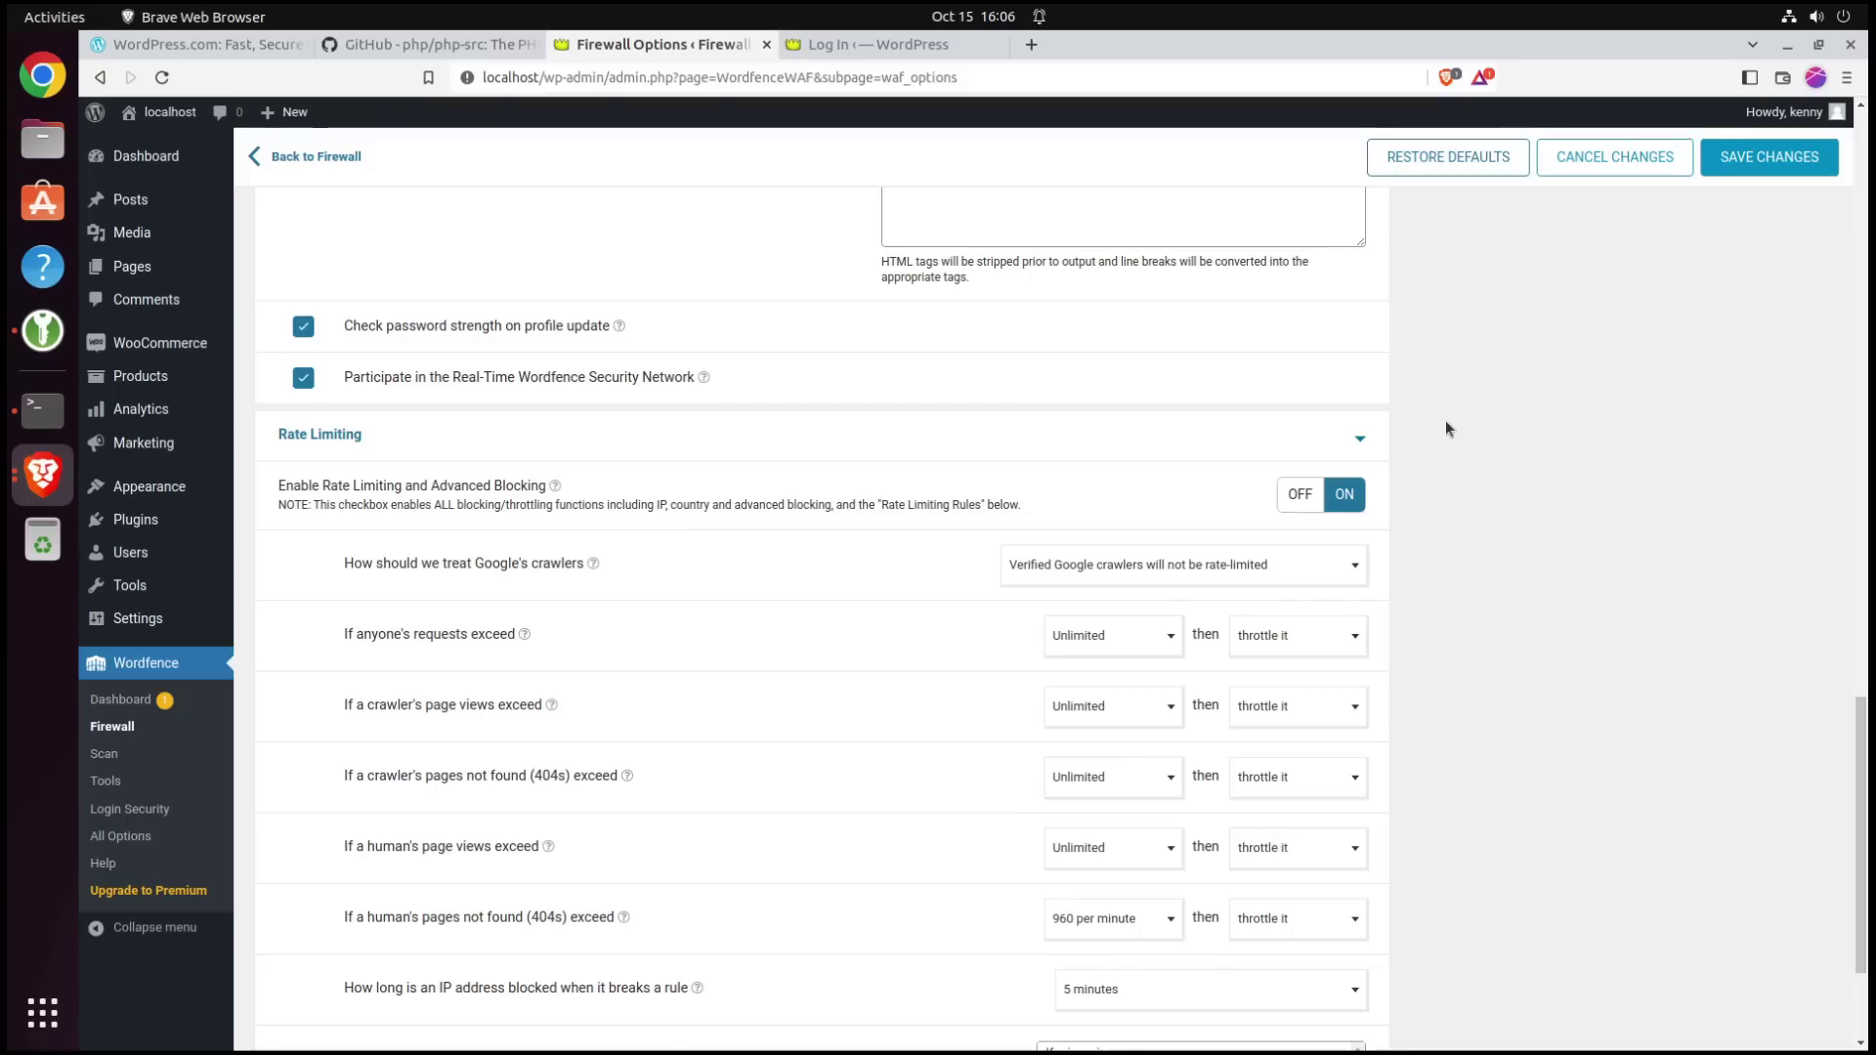
Open Settings > WPS Hide Login, then copy the test entry's random password from KeePassXC
mouse_move(147, 620)
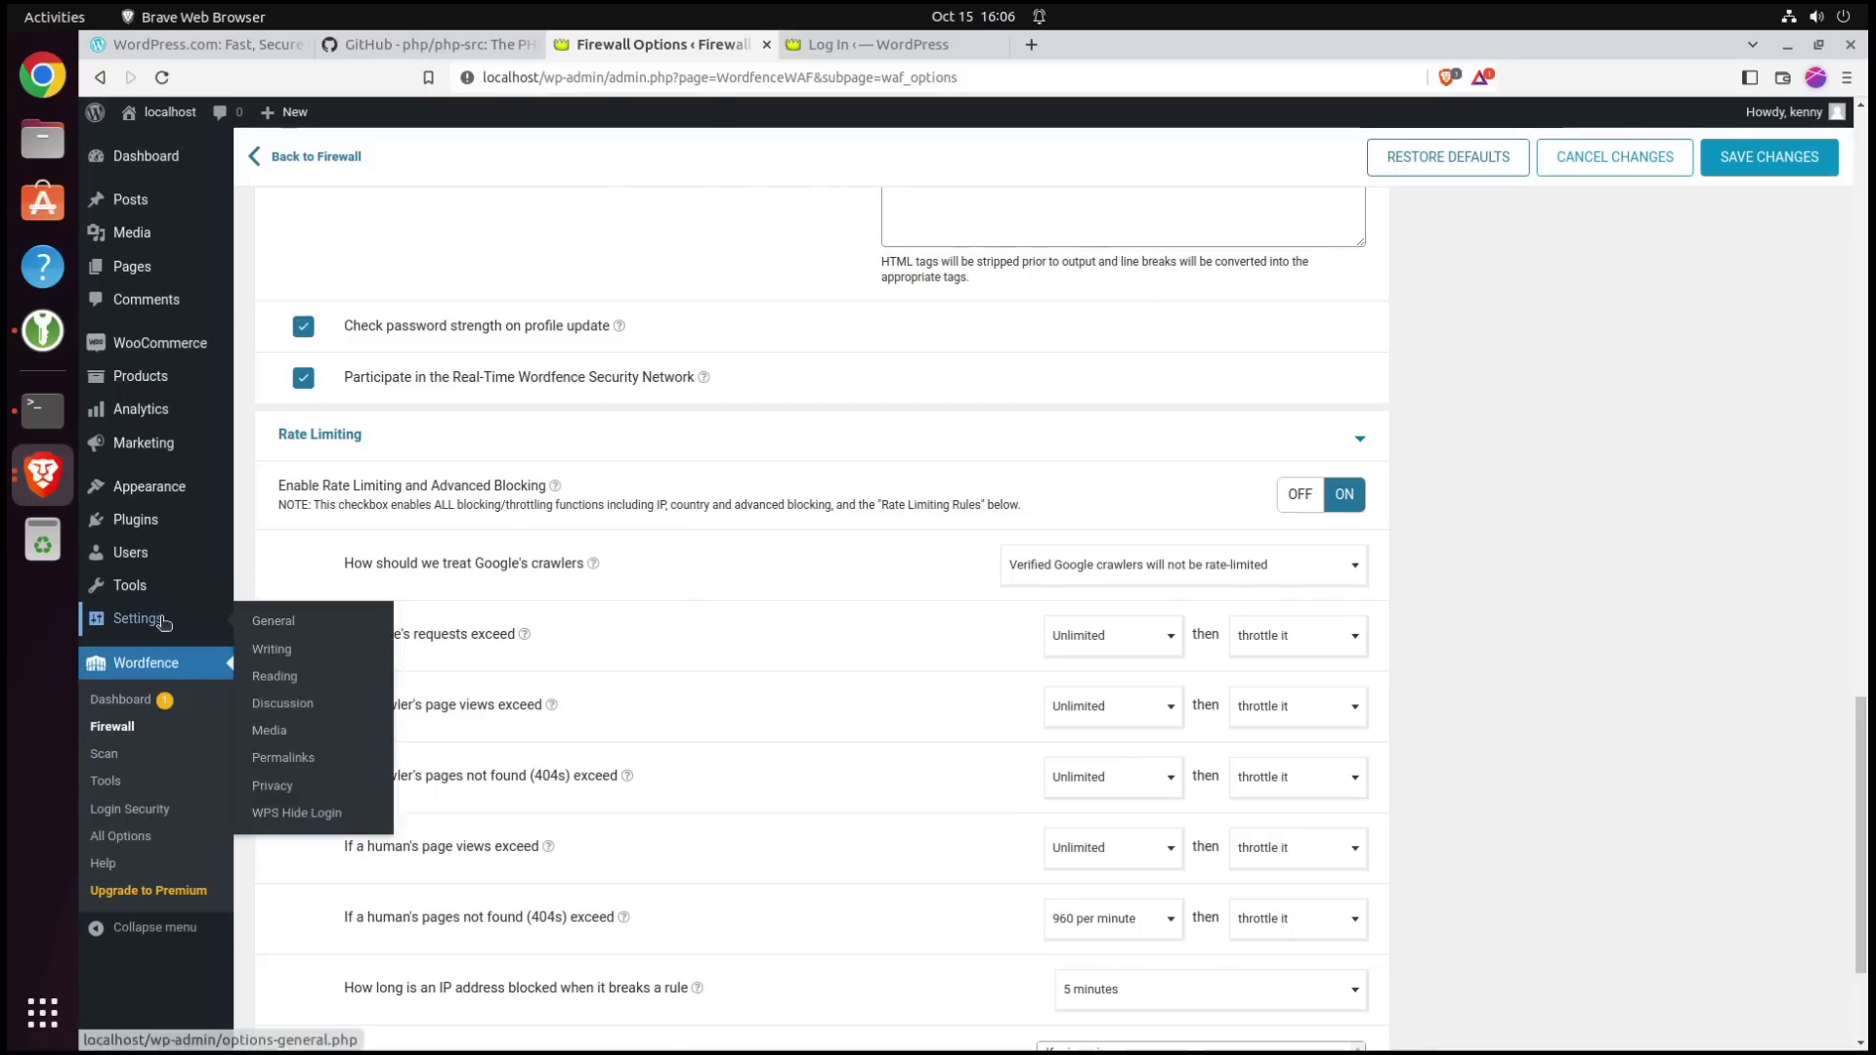
left_click(295, 814)
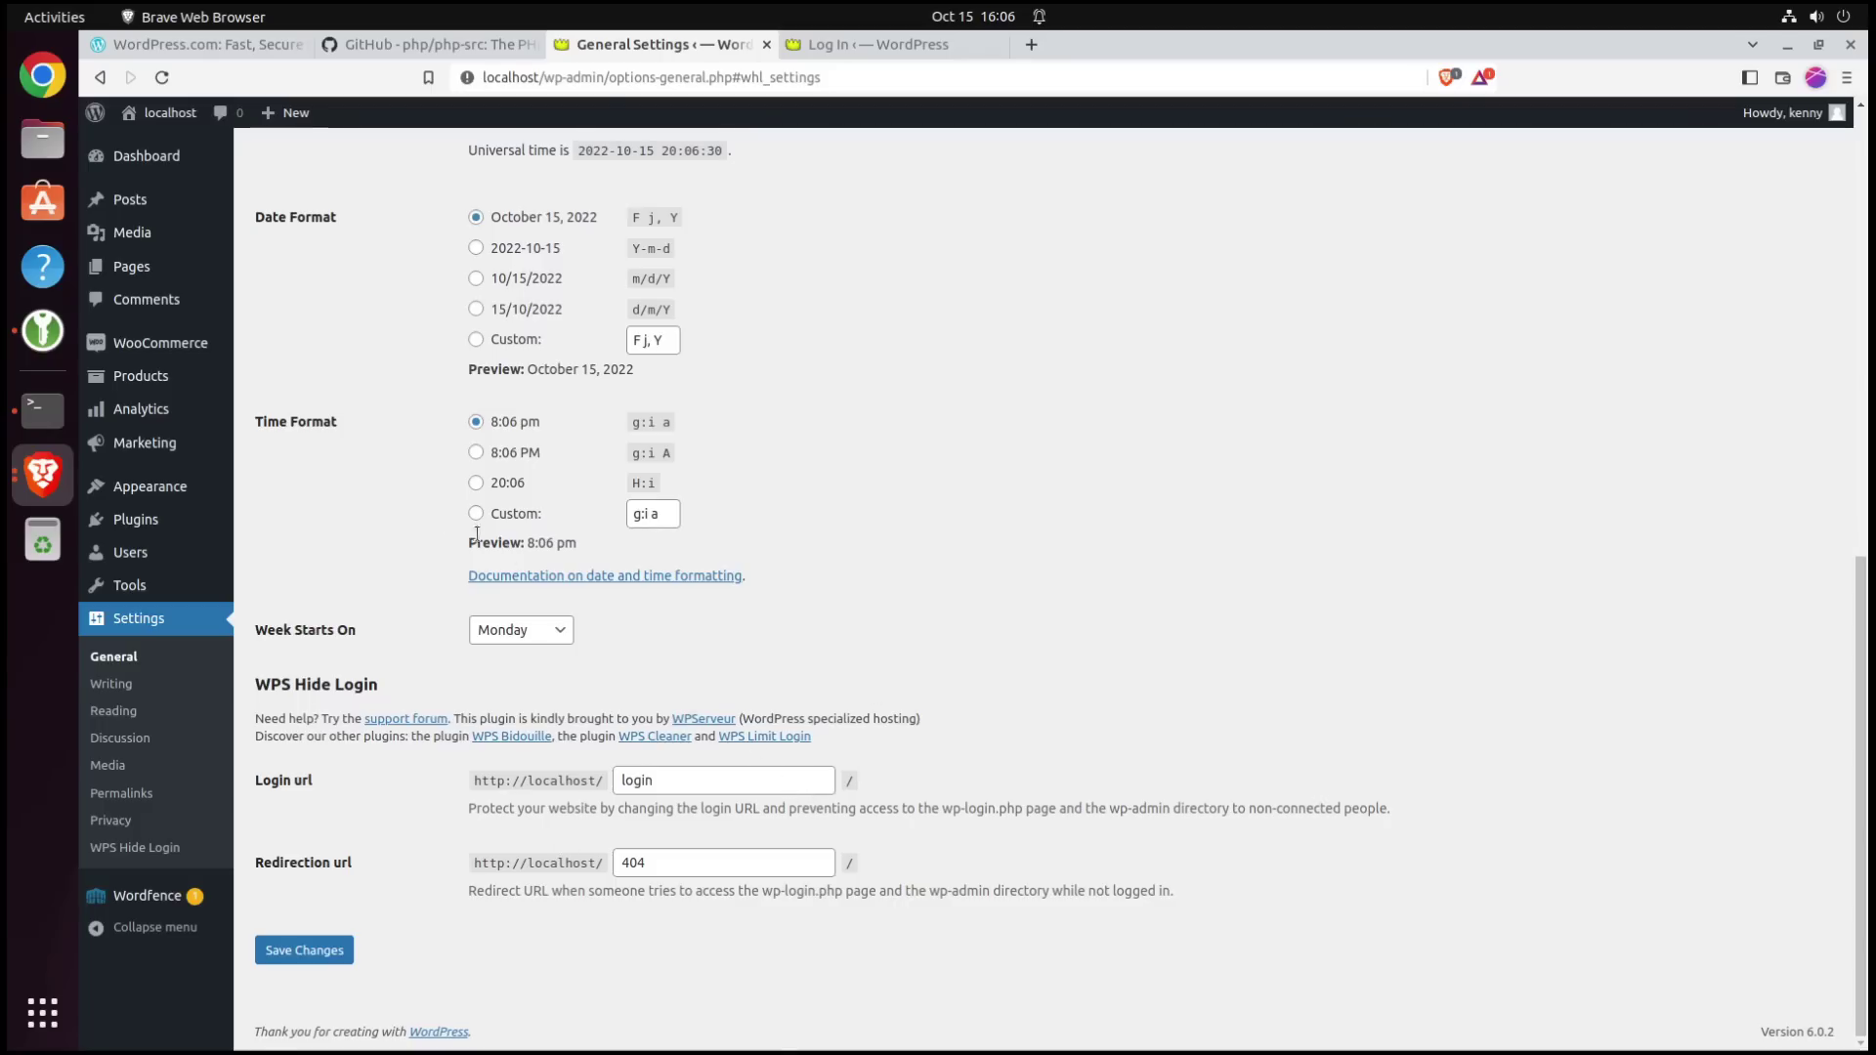
left_click(42, 330)
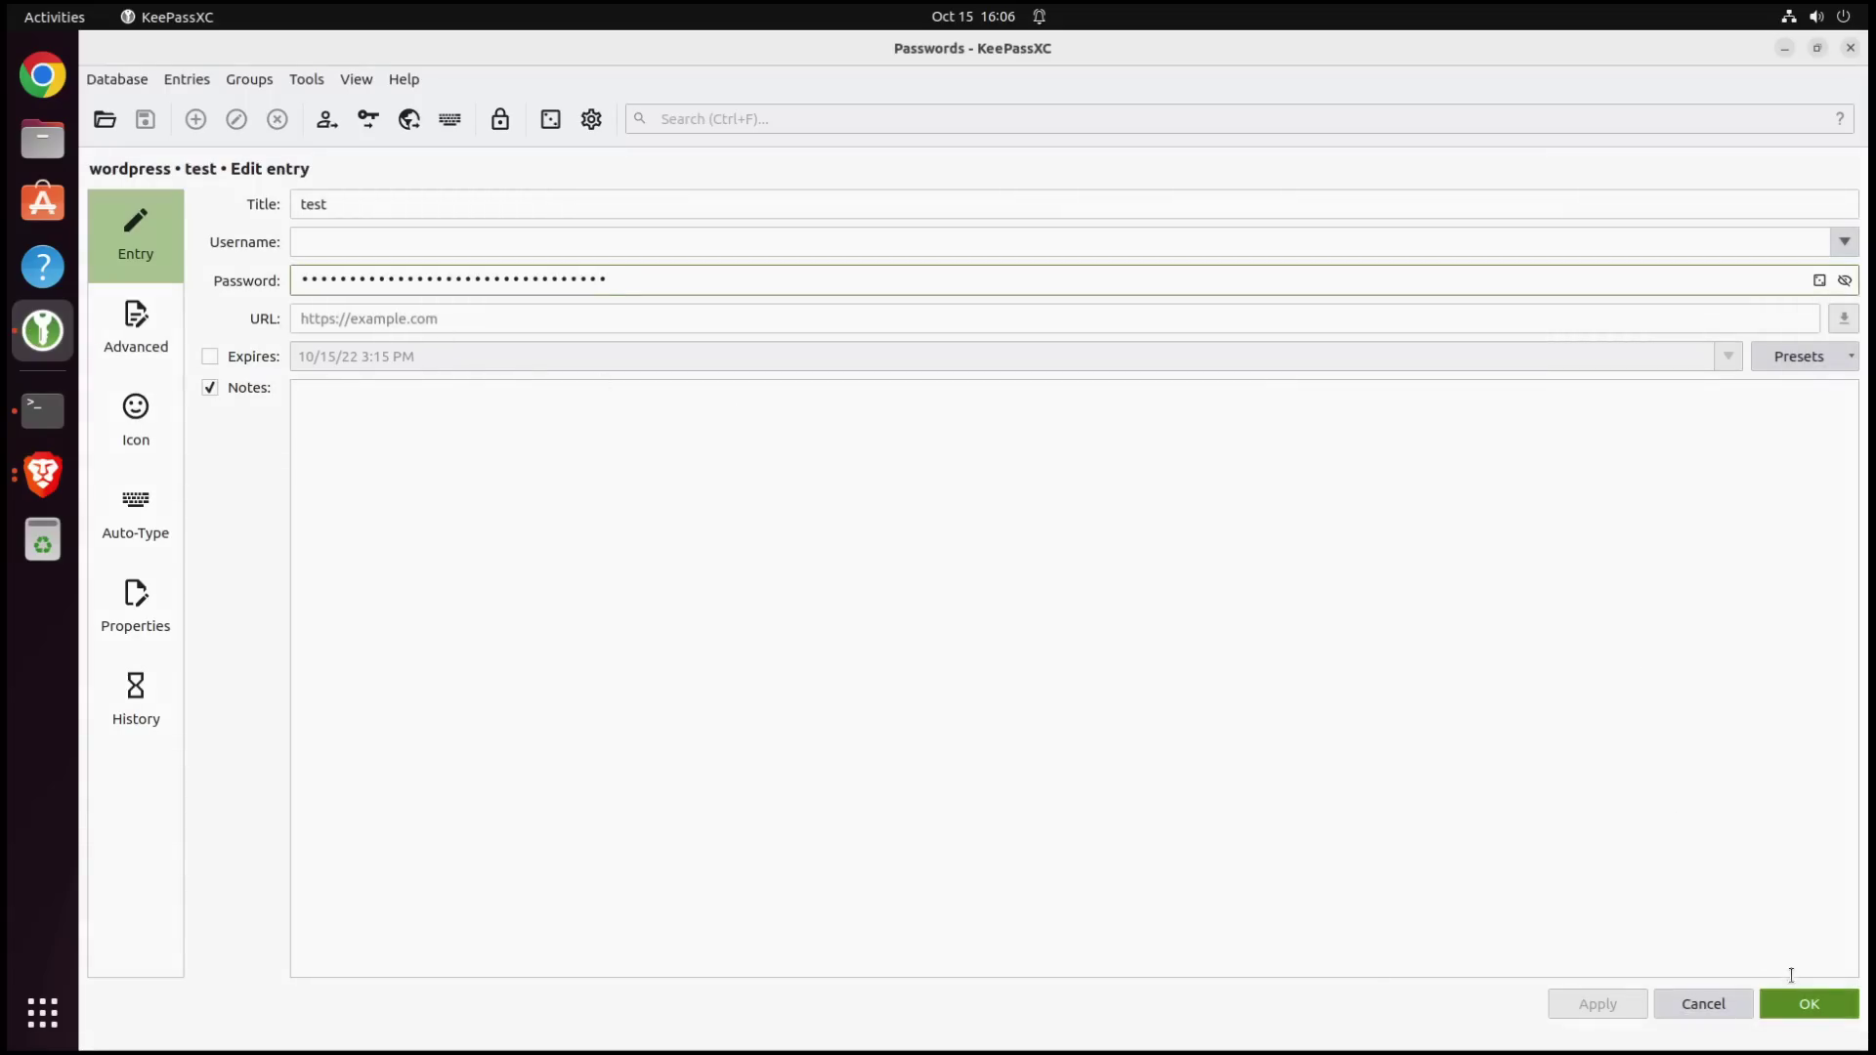
left_click(1813, 1011)
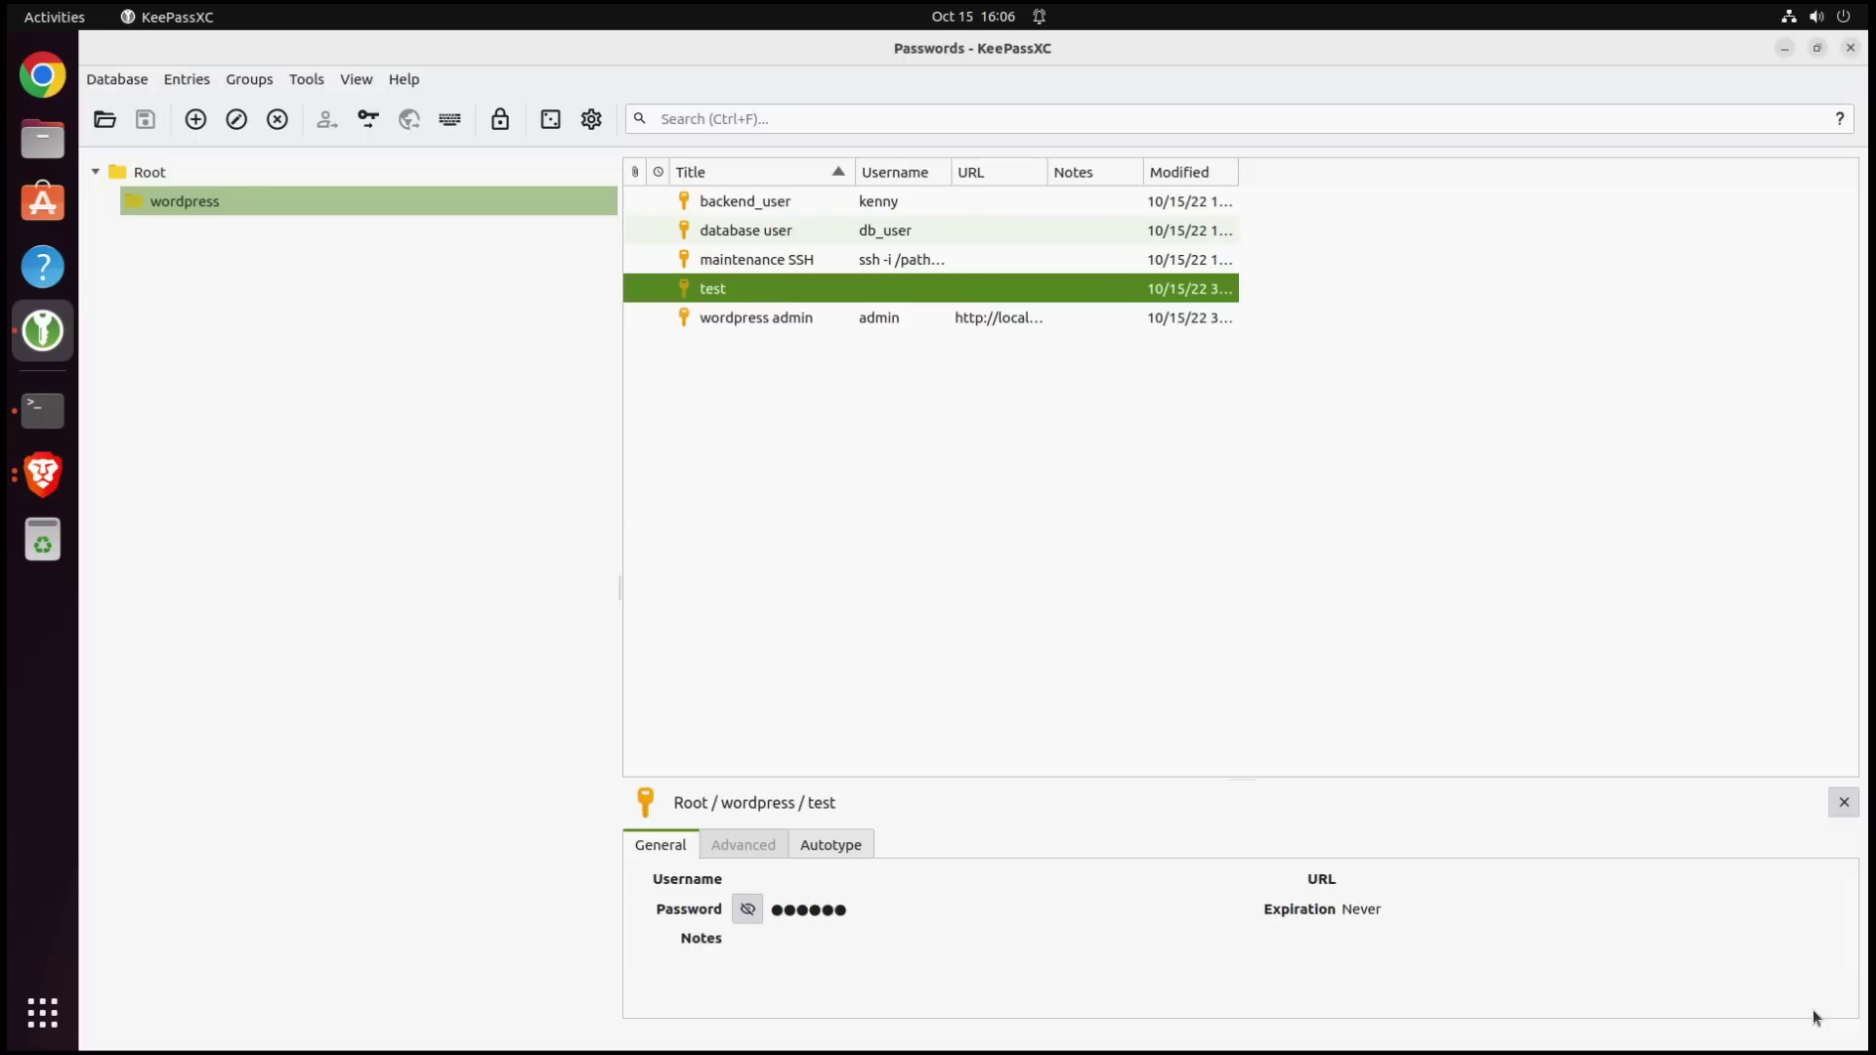
key("ctrl+c")
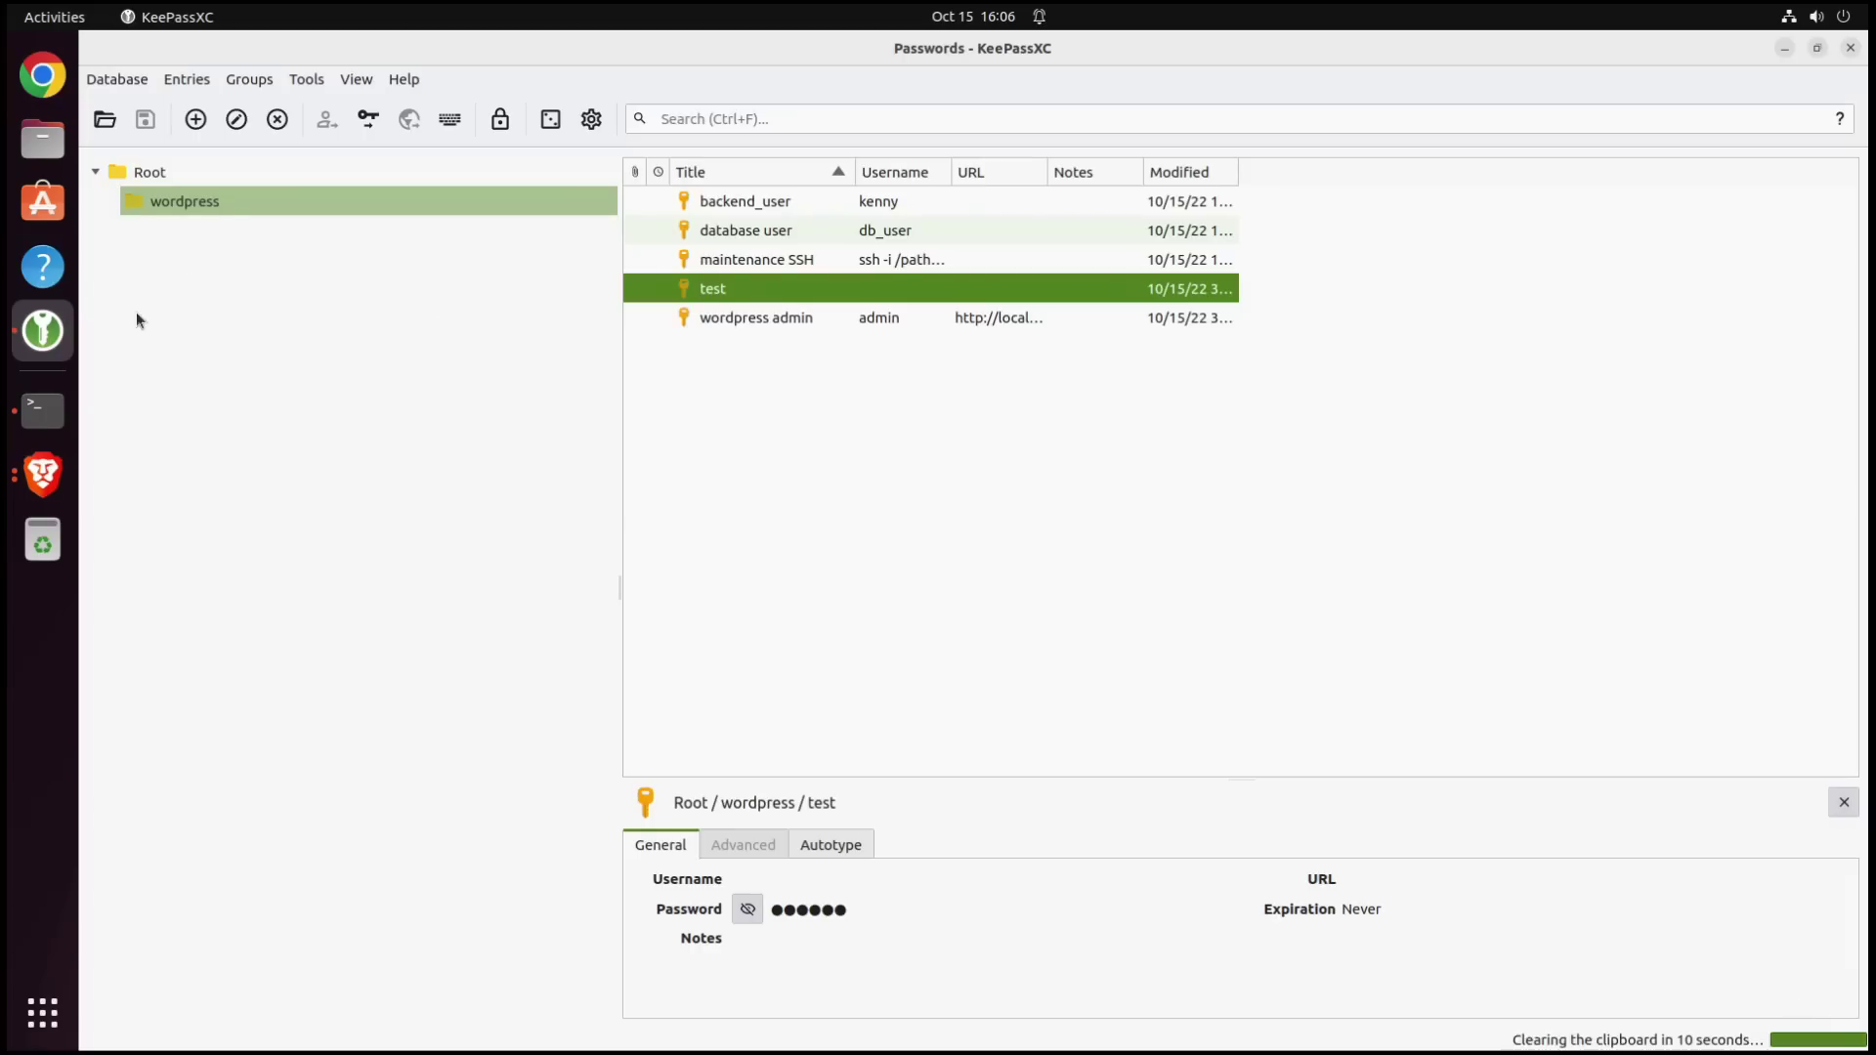
Replace the 'login' slug in the Login url field with the copied random string and save
left_click(42, 474)
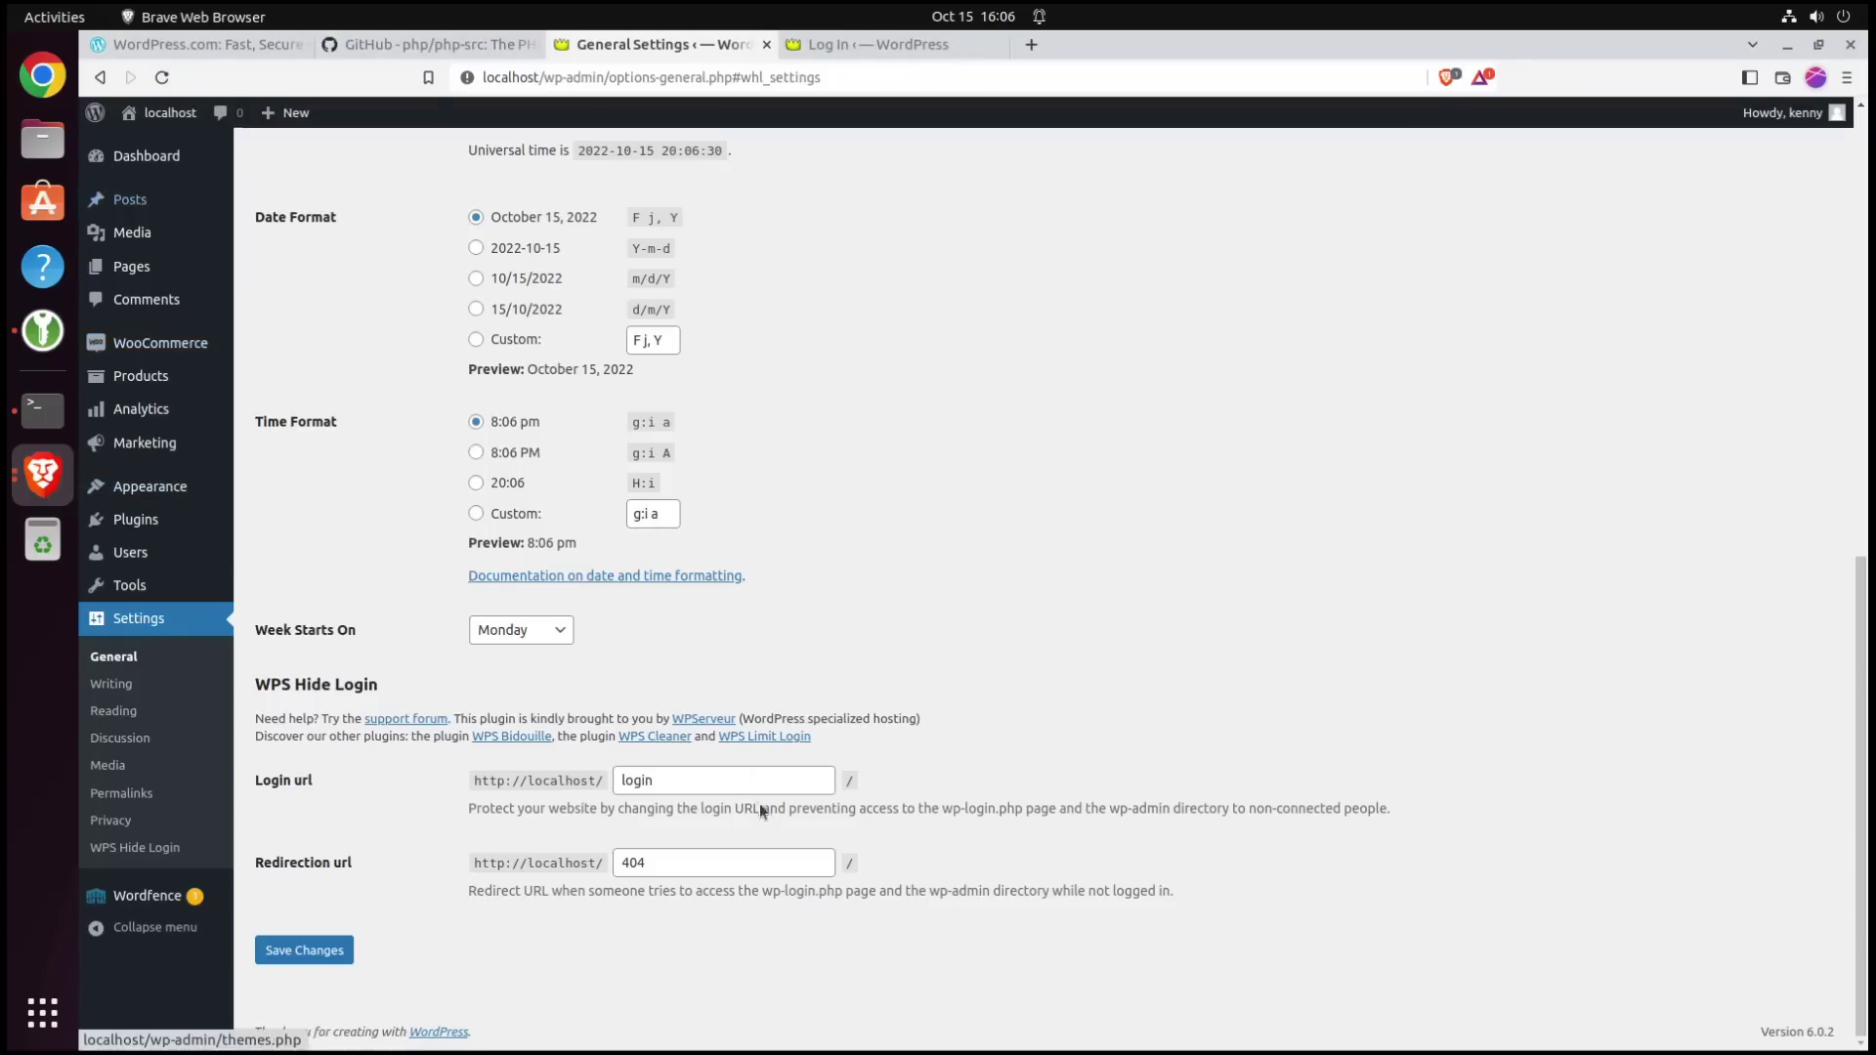
double_click(684, 780)
key("ctrl+v")
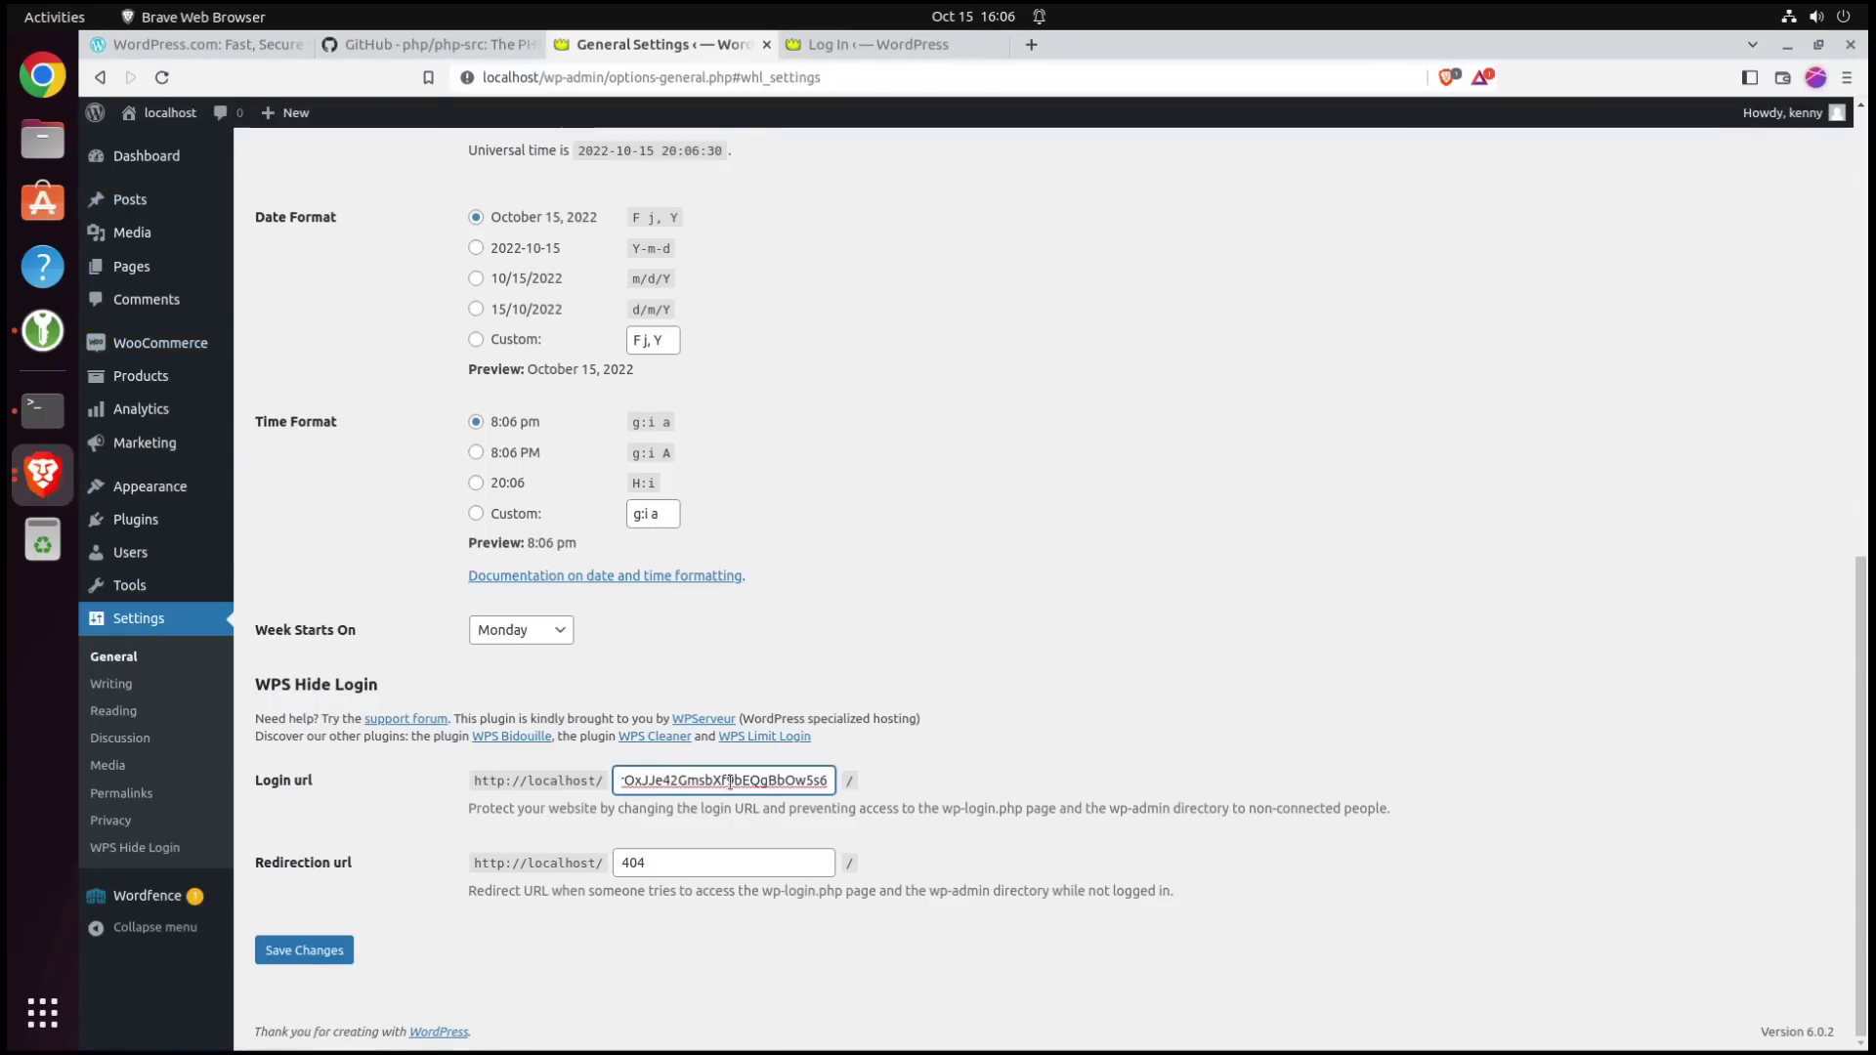
left_click_drag(685, 780, 618, 780)
left_click(653, 780)
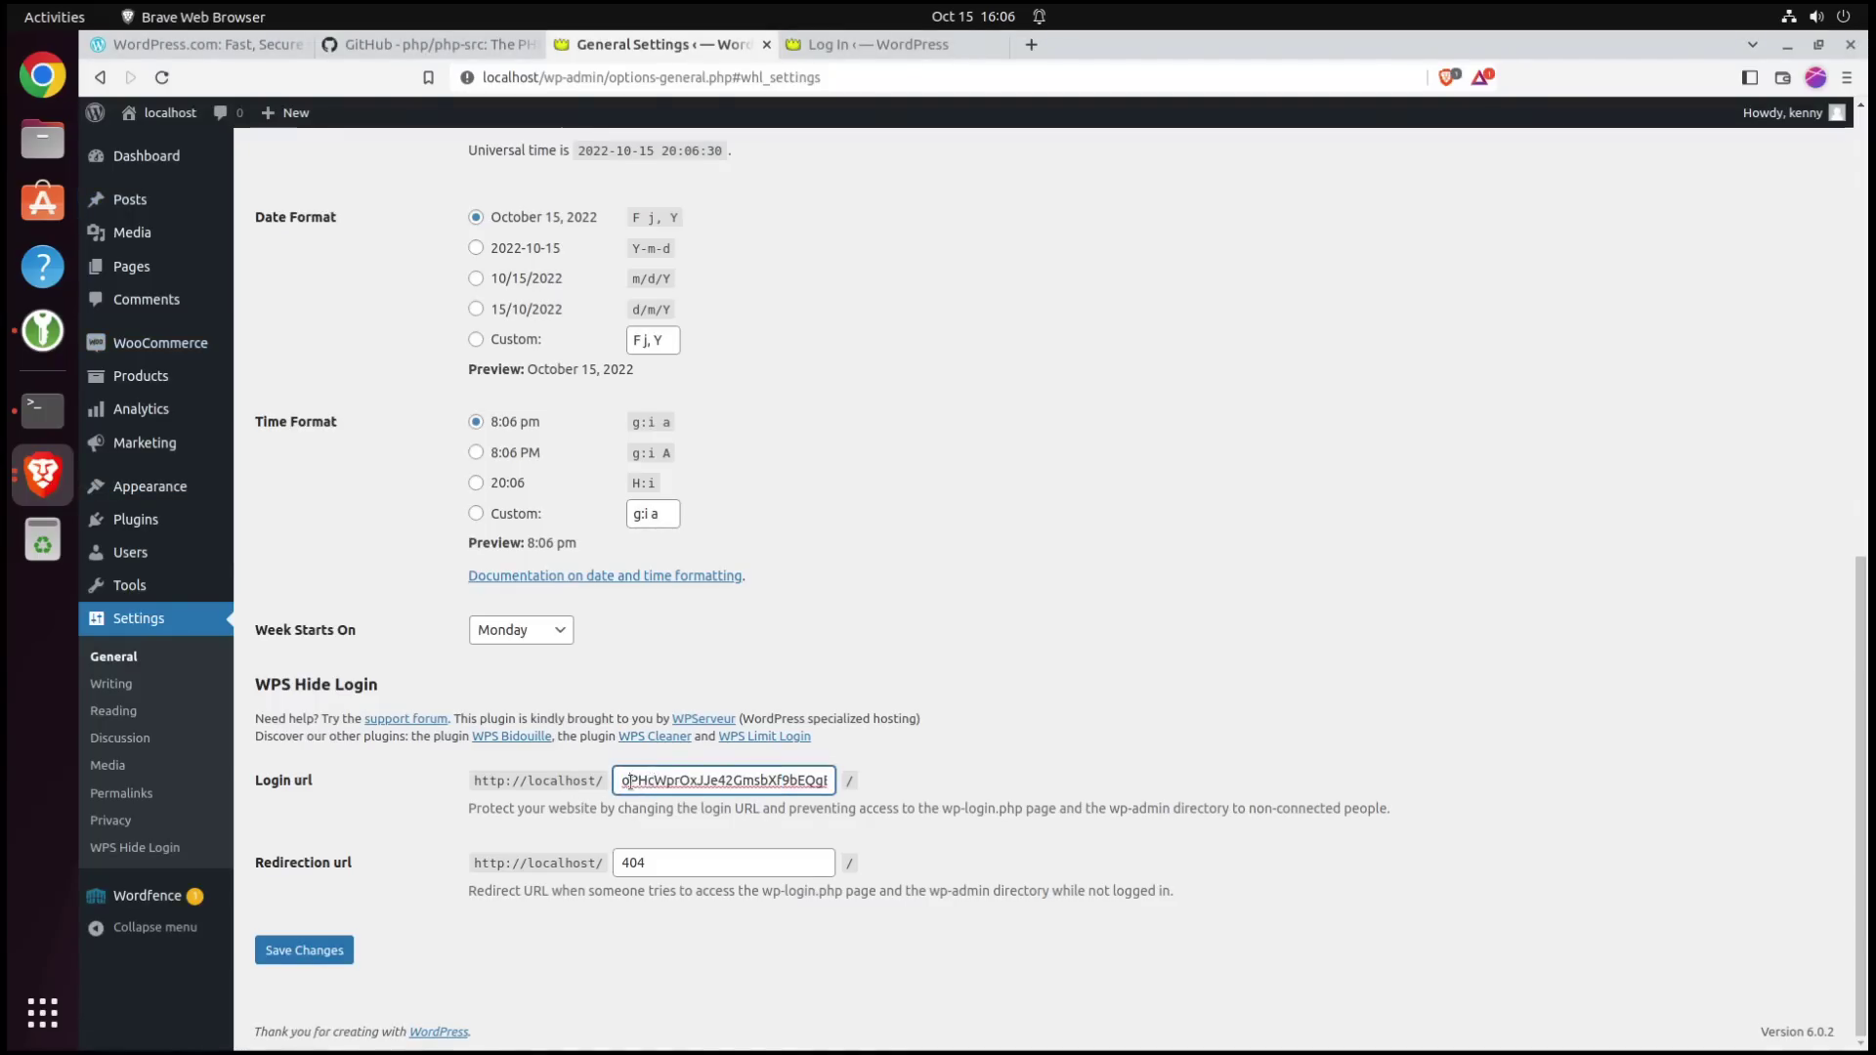
left_click_drag(630, 779, 865, 794)
left_click(817, 780)
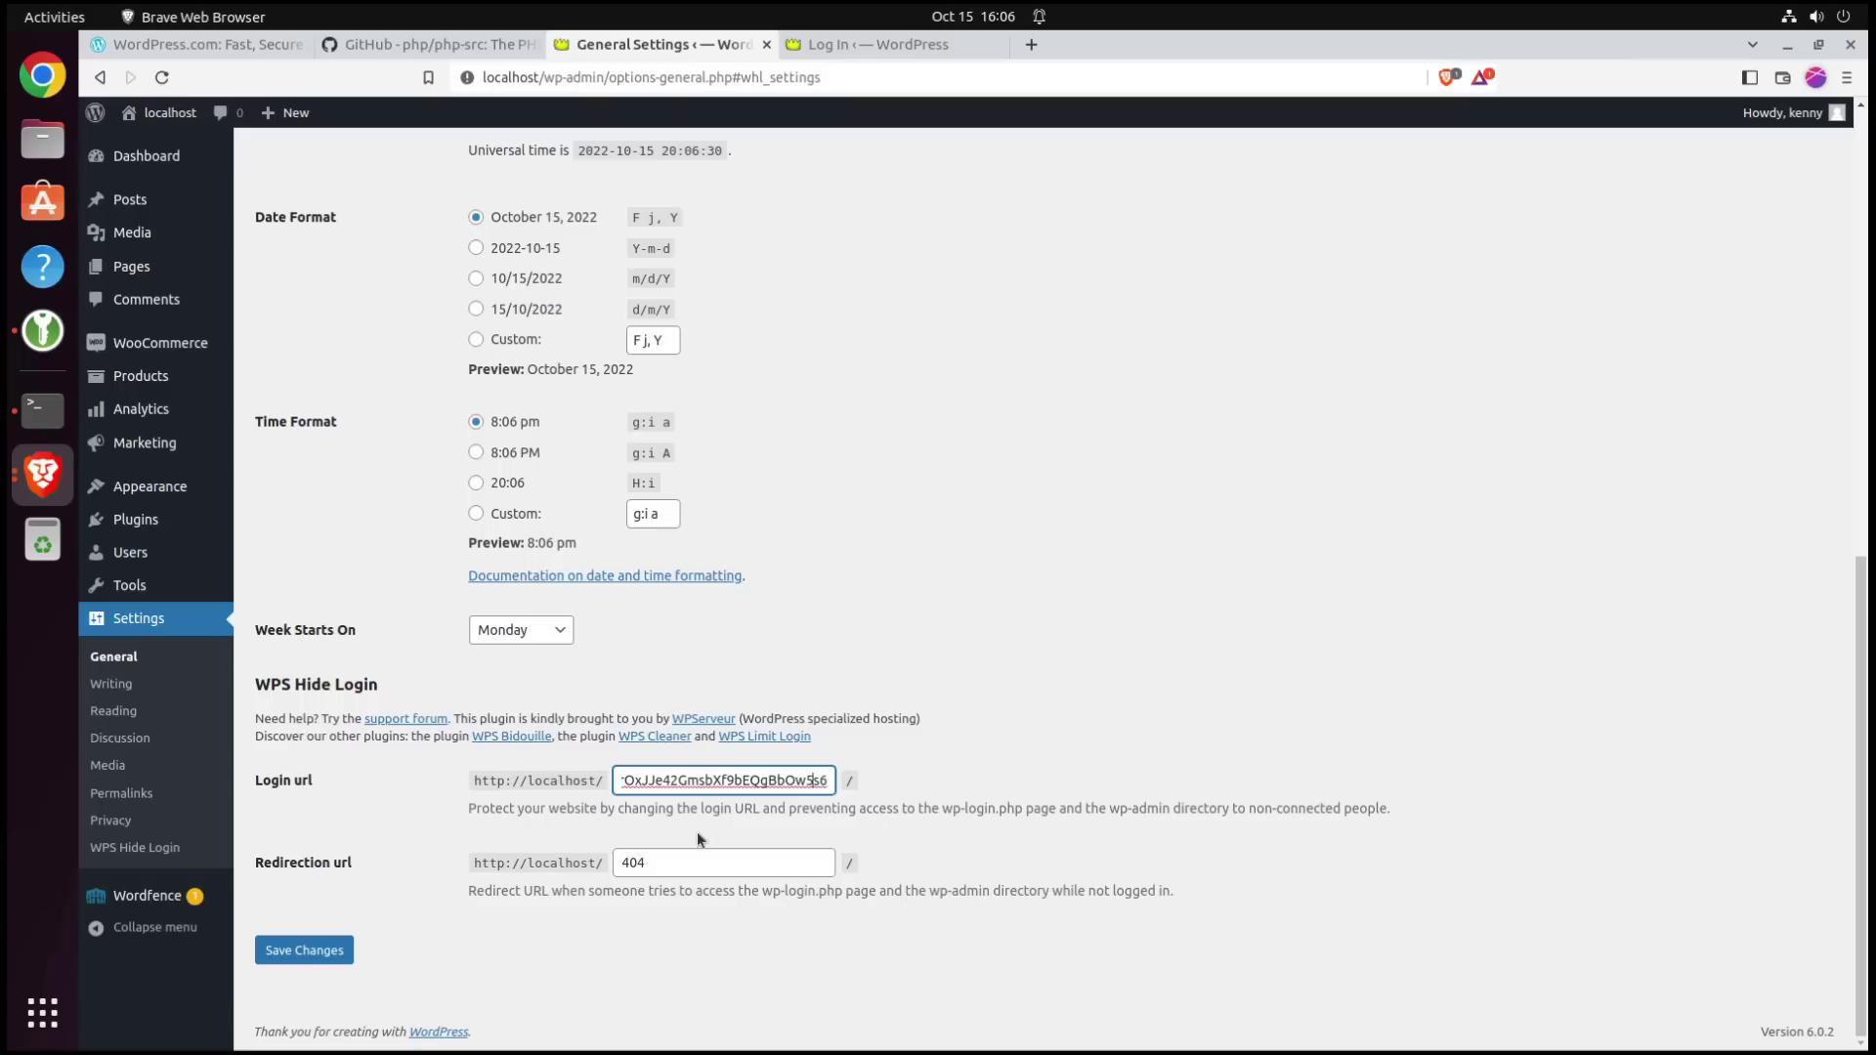
left_click(1115, 779)
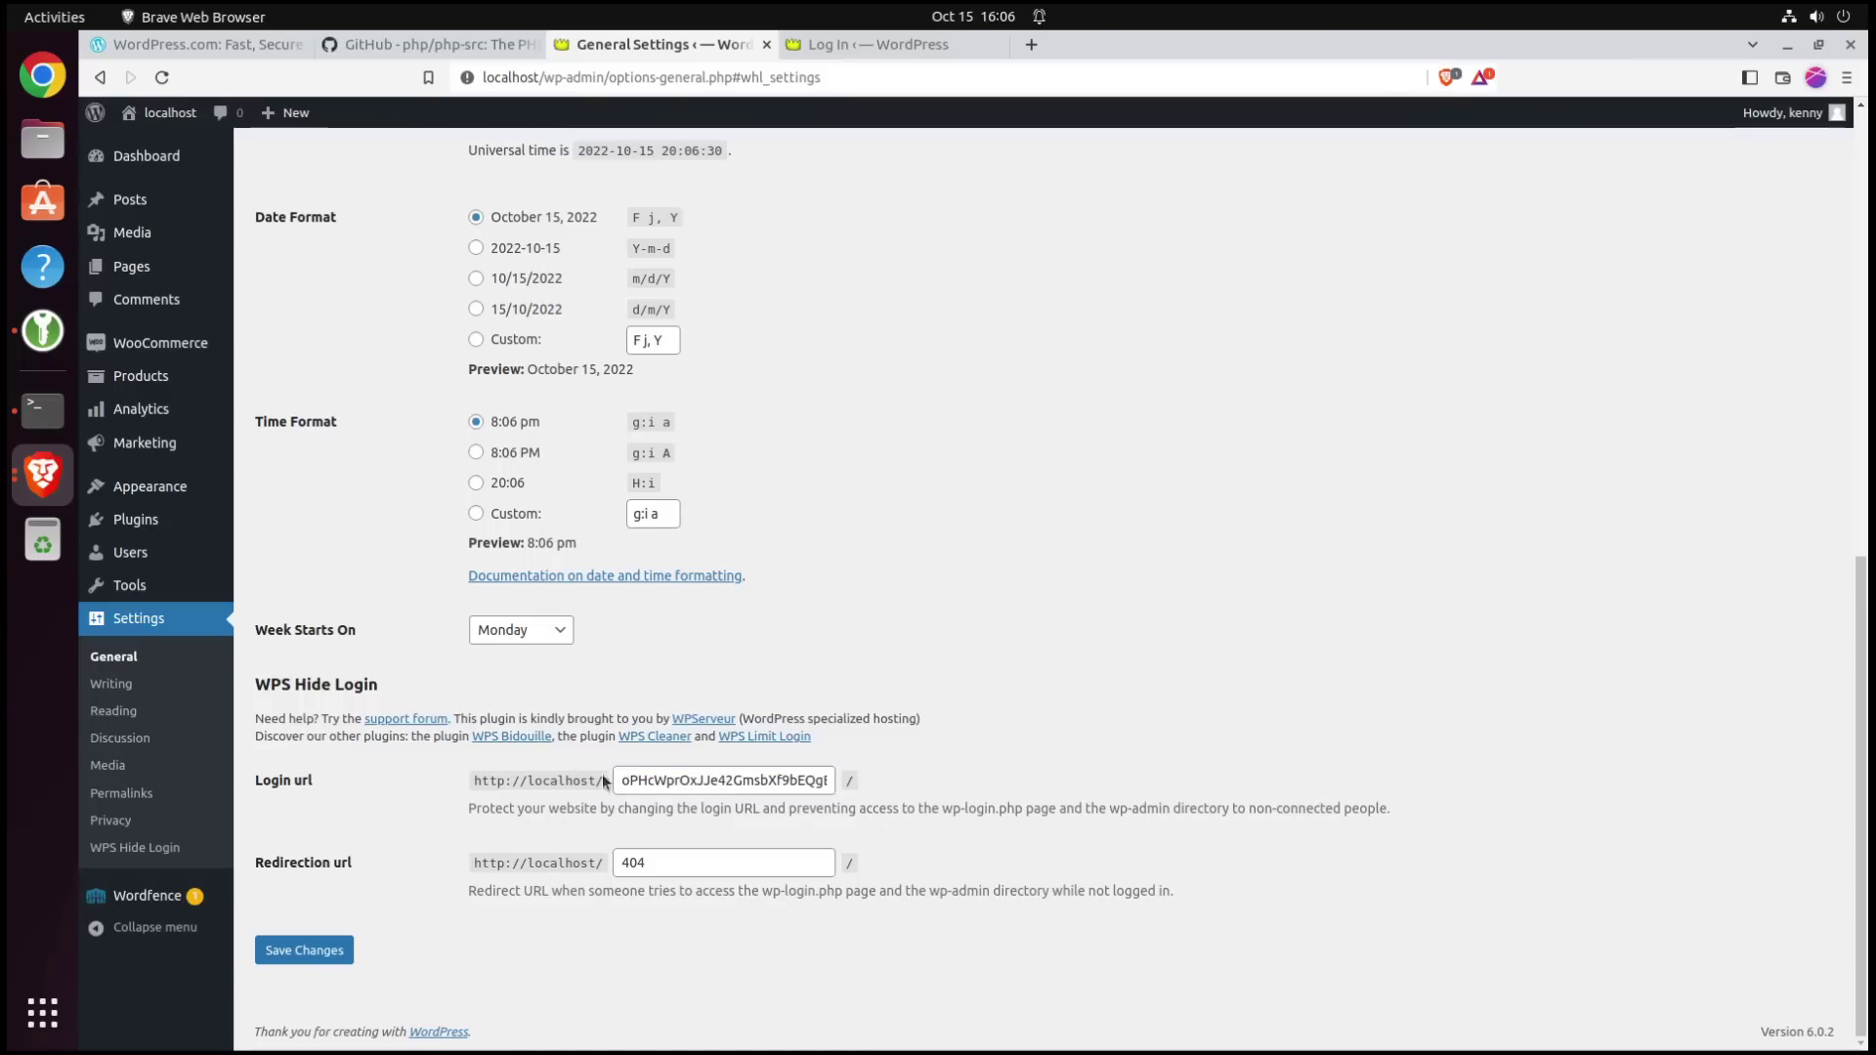
double_click(655, 787)
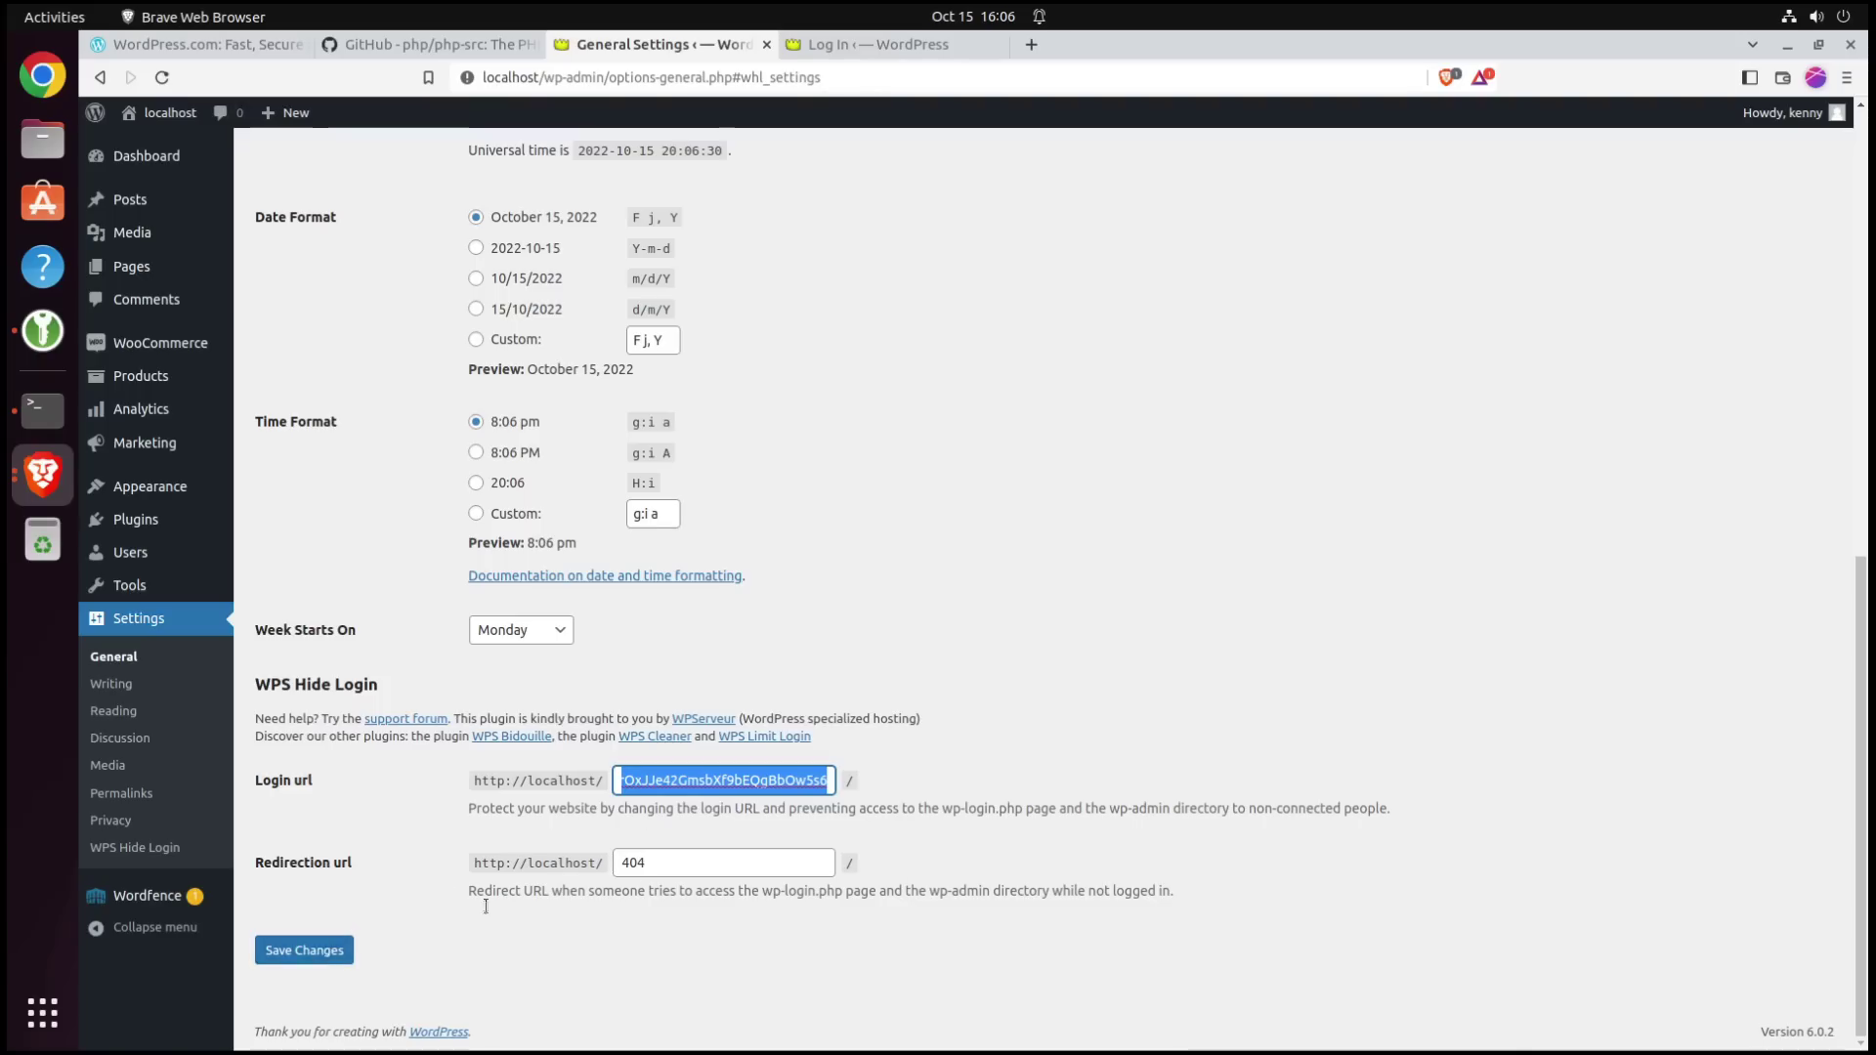
left_click(309, 950)
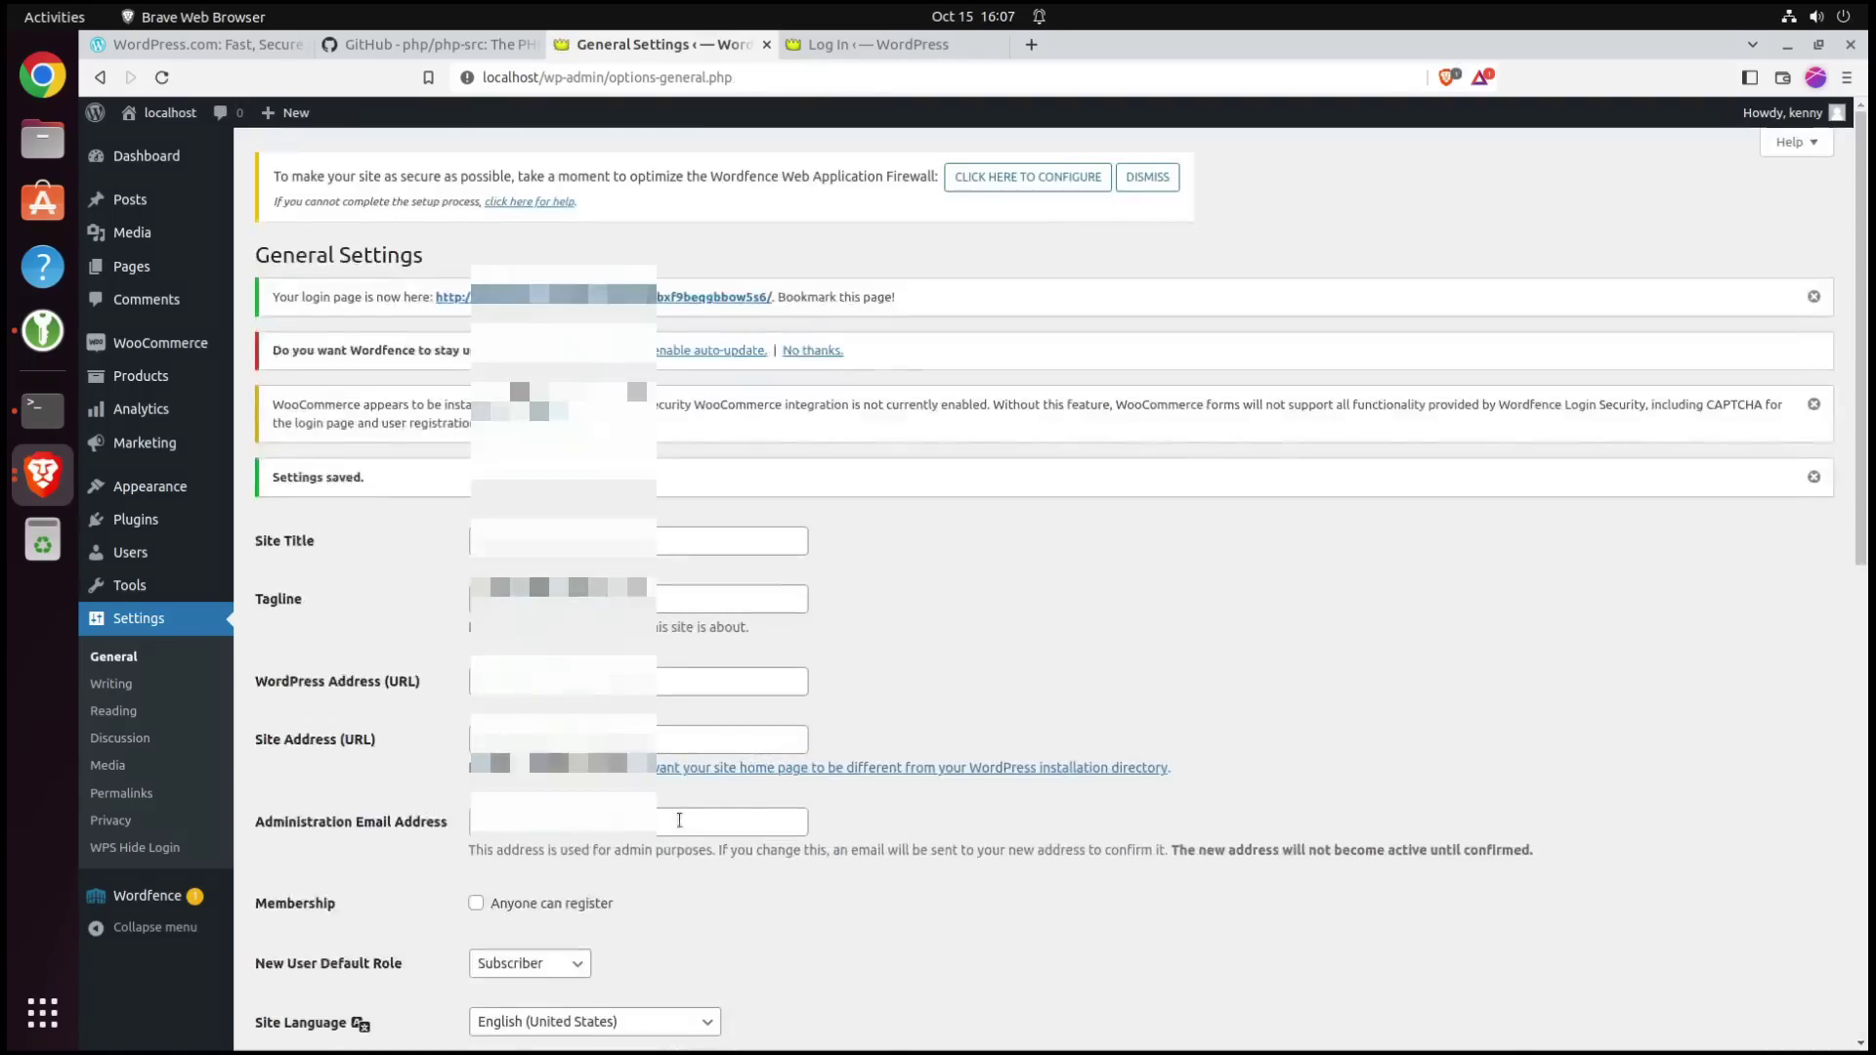
Load the new random-string login address in the old login page tab
scroll(679, 821, "down", 10)
left_click(829, 46)
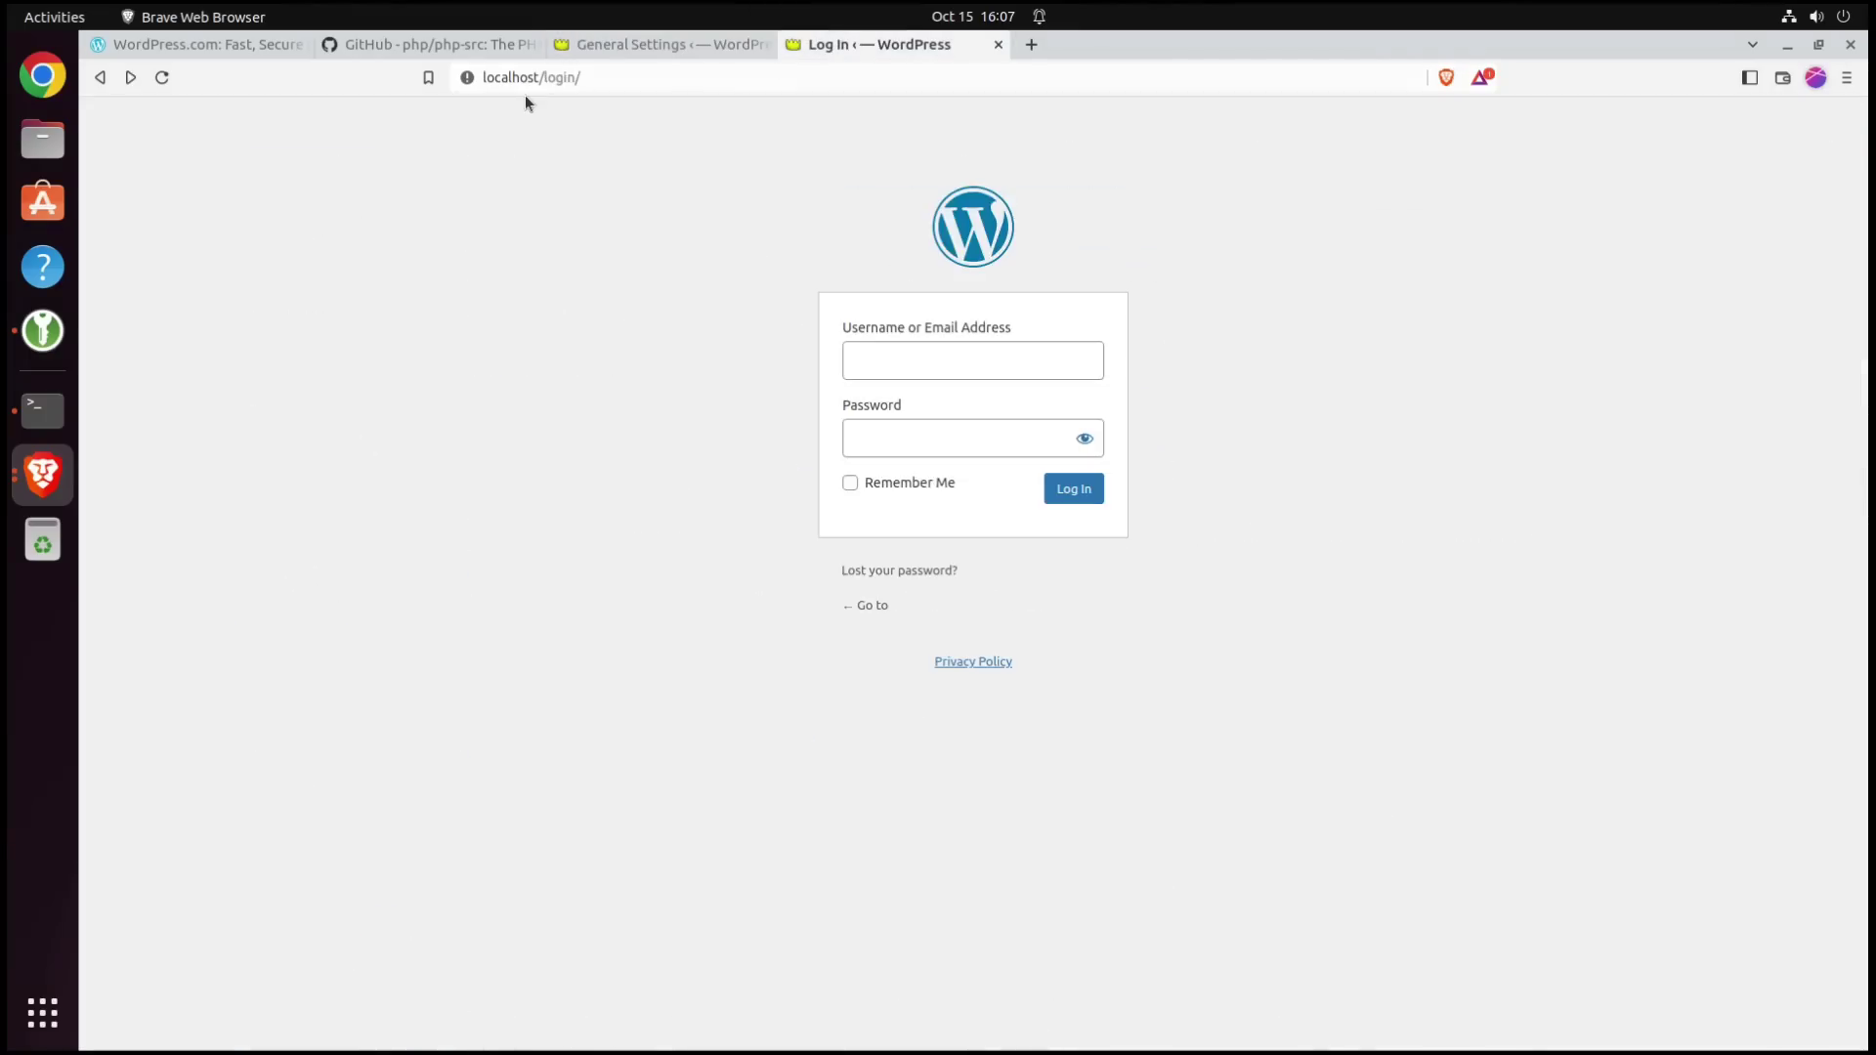
key("F5")
left_click(564, 78)
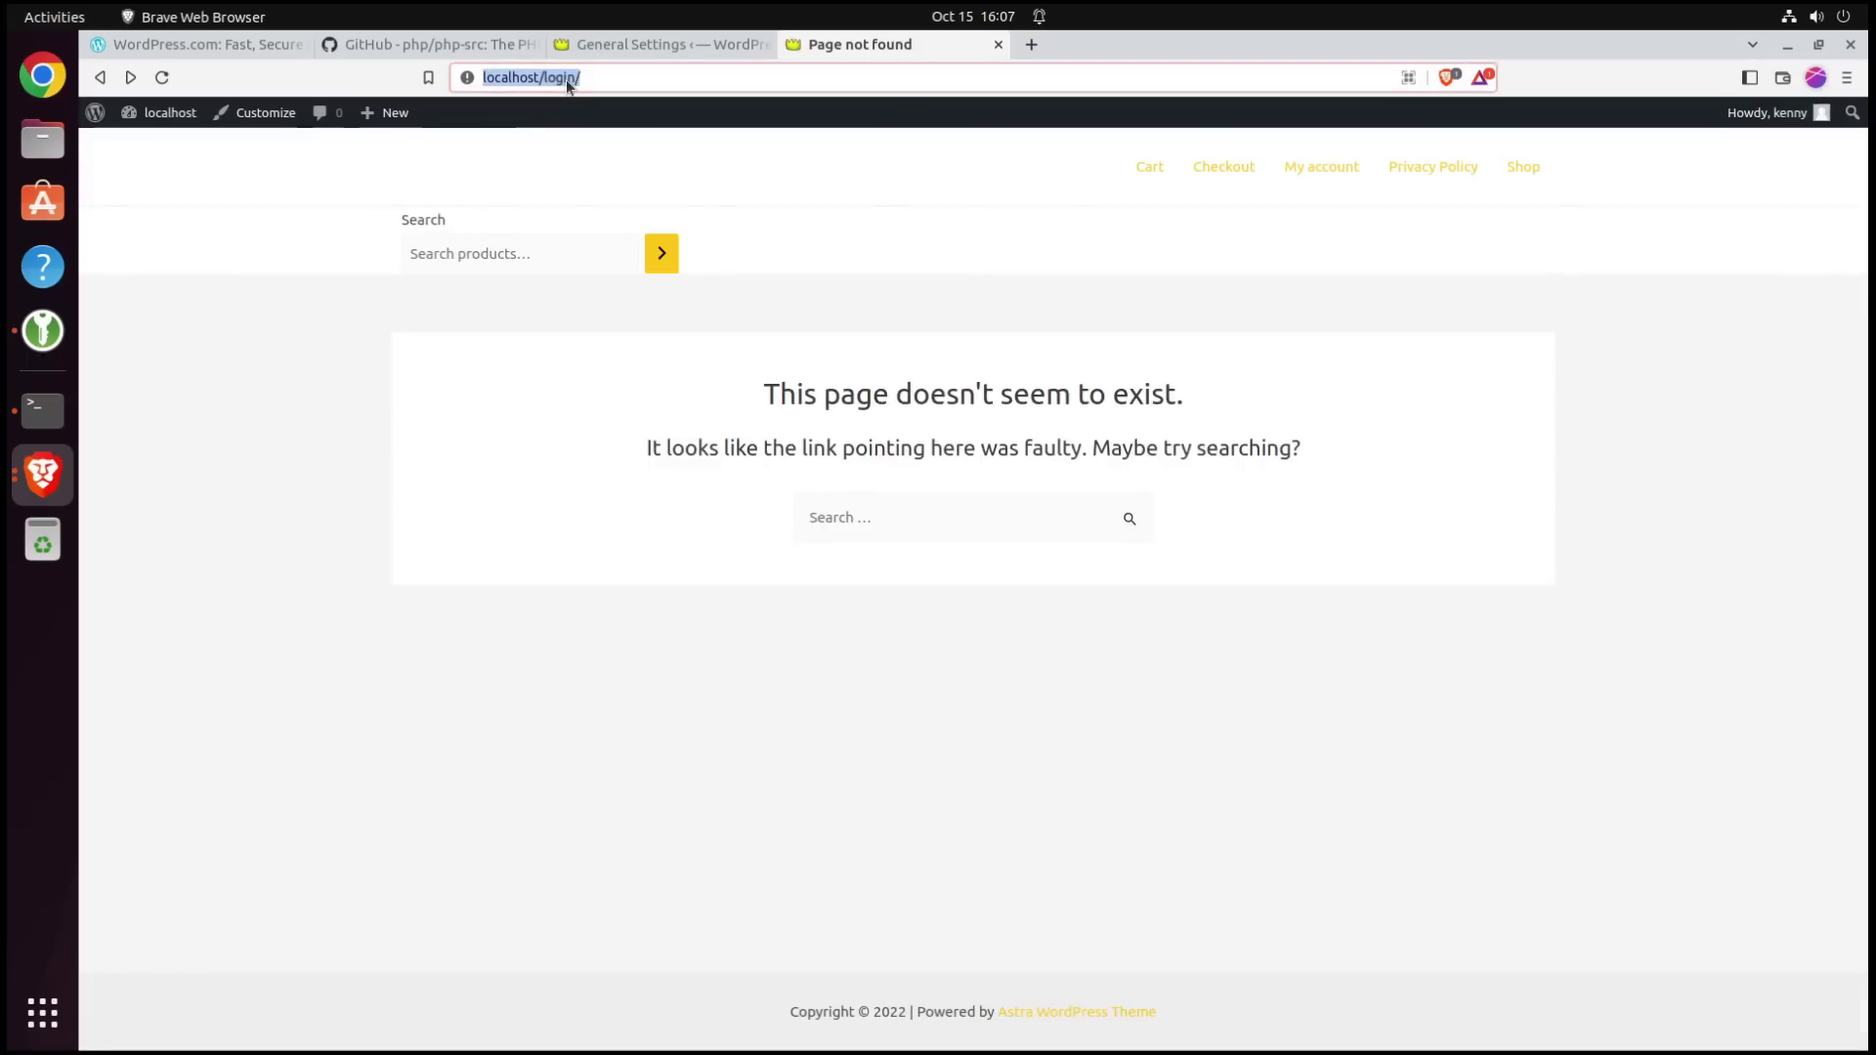
double_click(565, 78)
key("ctrl+v")
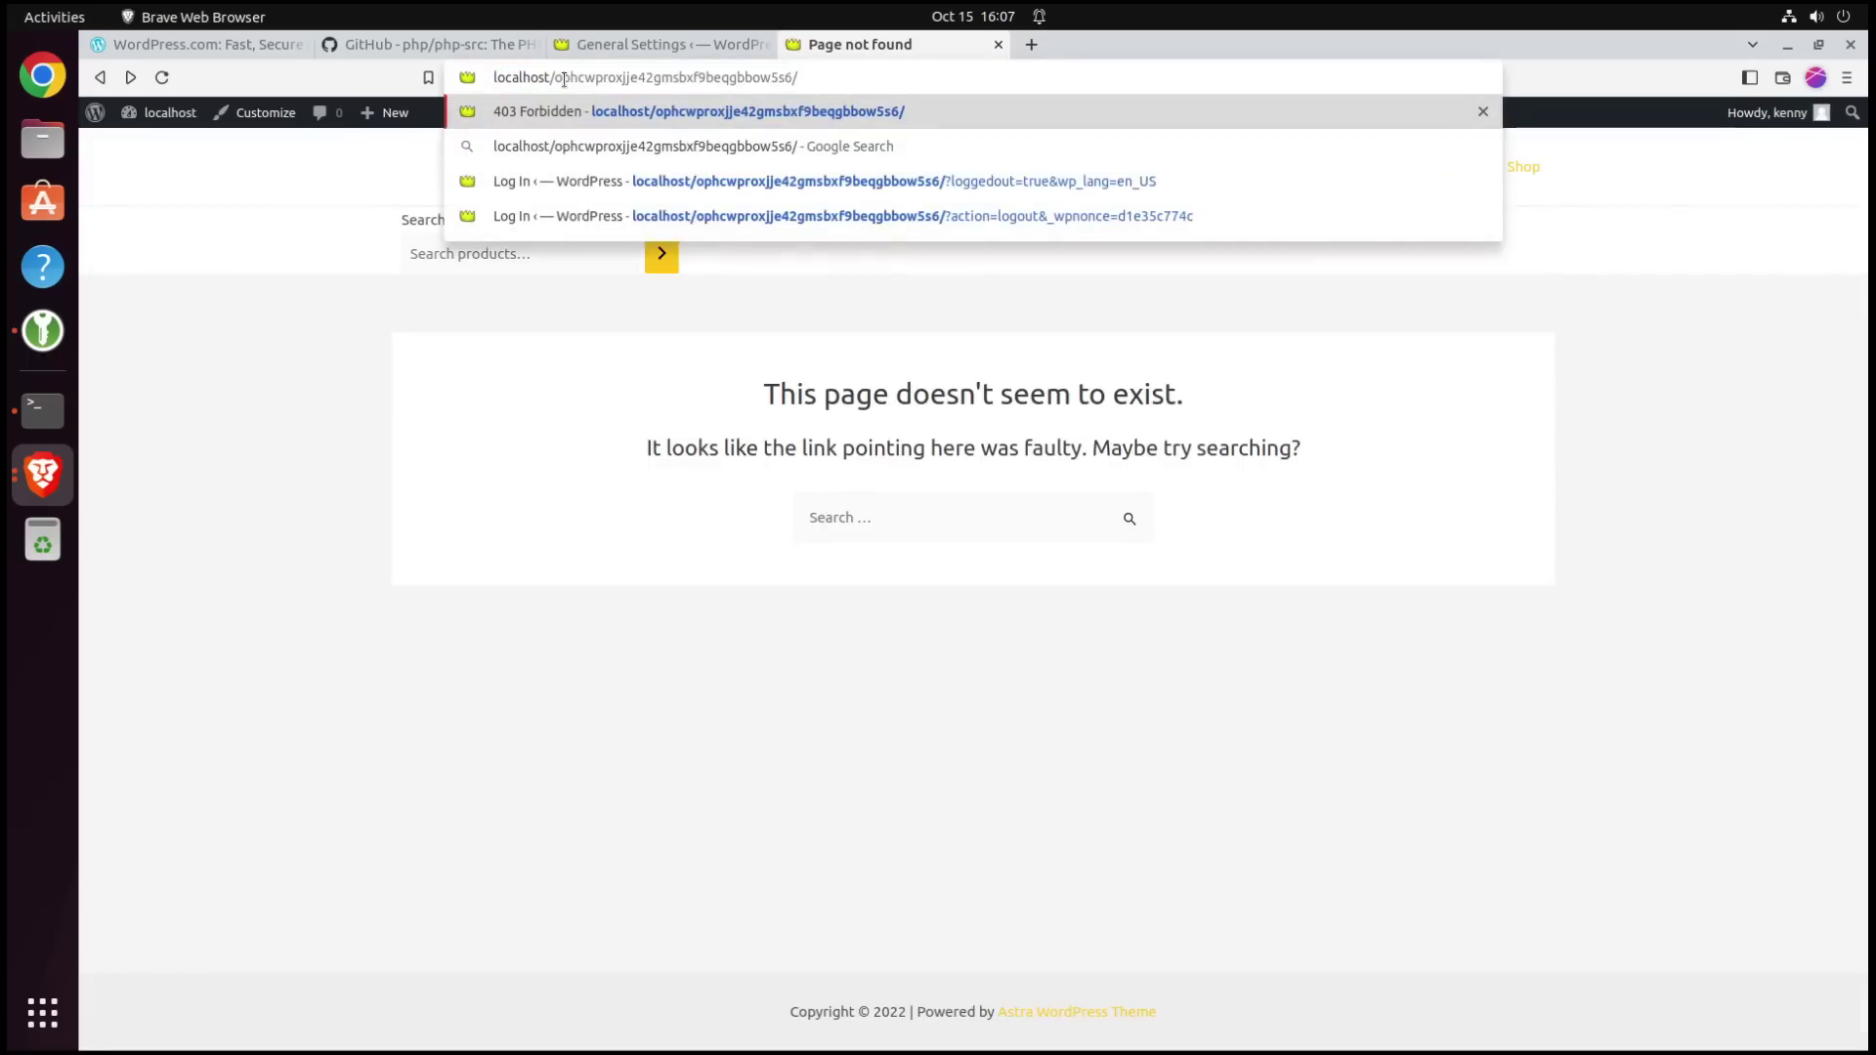
key("Return")
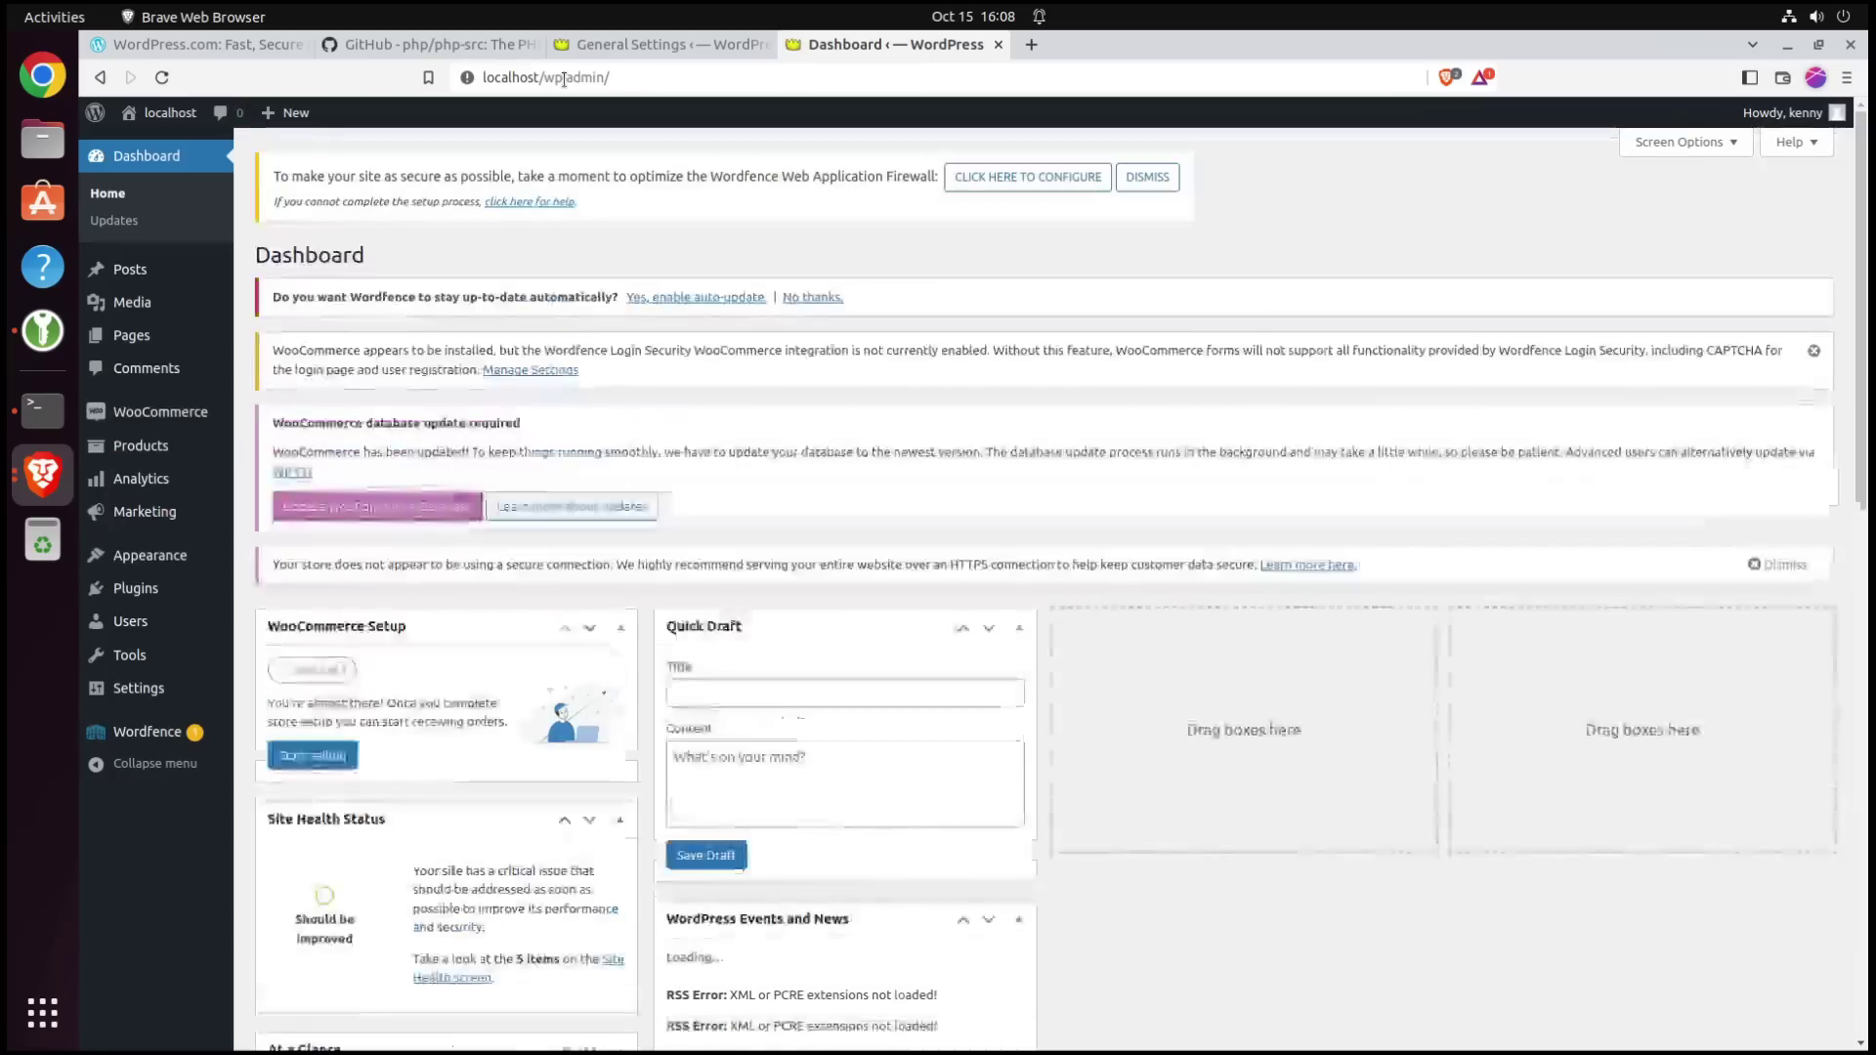
Log out of WordPress and copy the random-string login address from the address bar
mouse_move(1788, 118)
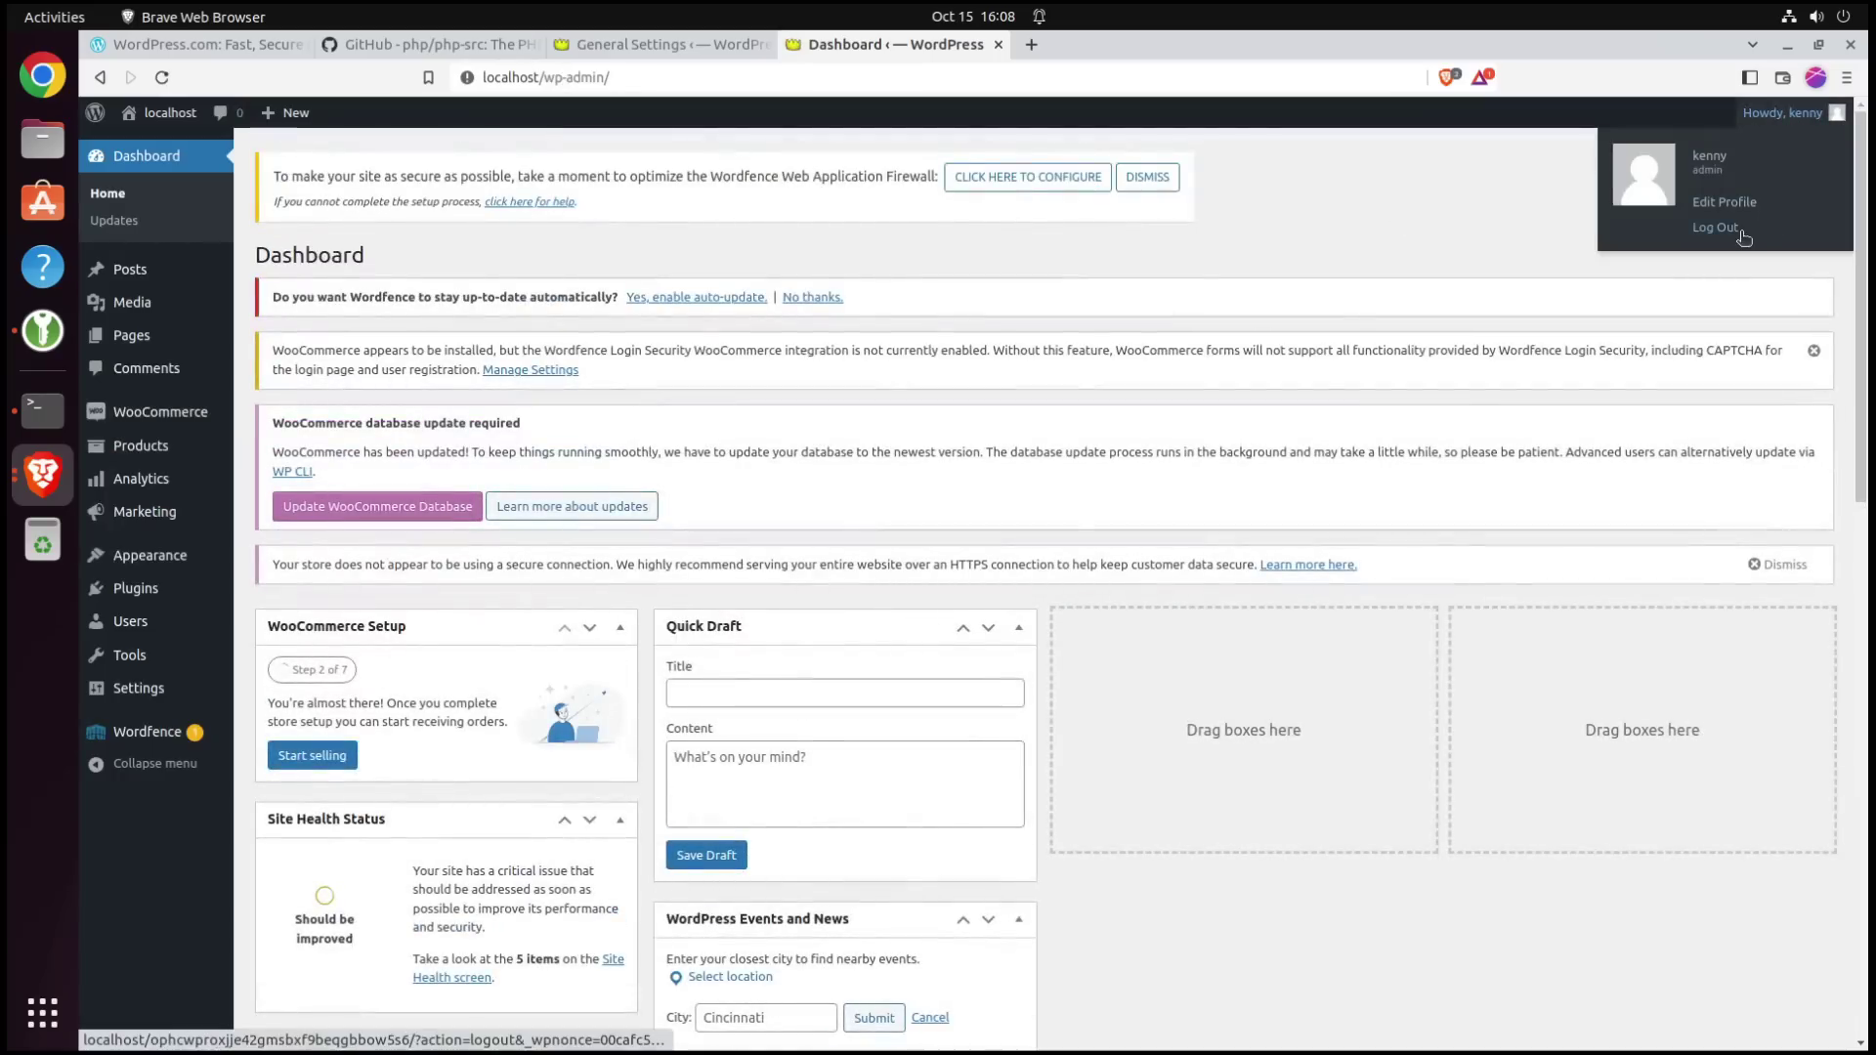
left_click(1738, 241)
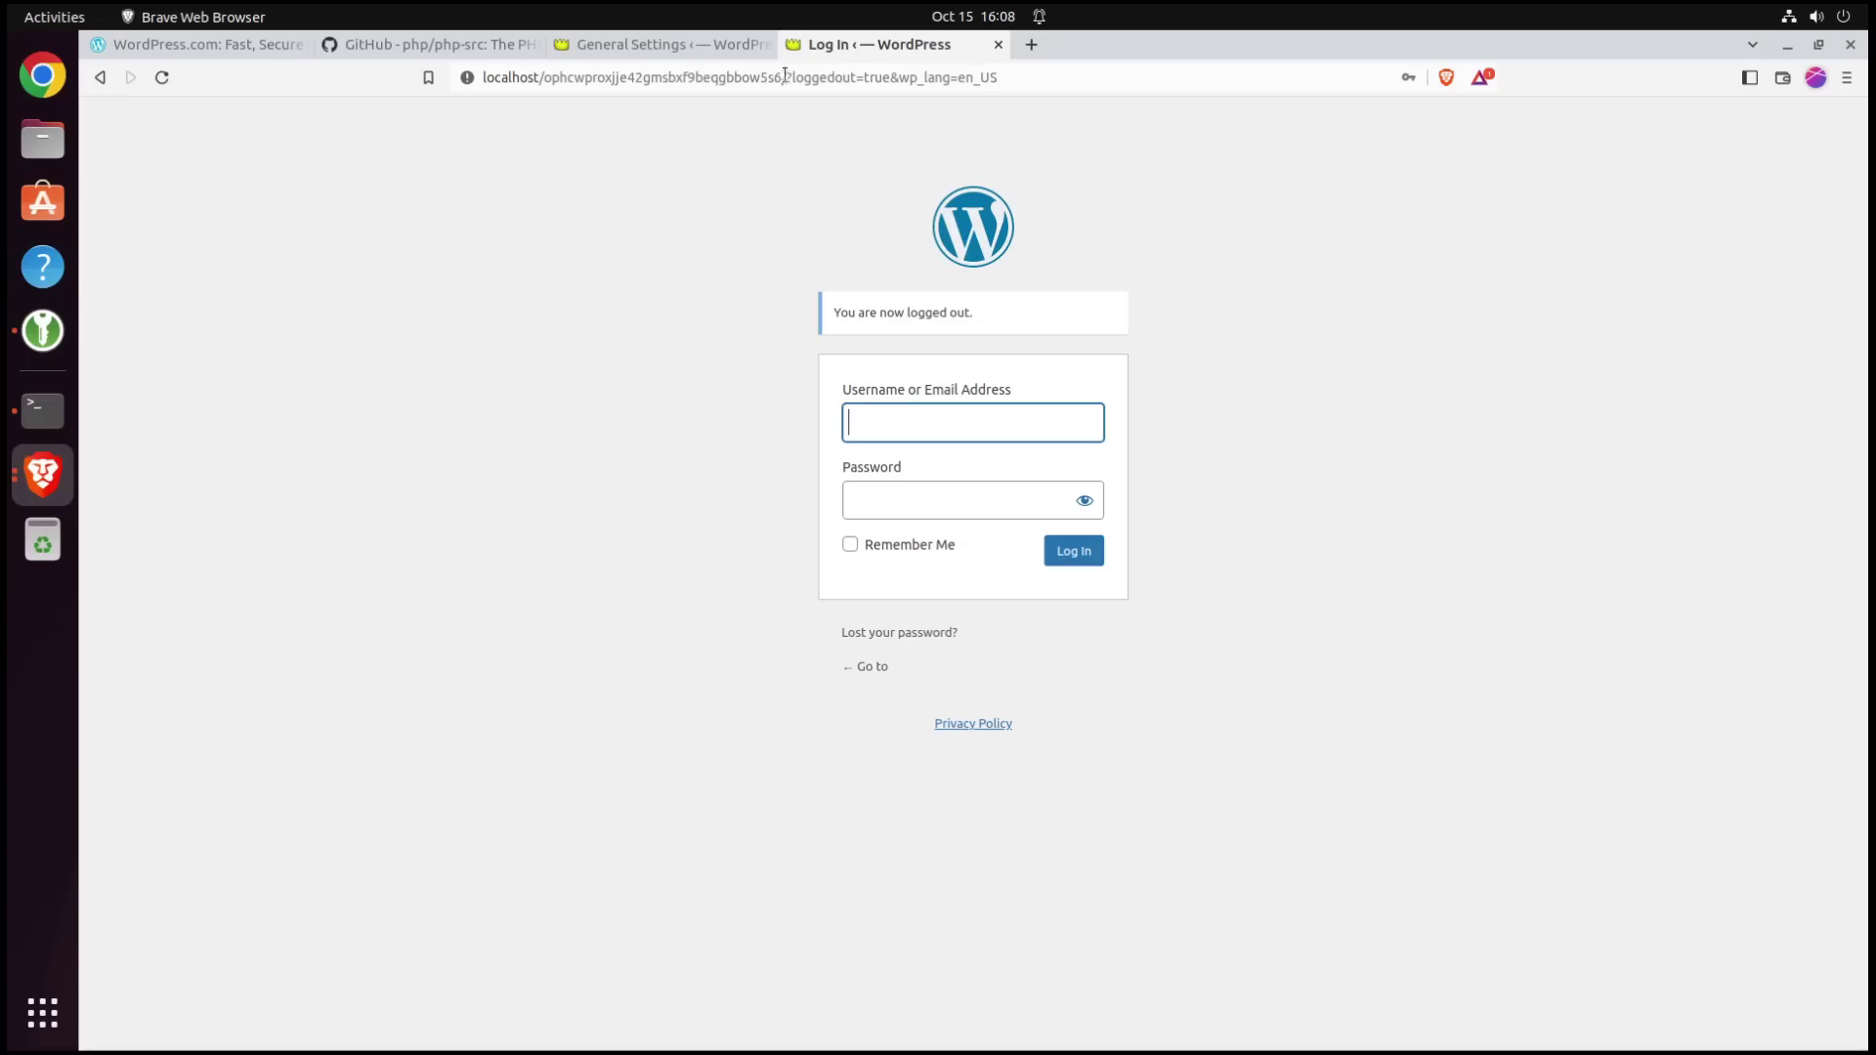
left_click_drag(783, 77, 482, 91)
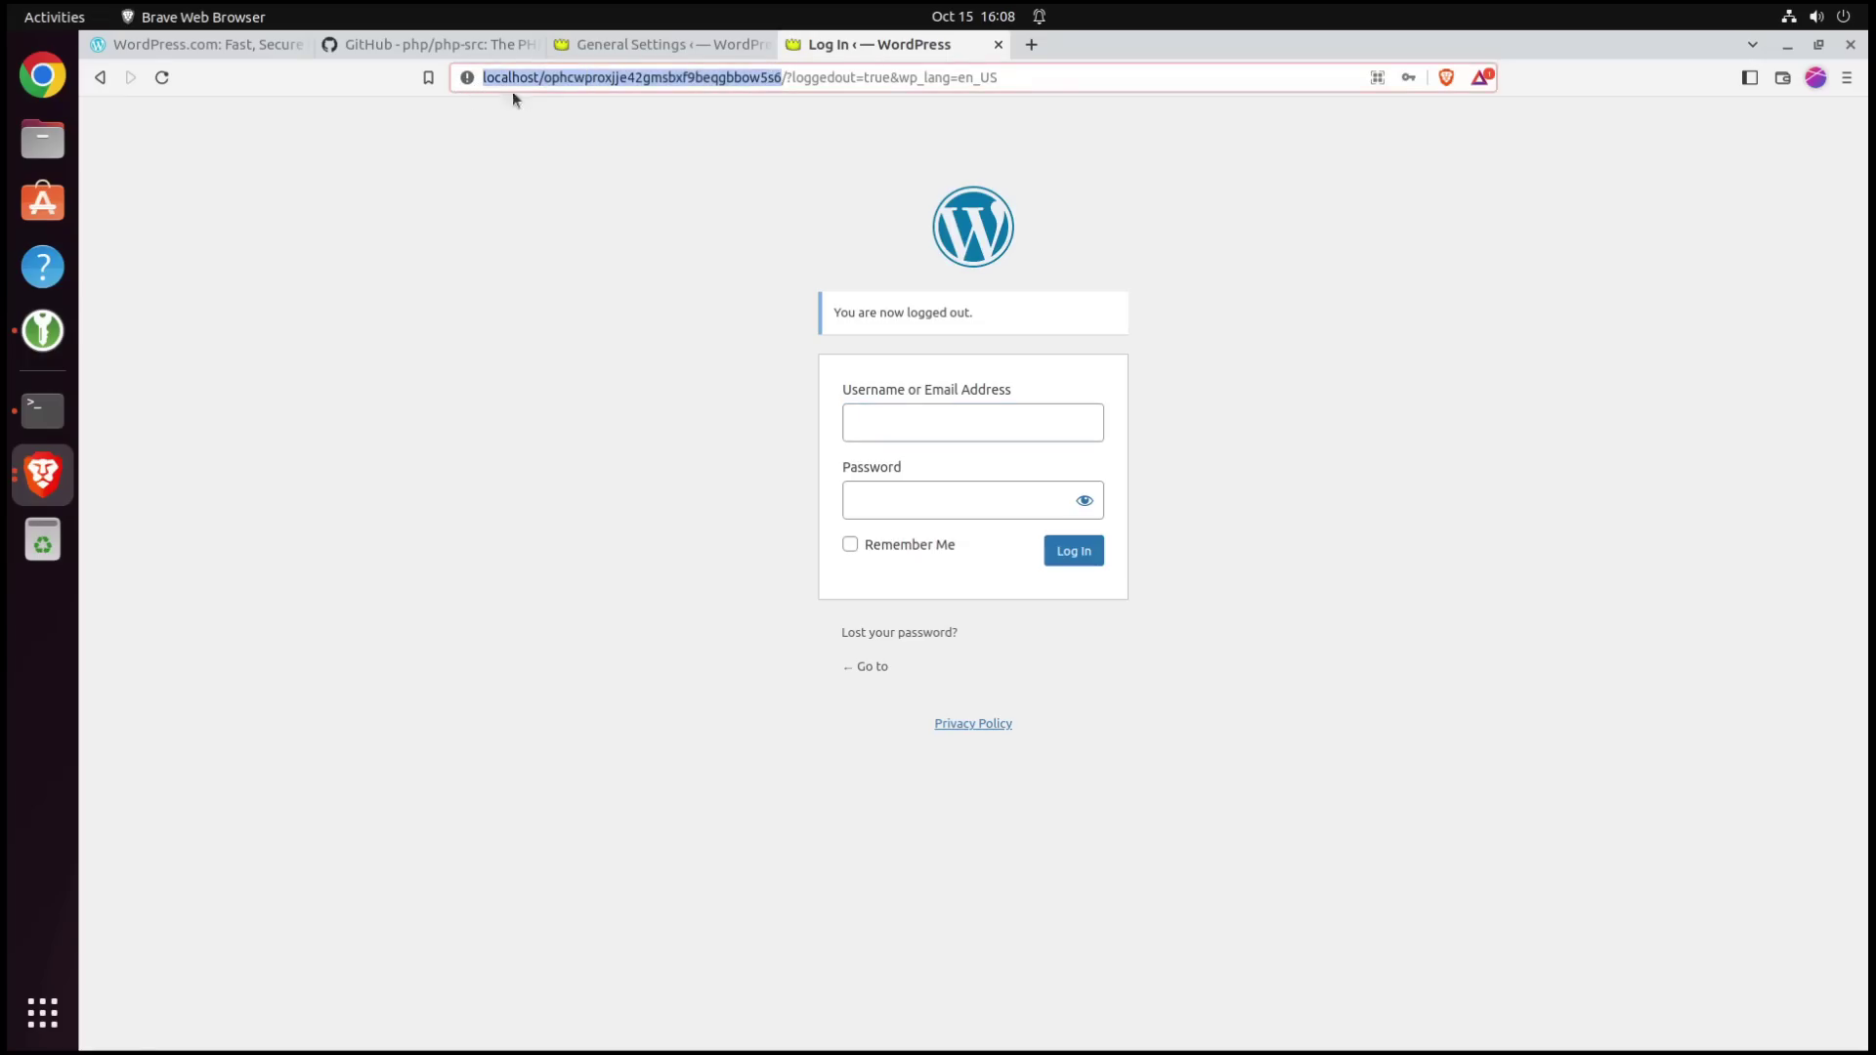
right_click(536, 78)
left_click(591, 152)
left_click(43, 330)
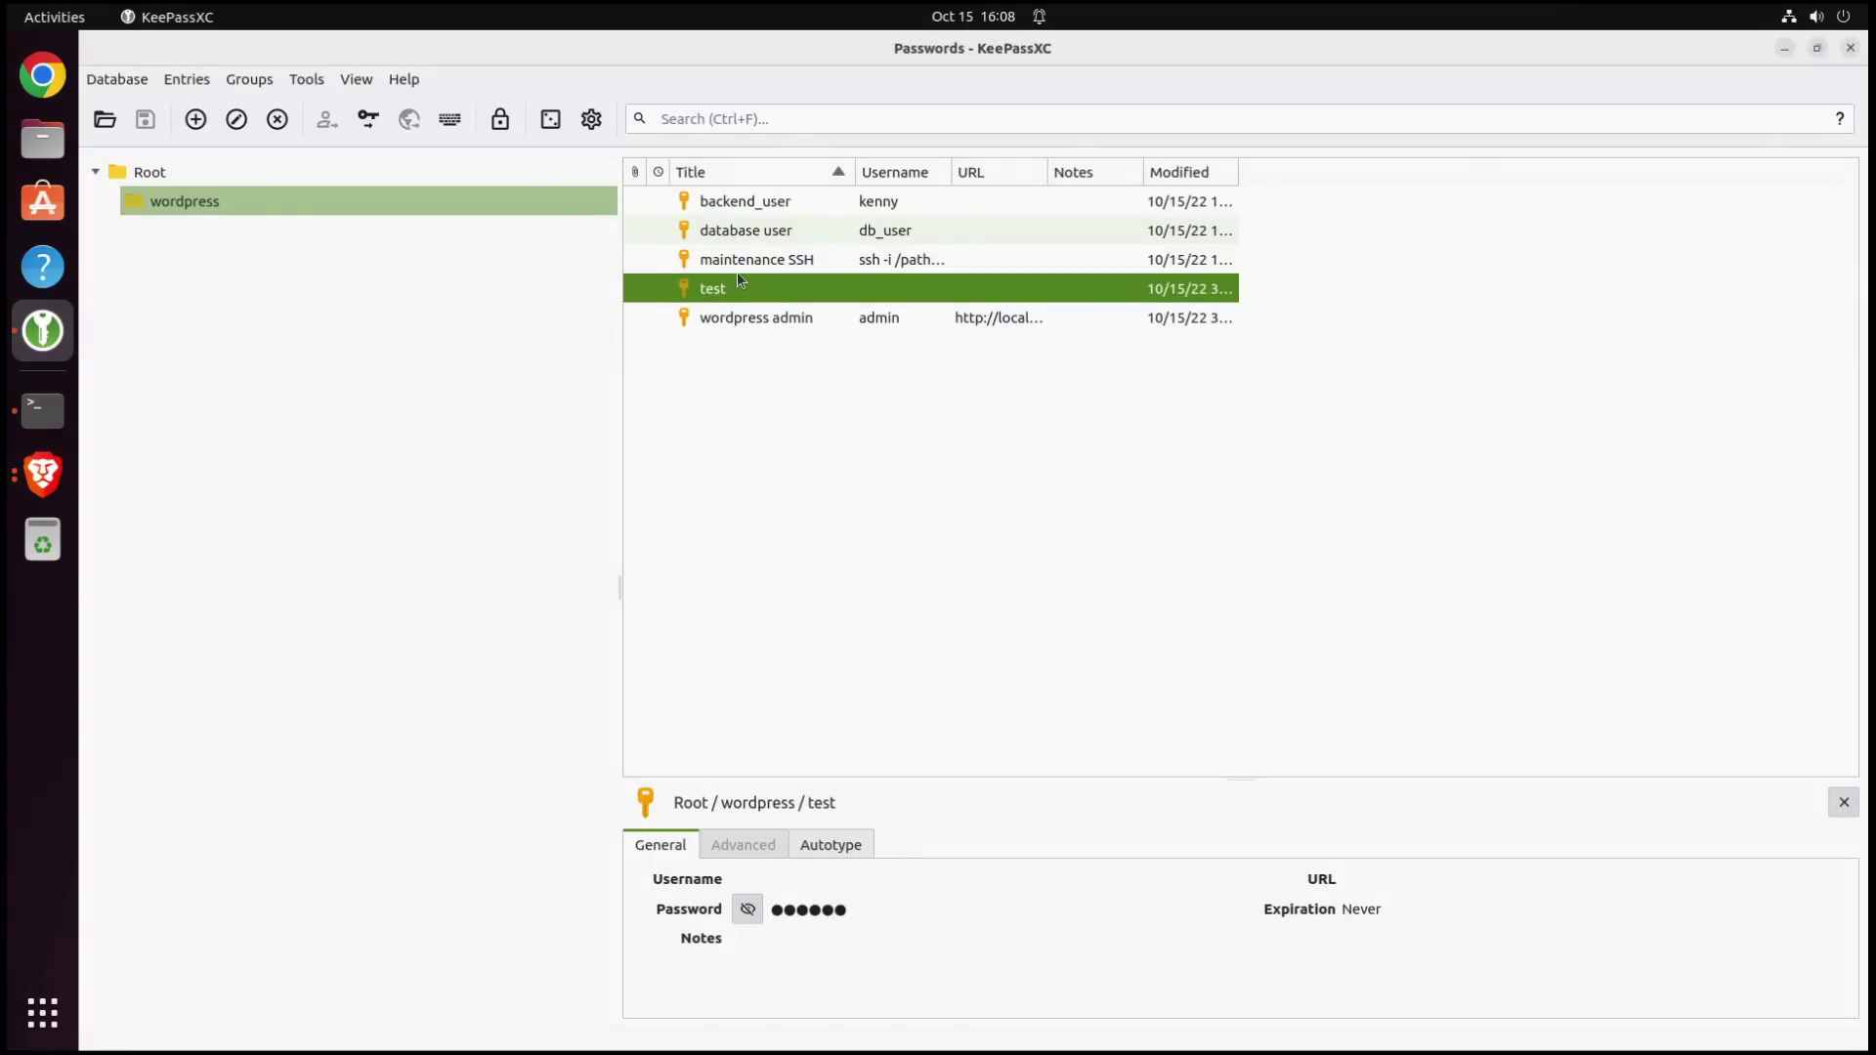
Verify the 'wordpress admin' entry's URL holds the random-string login address, save it, and minimise KeePassXC
left_click(727, 320)
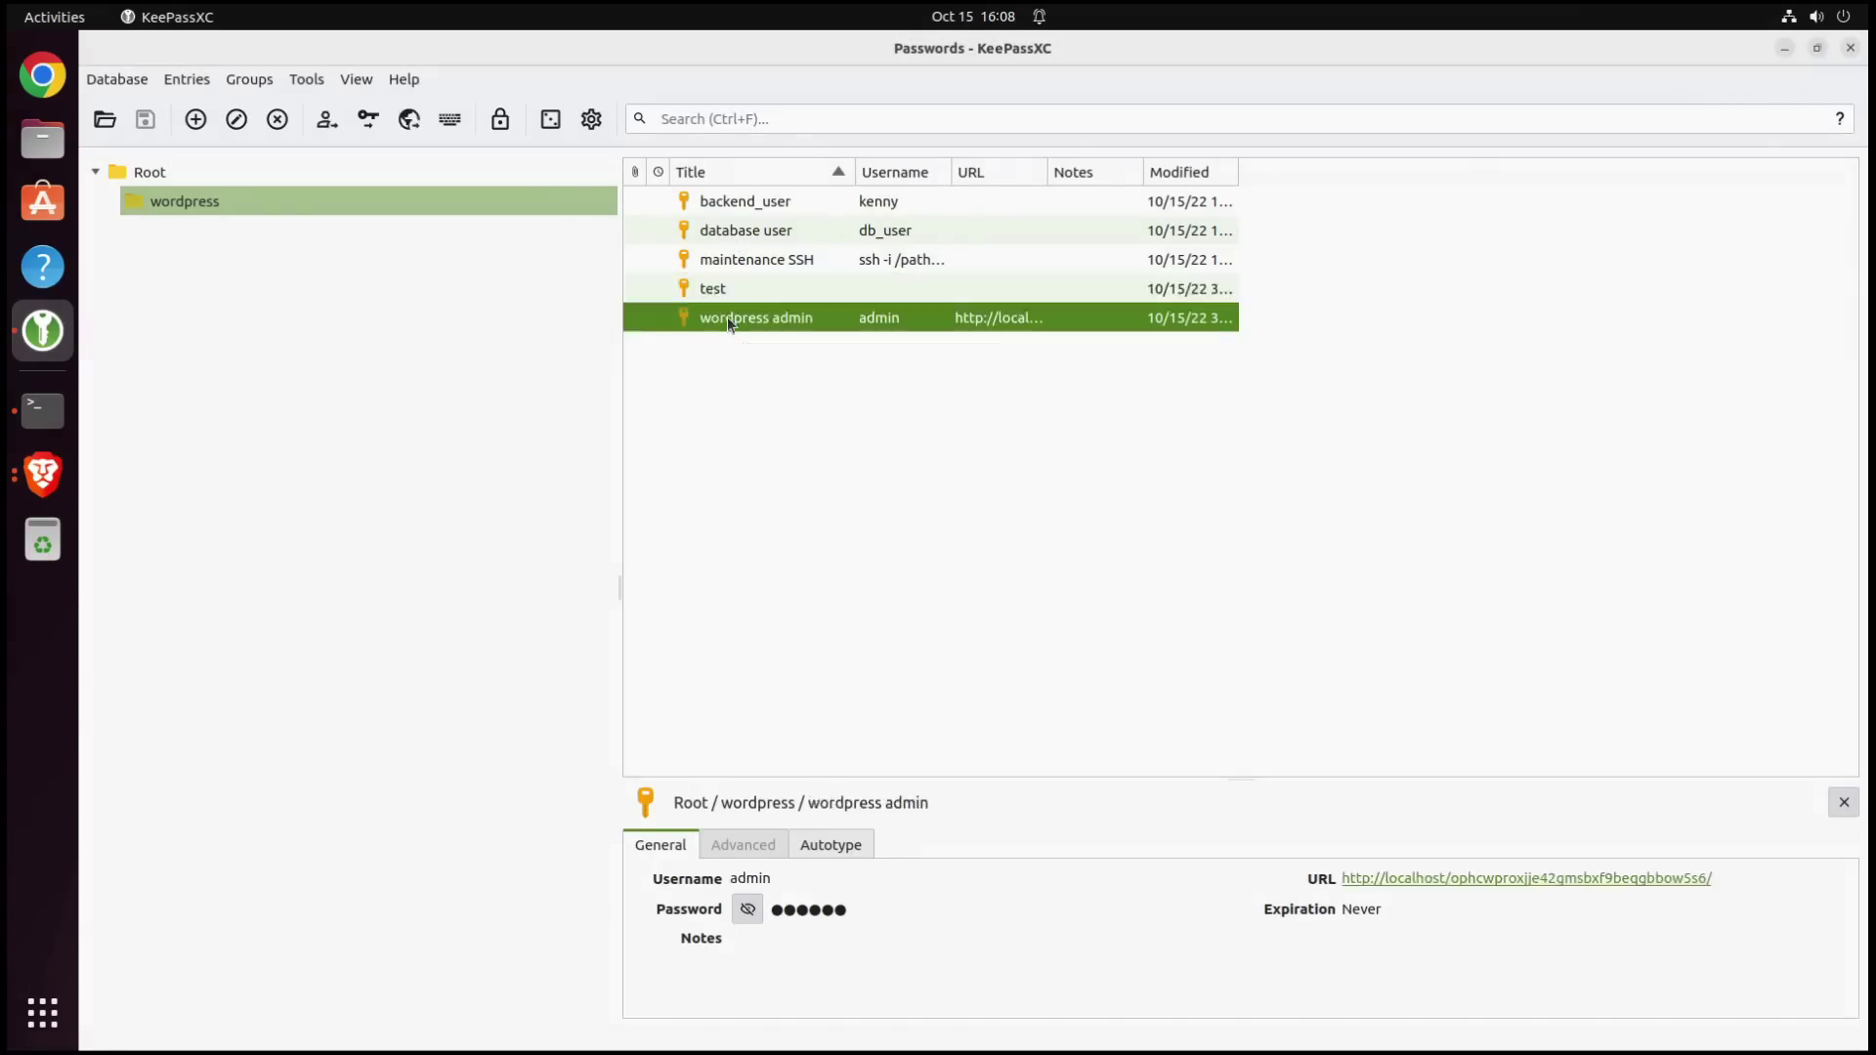
double_click(727, 317)
left_click(685, 323)
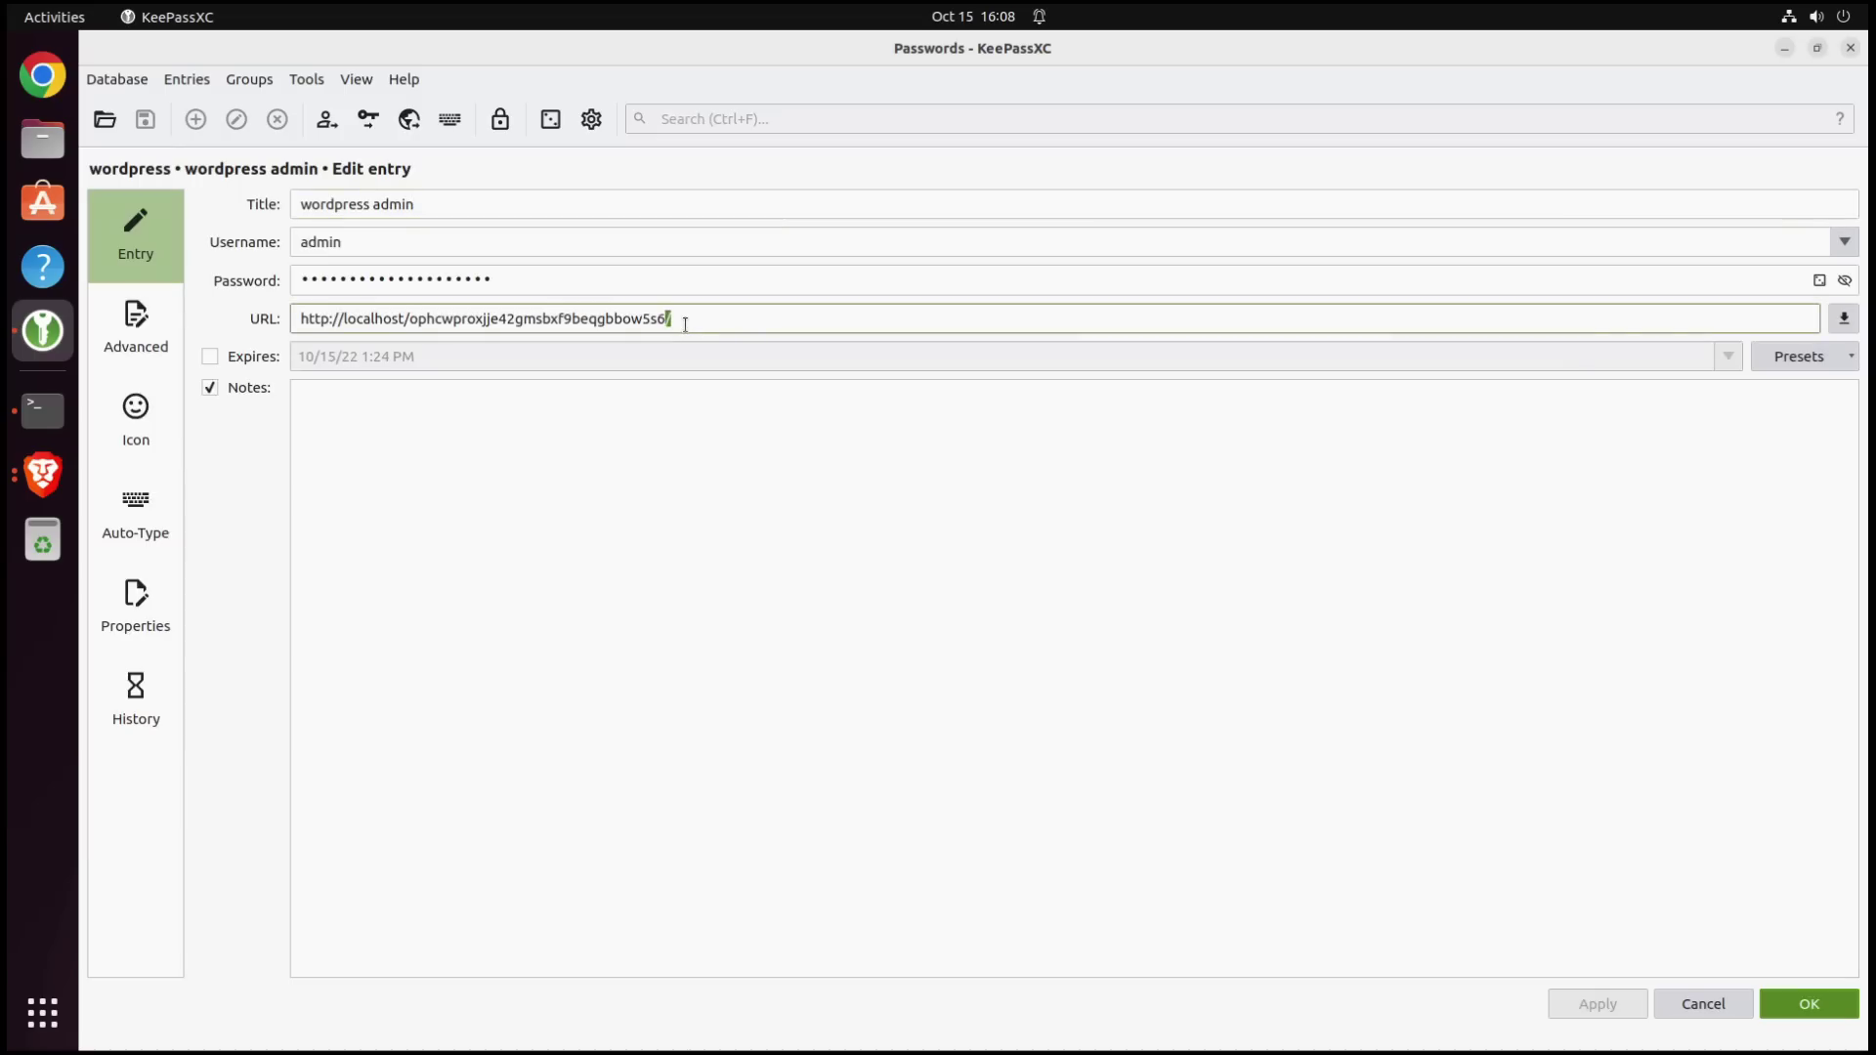
left_click_drag(685, 325, 554, 320)
left_click(1806, 1004)
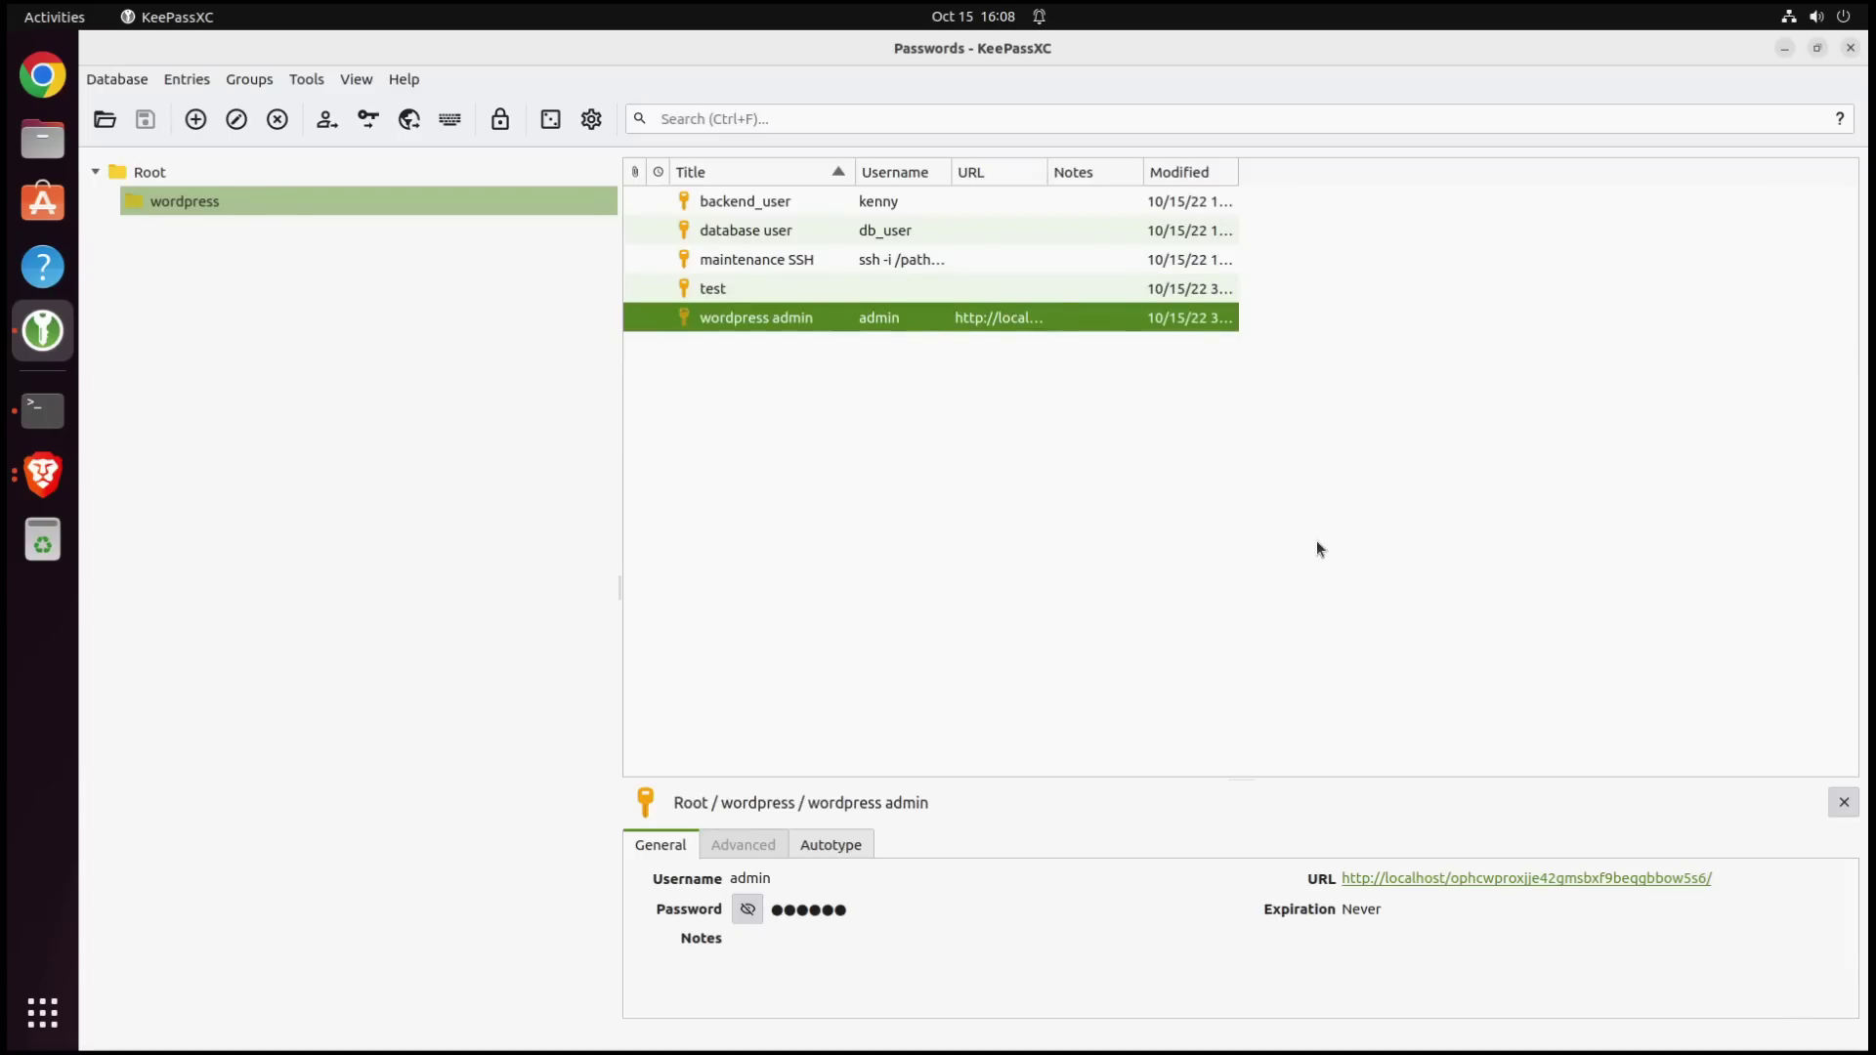
left_click(1095, 630)
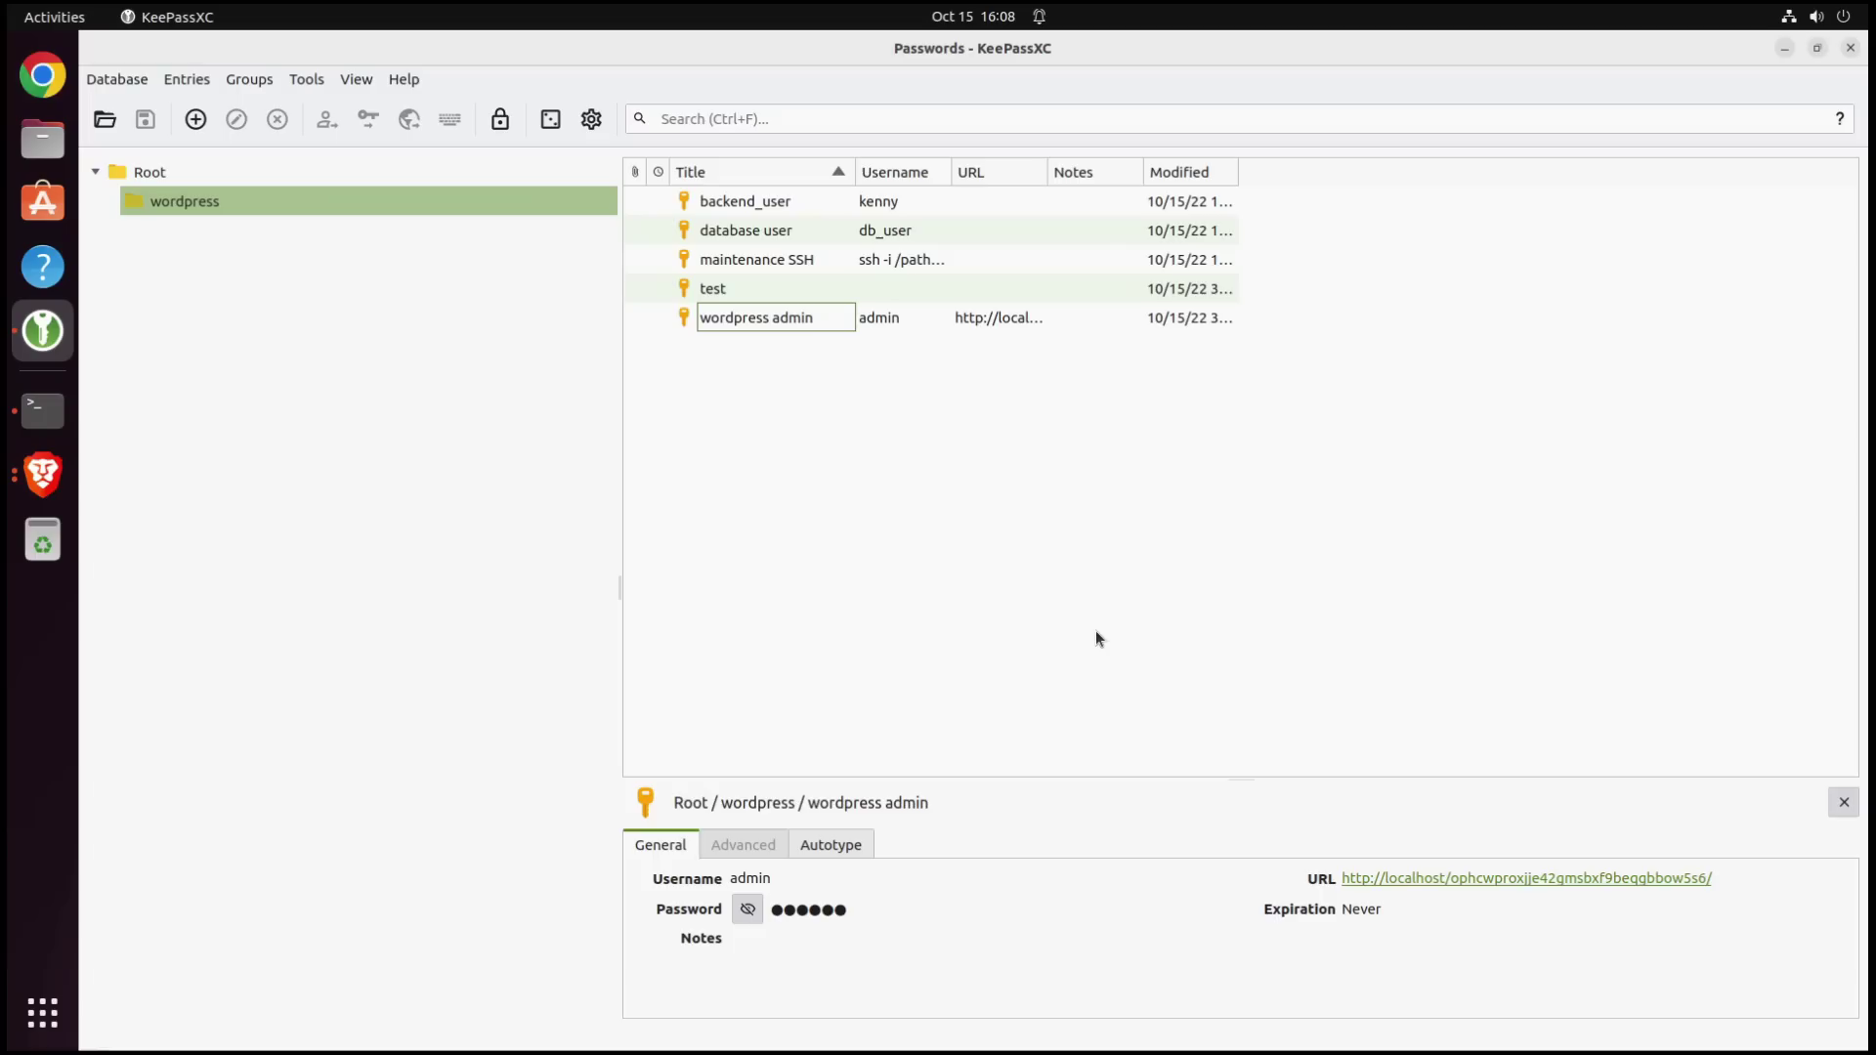
left_click(1782, 49)
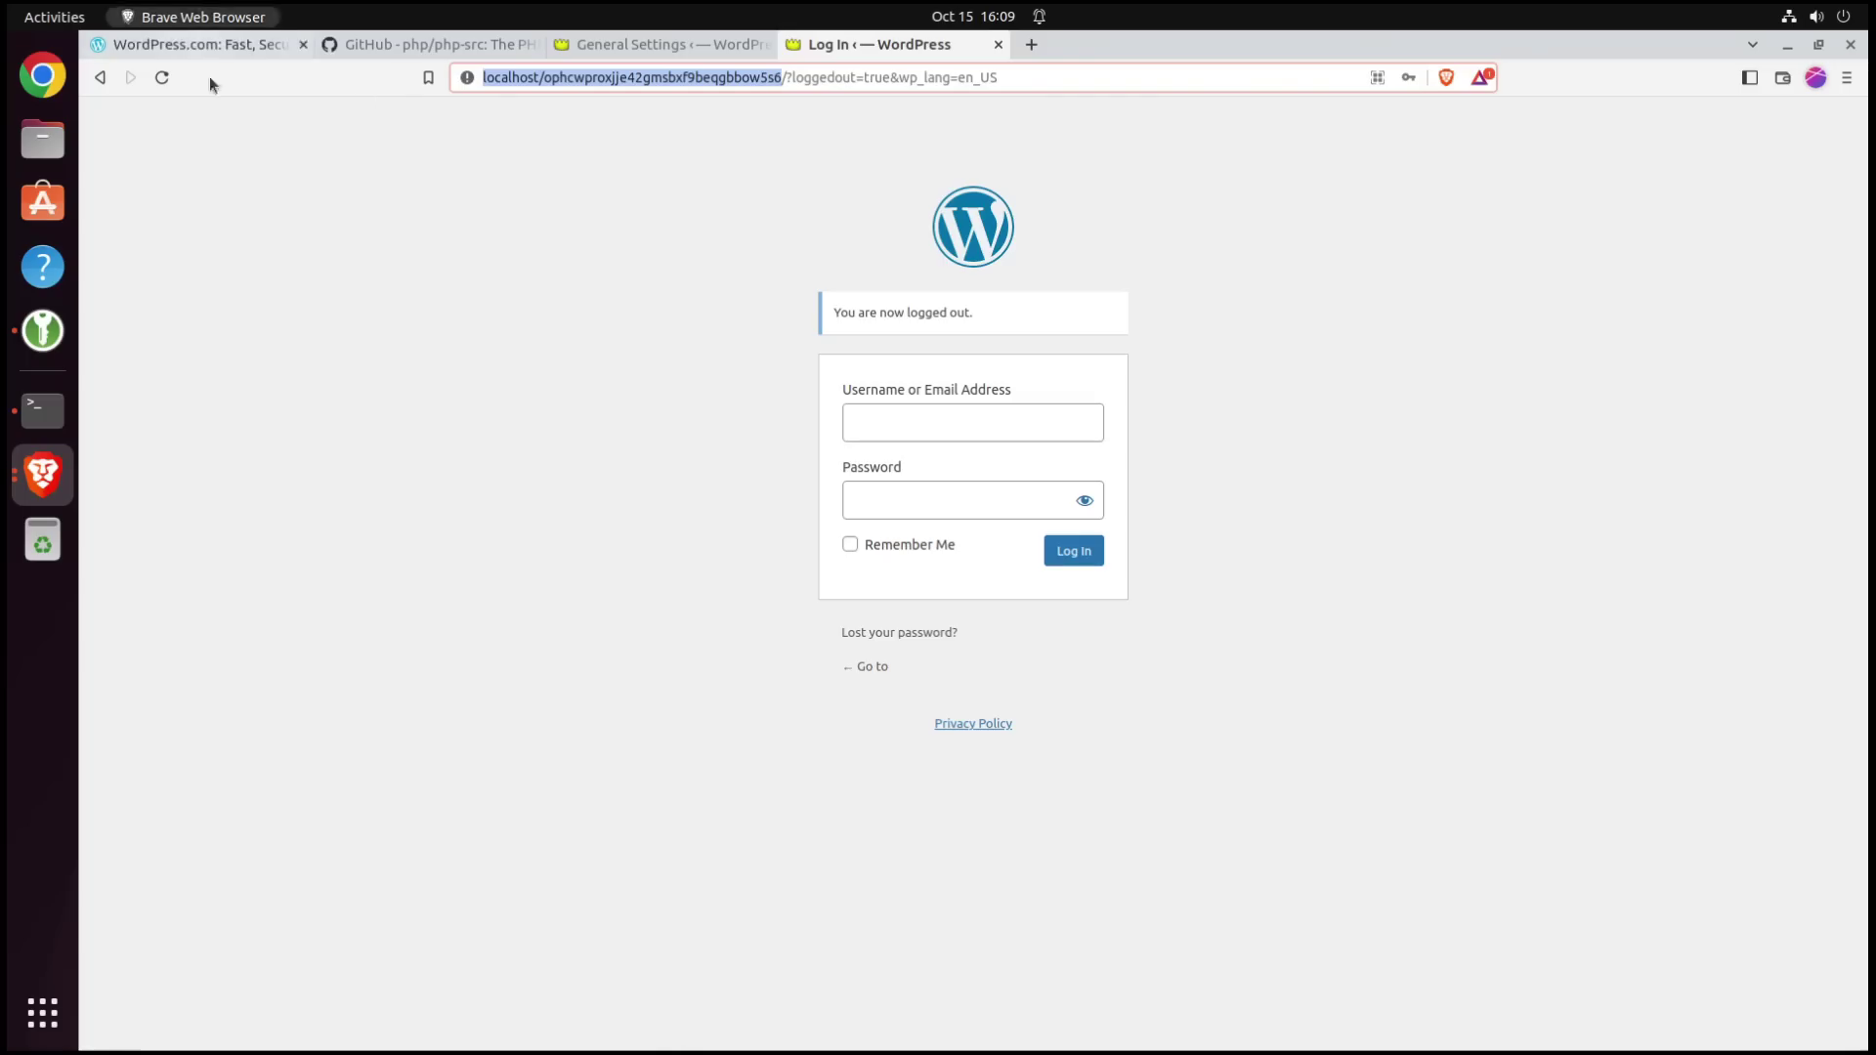
Clear the highlighted login address in Brave and switch to the Terminal
left_click(376, 437)
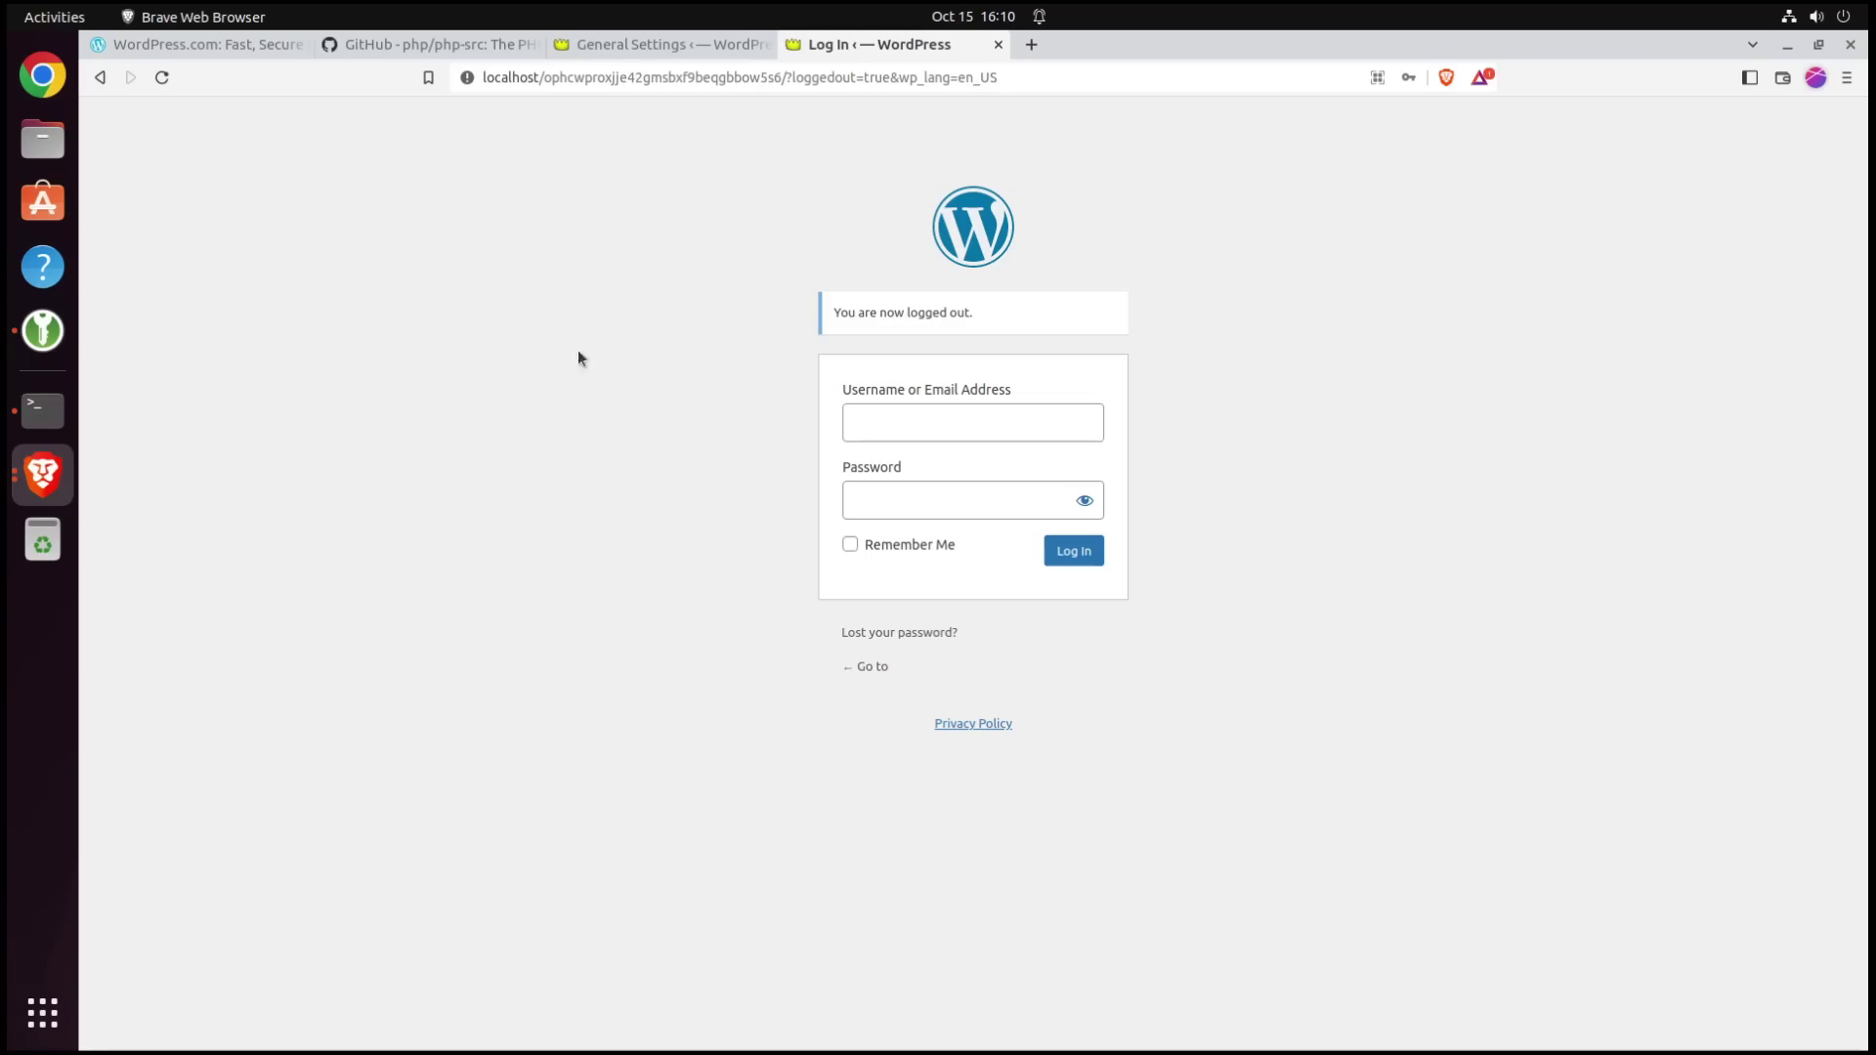
left_click(42, 411)
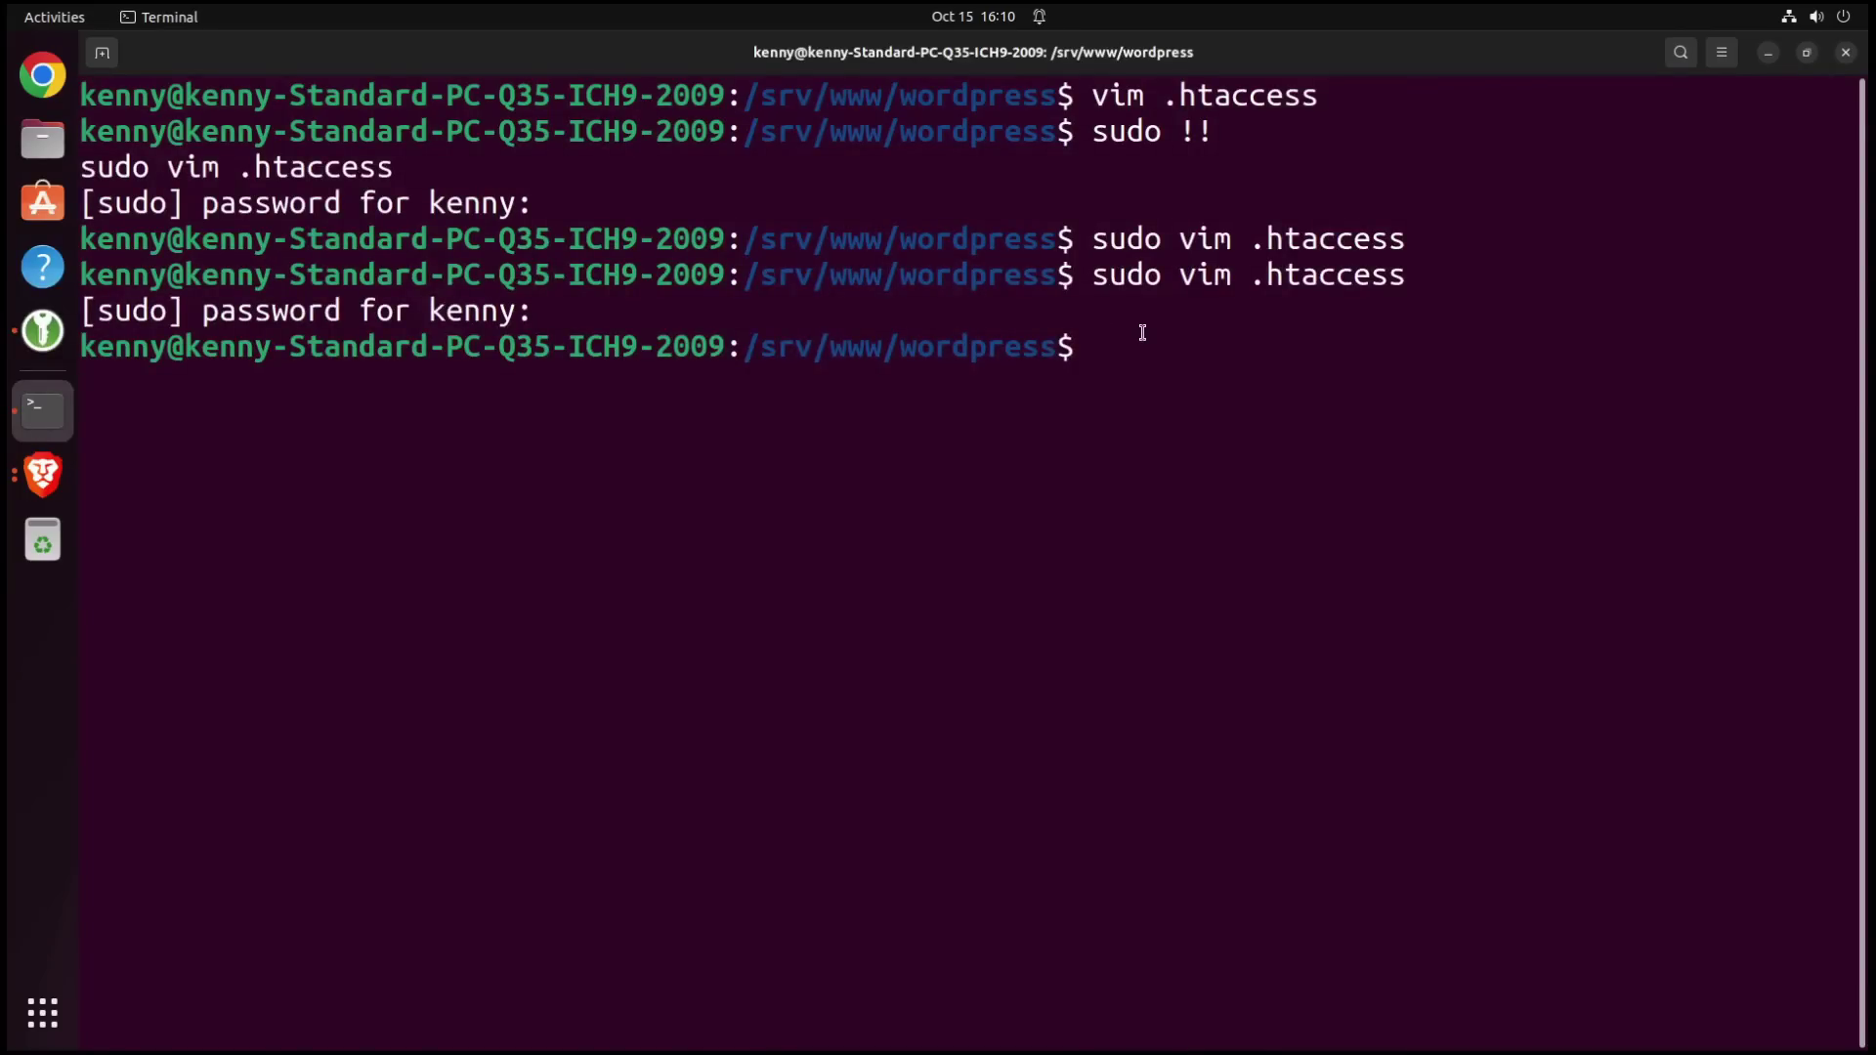
Rerun 'sudo vim .htaccess' and paste a <Files wp-login.php> block allowing only 69.69.69.69
key("Up")
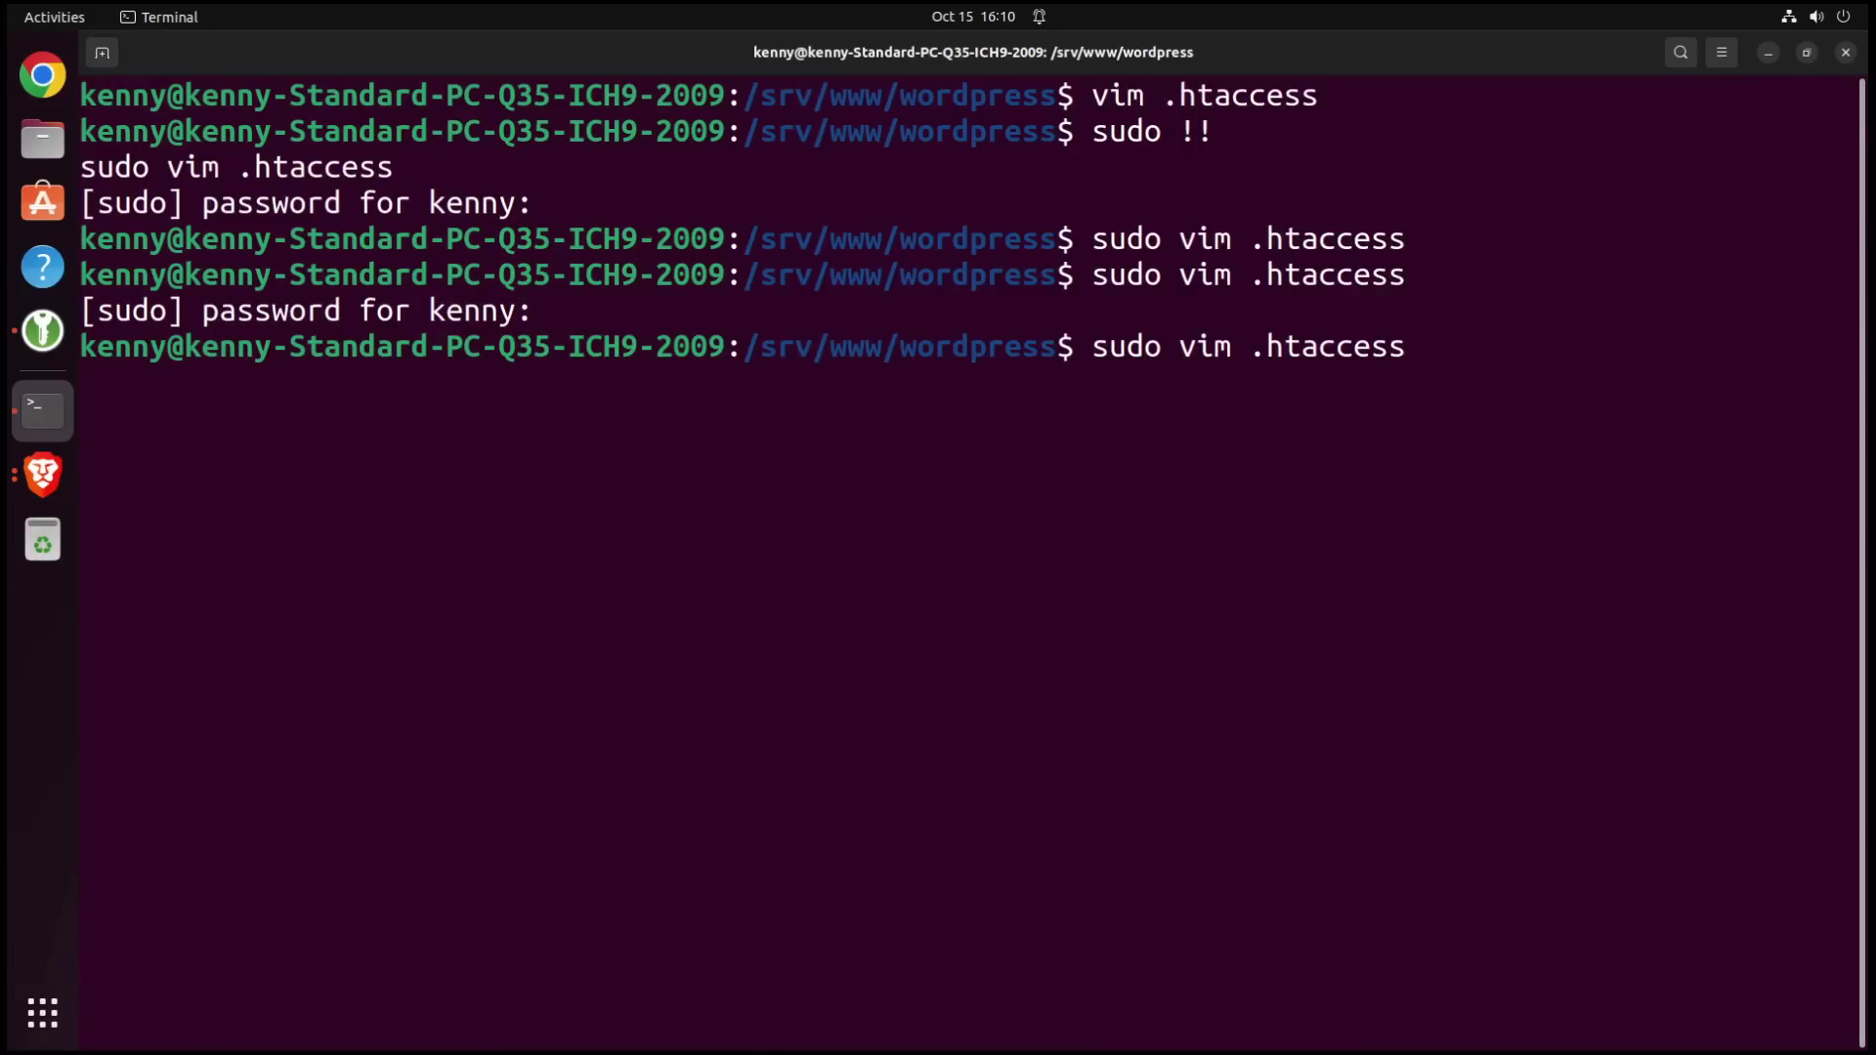
key("Return")
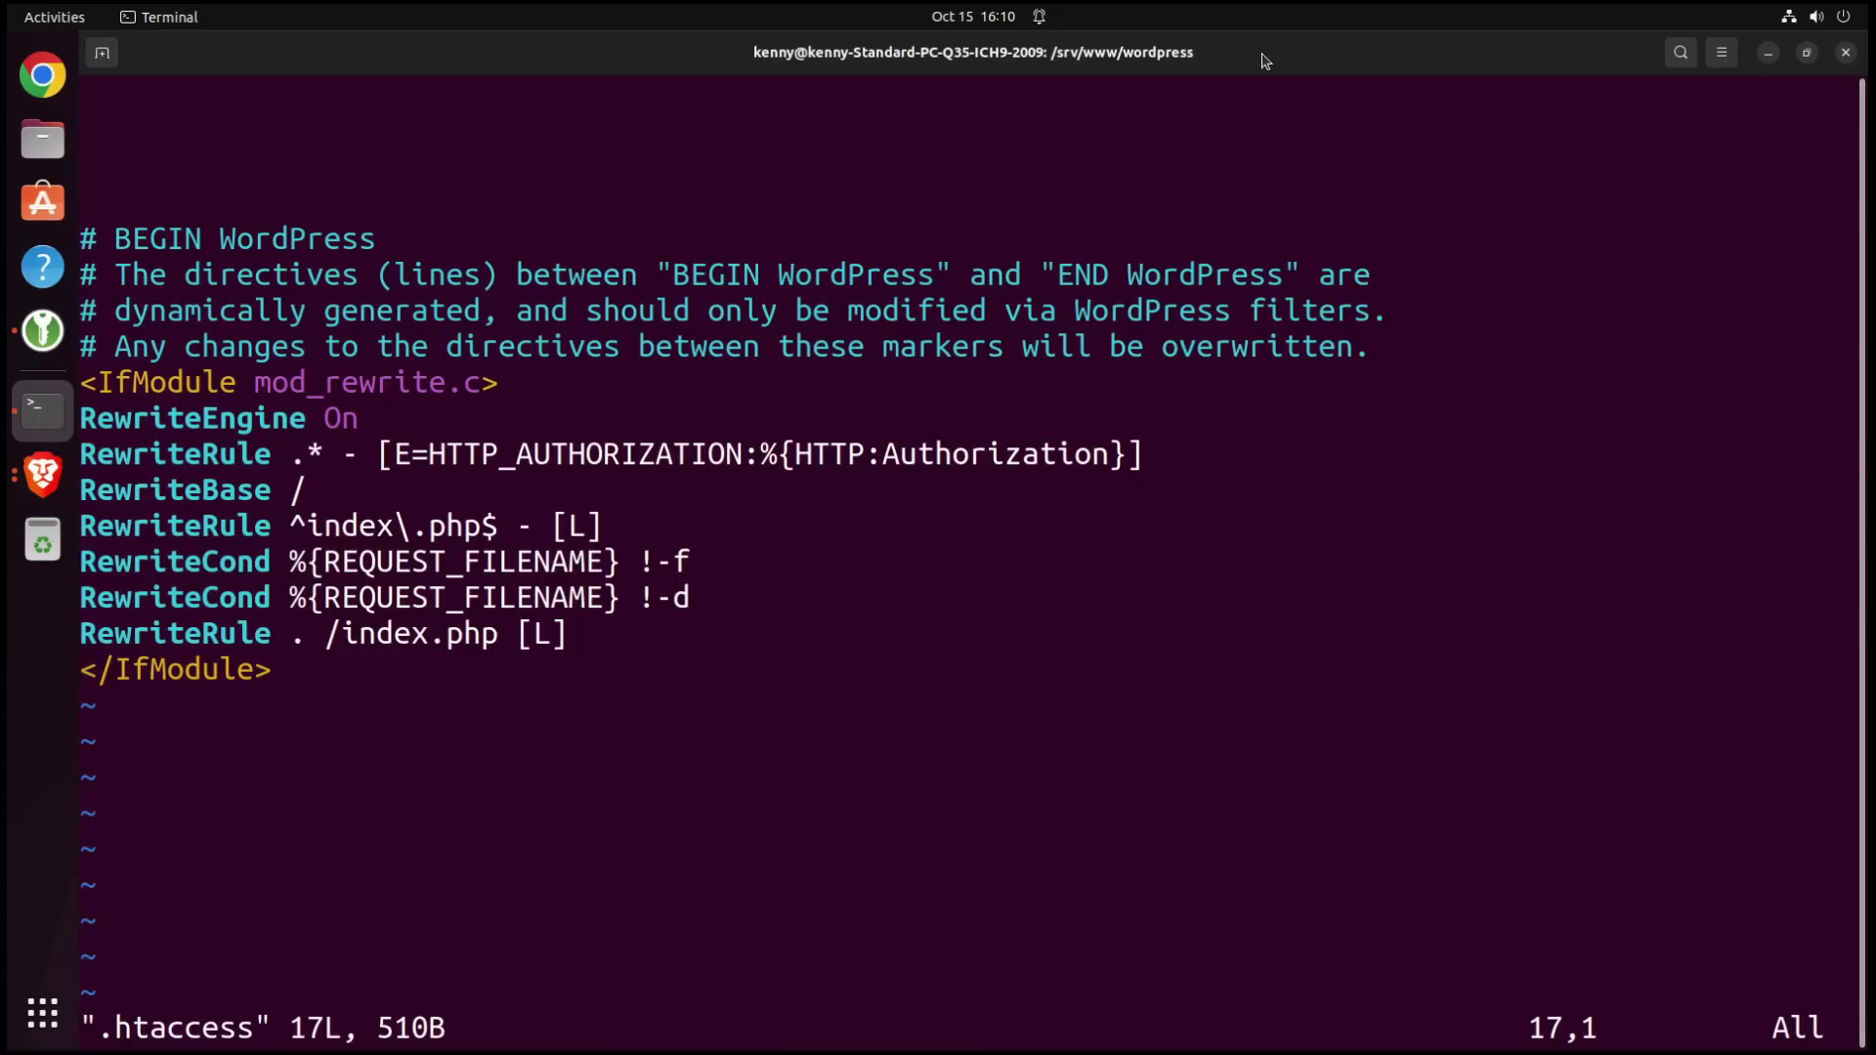
key("o")
type("# Restrict wp-login.php access to VPN IP <Files wp-login.php> \torder deny,allow \tDeny from all  # whitelist VPN IP allow from 69.69.69.69   </Files>")
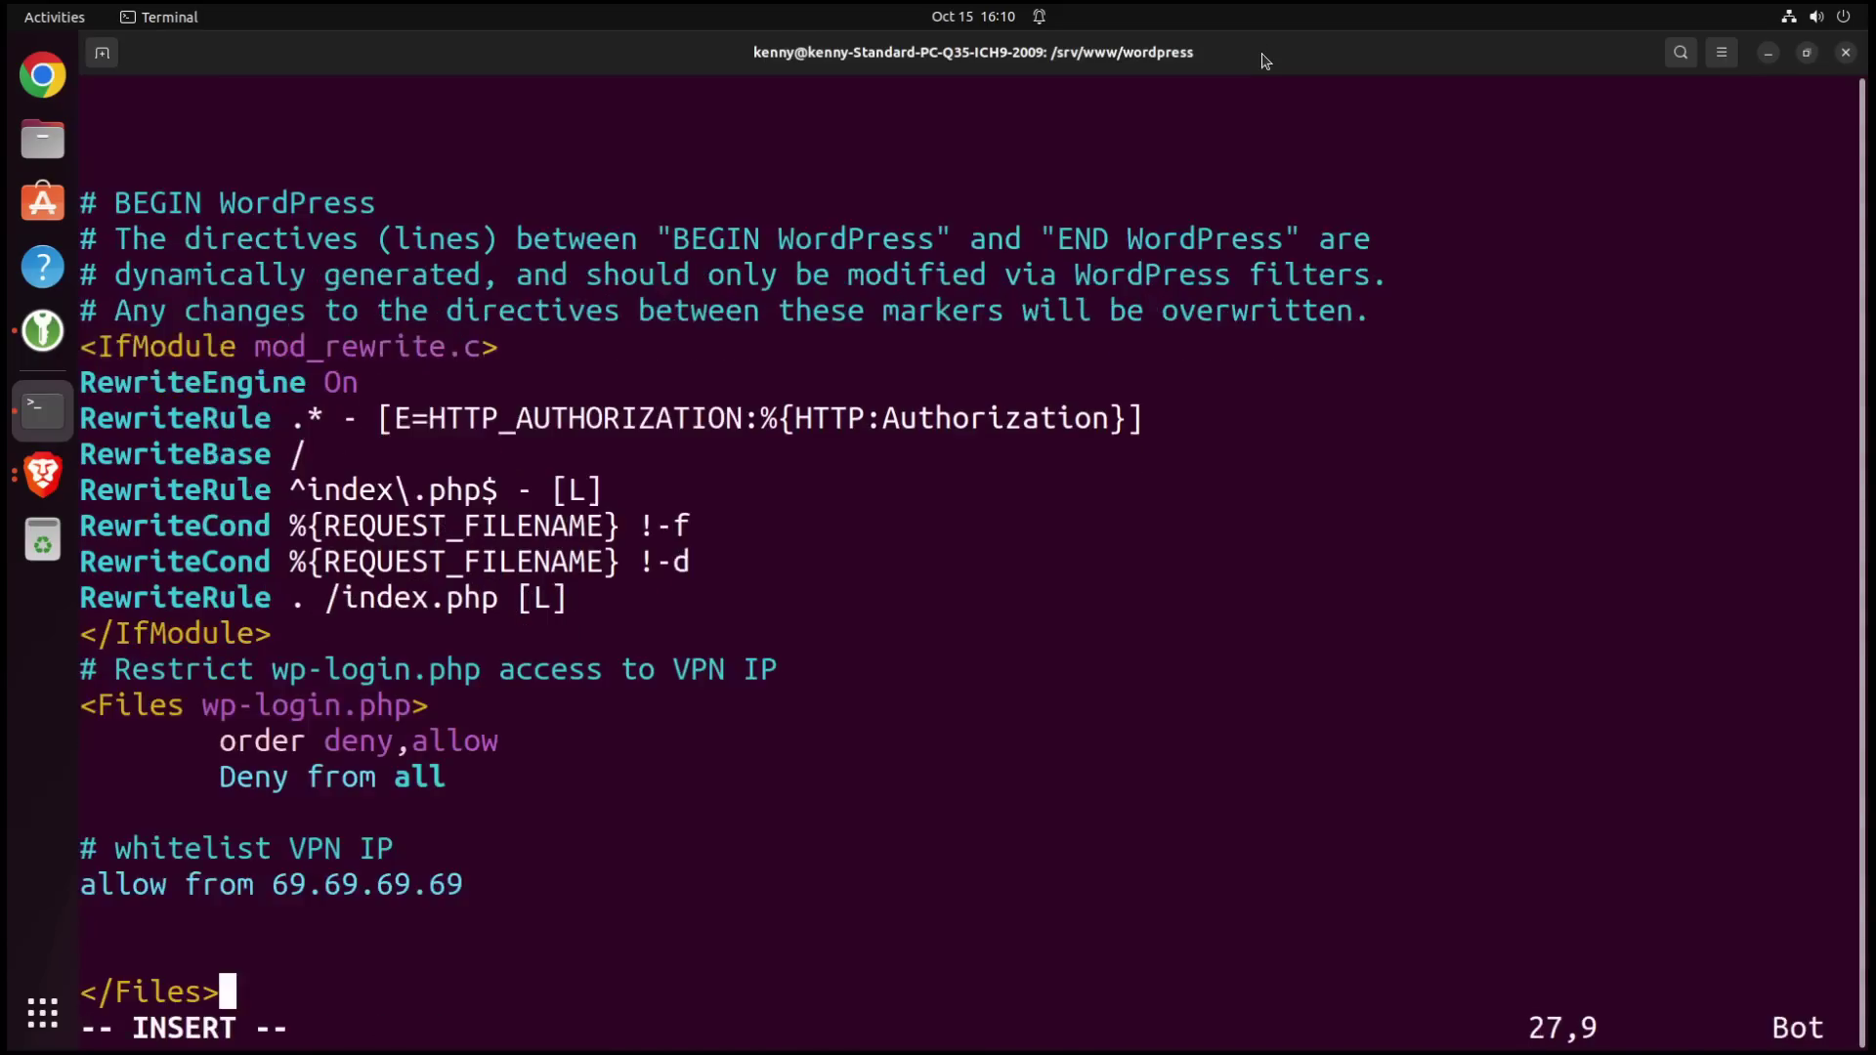
key("Escape")
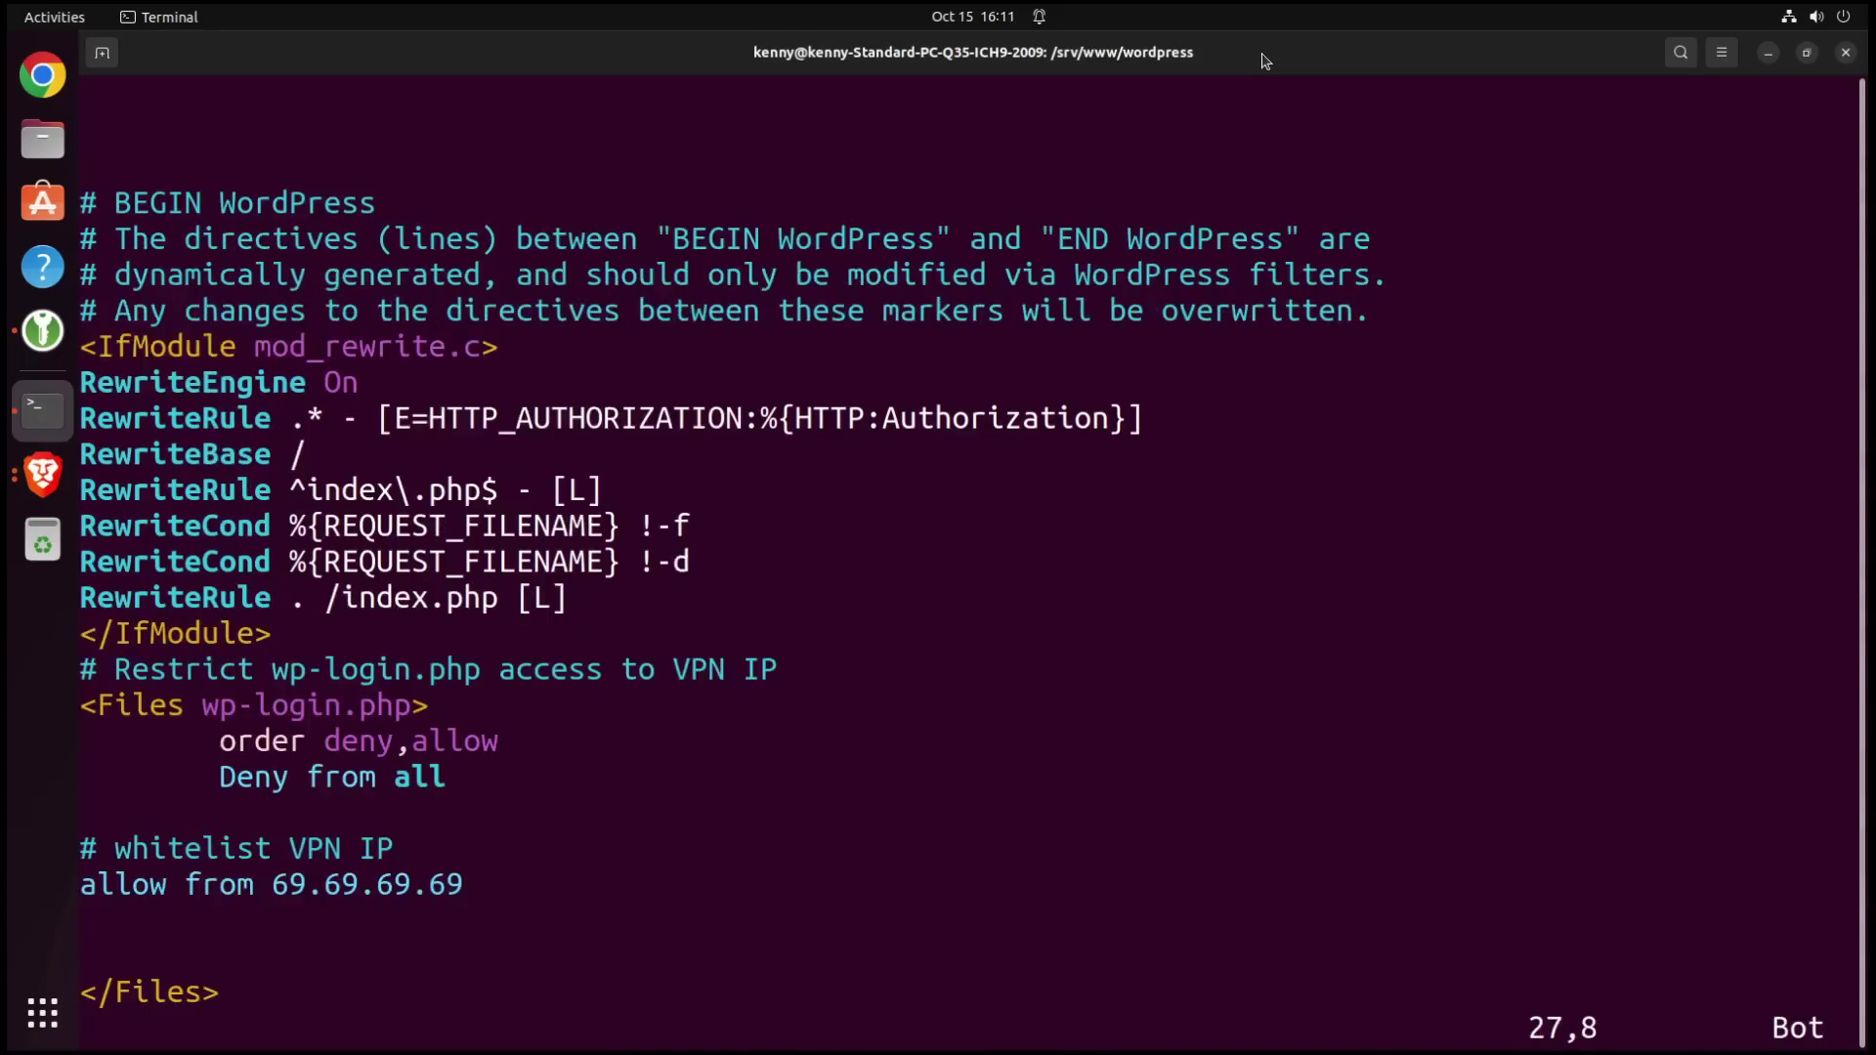
key("Up")
key("Up")
key("Up")
key("Up")
key("Up")
key("Up")
key("Up")
key("Up")
key("Left")
key("Left")
key("Right")
key("Right")
Copy the random login path from Brave's address bar
left_click(42, 475)
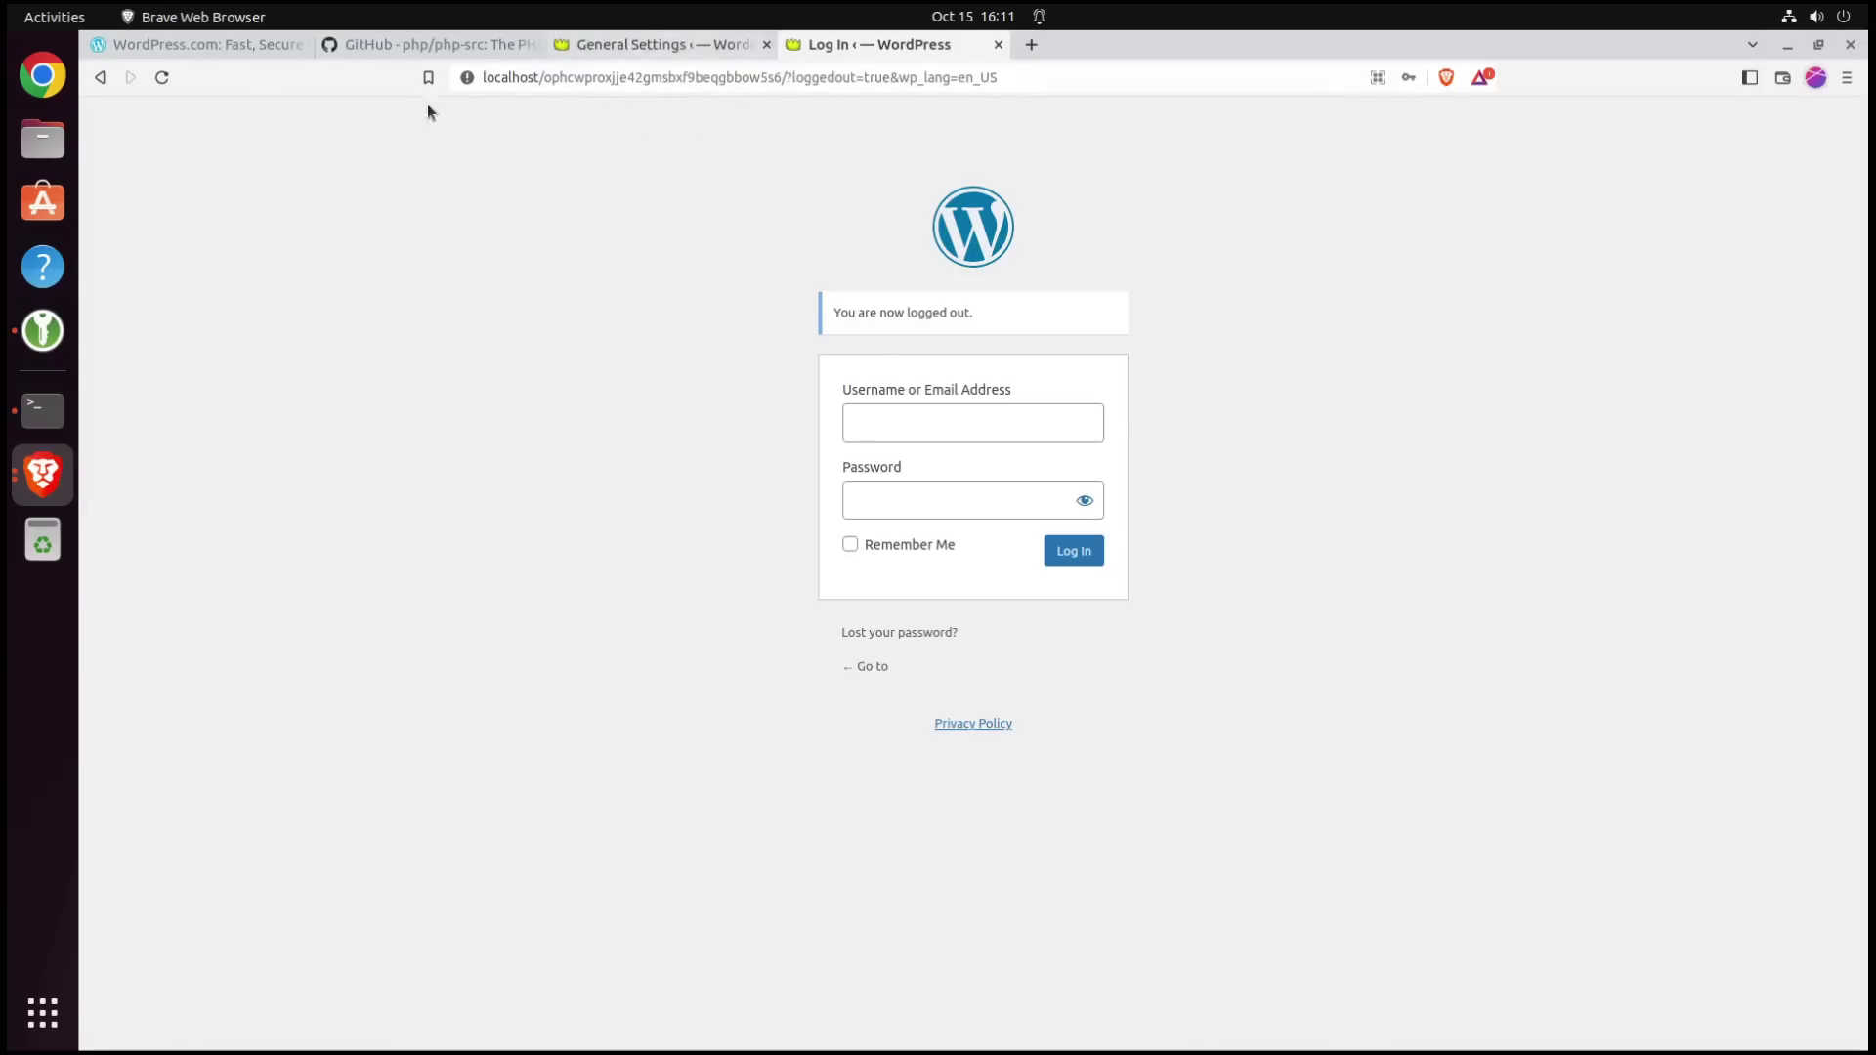
double_click(674, 78)
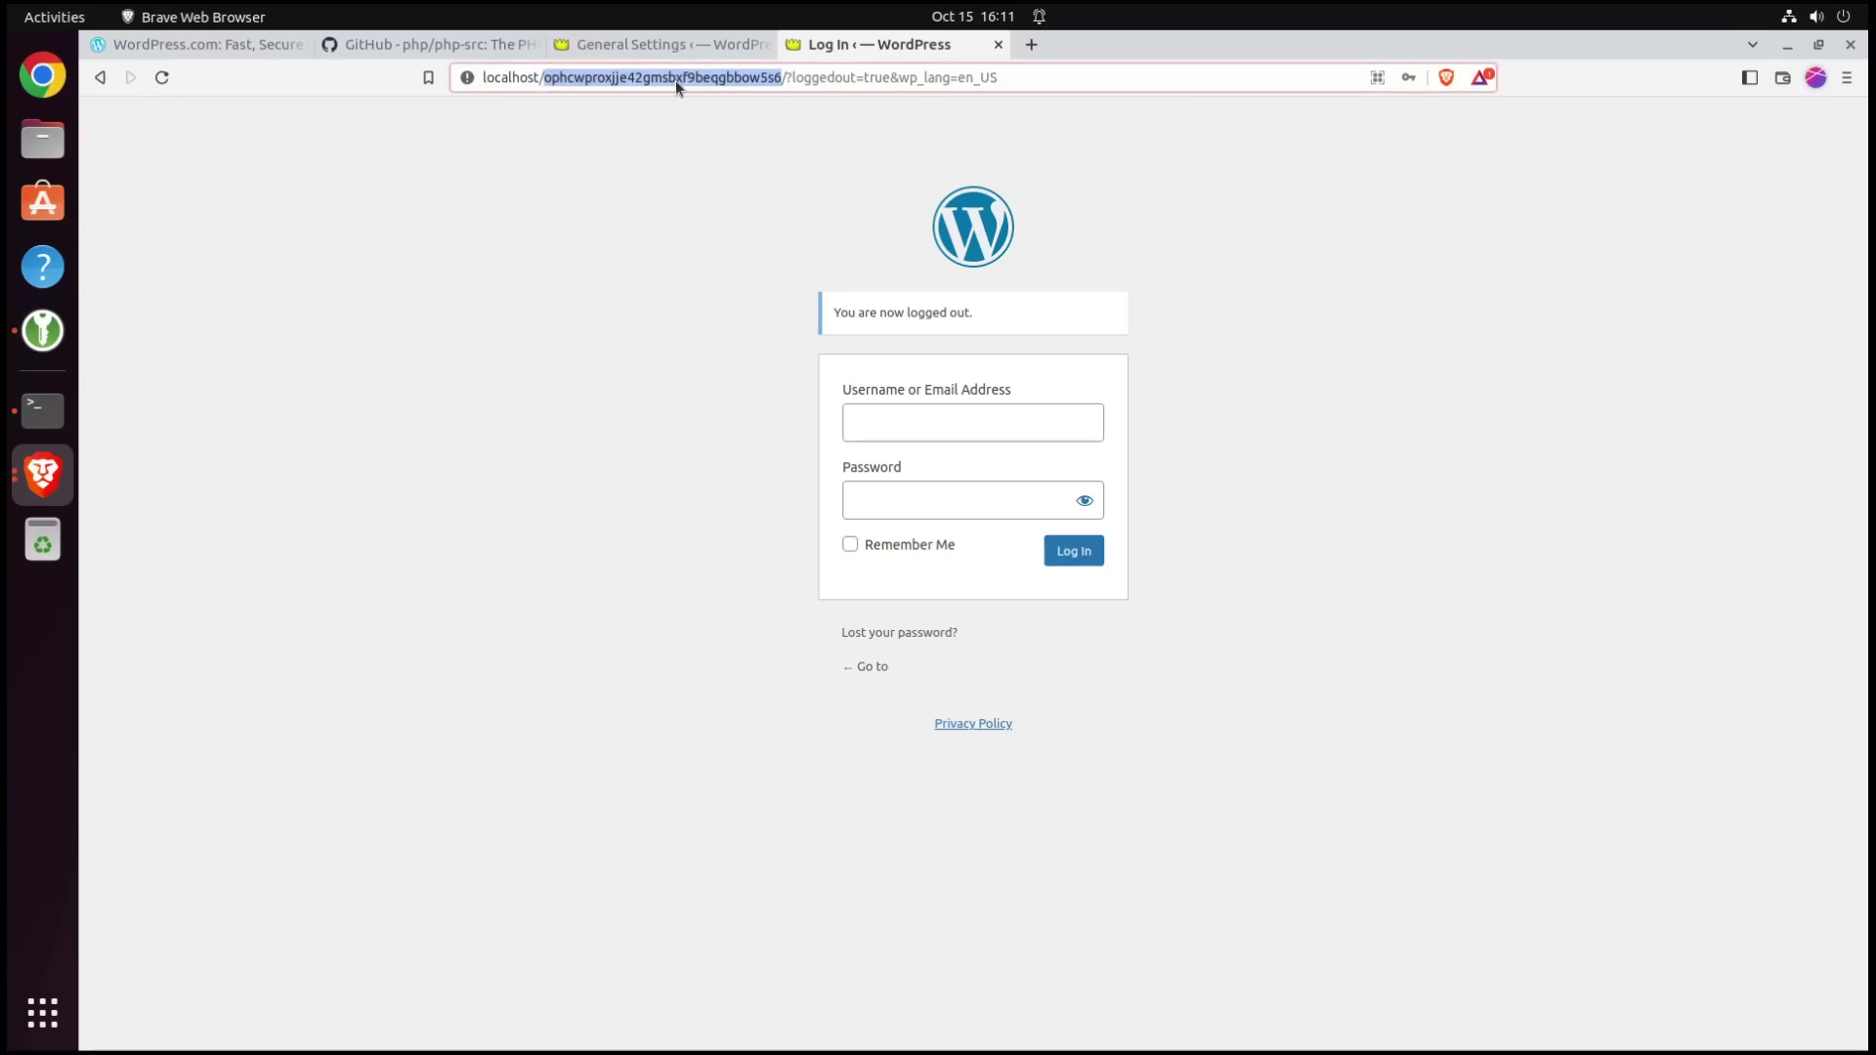
right_click(677, 80)
left_click(718, 164)
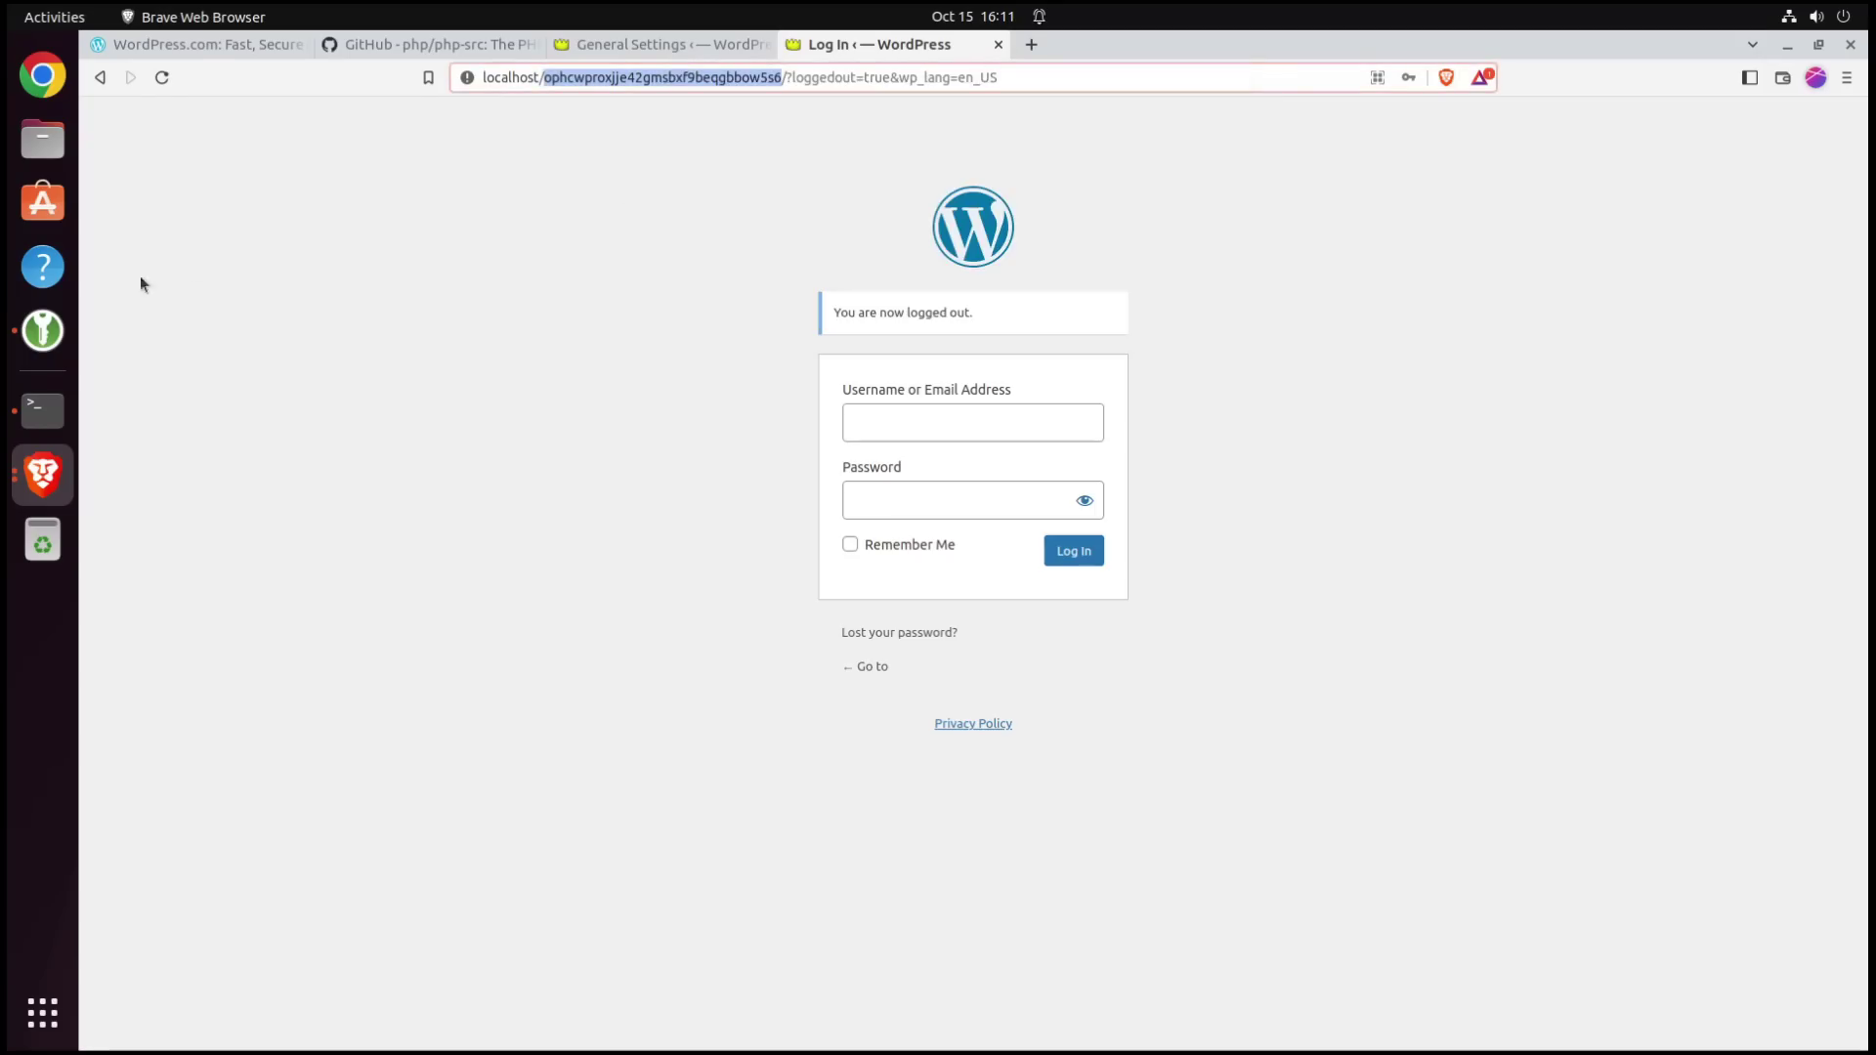
In vim, replace 'wp-login.php' in the Files line with the random login path
left_click(56, 418)
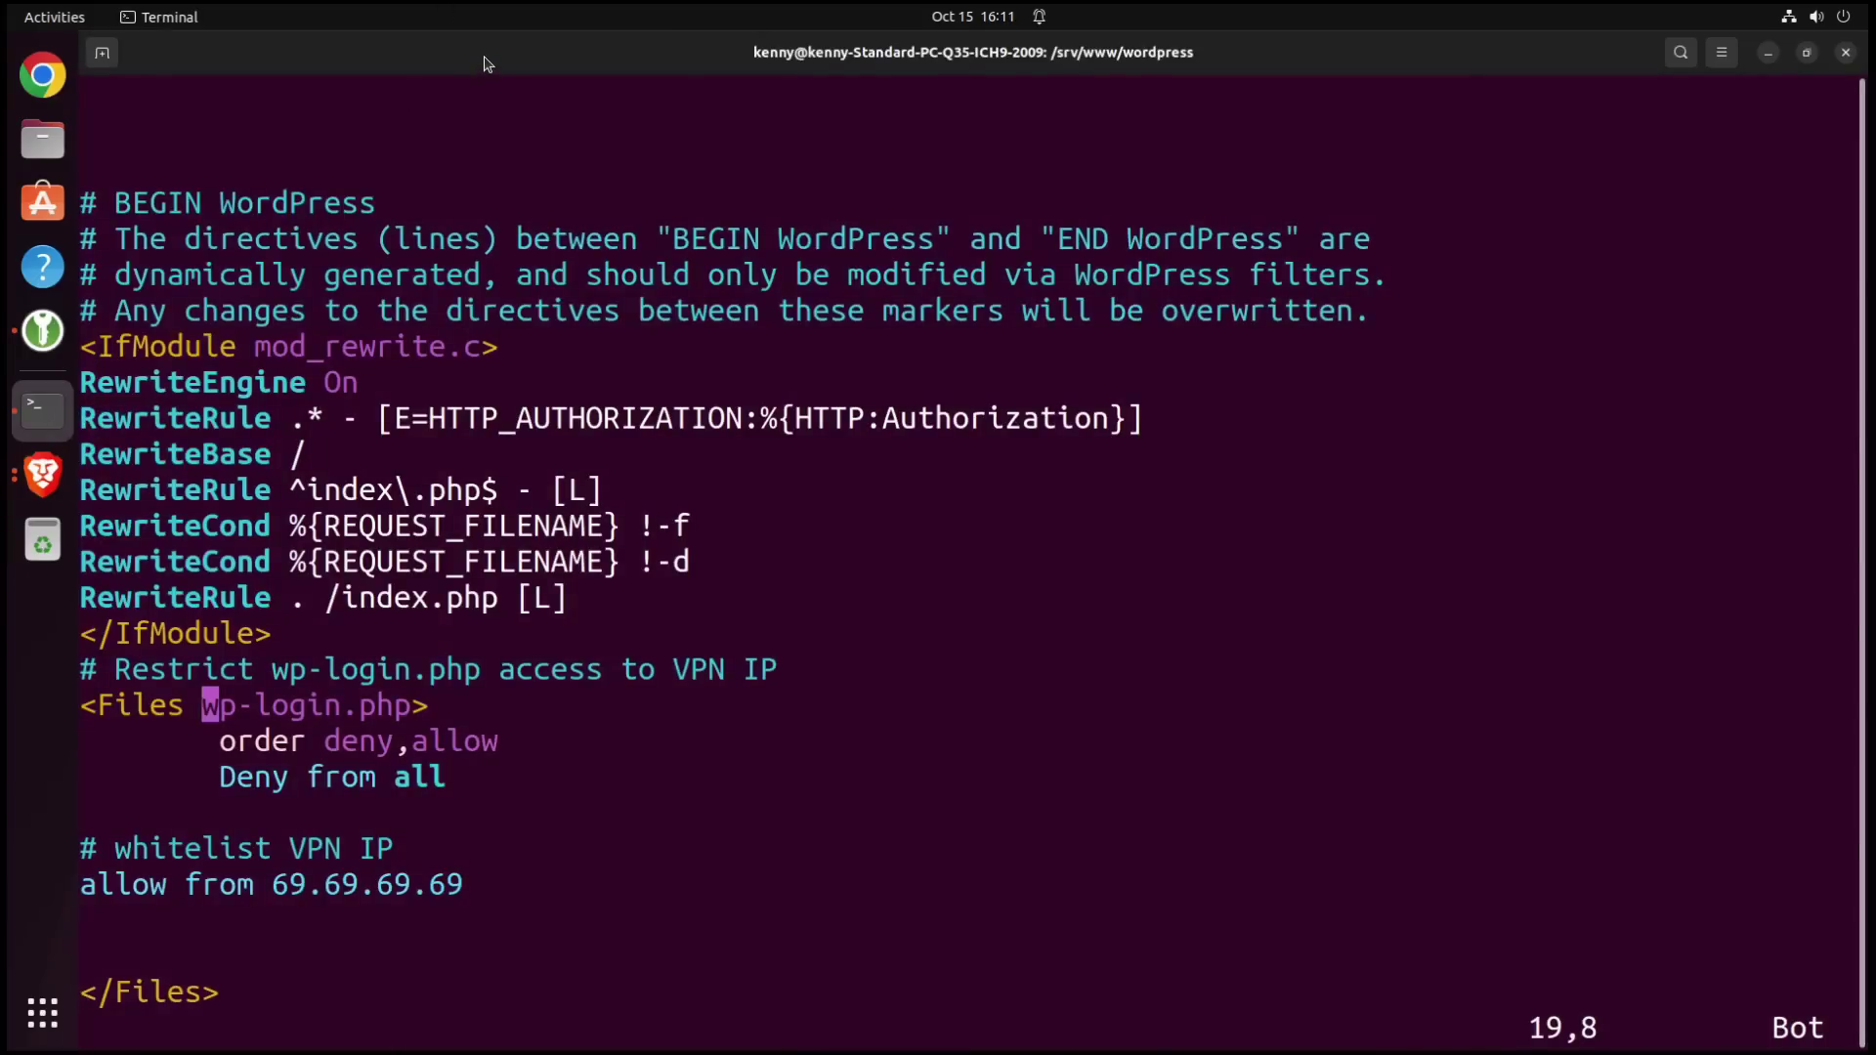
key("c")
key("w")
key("ctrl+shift+v")
key("Escape")
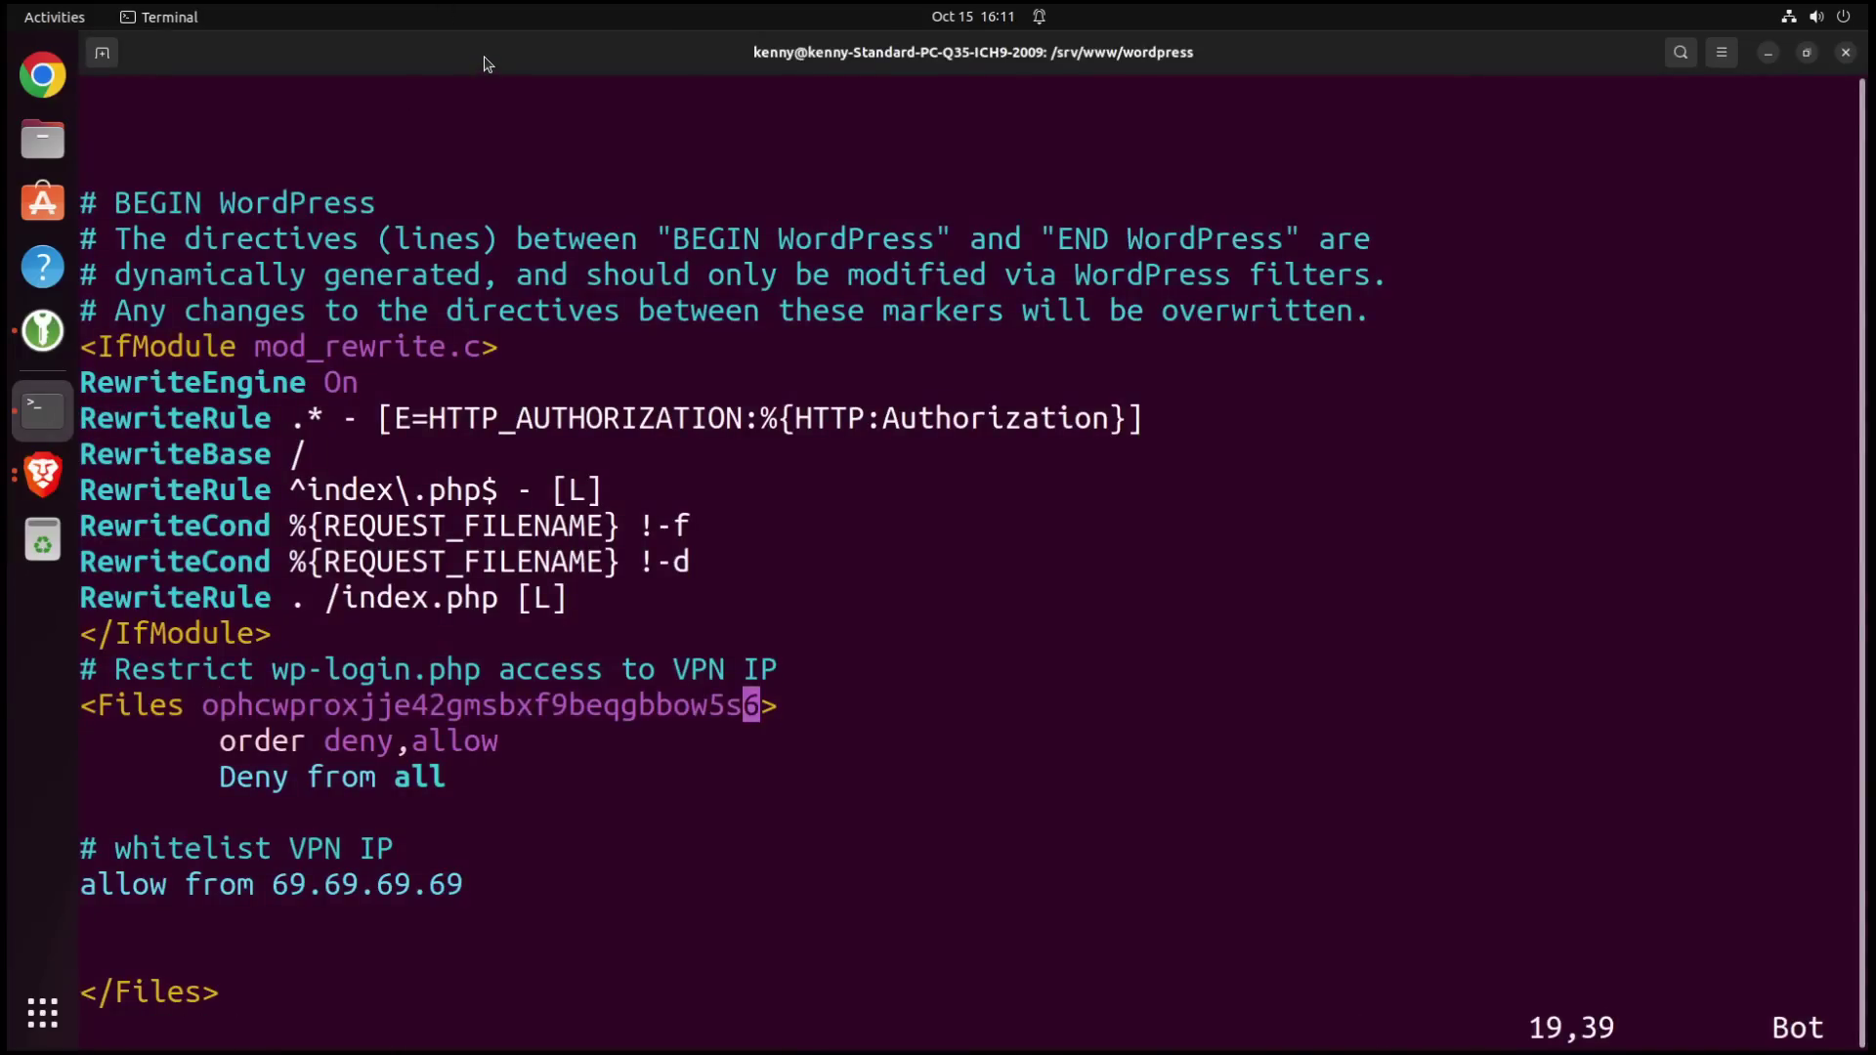
key("Down")
key("Down")
key("Down")
key("Down")
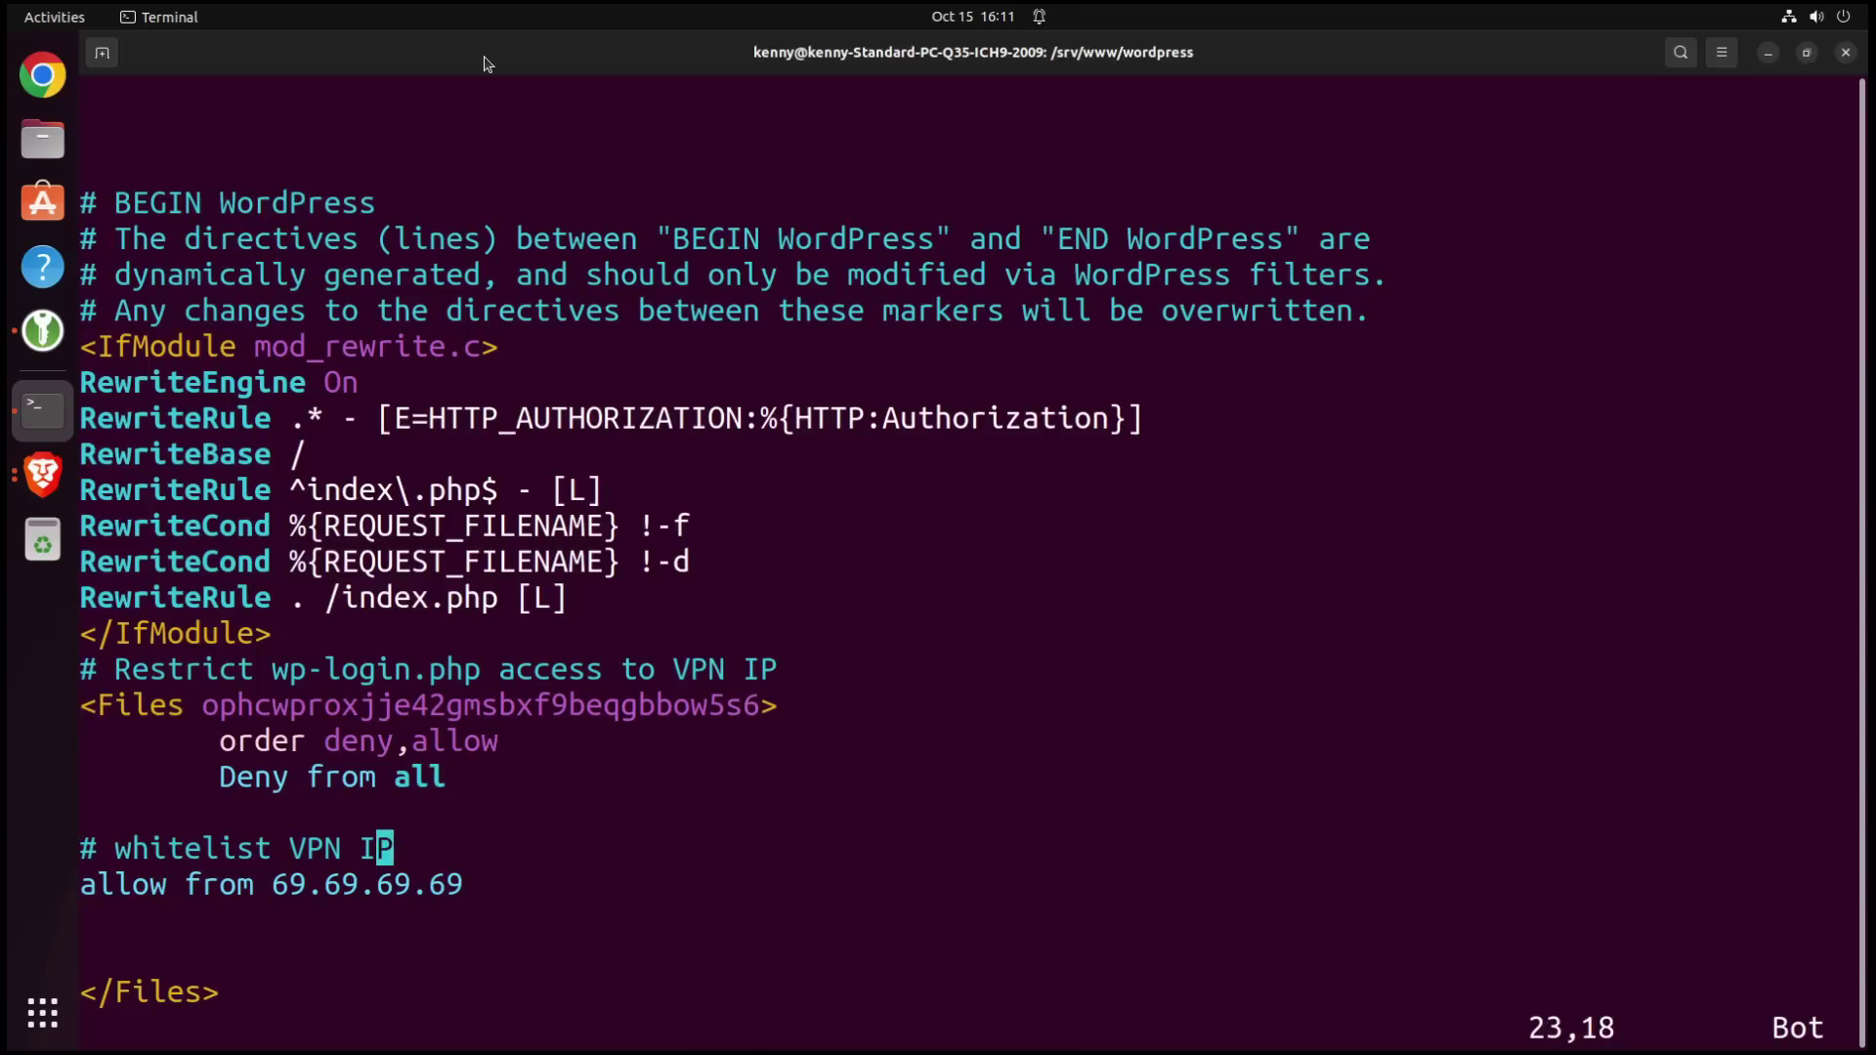
key("Down")
key("Left")
key("Left")
key("Left")
key("Left")
key("Left")
key("Left")
key("Left")
key("Left")
key("Left")
key("Left")
key("Left")
key("Left")
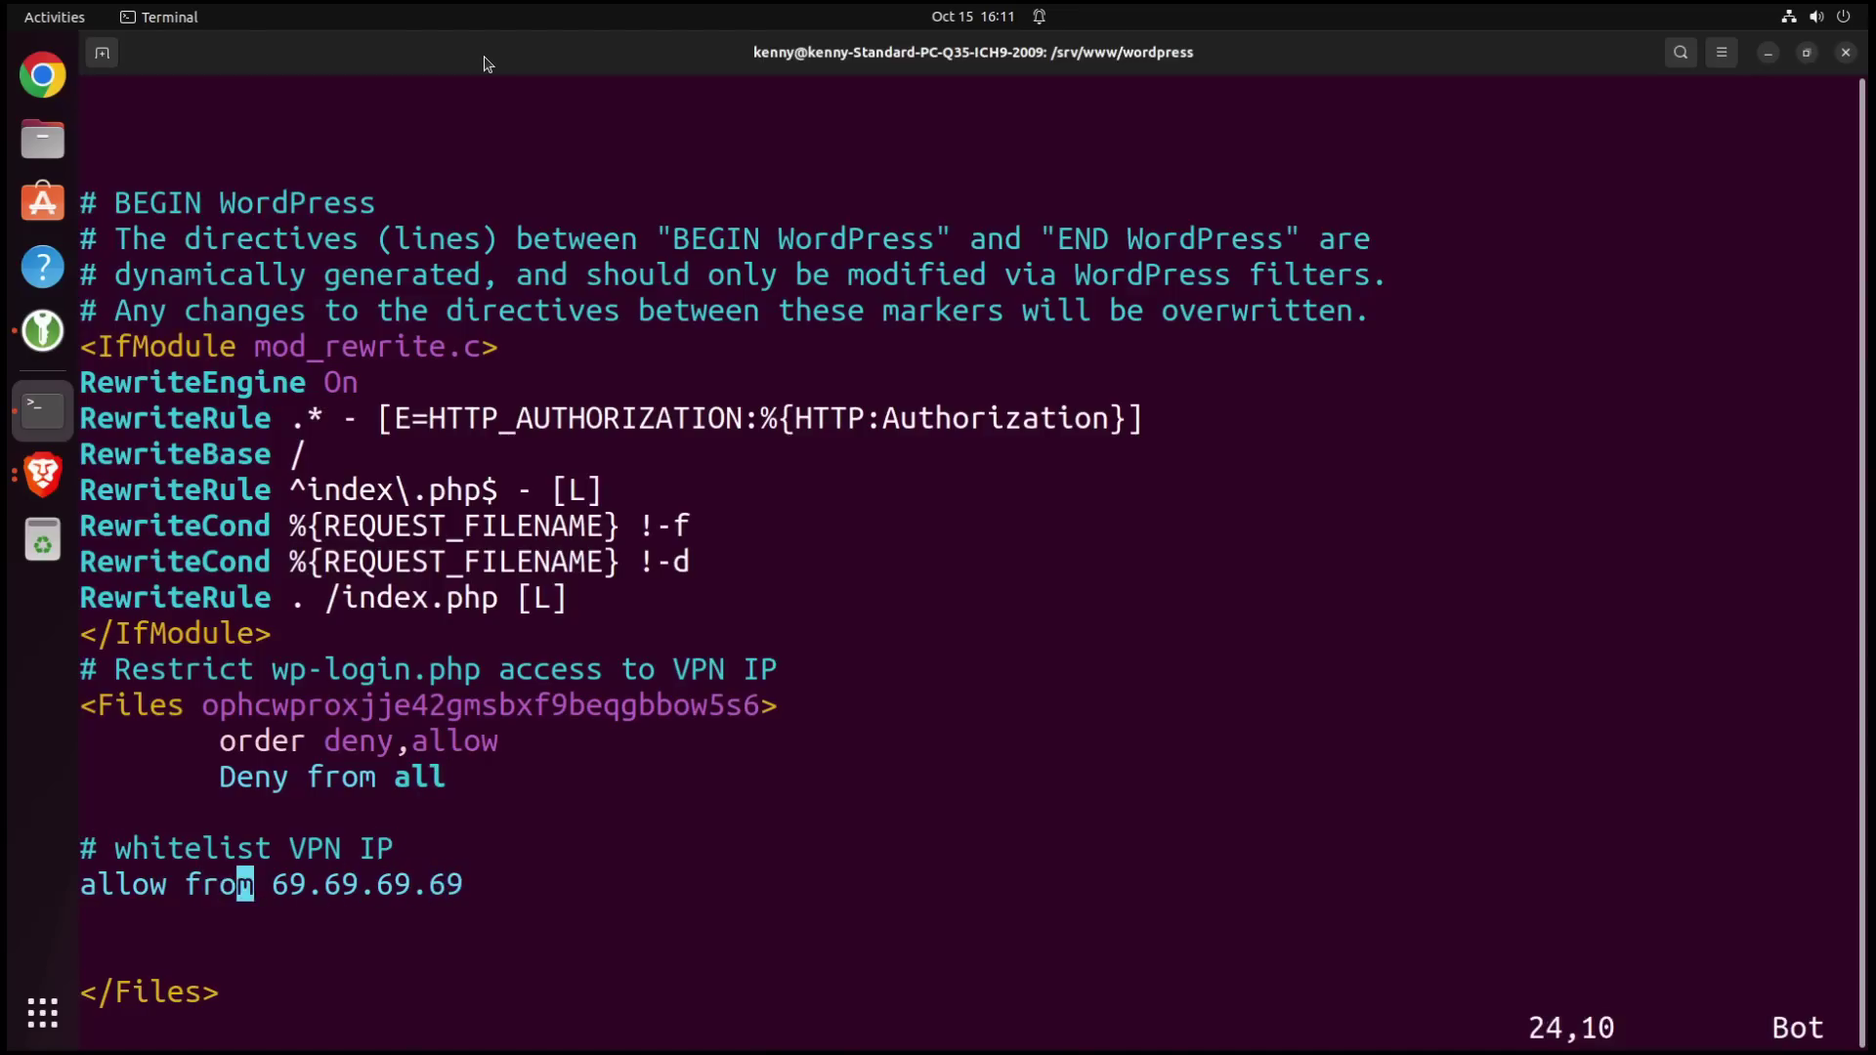
key("Right")
key("Right")
key("Down")
key("Up")
Save .htaccess and quit vim with :wq
type(":wq")
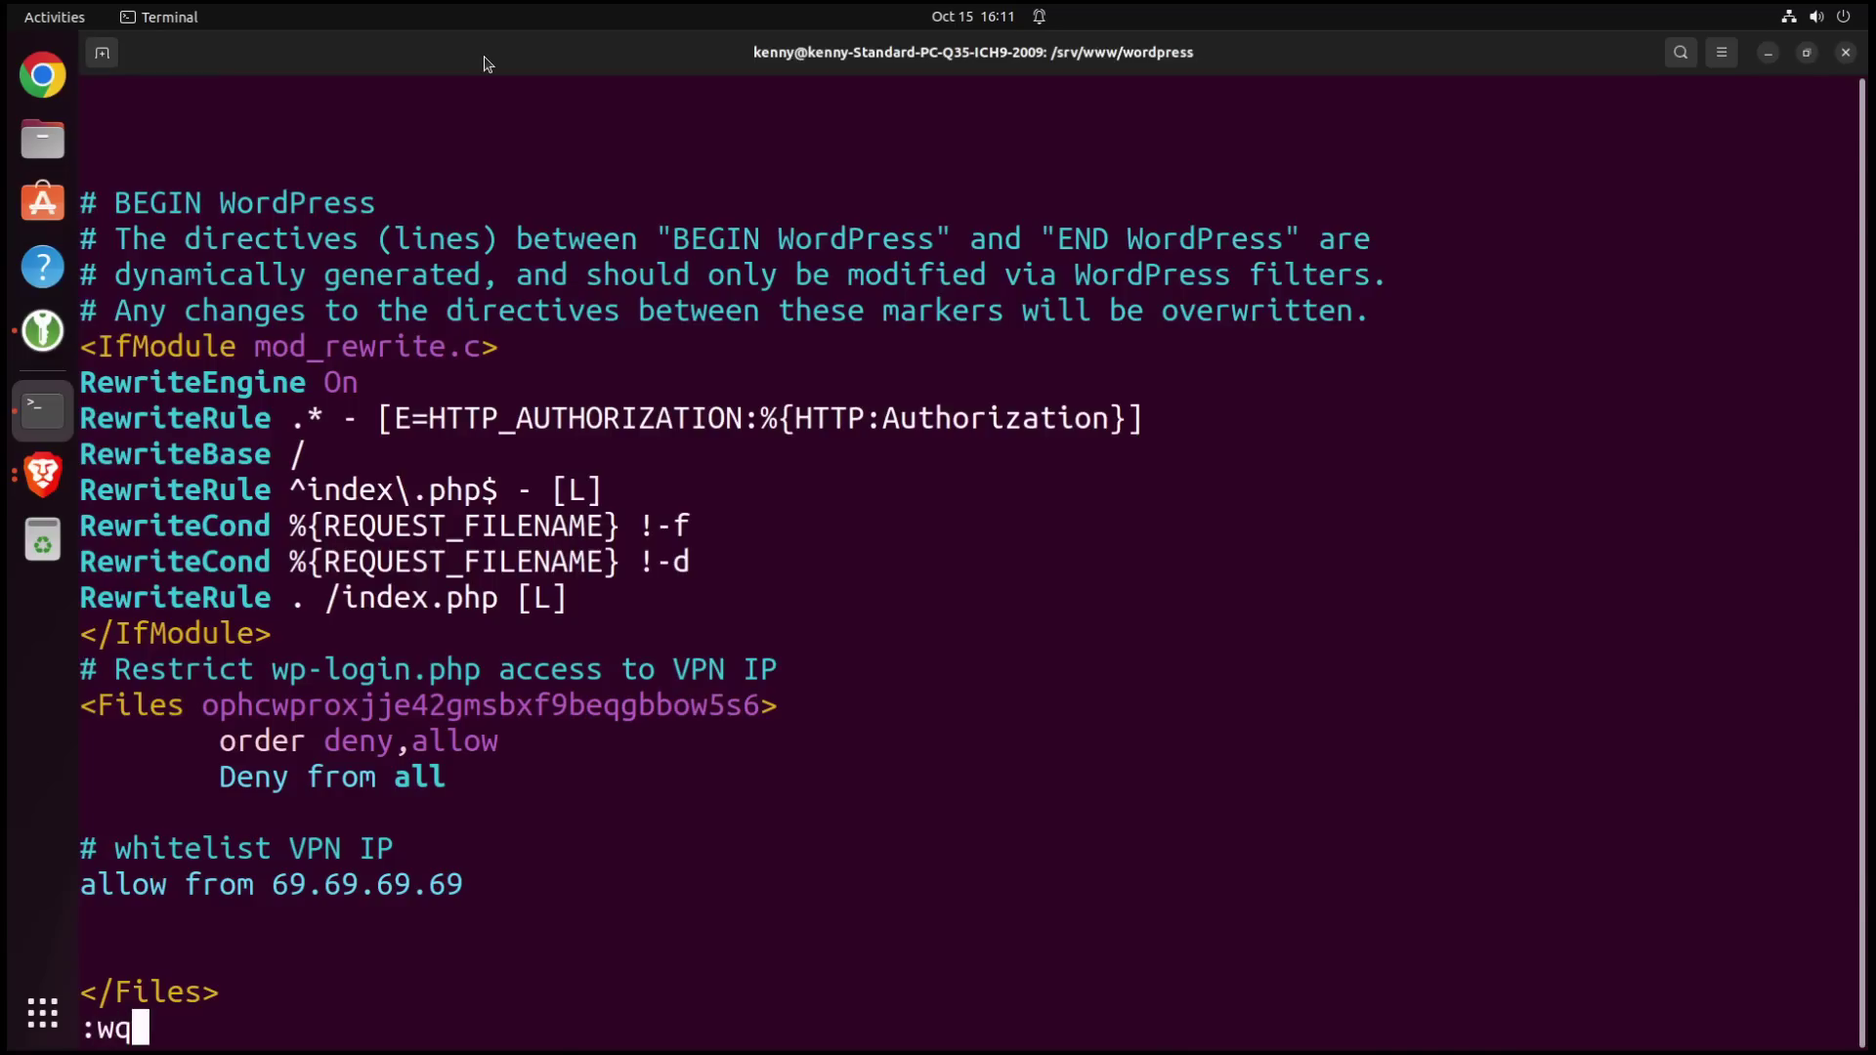
key("BackSpace")
type("q")
key("Return")
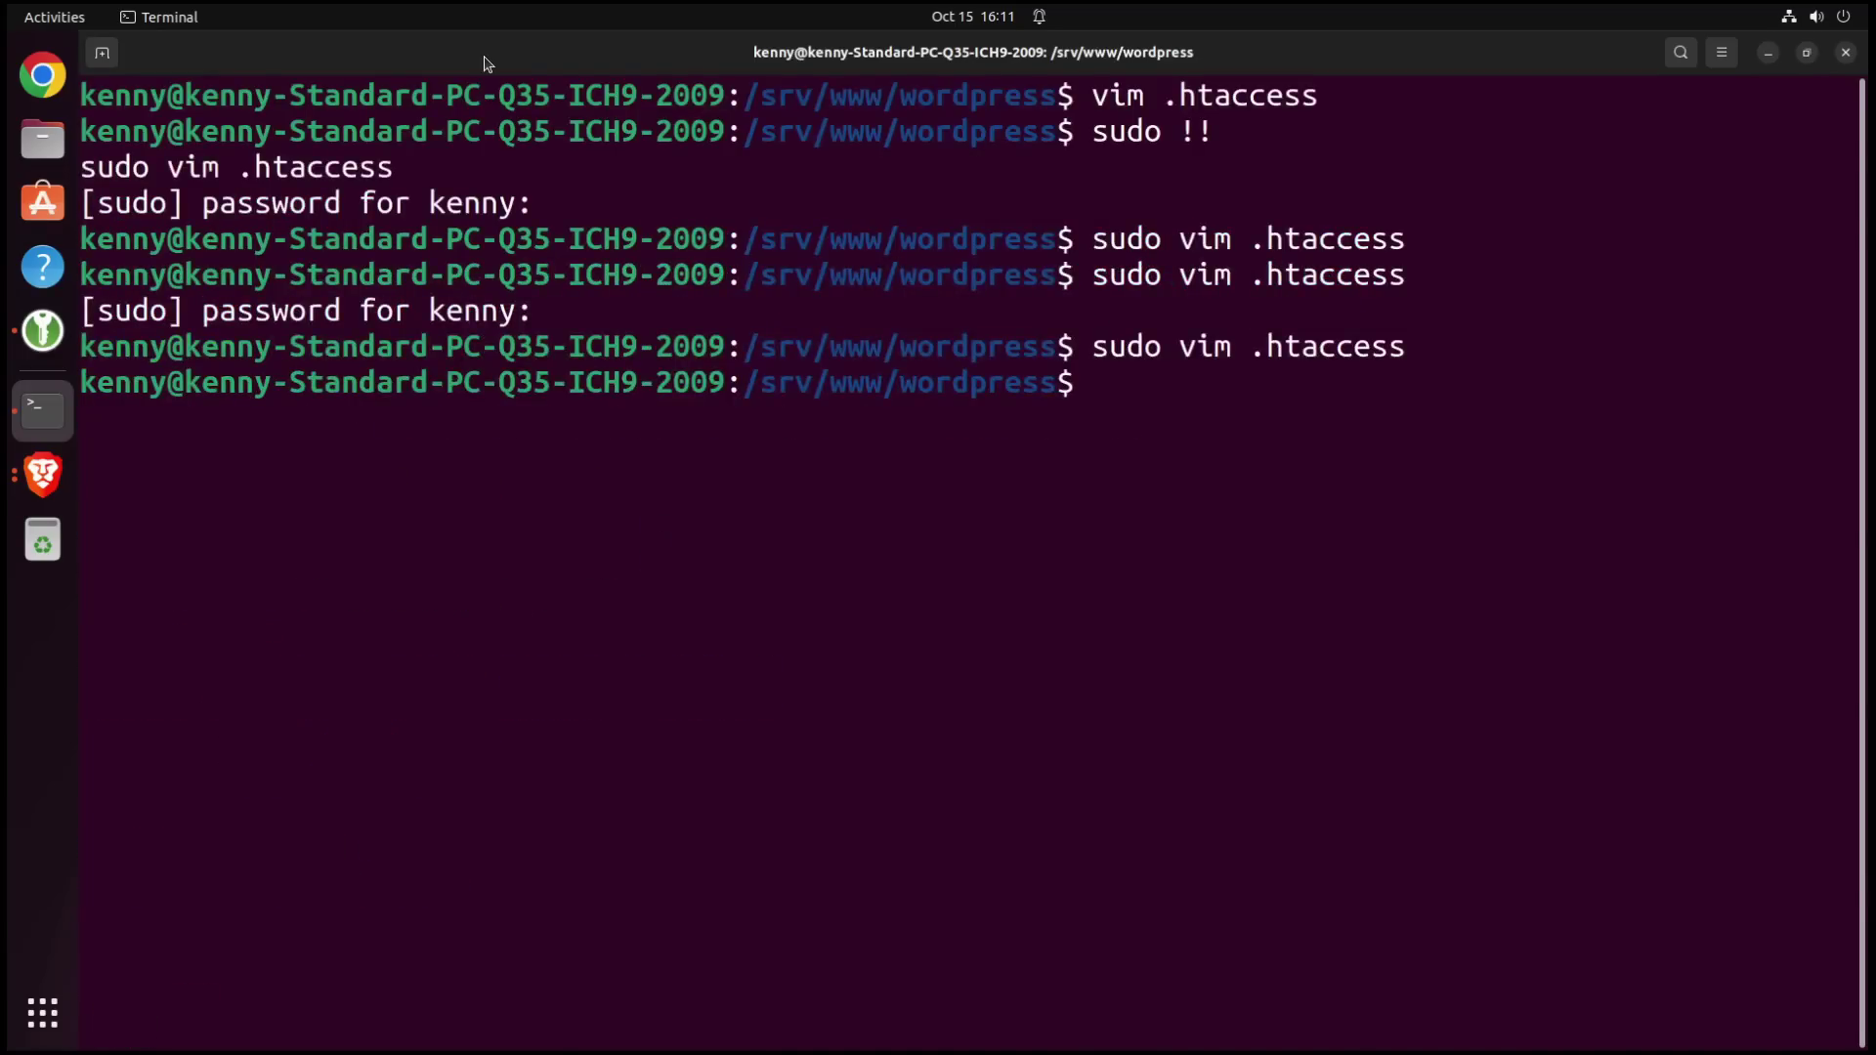
Reload the random-string login page in Brave and confirm it shows 403 Forbidden
left_click(43, 475)
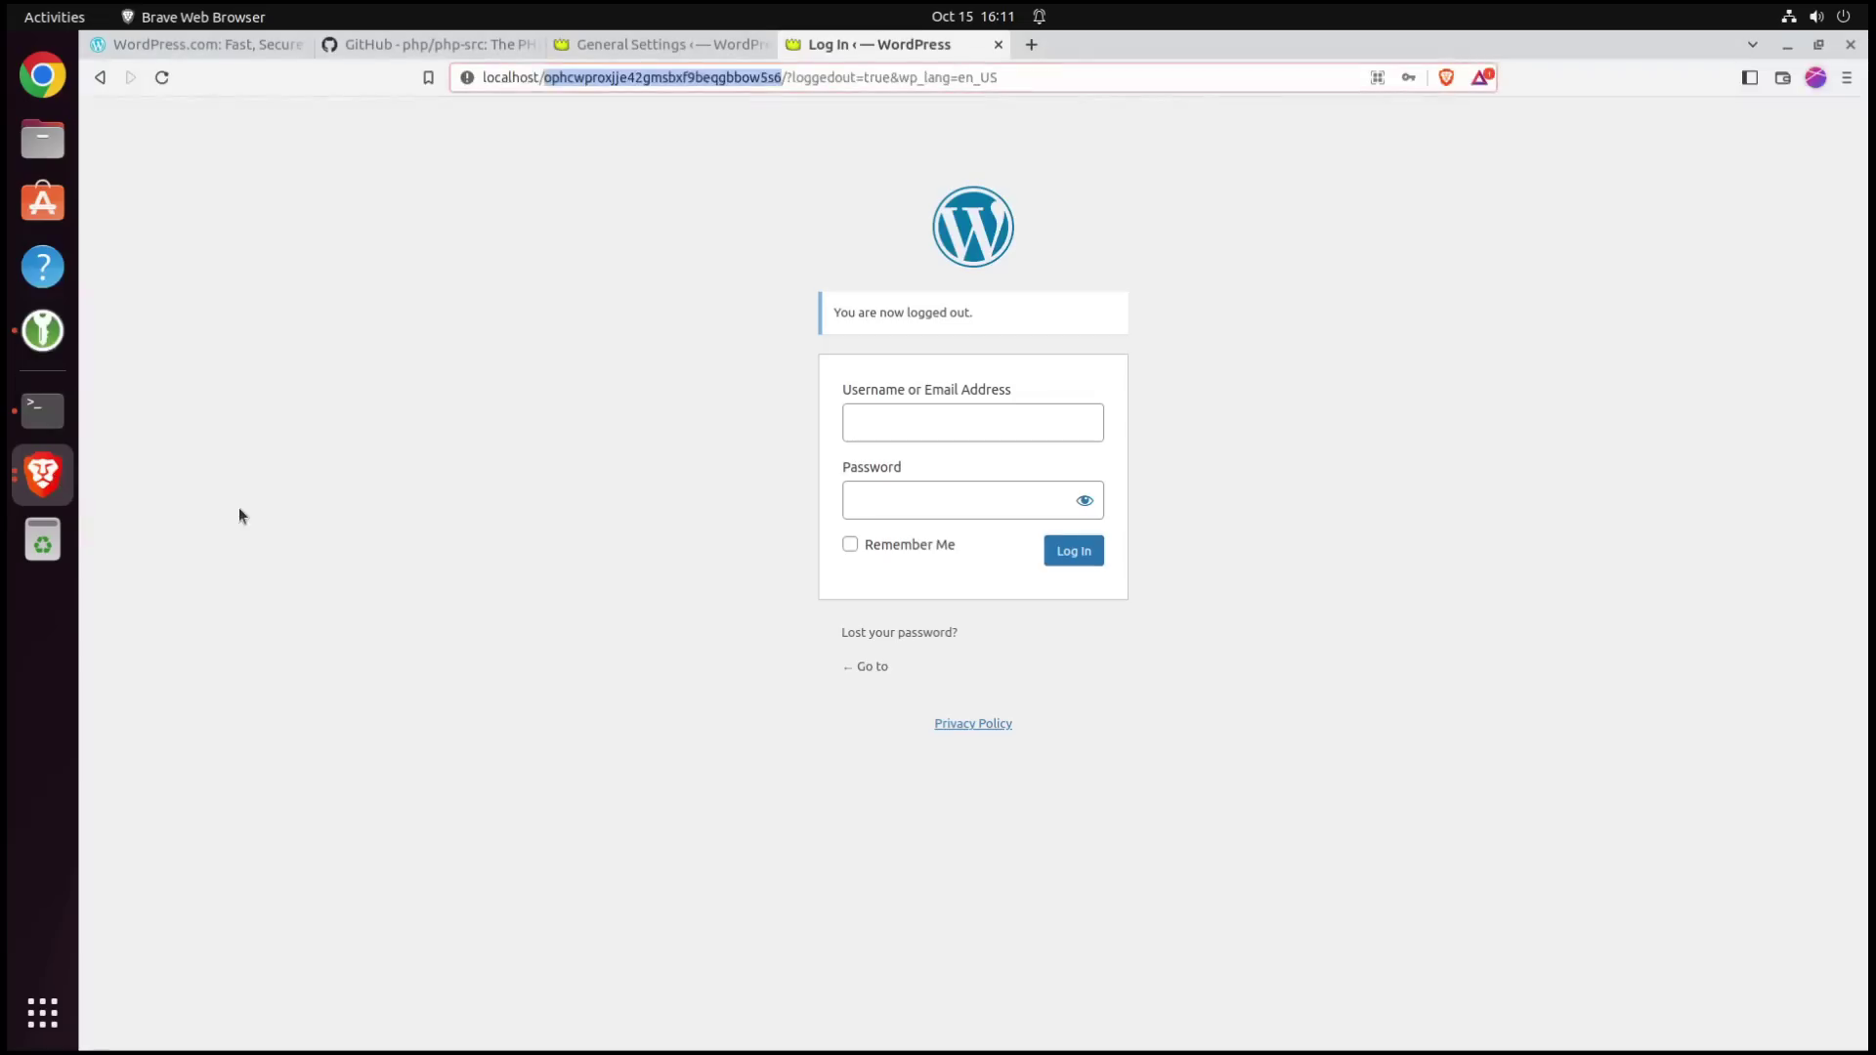
left_click(608, 384)
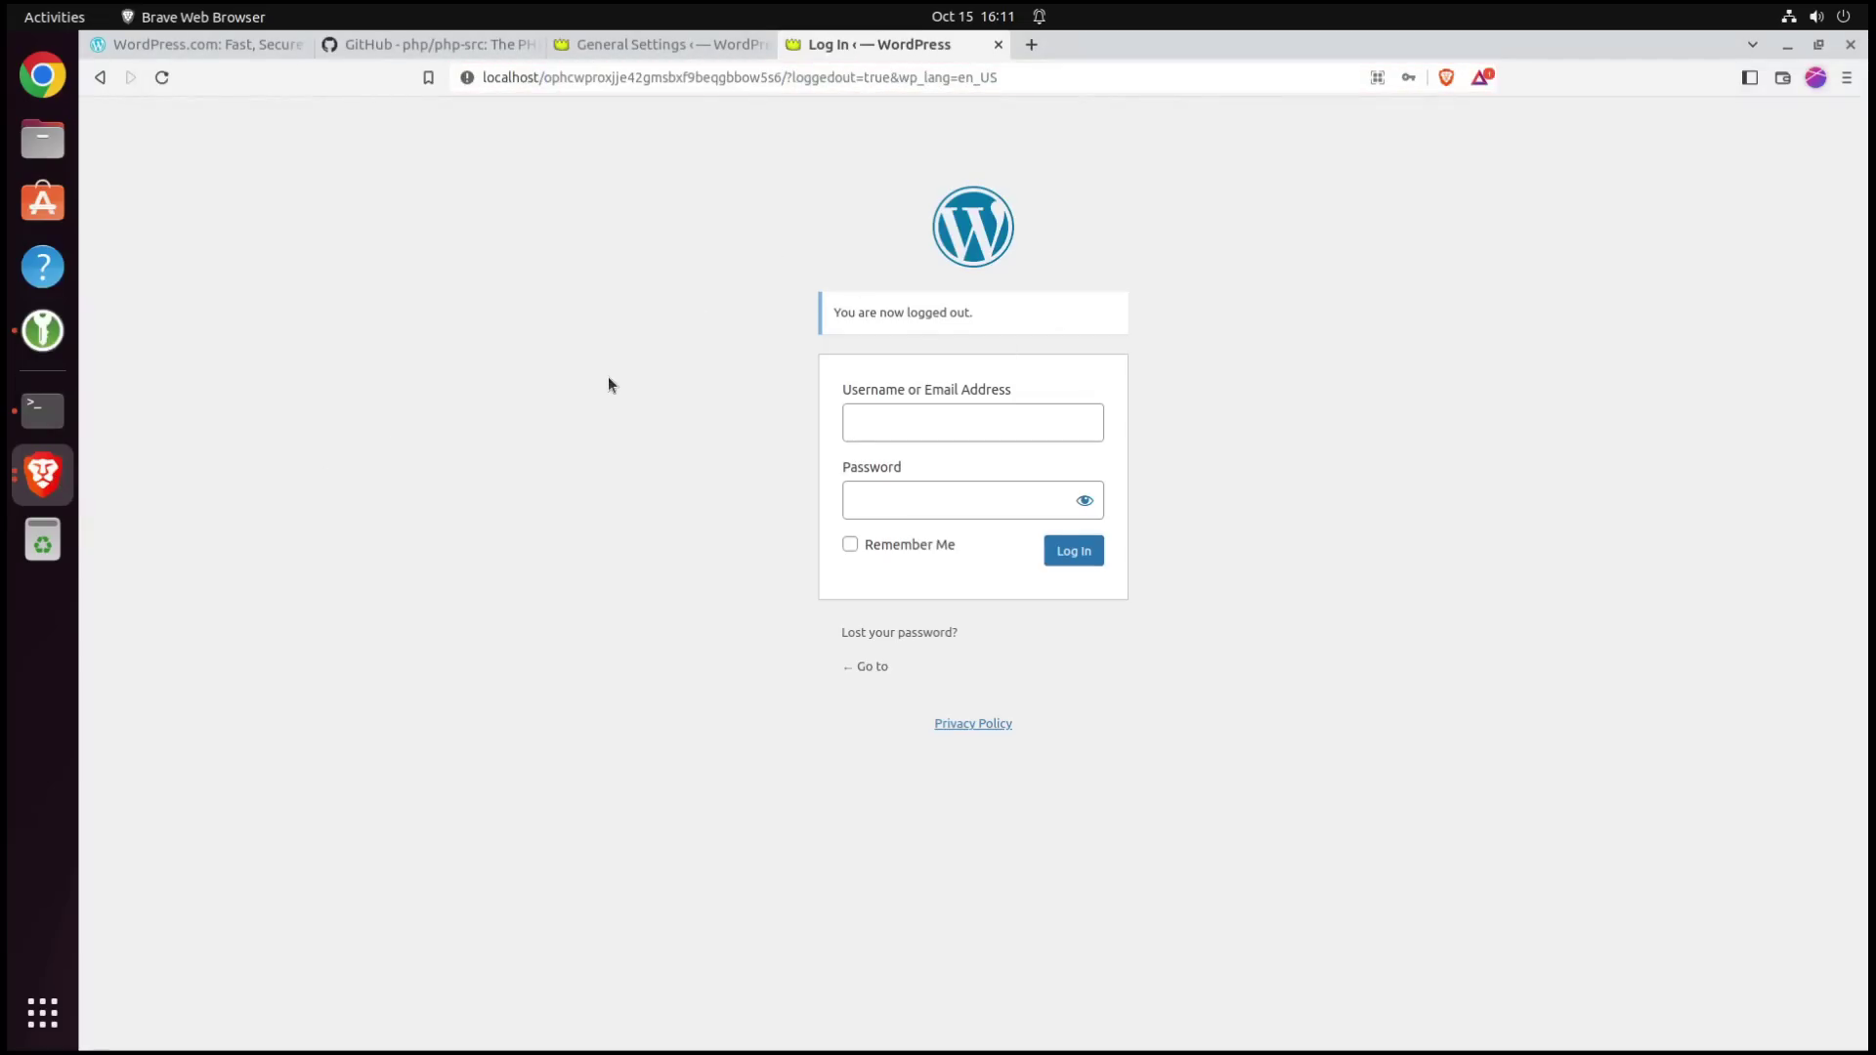
key("F5")
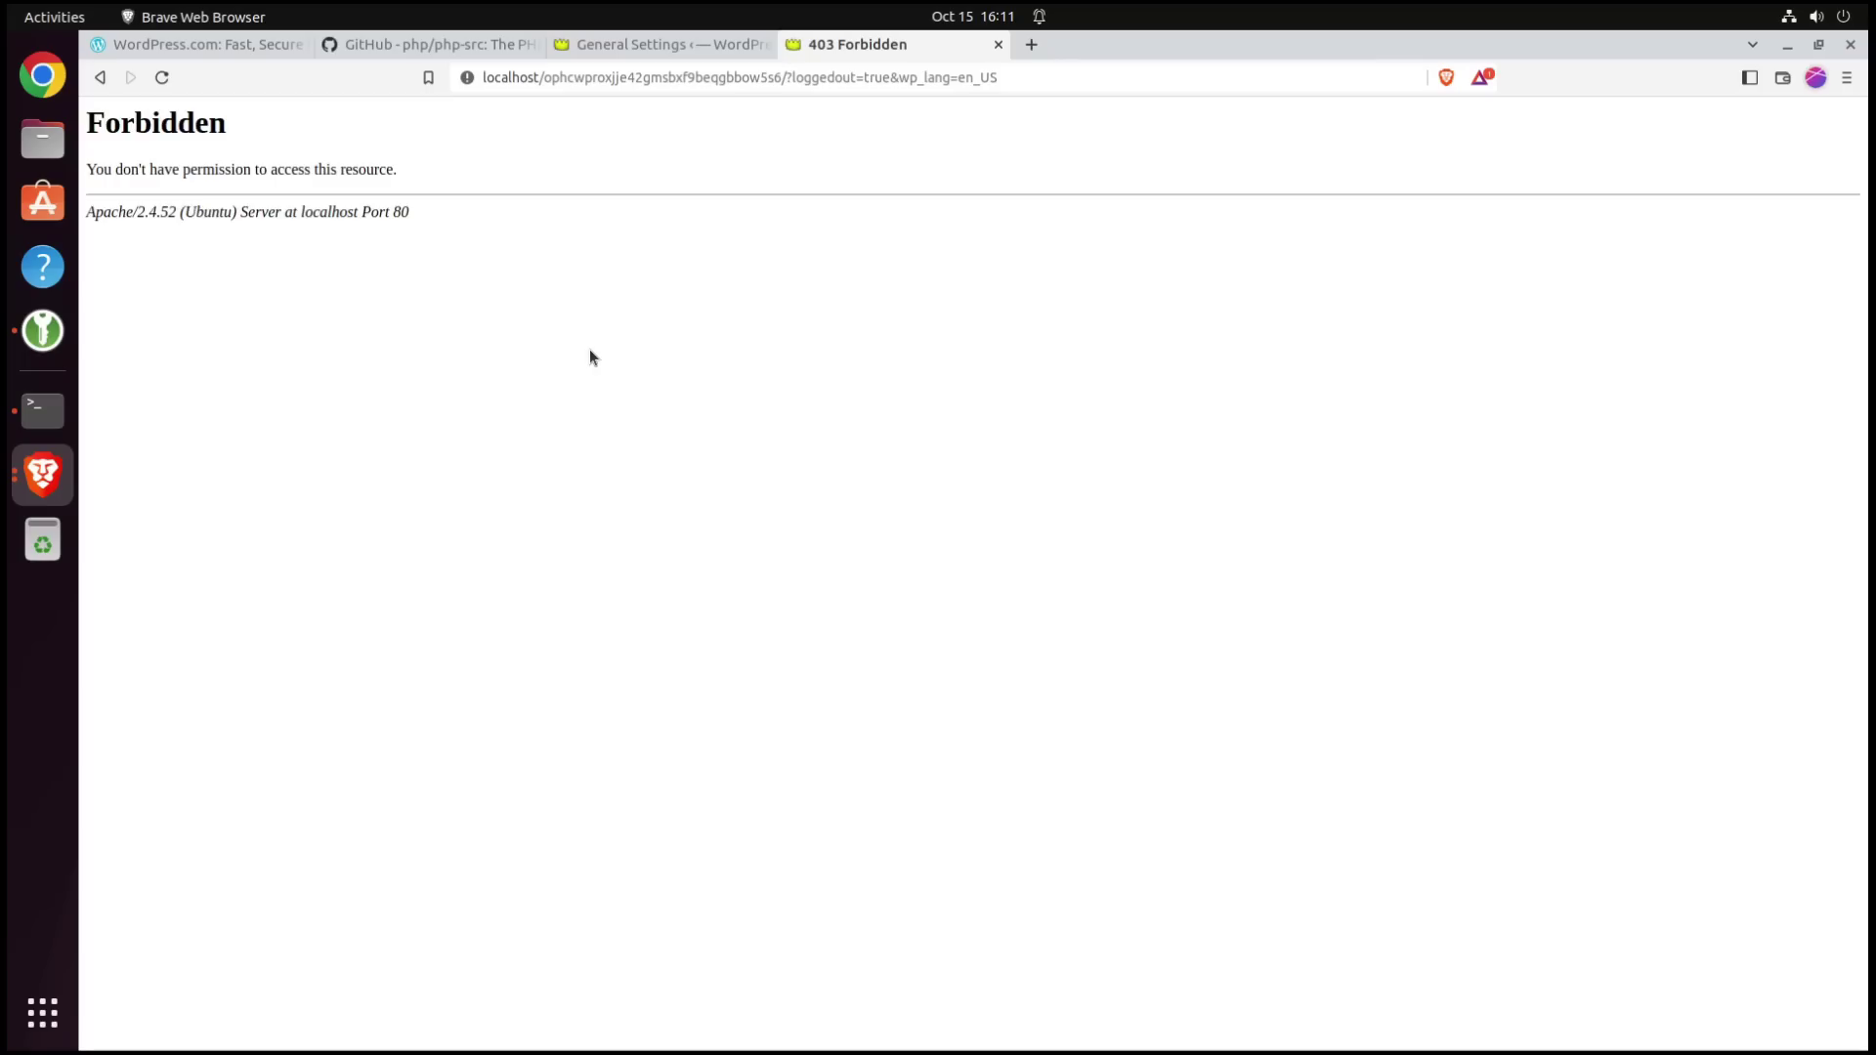
double_click(211, 129)
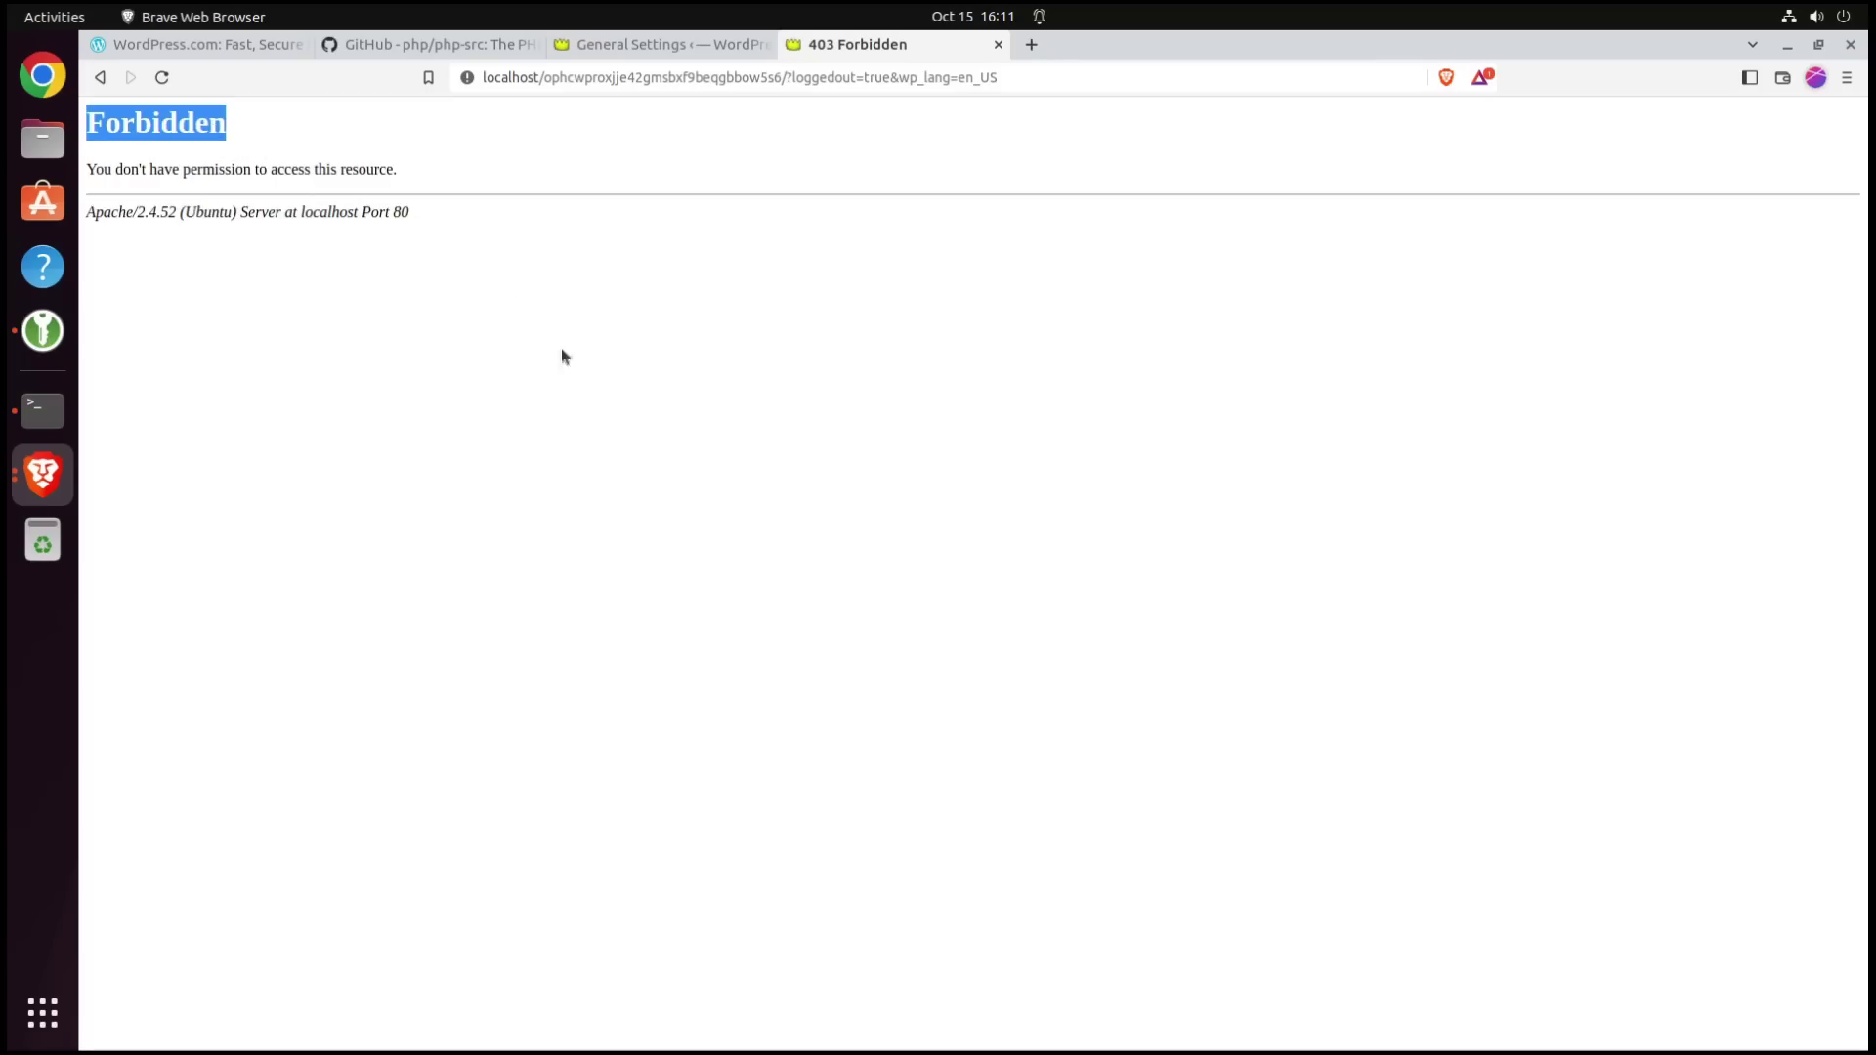
left_click(546, 386)
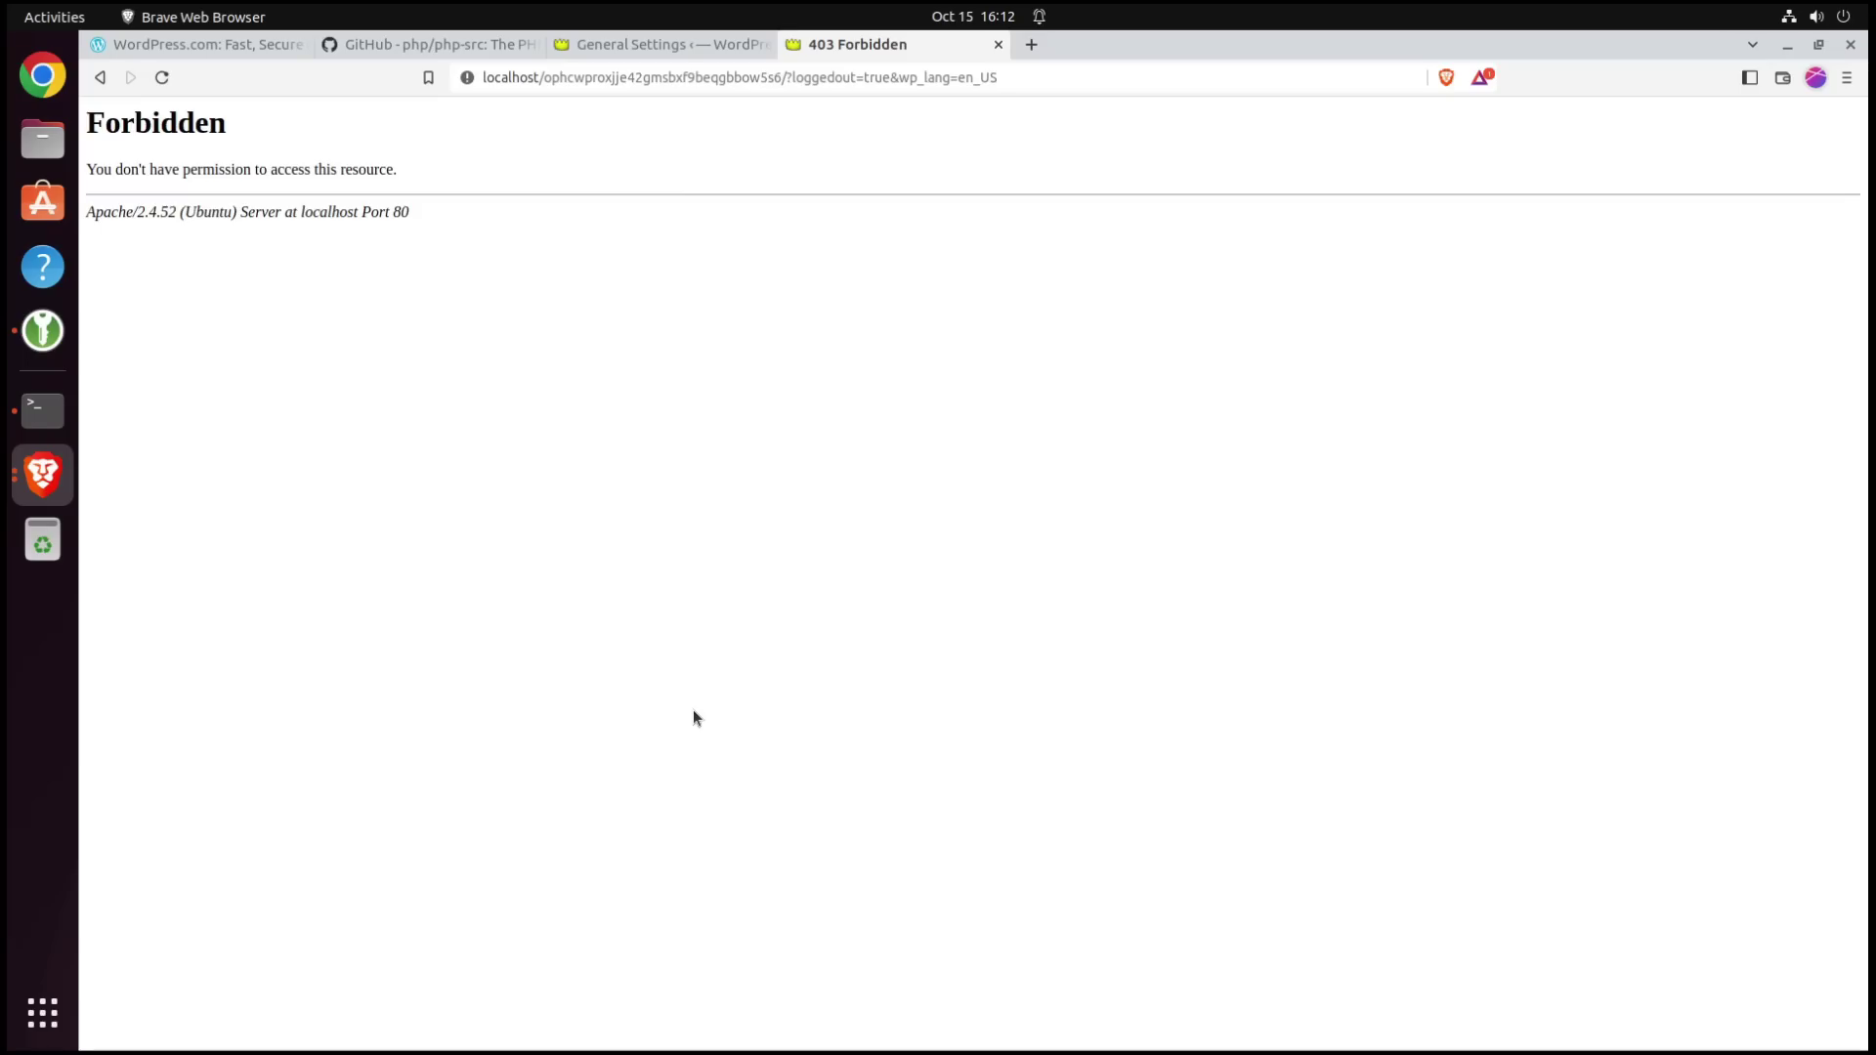
double_click(631, 78)
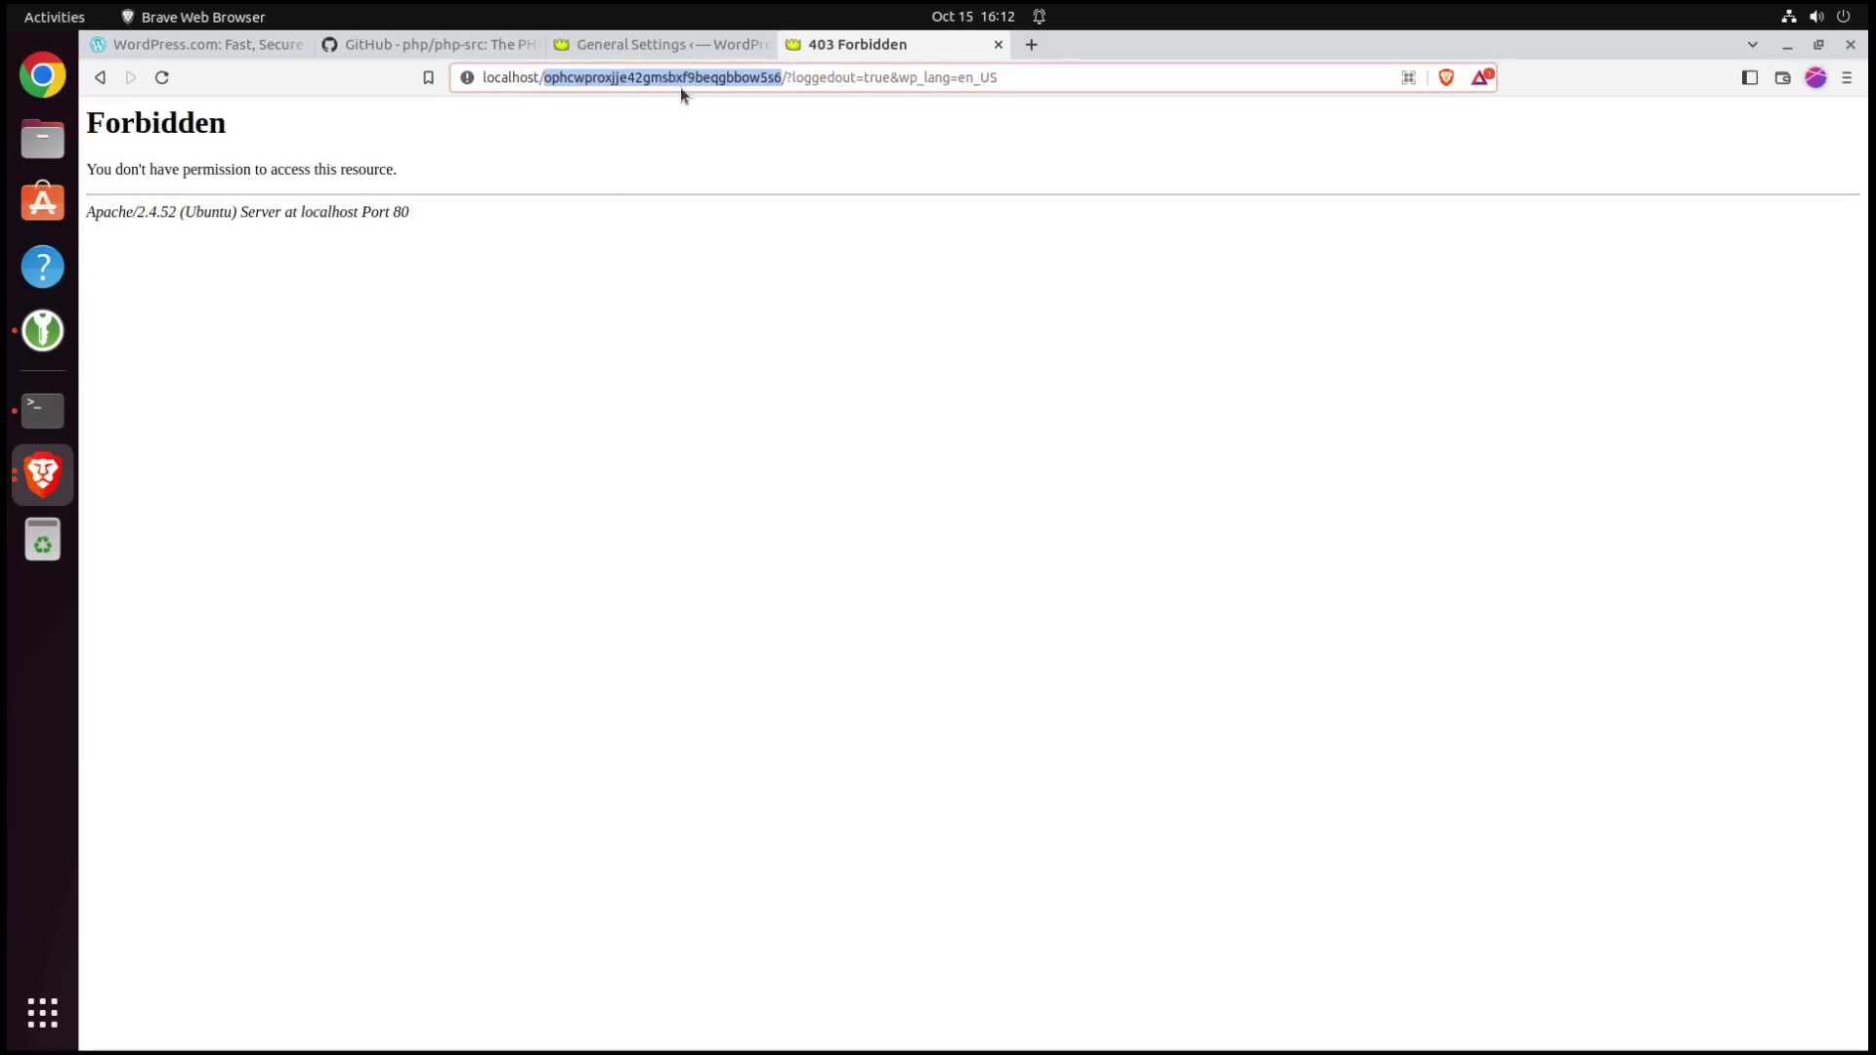
left_click(556, 300)
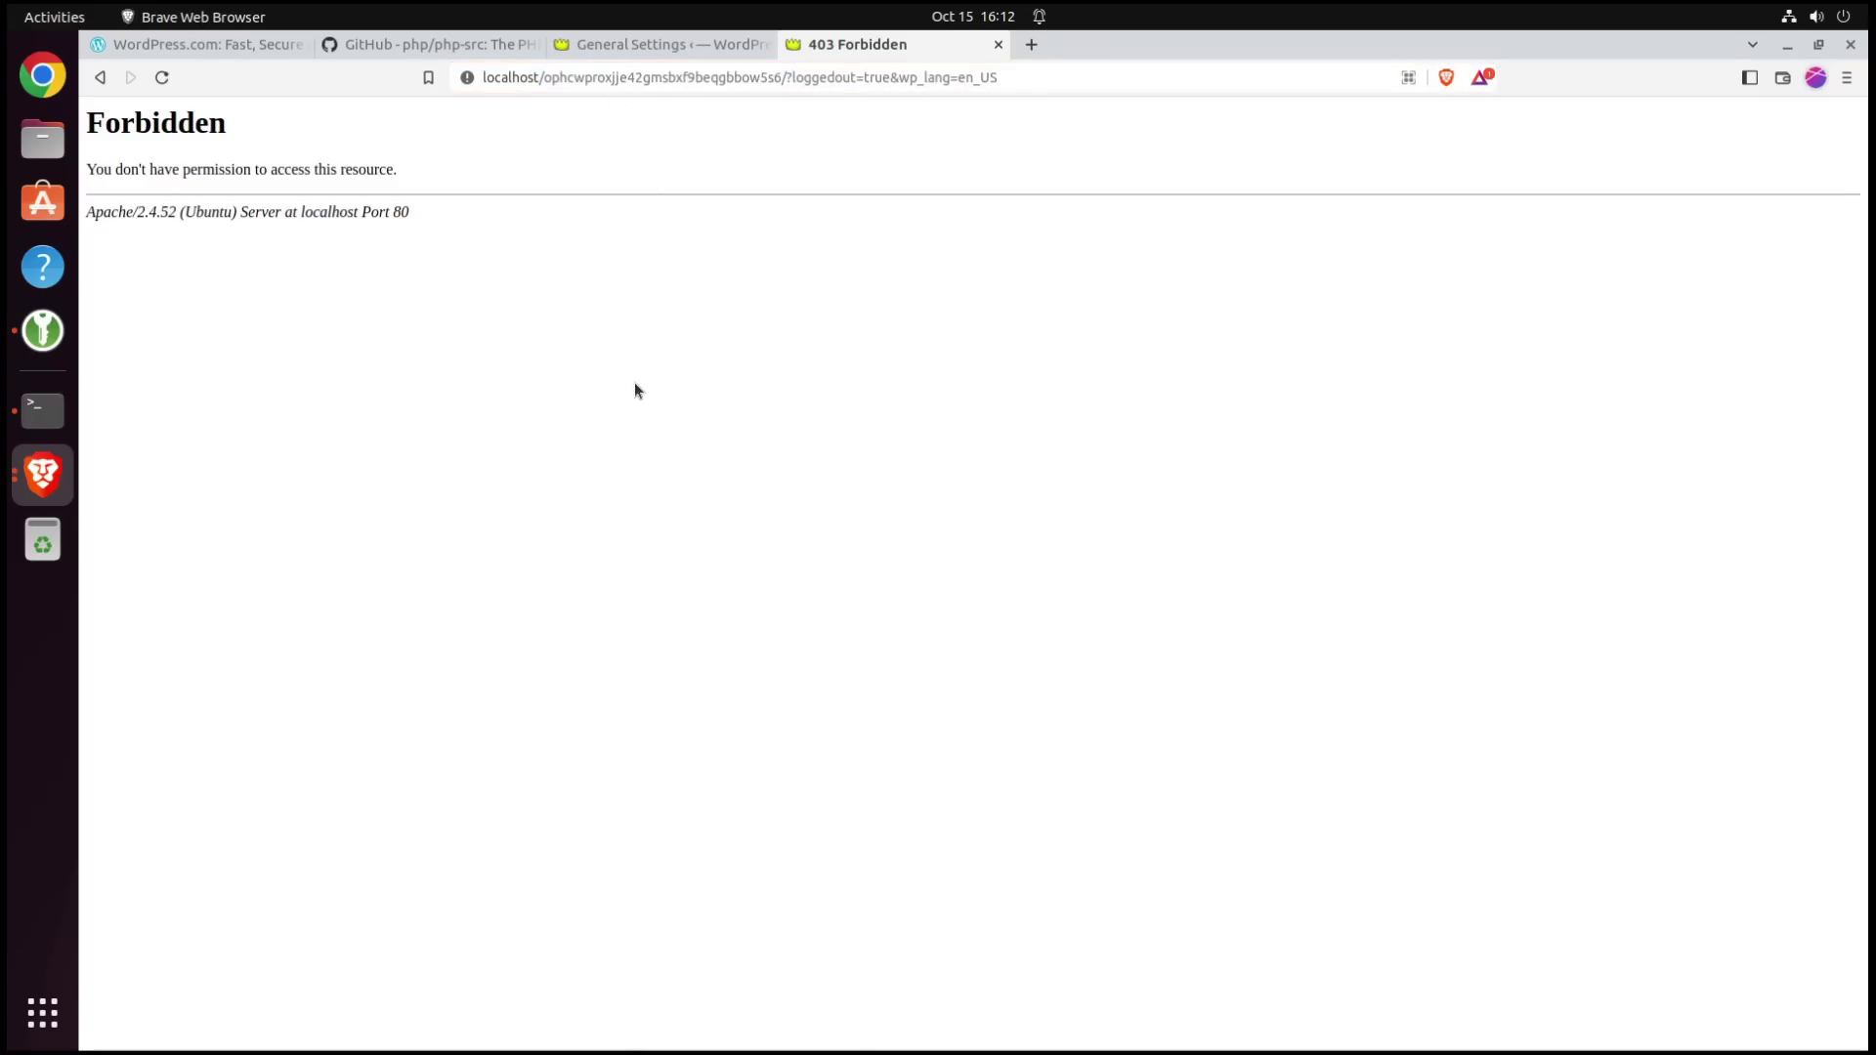